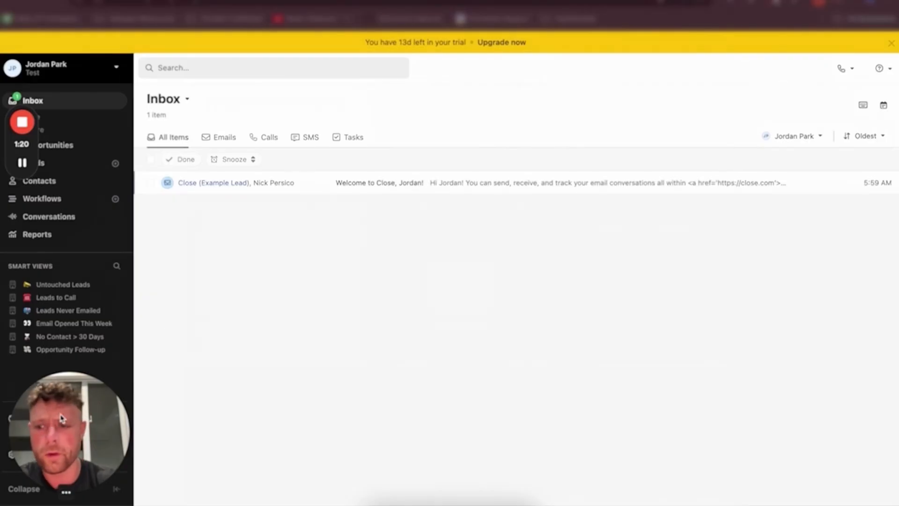
{"action": "left_click_drag", "start_coordinate": [70, 412], "coordinate": [842, 397]}
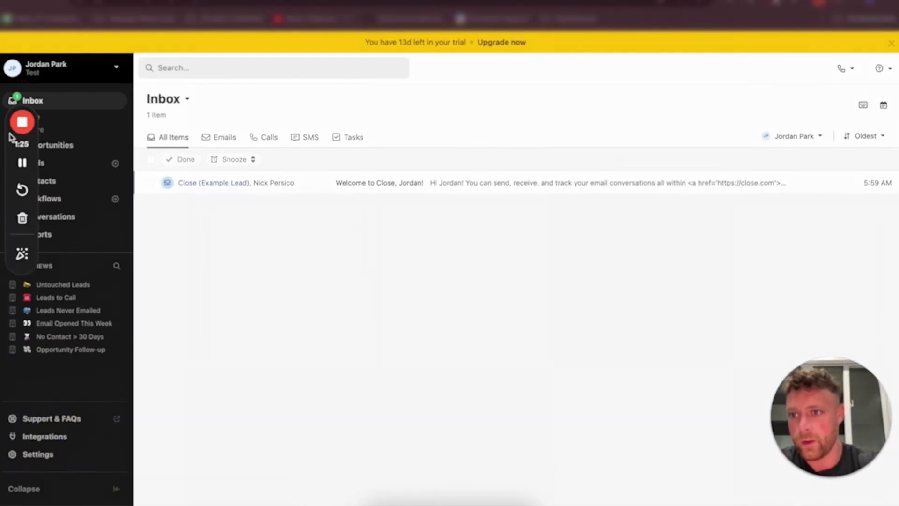
{"action": "left_click_drag", "start_coordinate": [13, 139], "coordinate": [675, 68]}
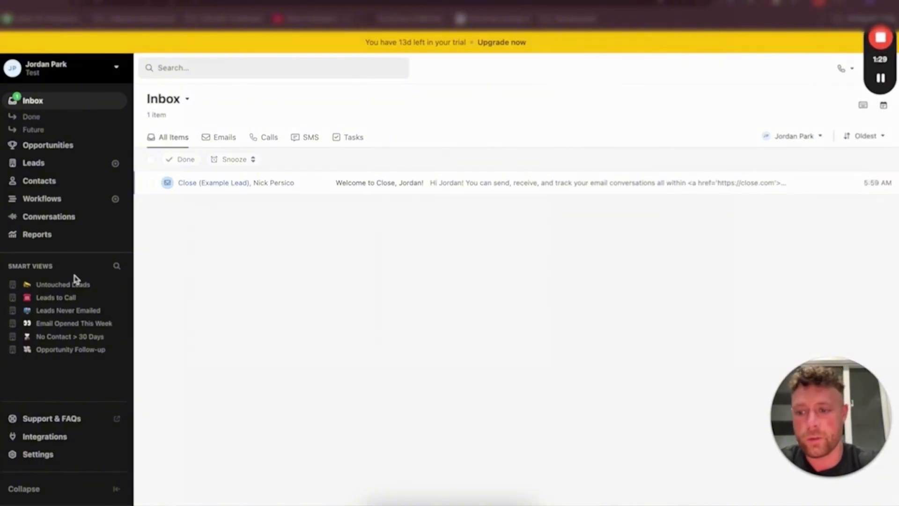
Open the Phone & Voicemail settings page
{"action": "left_click", "coordinate": [49, 457]}
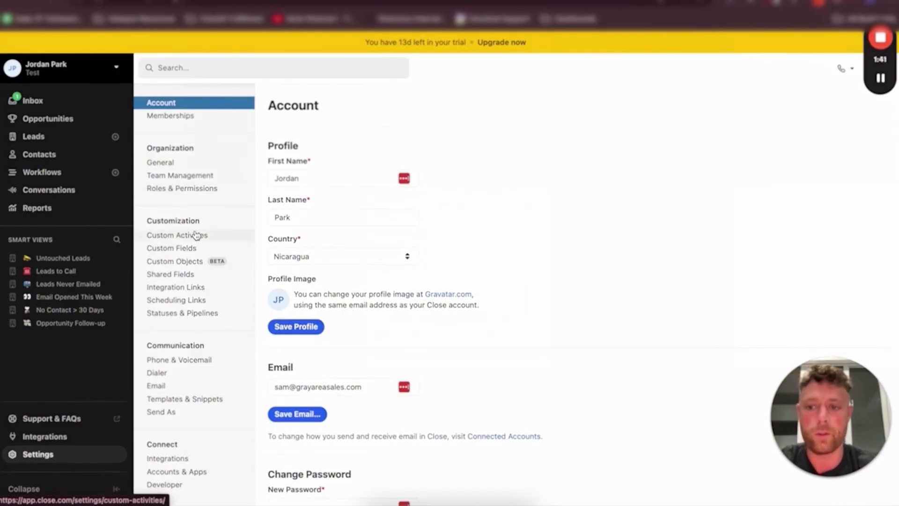
{"action": "left_click", "coordinate": [194, 362]}
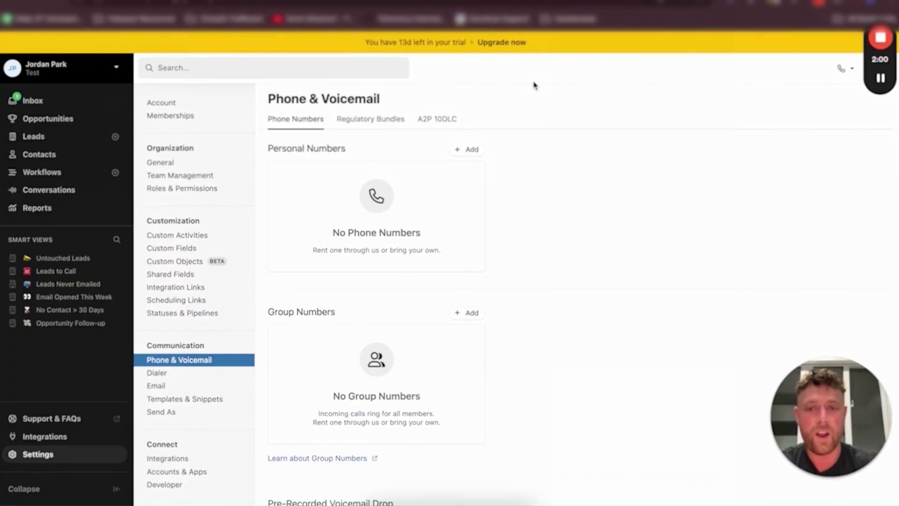
Start adding a personal number for the United States with the prefix 602
{"action": "left_click", "coordinate": [471, 150]}
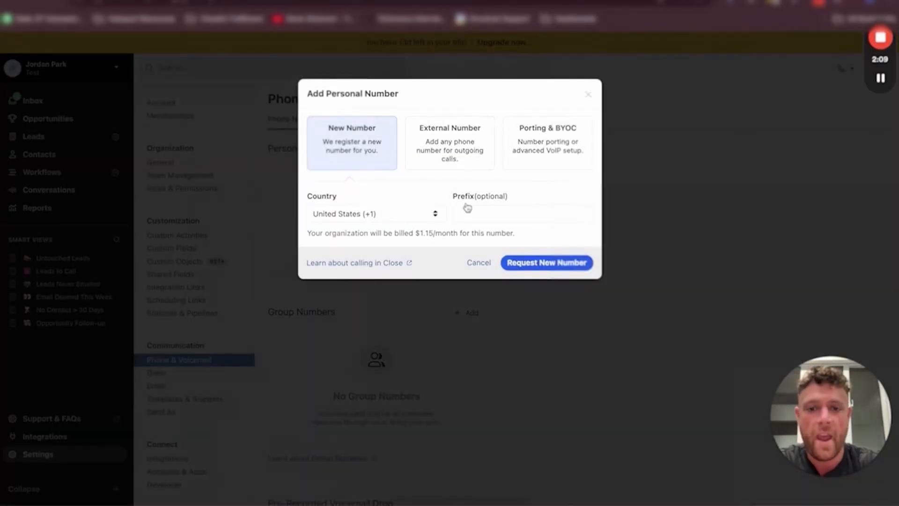
{"action": "left_click", "coordinate": [485, 214]}
{"action": "left_click", "coordinate": [397, 218]}
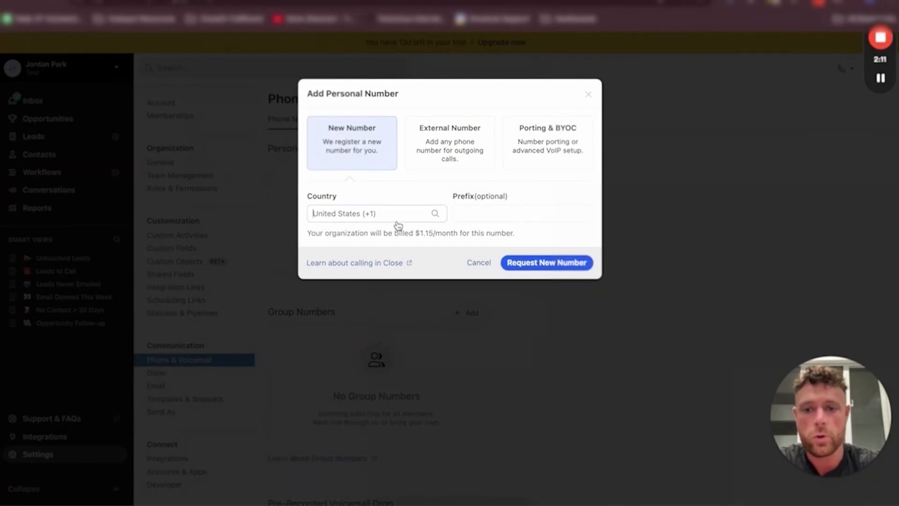
{"action": "scroll", "coordinate": [383, 421], "scroll_direction": "up", "scroll_amount": 10}
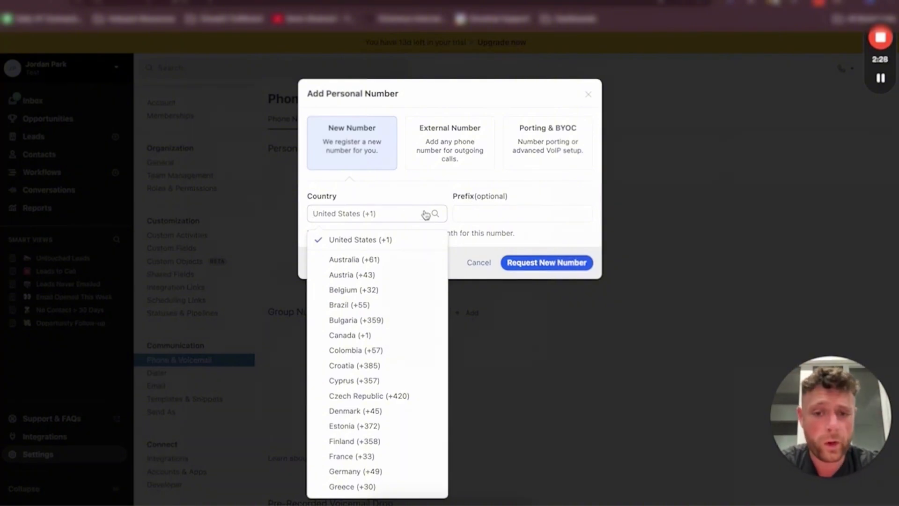
{"action": "left_click", "coordinate": [489, 212]}
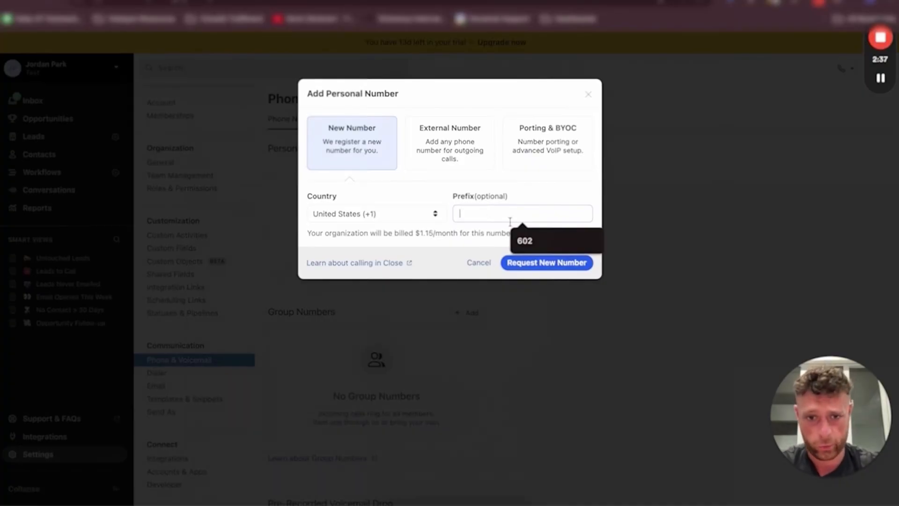
{"action": "left_click", "coordinate": [524, 240]}
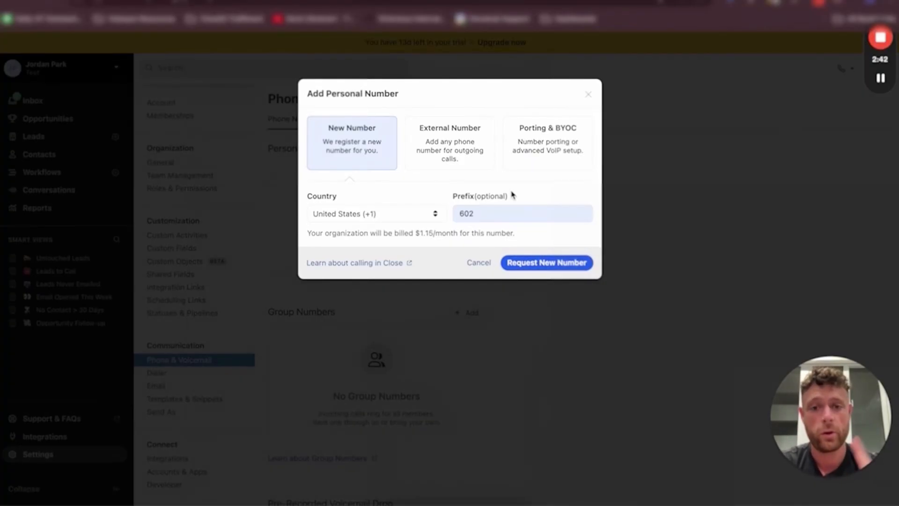
Review the External Number and Porting & BYOC options and cancel the personal number dialog
{"action": "left_click", "coordinate": [449, 142]}
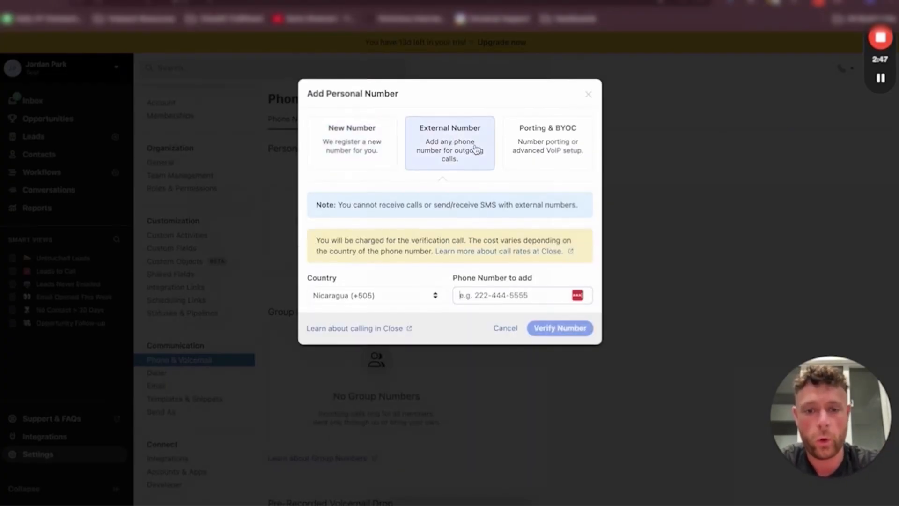
{"action": "left_click", "coordinate": [545, 141]}
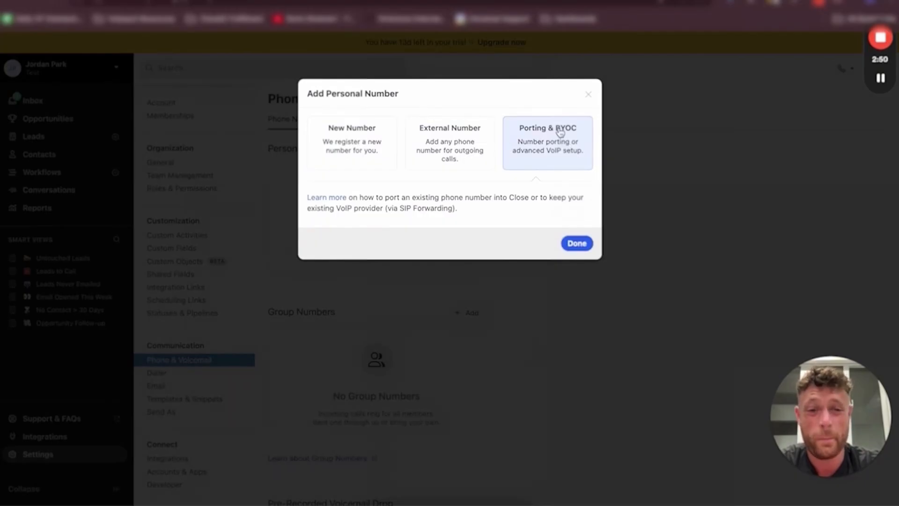
{"action": "left_click", "coordinate": [461, 141]}
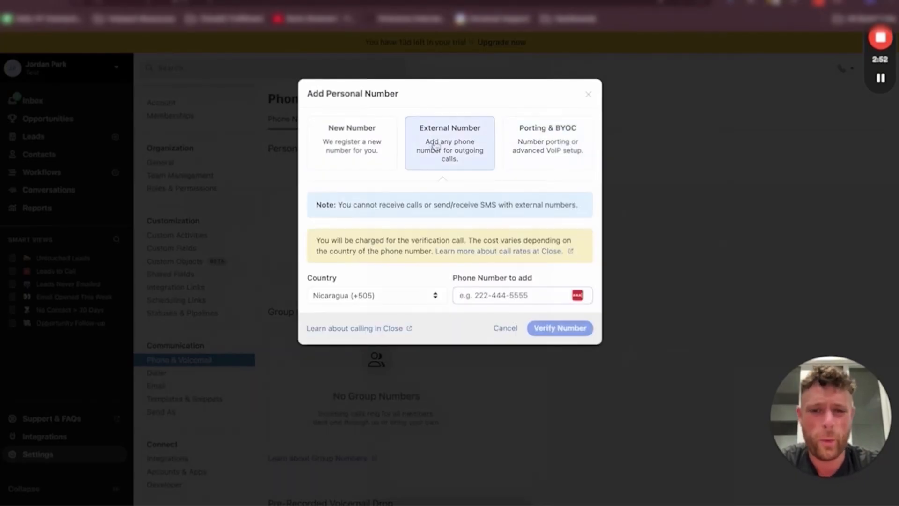
{"action": "left_click", "coordinate": [504, 329]}
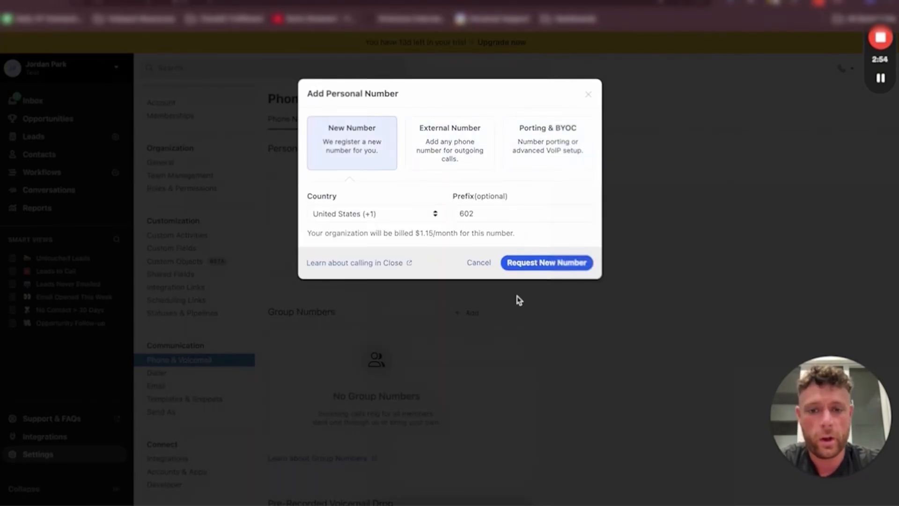
{"action": "triple_click", "coordinate": [364, 230]}
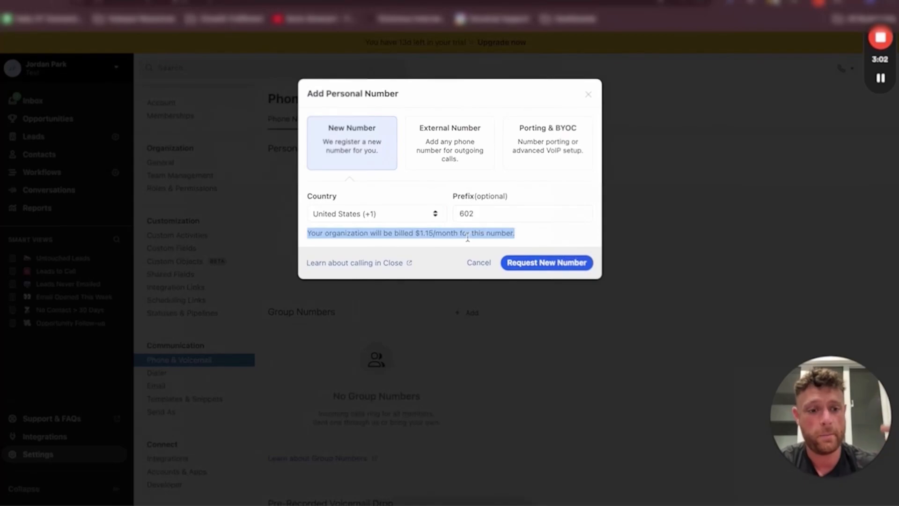
{"action": "left_click", "coordinate": [476, 264]}
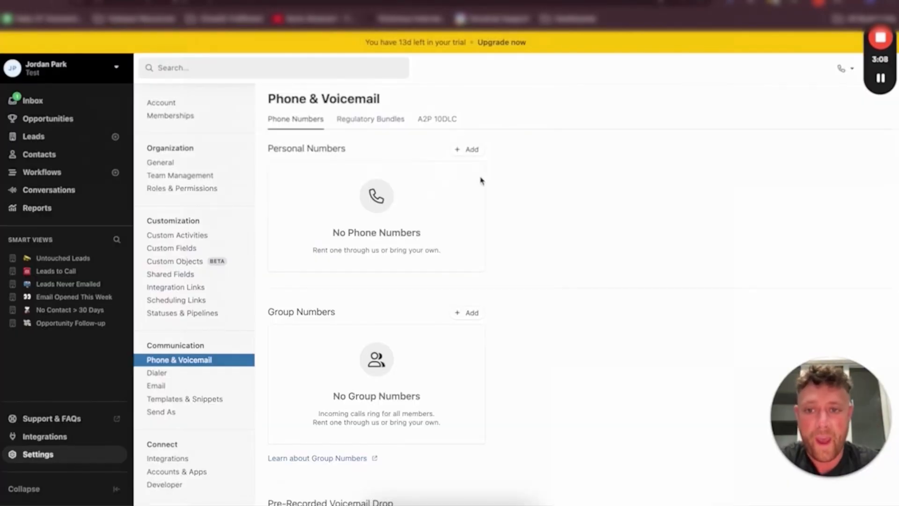
Open the group number creation dialog and close it
{"action": "scroll", "coordinate": [467, 192], "scroll_direction": "down", "scroll_amount": 2}
{"action": "scroll", "coordinate": [442, 263], "scroll_direction": "down", "scroll_amount": 1}
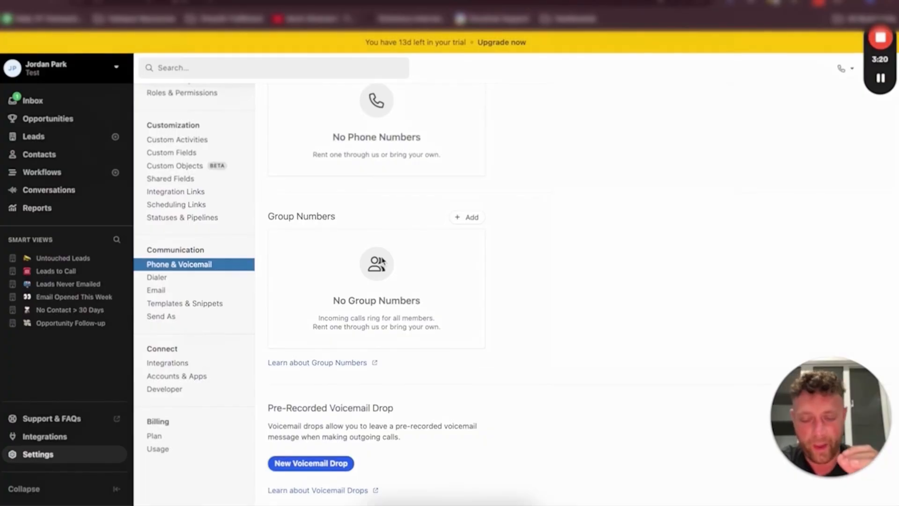
{"action": "left_click", "coordinate": [467, 217]}
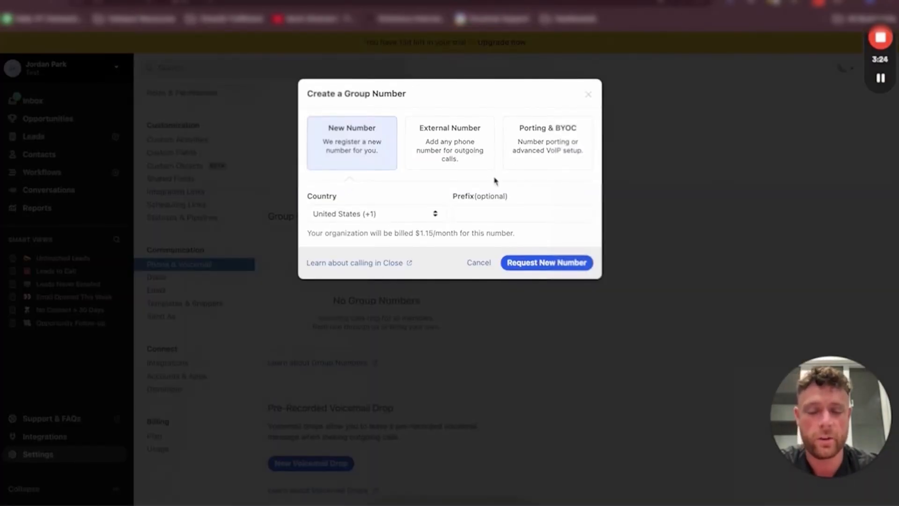
{"action": "left_click", "coordinate": [588, 95]}
Open the A2P 10DLC registration tab and start registering, closing the plan prompt
{"action": "scroll", "coordinate": [395, 225], "scroll_direction": "up", "scroll_amount": 2}
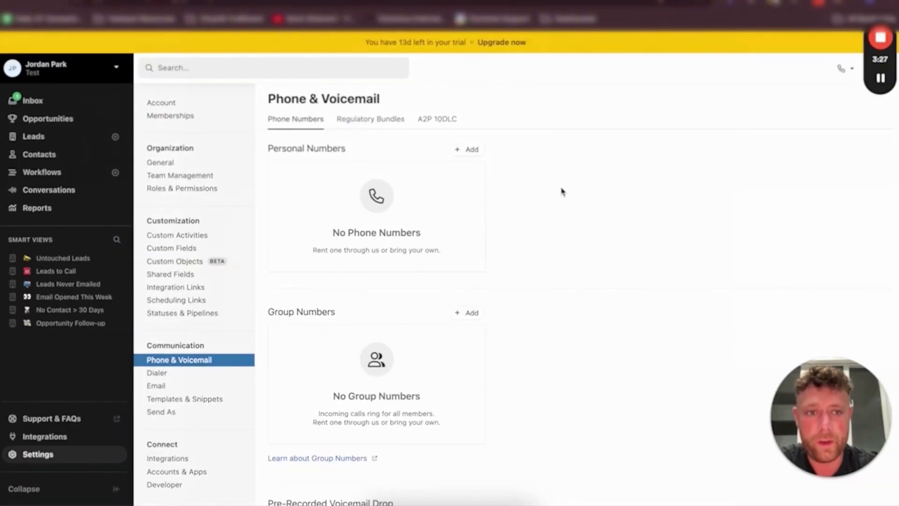
{"action": "left_click", "coordinate": [444, 119]}
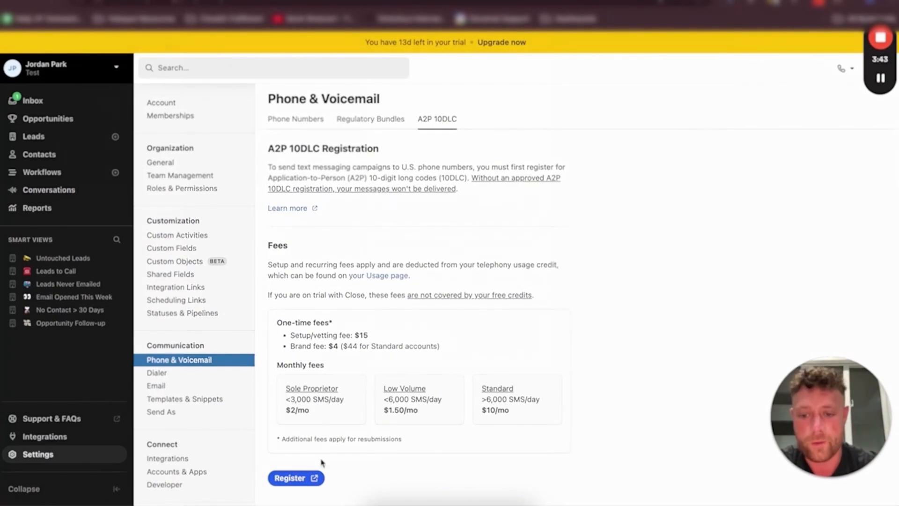
{"action": "left_click", "coordinate": [306, 478]}
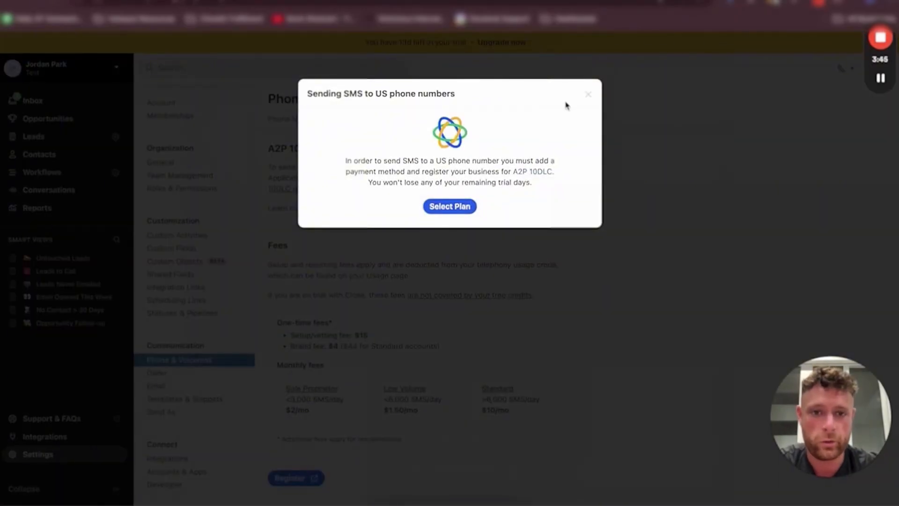
{"action": "left_click", "coordinate": [589, 95]}
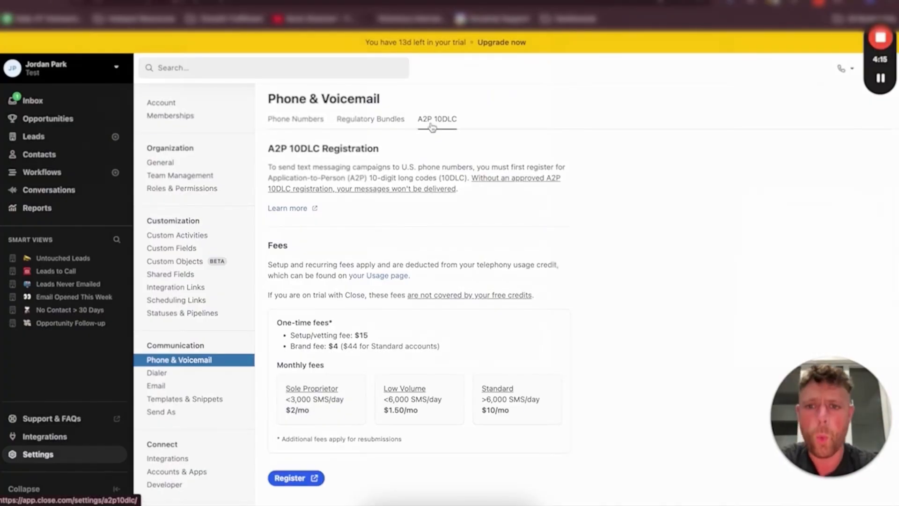
Inspect the phone settings menu with its advanced call settings, then close it
{"action": "left_click", "coordinate": [849, 79]}
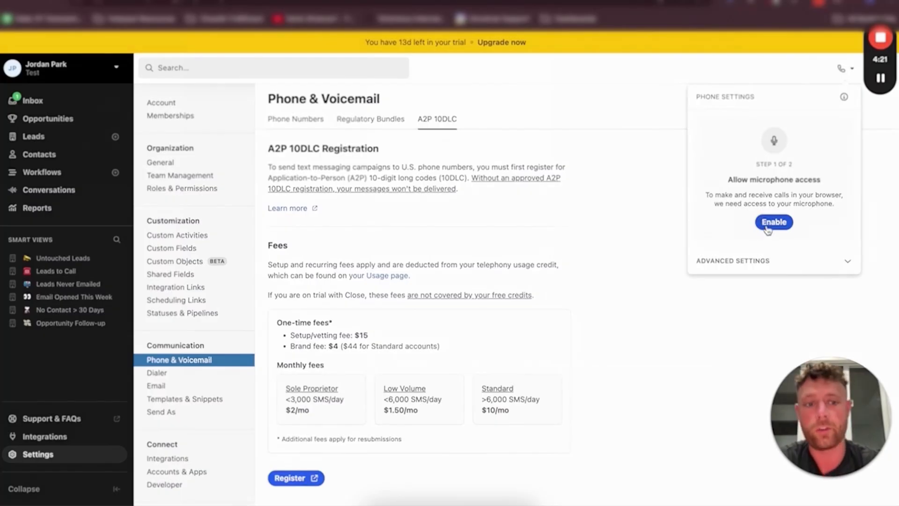
{"action": "left_click", "coordinate": [739, 265]}
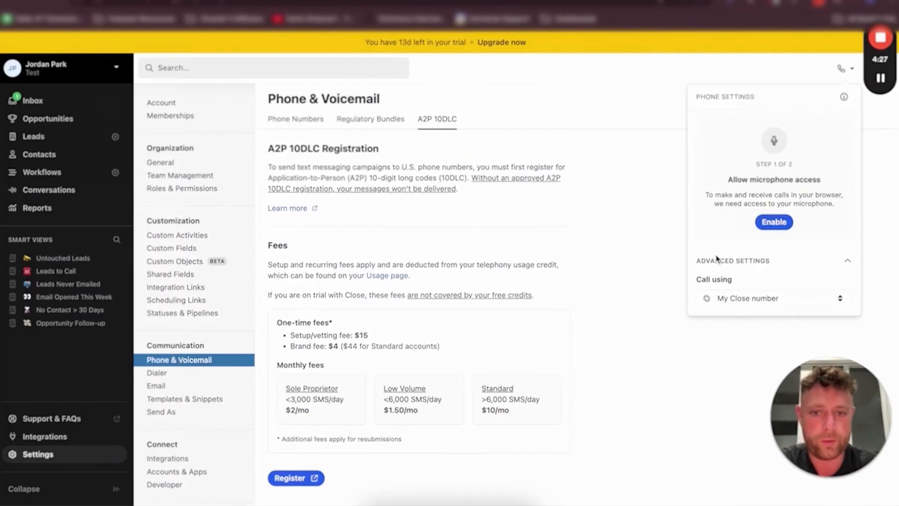
{"action": "left_click", "coordinate": [766, 70]}
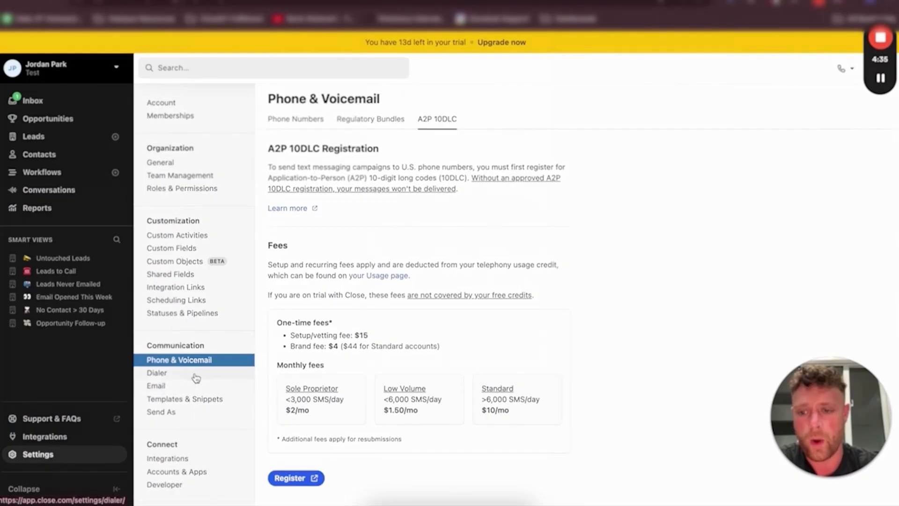
Browse the Send As and Statuses & Pipelines settings pages
{"action": "left_click", "coordinate": [155, 412]}
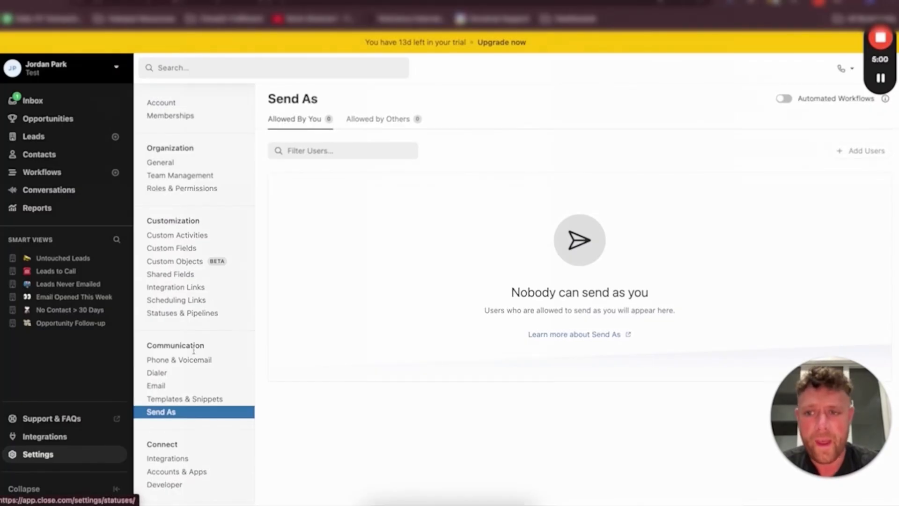
{"action": "scroll", "coordinate": [194, 356], "scroll_direction": "down", "scroll_amount": 2}
{"action": "scroll", "coordinate": [183, 215], "scroll_direction": "up", "scroll_amount": 2}
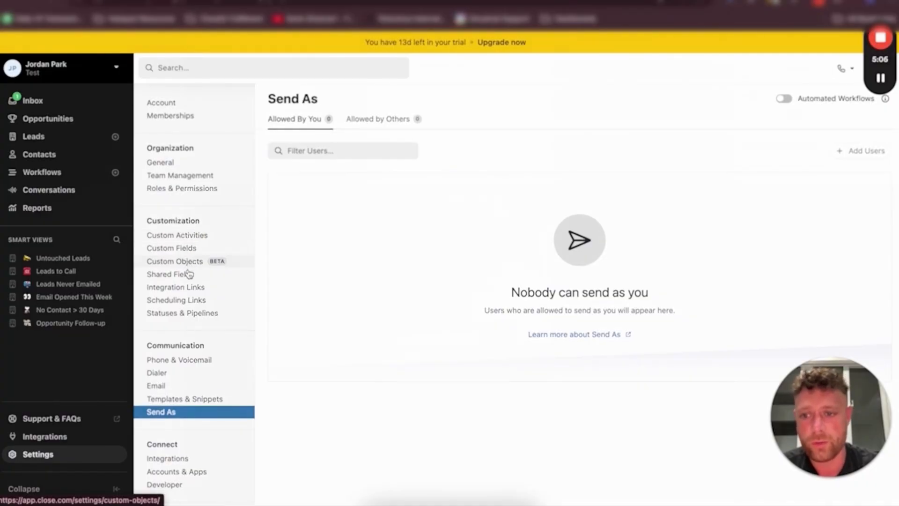
{"action": "left_click", "coordinate": [201, 313]}
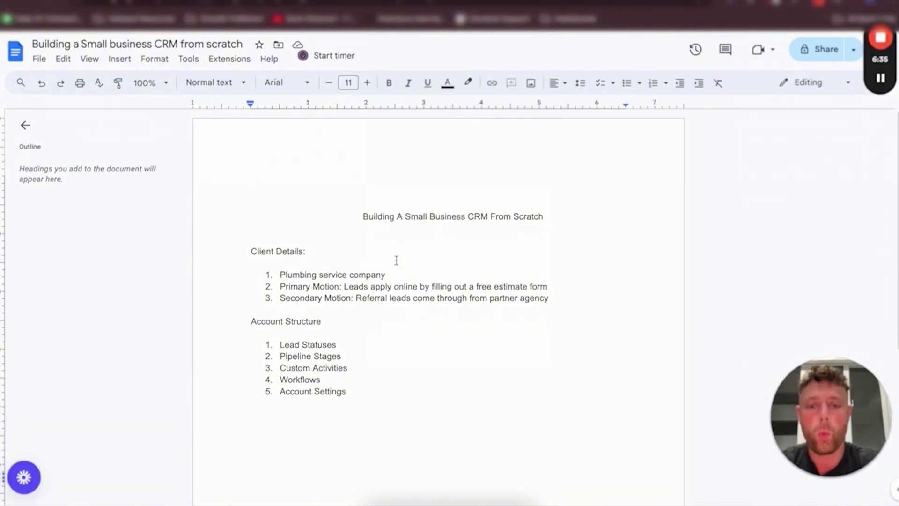
Switch to the CRM planning document and review the client details and account structure lists
{"action": "triple_click", "coordinate": [367, 276]}
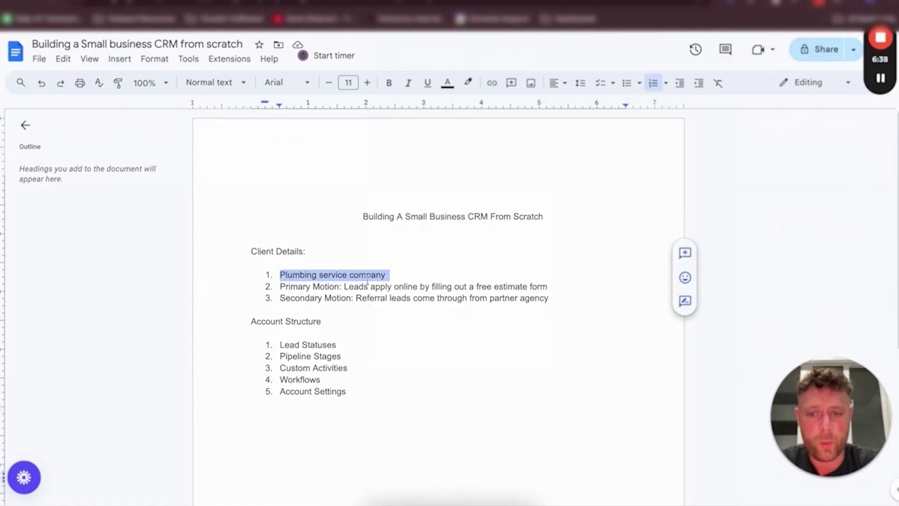
{"action": "triple_click", "coordinate": [317, 285]}
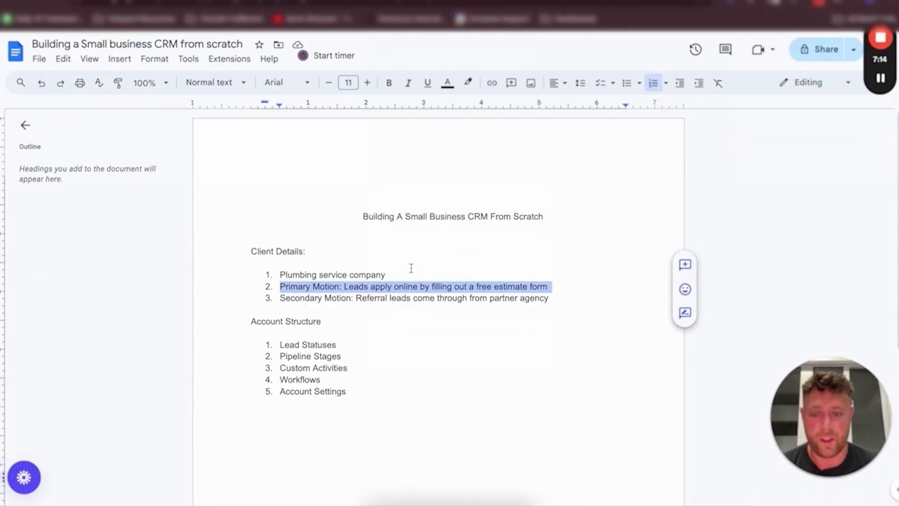
{"action": "left_click", "coordinate": [332, 320]}
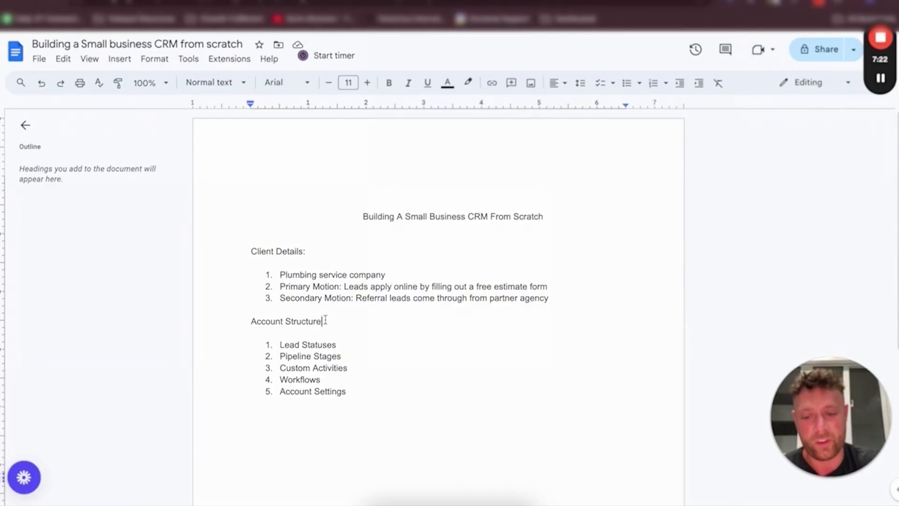
{"action": "left_click", "coordinate": [348, 392]}
Add sub-items Potential, Qualified and Not Qualified under Lead Statuses in the Account Structure list
{"action": "left_click", "coordinate": [349, 343]}
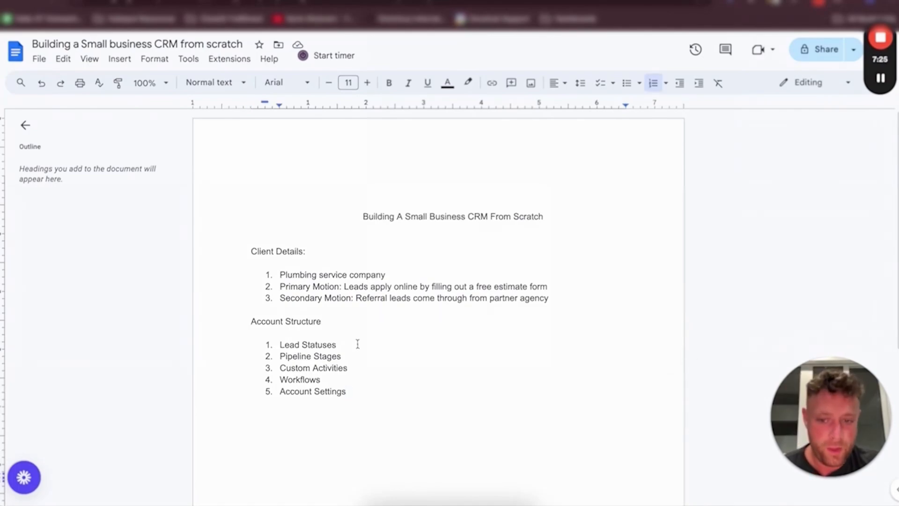
{"action": "key", "text": "Return"}
{"action": "key", "text": "Tab"}
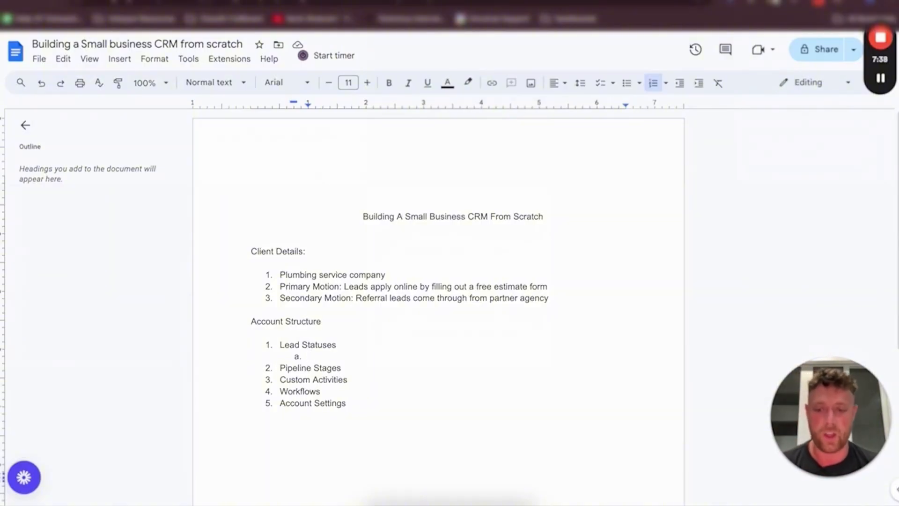
{"action": "type", "text": "Potential"}
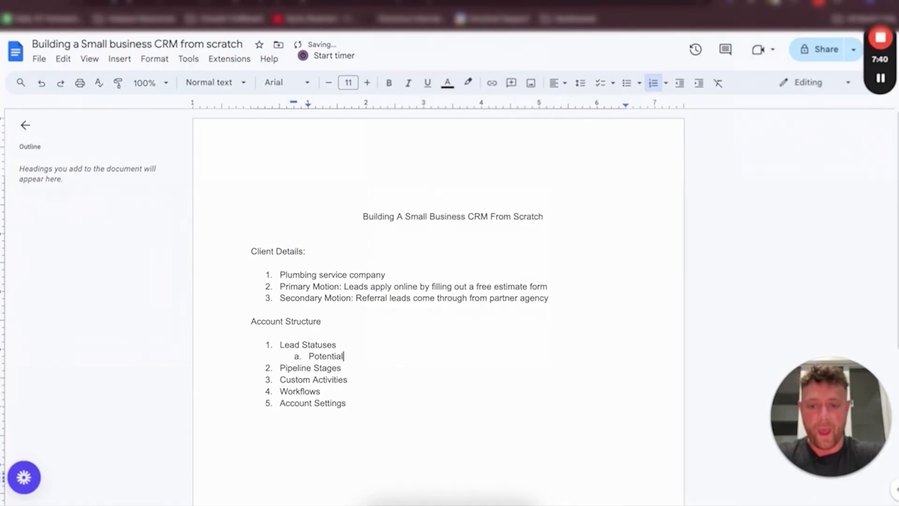
{"action": "key", "text": "Return"}
{"action": "type", "text": "Qualif"}
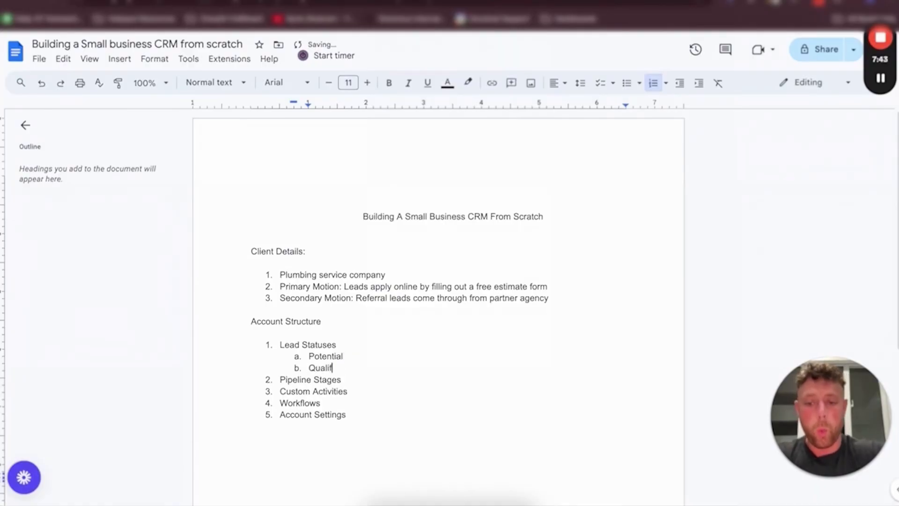
{"action": "type", "text": "ied"}
{"action": "key", "text": "Return"}
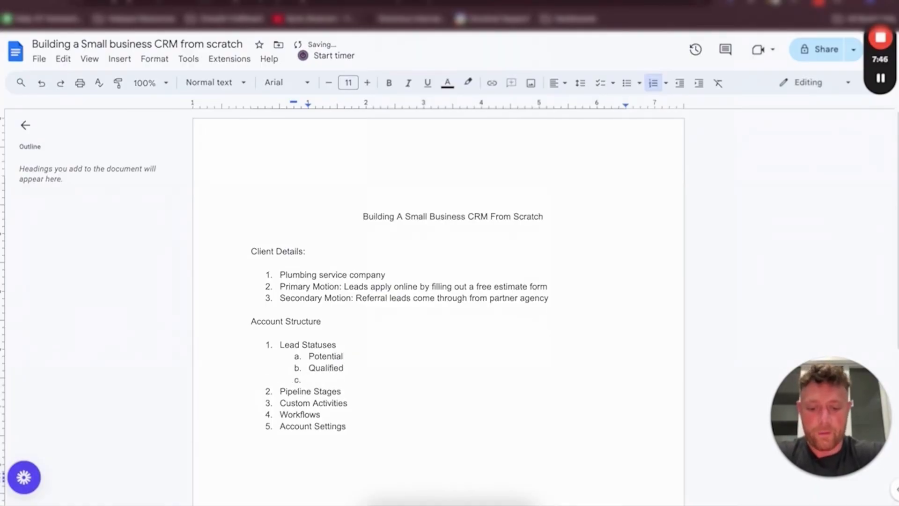
{"action": "type", "text": "Not Qualified"}
{"action": "key", "text": "Return"}
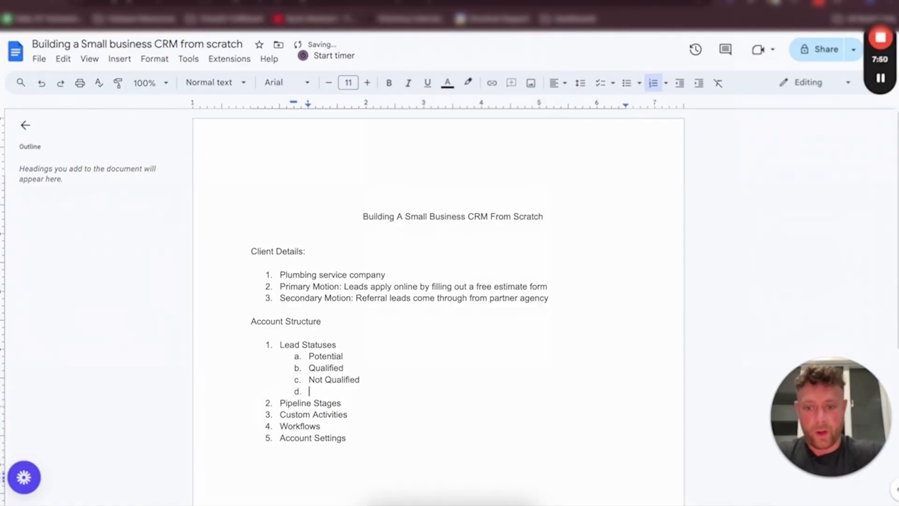
Continue the Lead Statuses sub-list with Won, Bad Data and DNC
{"action": "type", "text": "Won ("}
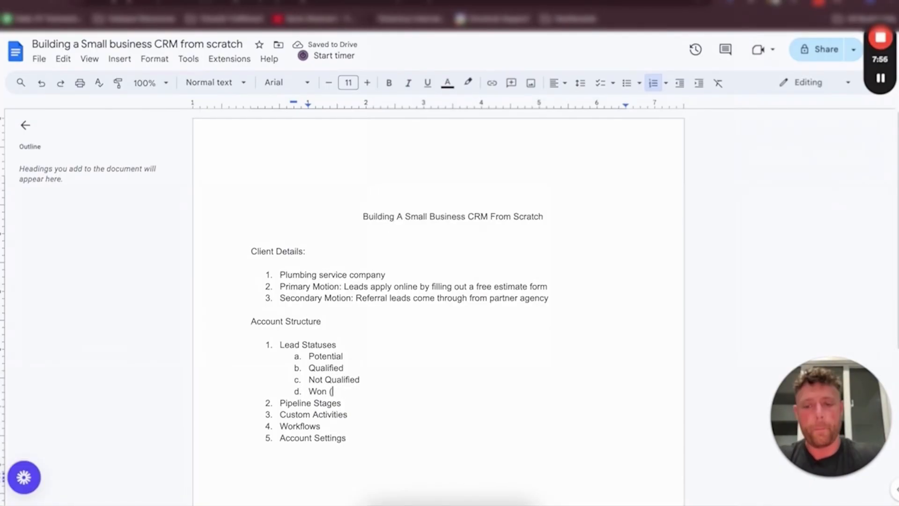
{"action": "key", "text": "BackSpace"}
{"action": "key", "text": "BackSpace"}
{"action": "key", "text": "Return"}
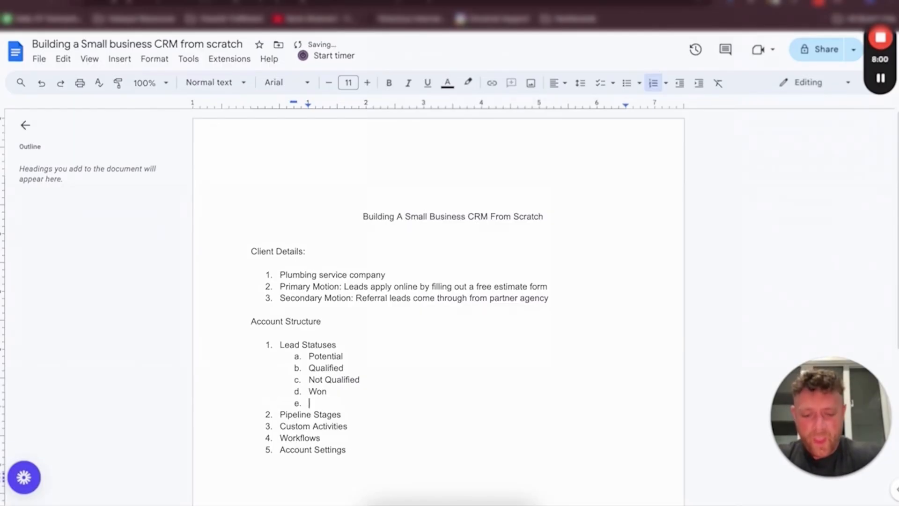
{"action": "type", "text": "Bad Data"}
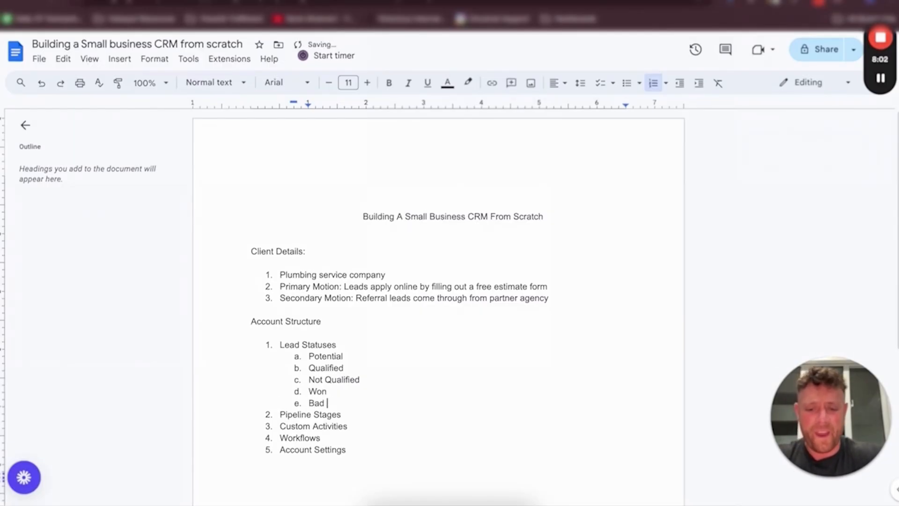
{"action": "key", "text": "Return"}
{"action": "type", "text": "DNC"}
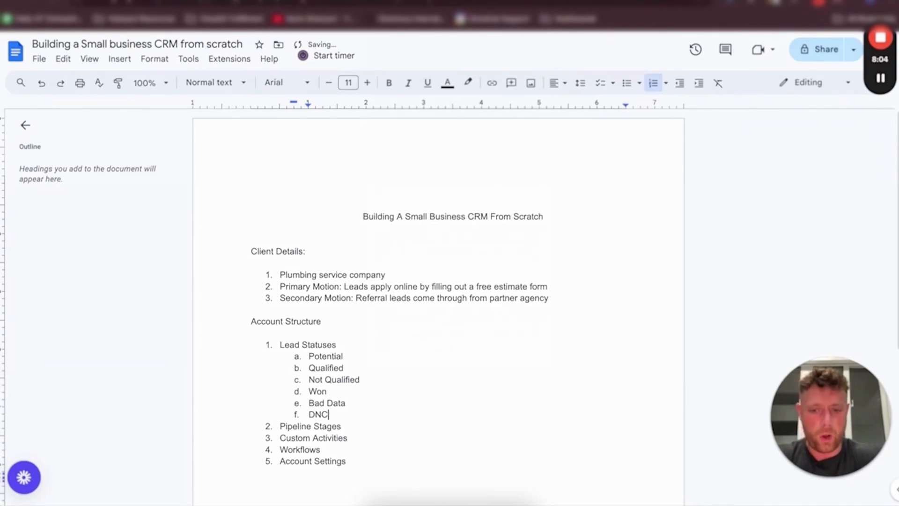
Review each of the listed lead statuses one by one
{"action": "left_click", "coordinate": [347, 358]}
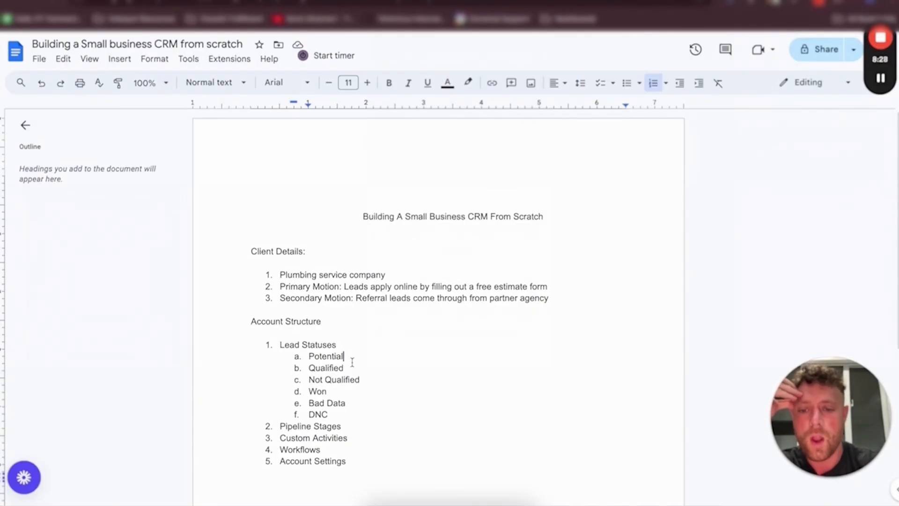
{"action": "left_click", "coordinate": [349, 368]}
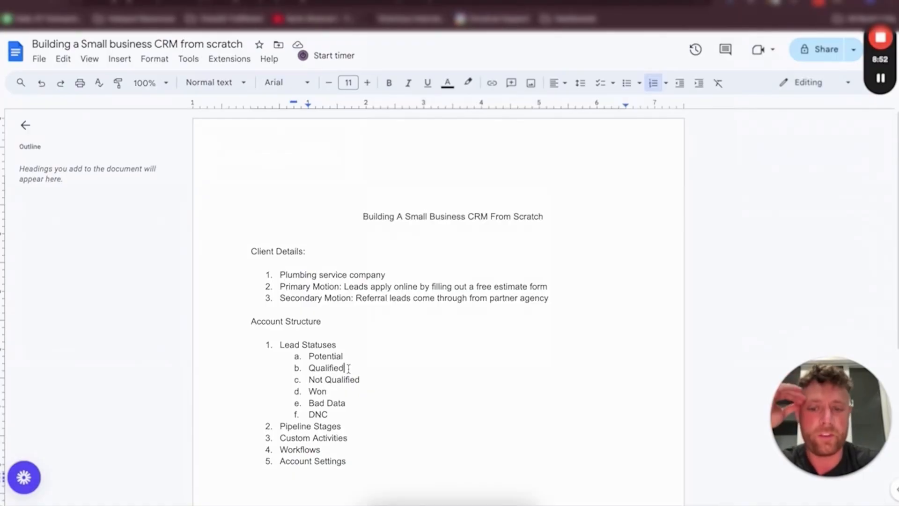
{"action": "double_click", "coordinate": [348, 368]}
{"action": "left_click", "coordinate": [348, 369]}
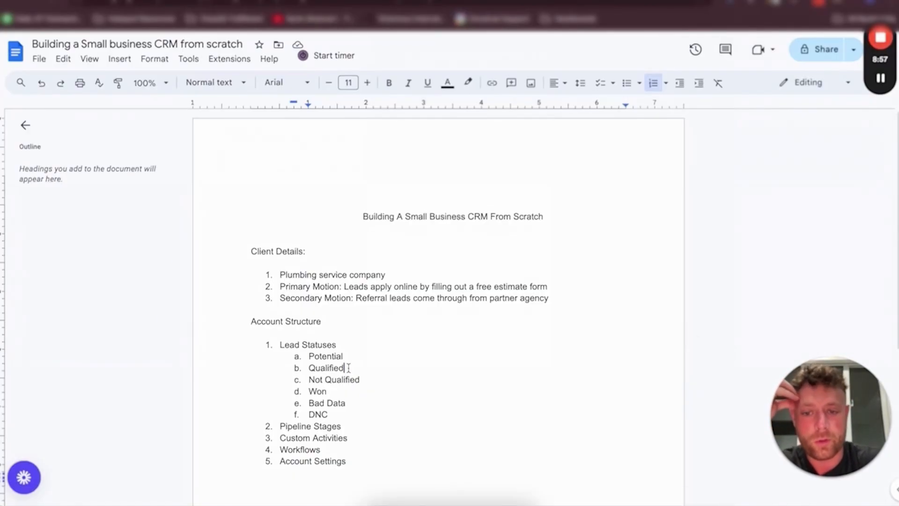
{"action": "double_click", "coordinate": [369, 378]}
{"action": "left_click", "coordinate": [370, 379]}
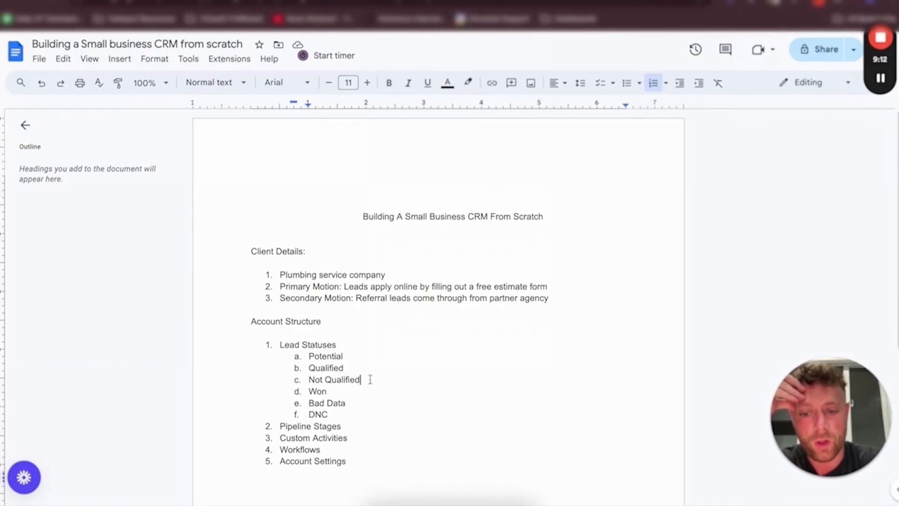
{"action": "double_click", "coordinate": [338, 391]}
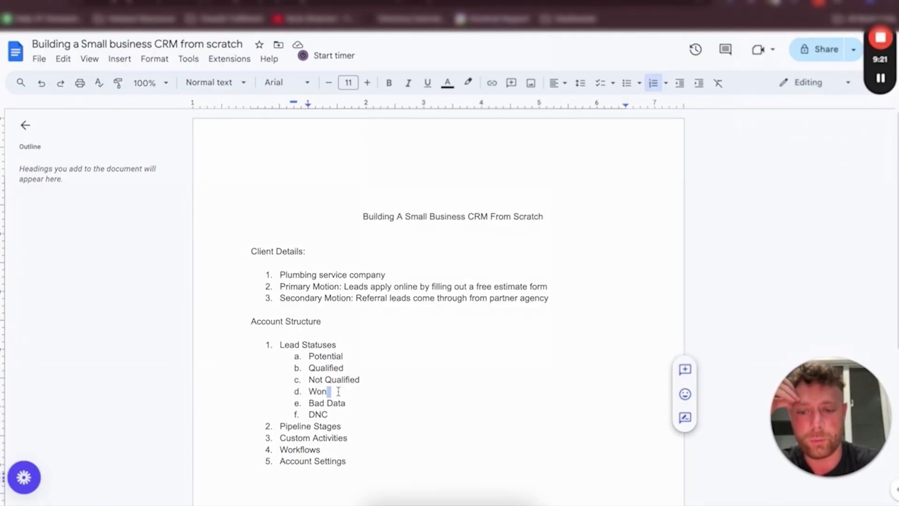
{"action": "left_click", "coordinate": [351, 406]}
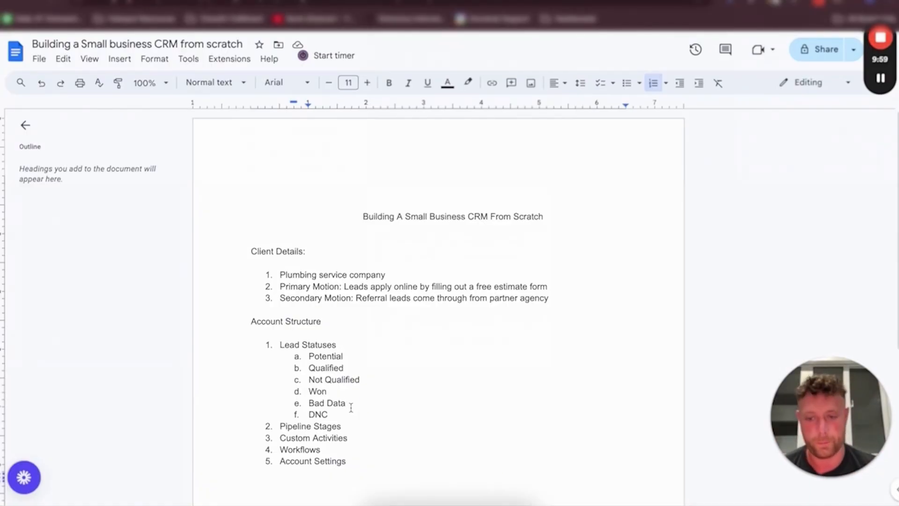
Add sub-items Finance, Product and Sales Pipeline under Pipeline Stages
{"action": "left_click", "coordinate": [349, 426]}
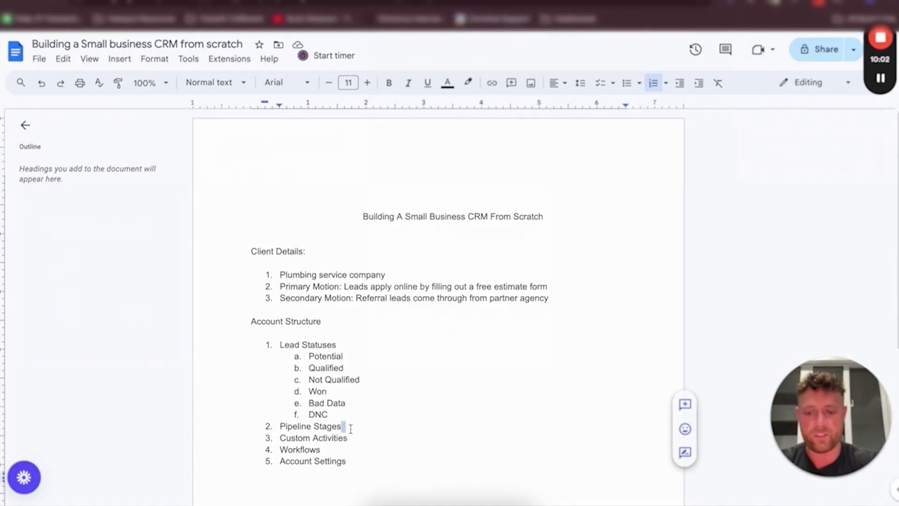
{"action": "key", "text": "Return"}
{"action": "key", "text": "Tab"}
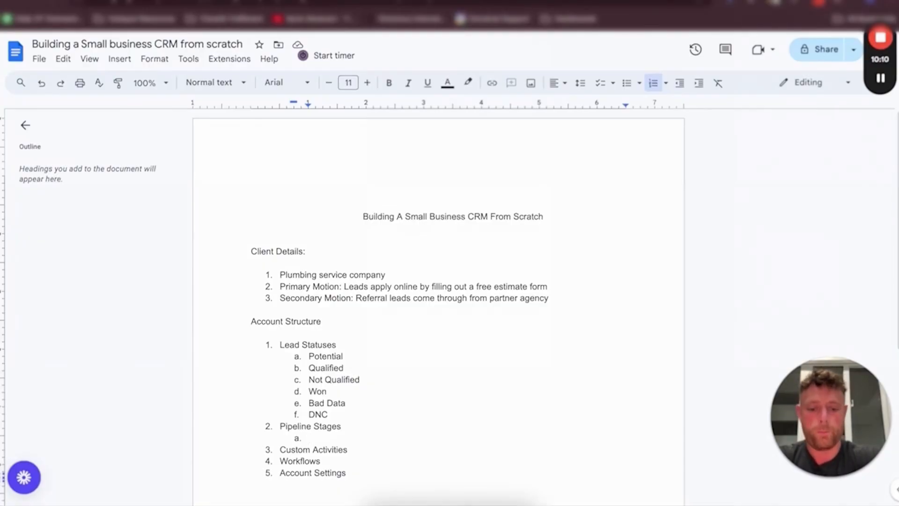
{"action": "type", "text": "Finance"}
{"action": "key", "text": "Return"}
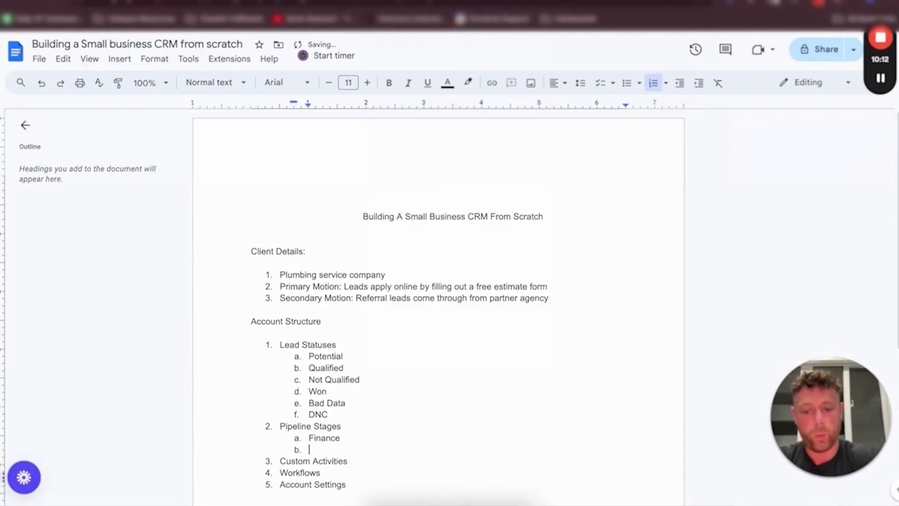
{"action": "type", "text": "Product"}
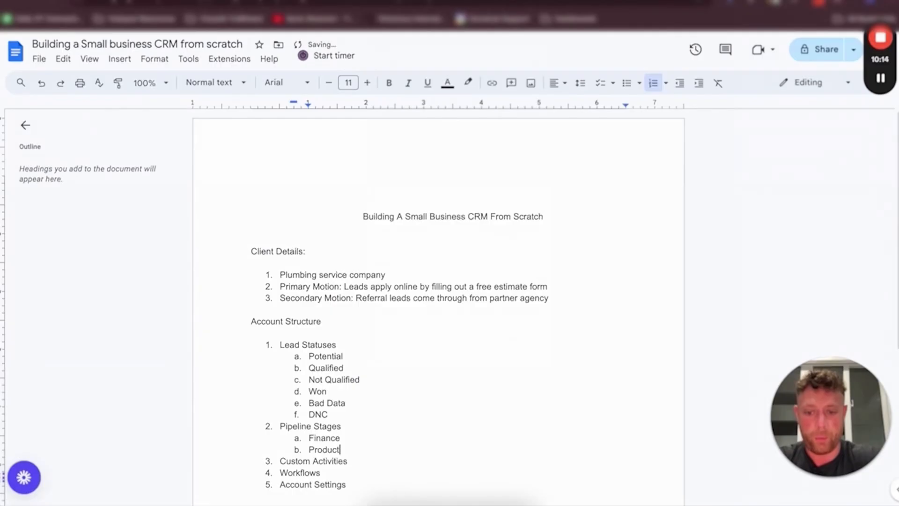
{"action": "key", "text": "Return"}
{"action": "type", "text": "Sales Pipeline"}
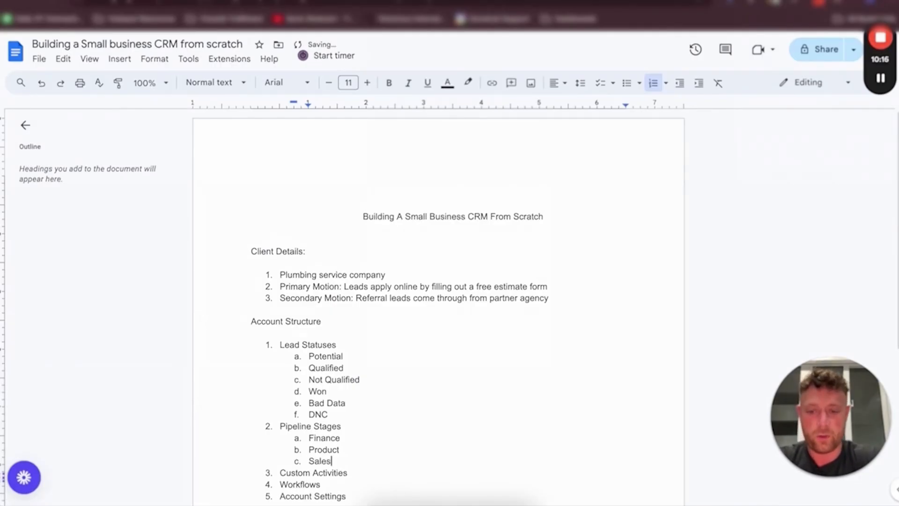
Delete the Finance and Product entries from the Pipeline Stages sub-list
{"action": "double_click", "coordinate": [360, 444]}
{"action": "left_click", "coordinate": [355, 449]}
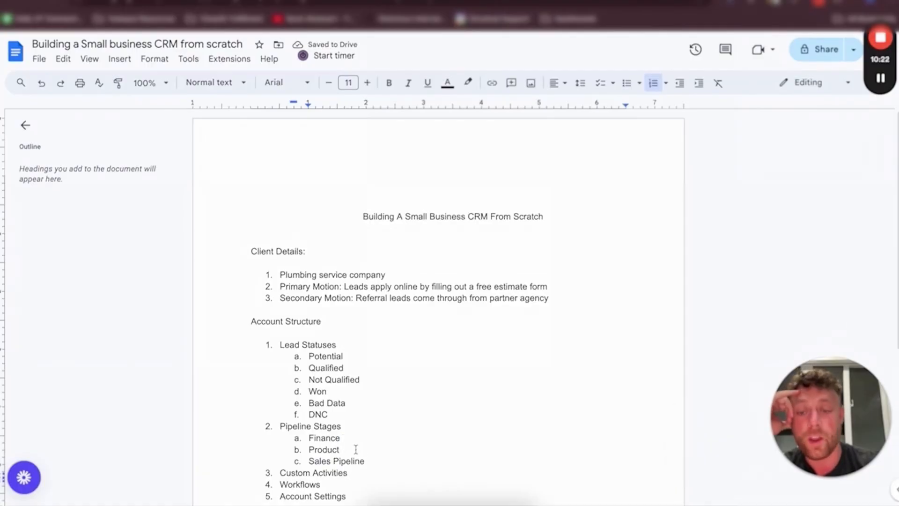
{"action": "scroll", "coordinate": [355, 449], "scroll_direction": "down", "scroll_amount": 2}
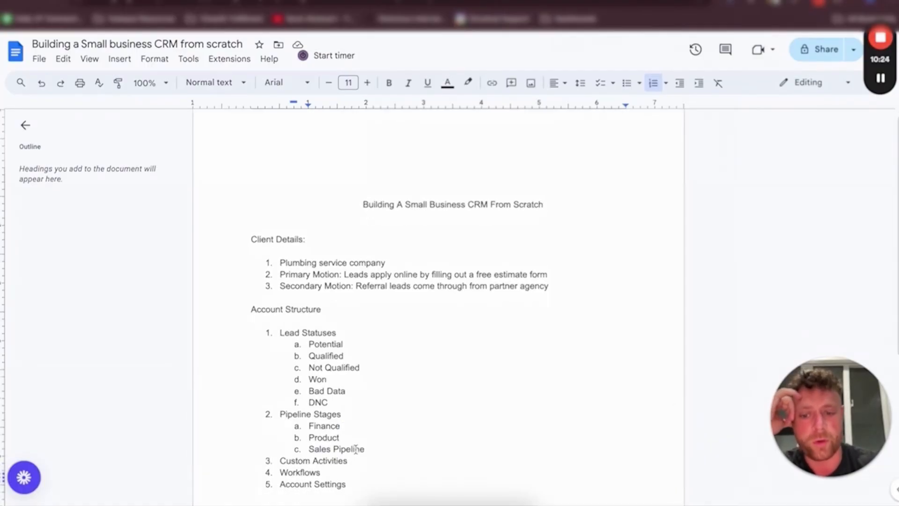
{"action": "double_click", "coordinate": [351, 331]}
{"action": "left_click", "coordinate": [351, 331]}
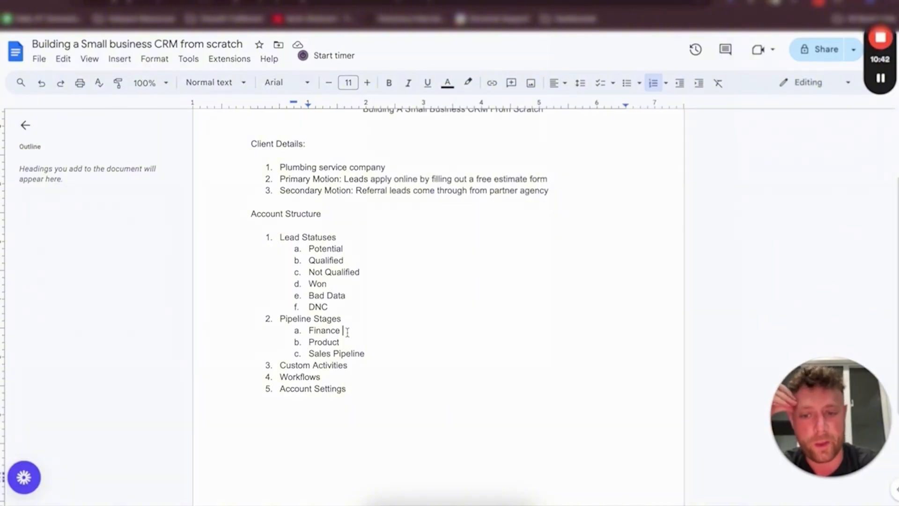
{"action": "scroll", "coordinate": [348, 331], "scroll_direction": "up", "scroll_amount": 1}
{"action": "left_click_drag", "start_coordinate": [355, 193], "coordinate": [355, 197]}
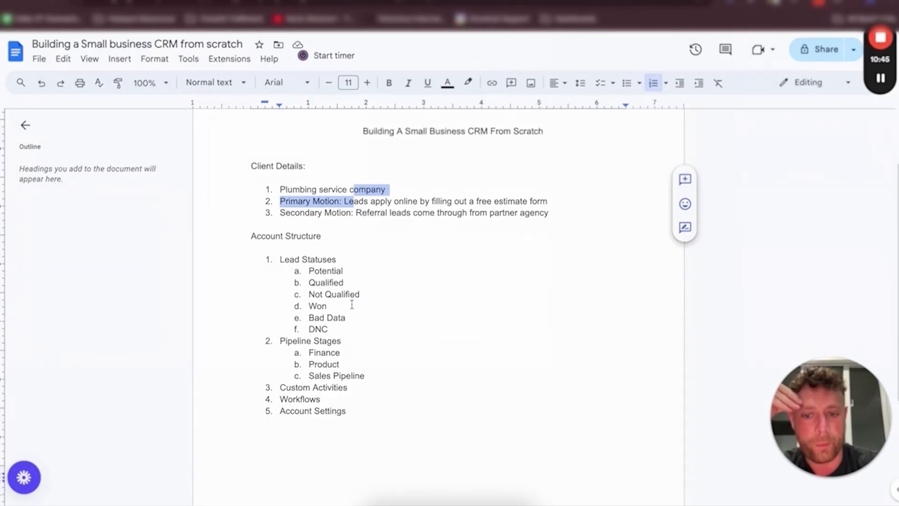
{"action": "left_click", "coordinate": [348, 354]}
{"action": "left_click_drag", "start_coordinate": [349, 355], "coordinate": [287, 350]}
{"action": "key", "text": "BackSpace"}
{"action": "key", "text": "BackSpace"}
{"action": "key", "text": "BackSpace"}
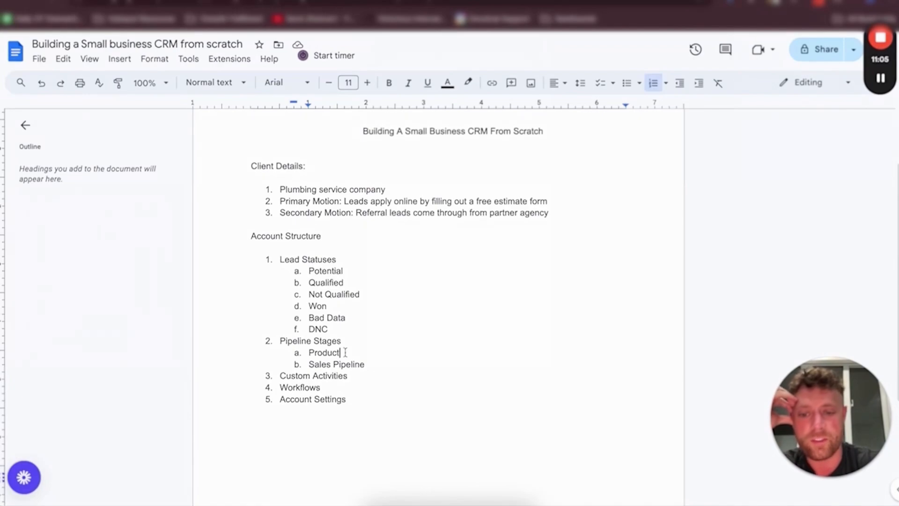
{"action": "left_click_drag", "start_coordinate": [346, 352], "coordinate": [304, 354]}
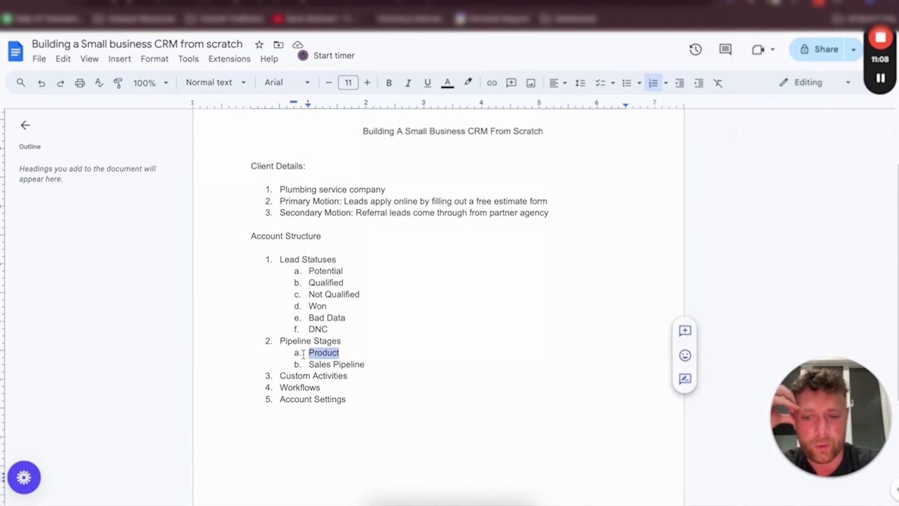
{"action": "key", "text": "BackSpace"}
{"action": "key", "text": "BackSpace"}
{"action": "key", "text": "BackSpace"}
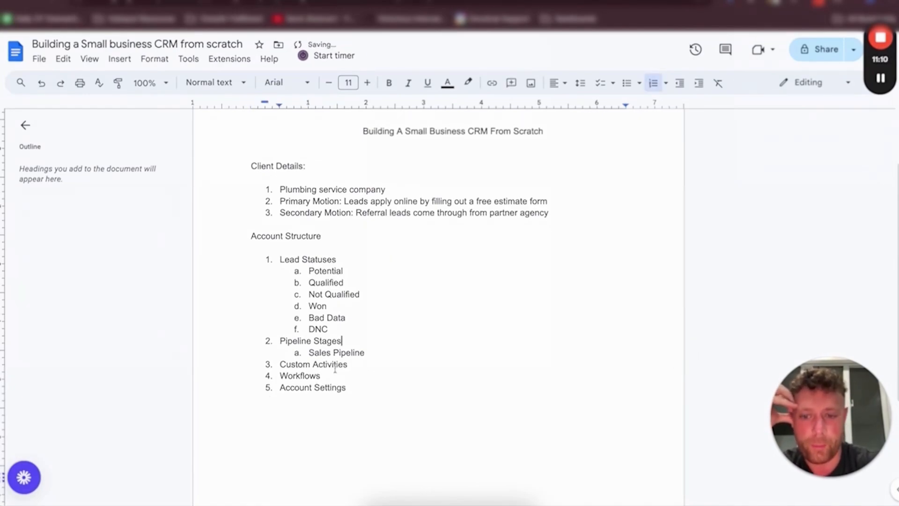
Start a new third-level list item nested beneath Sales Pipeline
{"action": "left_click", "coordinate": [378, 354]}
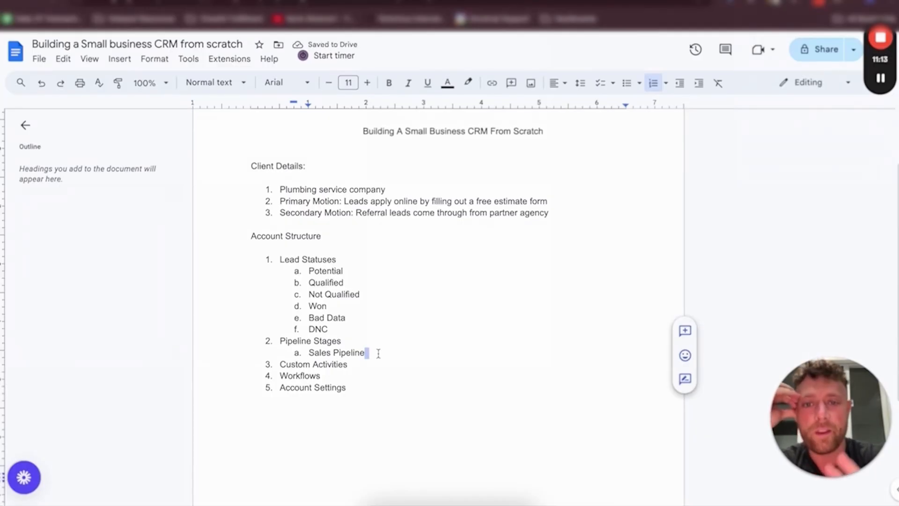
{"action": "left_click", "coordinate": [378, 353]}
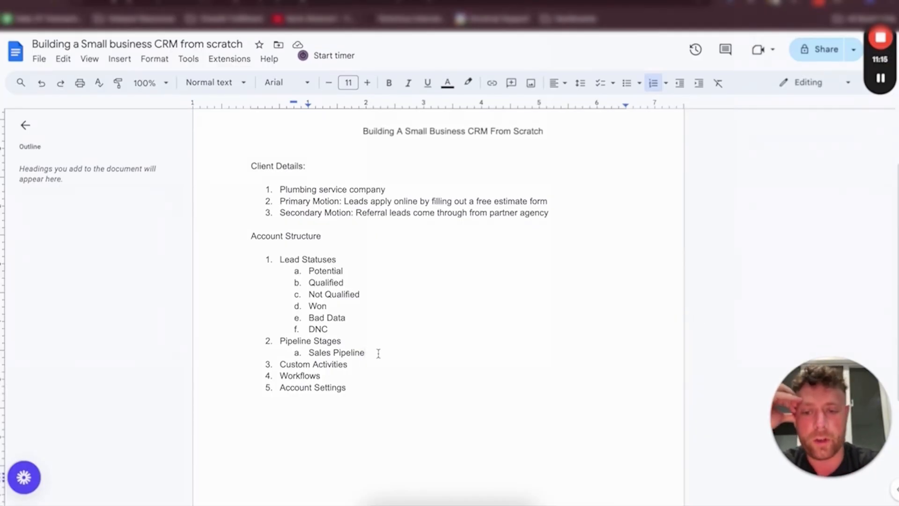
{"action": "key", "text": "Return"}
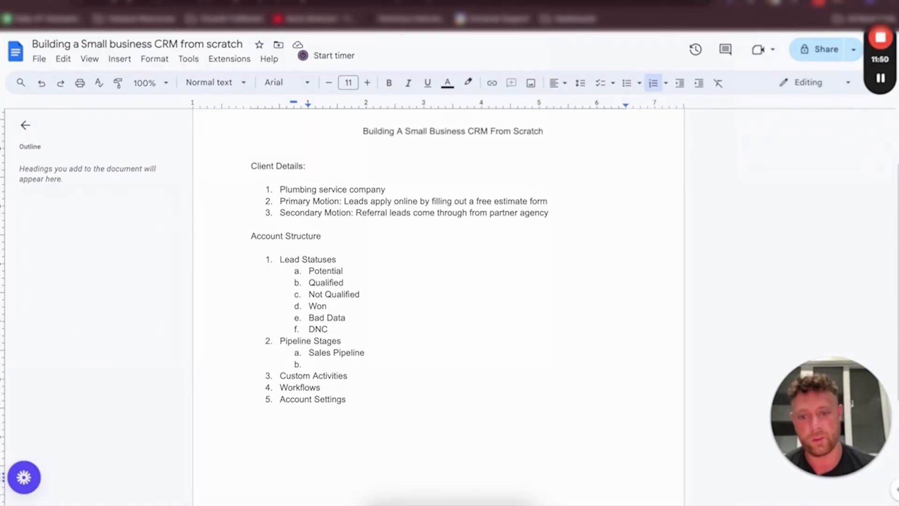
{"action": "key", "text": "BackSpace"}
{"action": "key", "text": "Tab"}
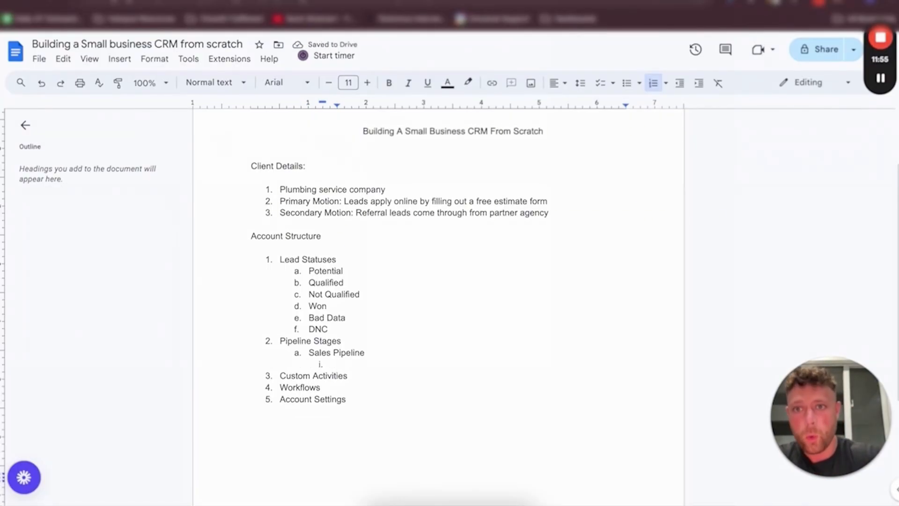
Switch to the Close Statuses & Pipelines settings and examine the Opportunity Pipelines & Statuses section
{"action": "key", "text": "ctrl+Tab"}
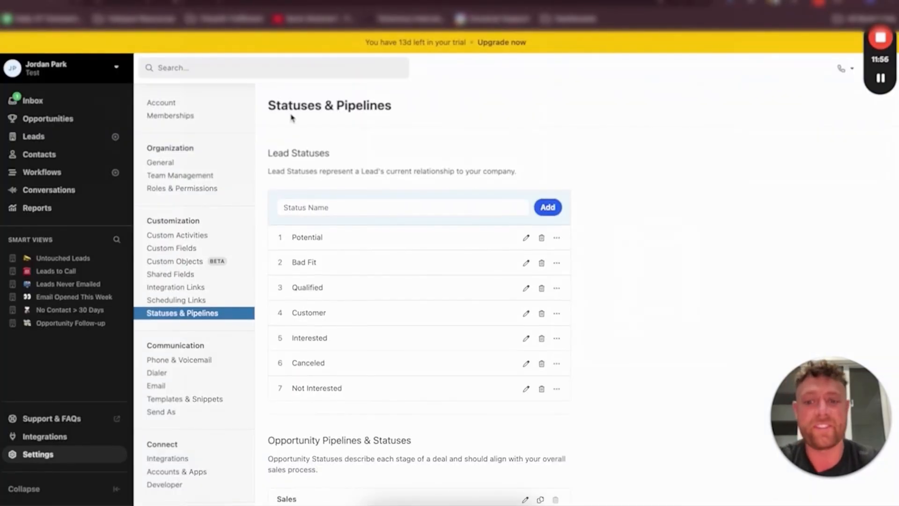
{"action": "scroll", "coordinate": [367, 353], "scroll_direction": "down", "scroll_amount": 5}
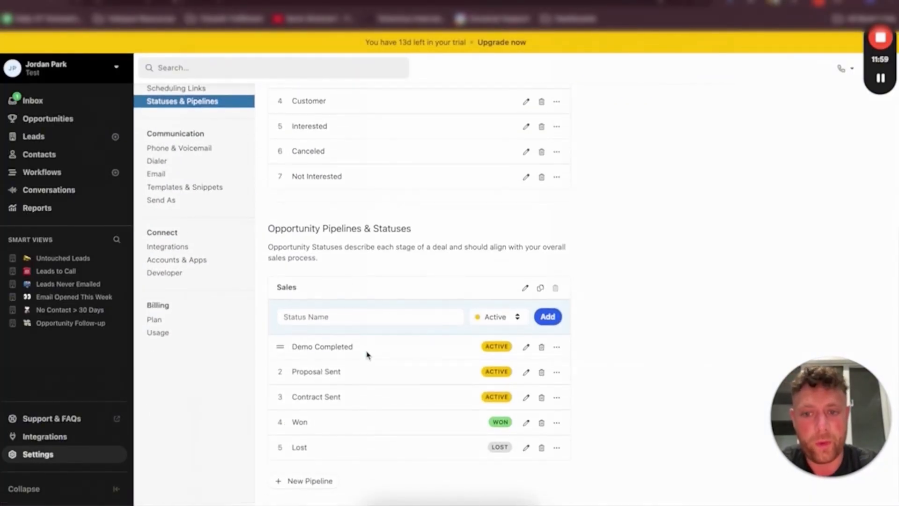
{"action": "triple_click", "coordinate": [306, 231]}
{"action": "triple_click", "coordinate": [367, 232]}
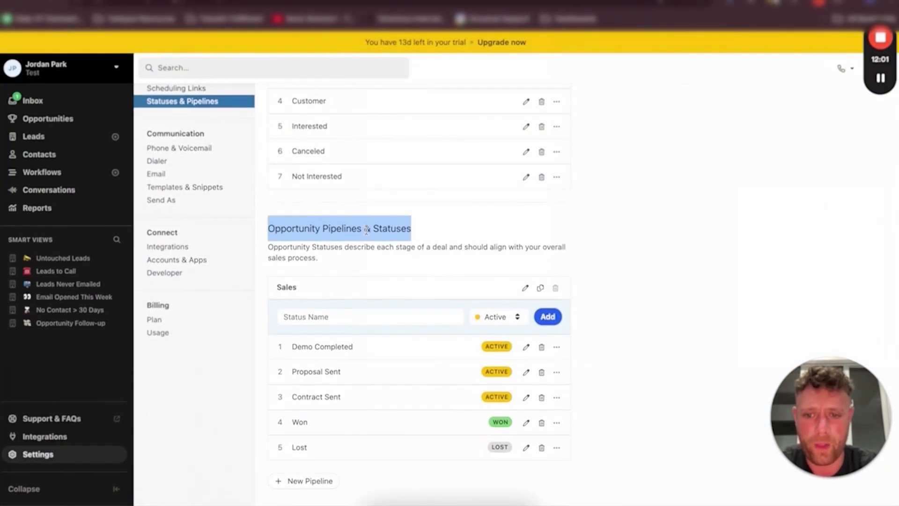
Review each existing status in the Sales opportunity pipeline, from Demo Completed through Lost
{"action": "left_click", "coordinate": [375, 248]}
{"action": "triple_click", "coordinate": [313, 345]}
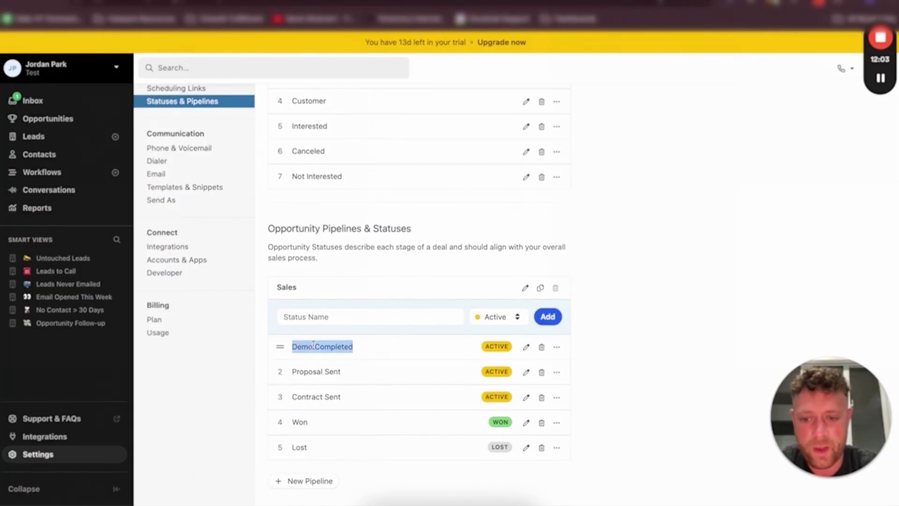
{"action": "triple_click", "coordinate": [315, 374]}
{"action": "double_click", "coordinate": [313, 398]}
{"action": "triple_click", "coordinate": [313, 400]}
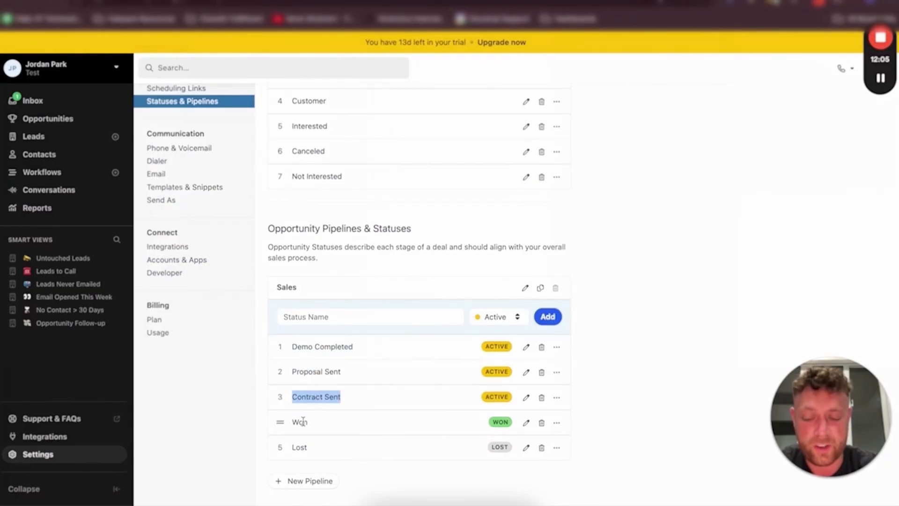
{"action": "left_click", "coordinate": [303, 422]}
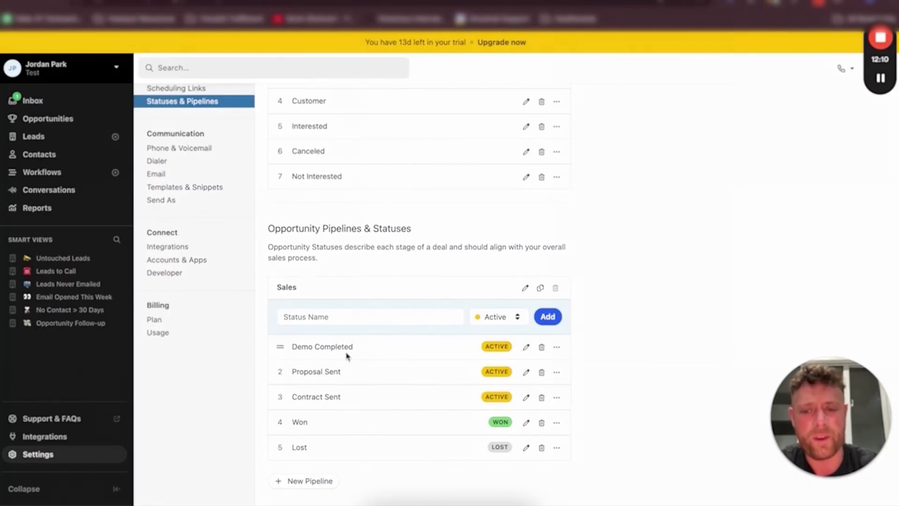
{"action": "triple_click", "coordinate": [319, 348]}
{"action": "left_click", "coordinate": [320, 347]}
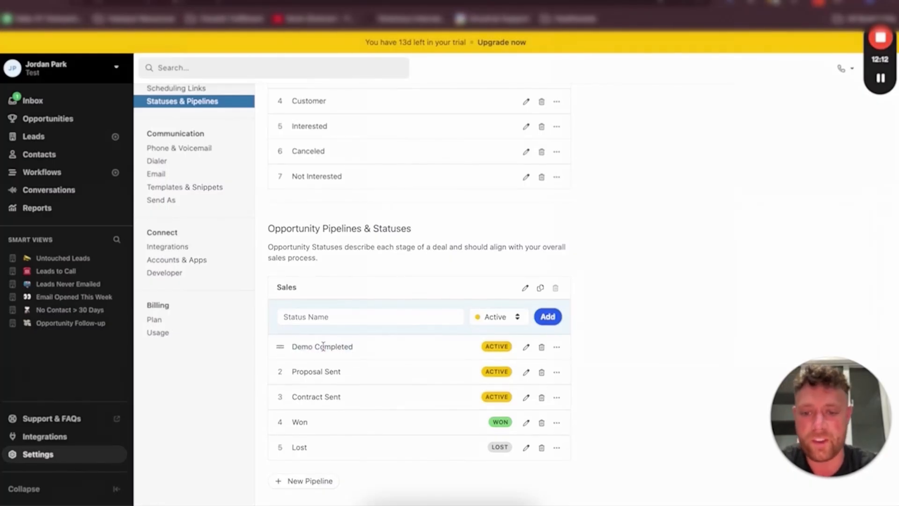
{"action": "triple_click", "coordinate": [316, 371]}
{"action": "left_click", "coordinate": [312, 395]}
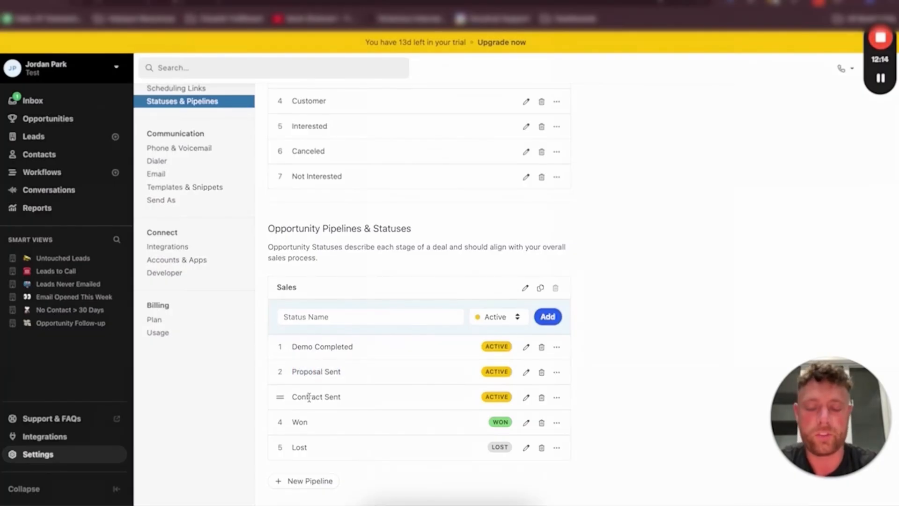
{"action": "triple_click", "coordinate": [313, 396]}
{"action": "triple_click", "coordinate": [303, 423]}
{"action": "left_click", "coordinate": [313, 460]}
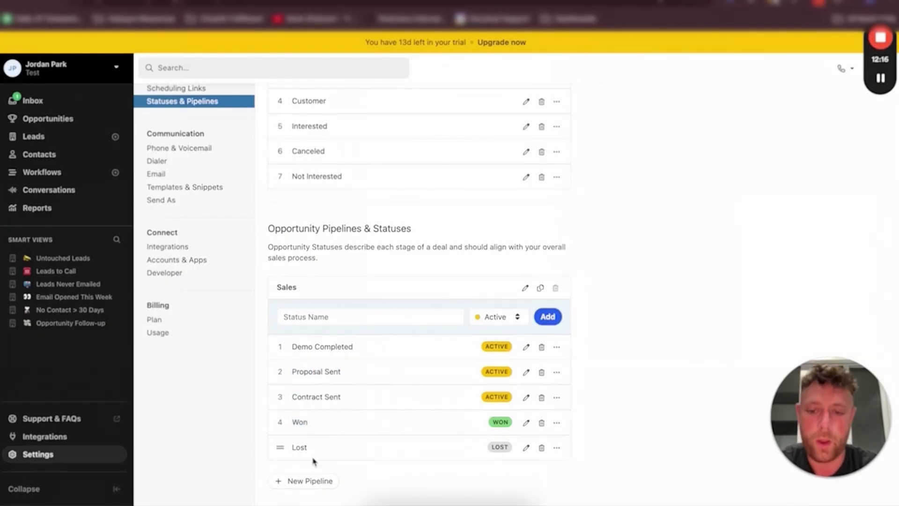
Try to delete the Demo Completed status from the Sales pipeline
{"action": "left_click", "coordinate": [543, 350]}
{"action": "left_click", "coordinate": [599, 354]}
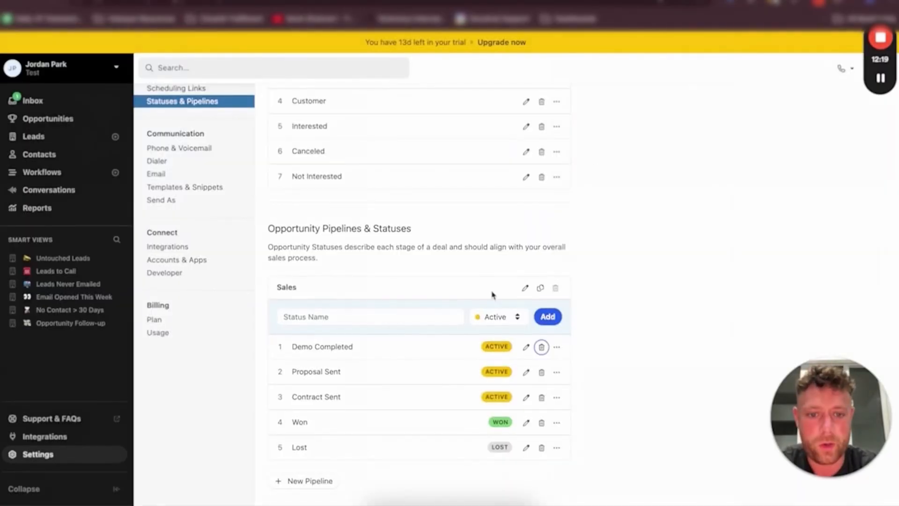
{"action": "left_click", "coordinate": [542, 346]}
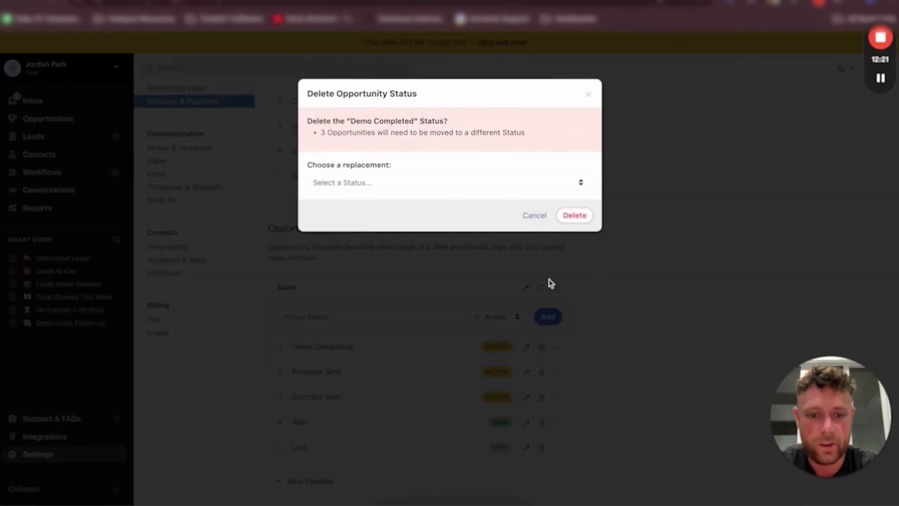
{"action": "left_click", "coordinate": [574, 215]}
In the planning doc, enter Form Submitted and Discovery Call Booked as stages under Sales Pipeline
{"action": "double_click", "coordinate": [344, 346]}
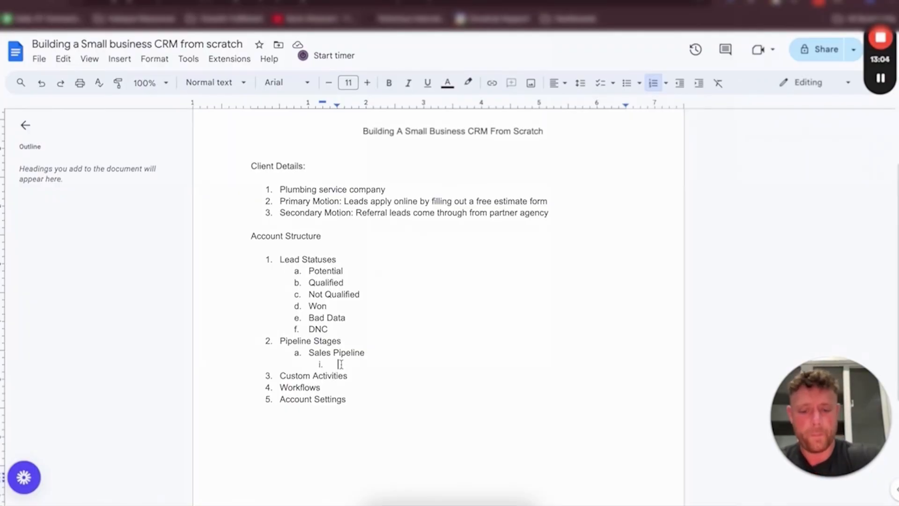
{"action": "type", "text": "Form Sub"}
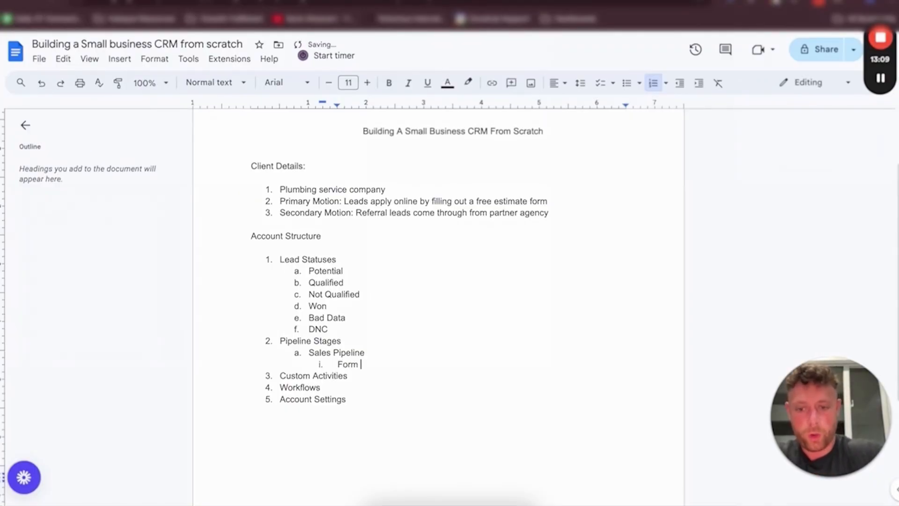
{"action": "type", "text": "mitted"}
{"action": "key", "text": "Return"}
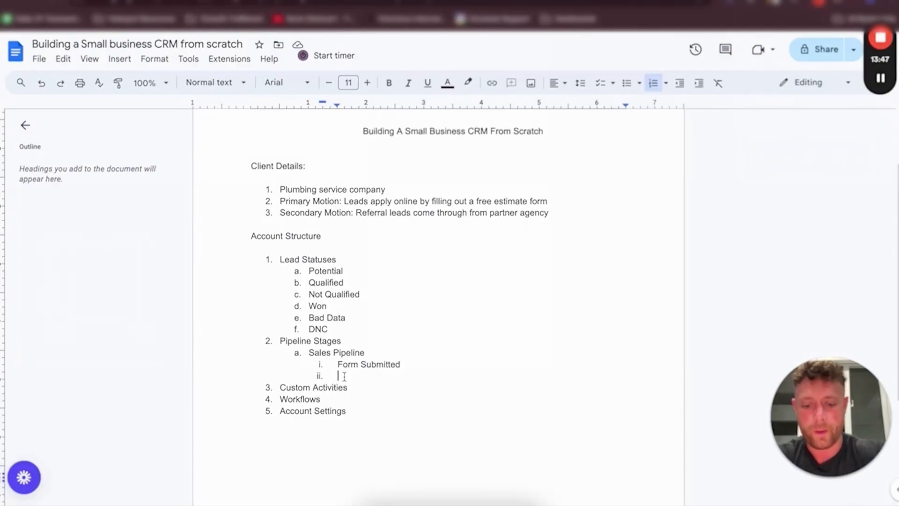
{"action": "type", "text": "Discovery "}
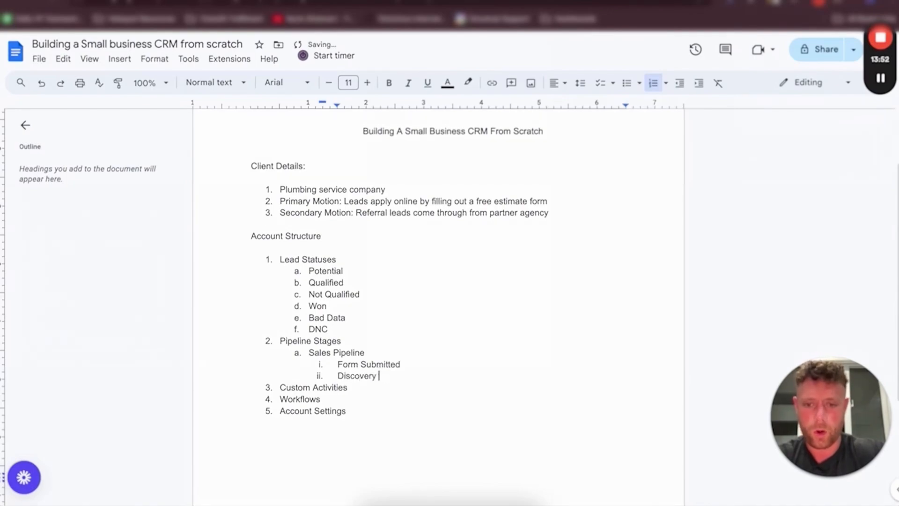
{"action": "type", "text": "Call Booked"}
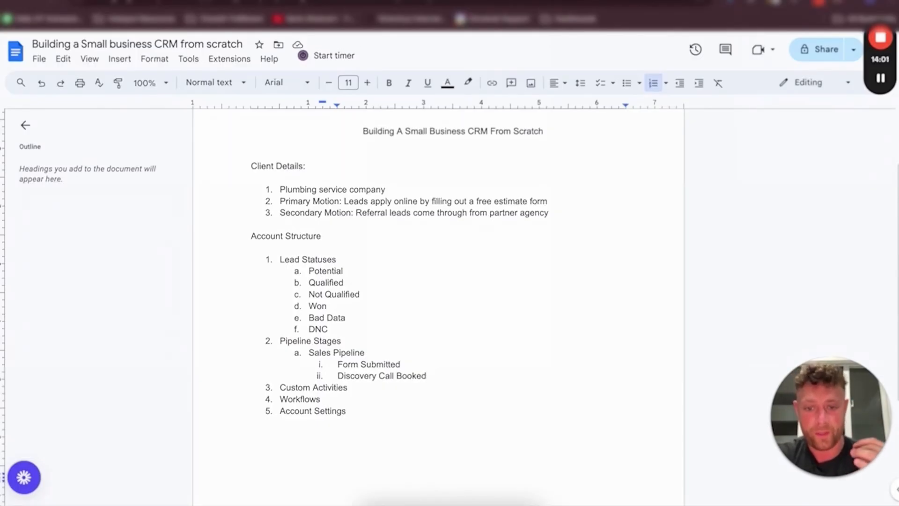
Add Discovery Call Completed and Discovery Call Not Completed as the next Sales Pipeline stages
{"action": "key", "text": "Return"}
{"action": "type", "text": "Discov"}
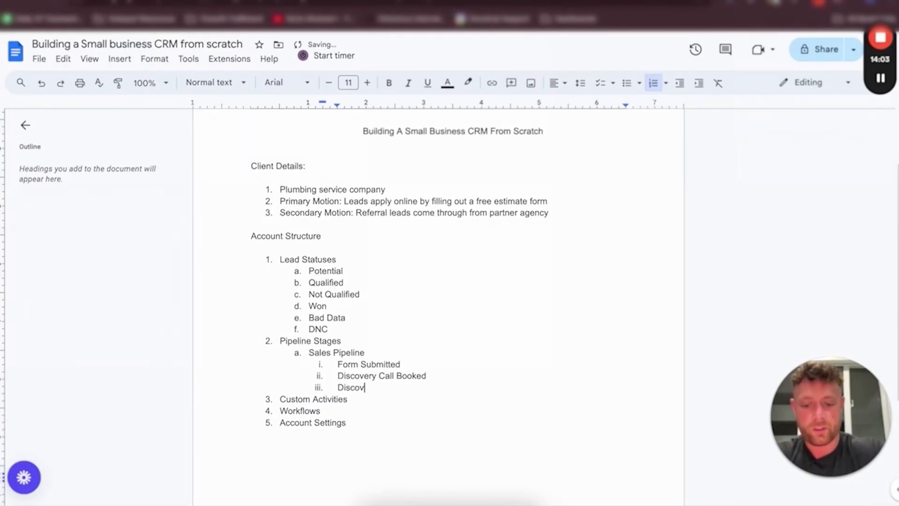
{"action": "type", "text": "ery Call Completed"}
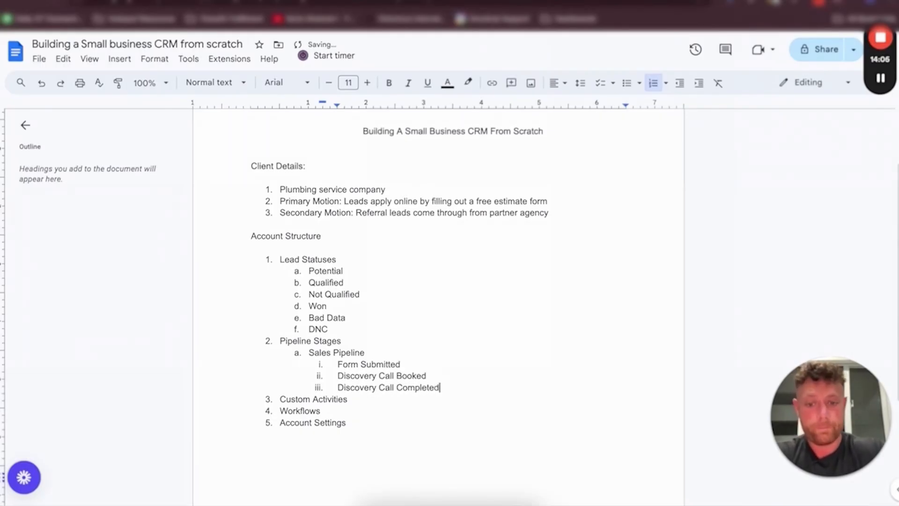
{"action": "key", "text": "Return"}
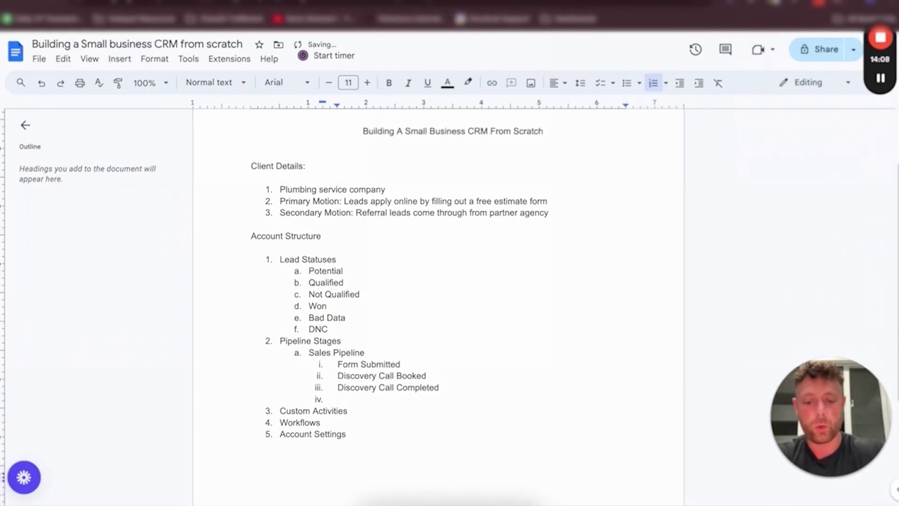
{"action": "type", "text": "Discovery Call No"}
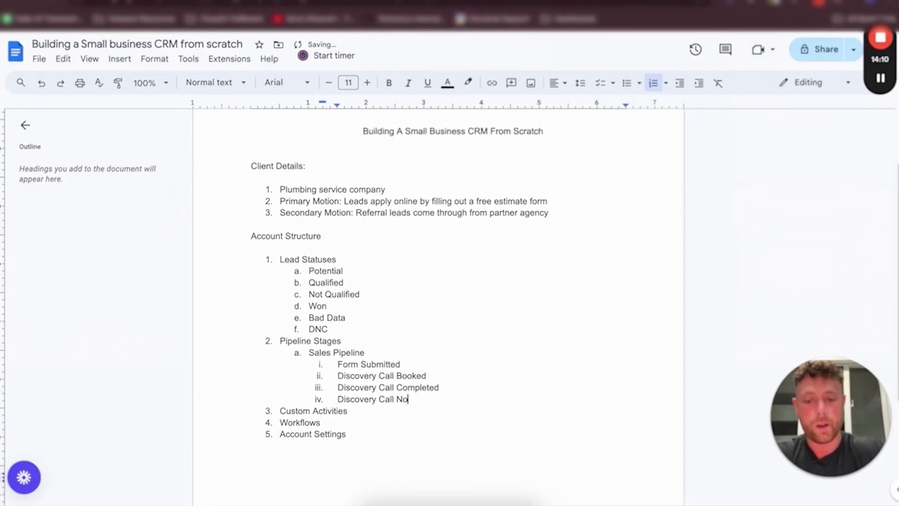
{"action": "type", "text": "t Completed"}
{"action": "key", "text": "Return"}
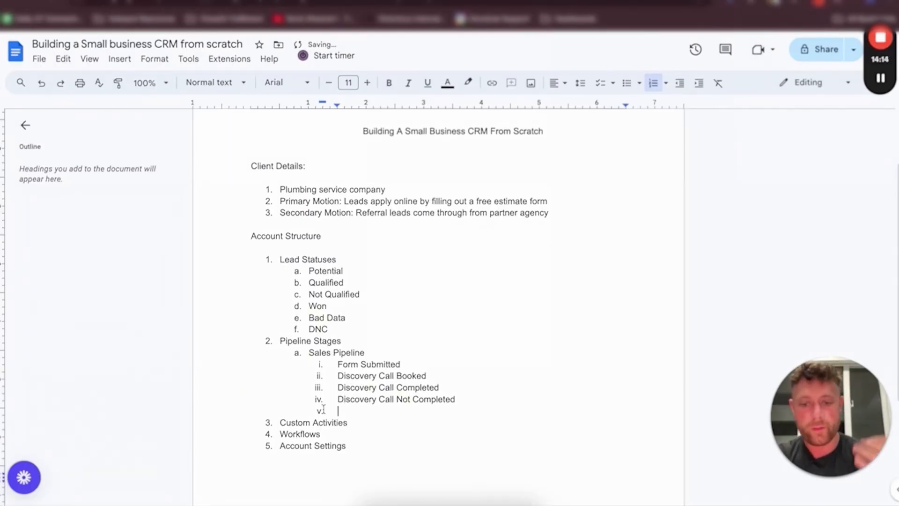
Add Deal Won and Deal Lost as the final Sales Pipeline stages
{"action": "type", "text": "Deal Wo"}
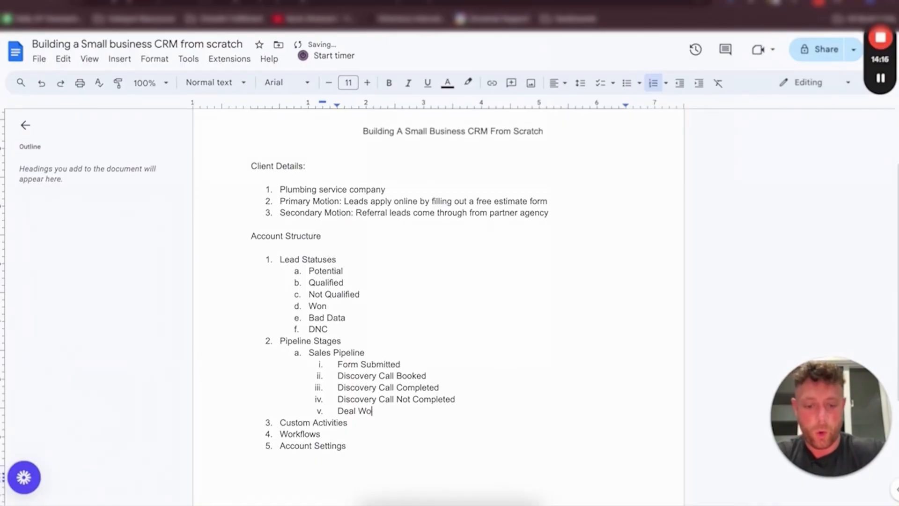
{"action": "type", "text": "n"}
{"action": "key", "text": "Return"}
{"action": "type", "text": "Deal Lost"}
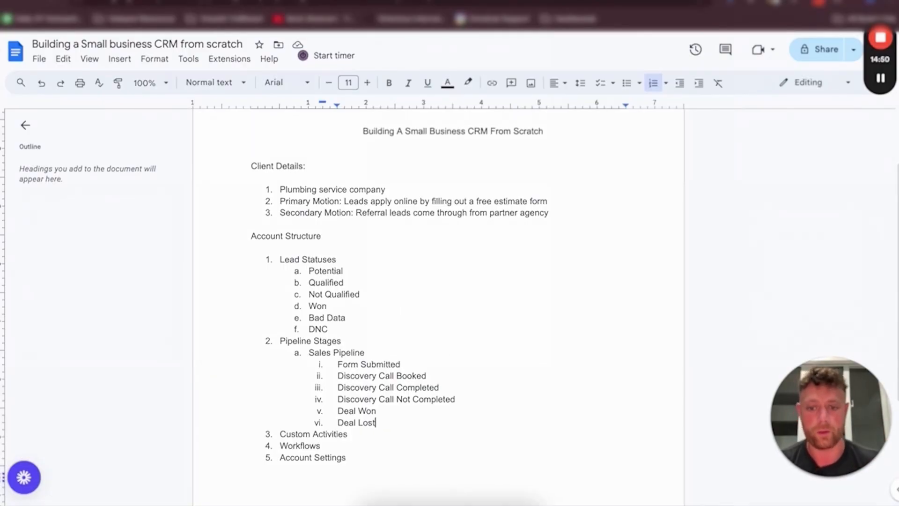
Insert a Proposal Submitted stage after Discovery Call Not Completed
{"action": "left_click", "coordinate": [430, 366]}
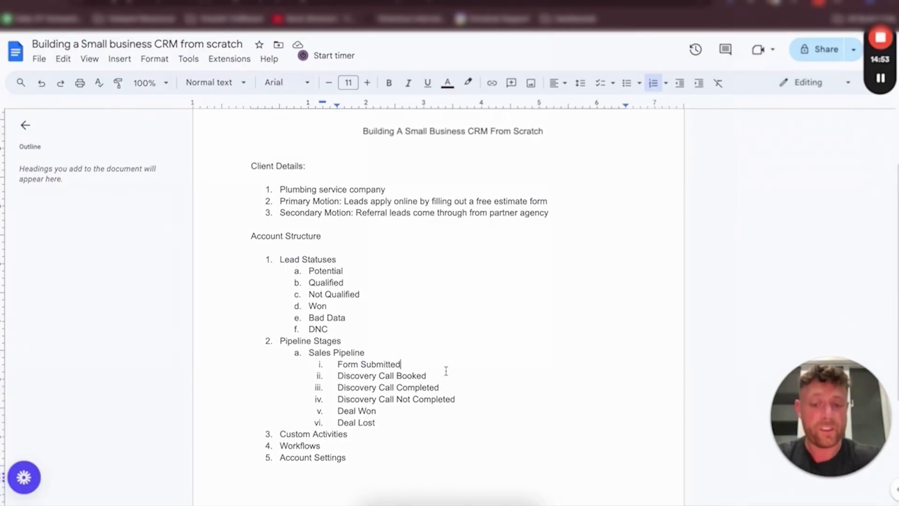
{"action": "left_click", "coordinate": [433, 375]}
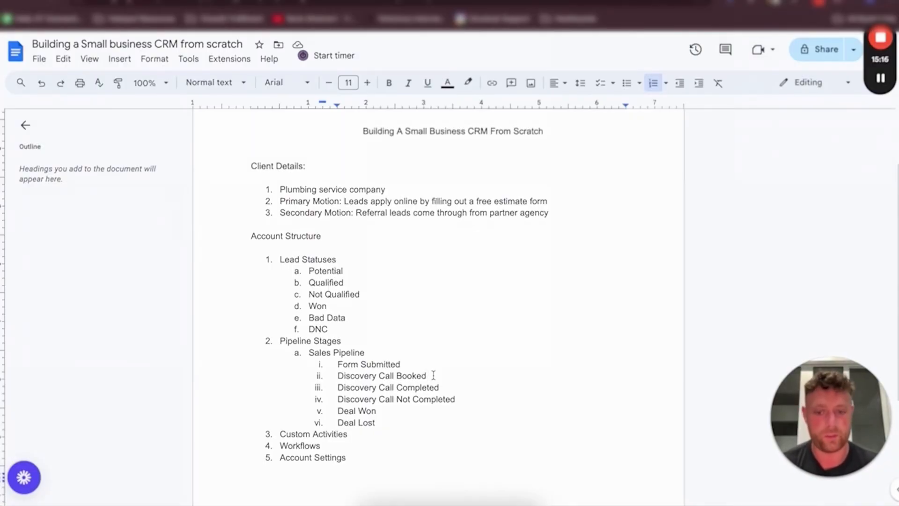
{"action": "left_click", "coordinate": [456, 399]}
{"action": "key", "text": "Return"}
{"action": "type", "text": "Propo"}
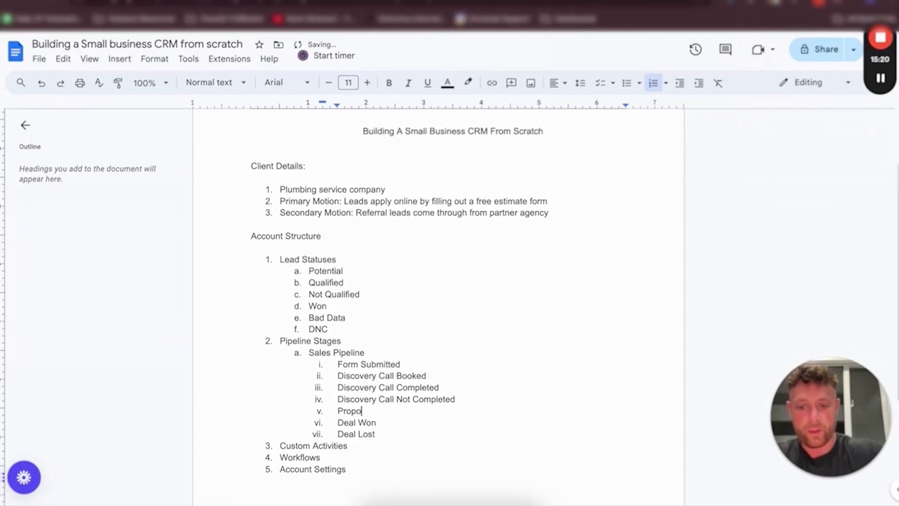
{"action": "type", "text": "sal Submitted"}
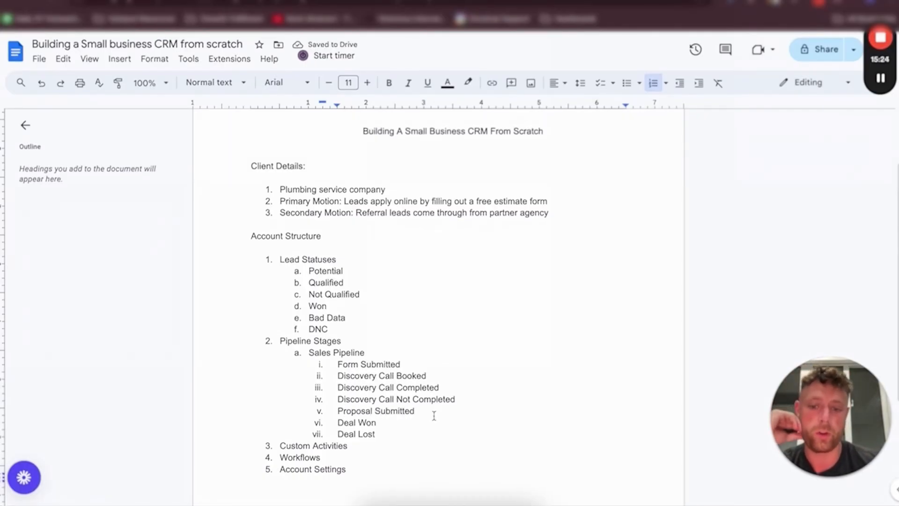
Rename the Proposal Submitted stage to Quote Submitted
{"action": "left_click", "coordinate": [463, 399]}
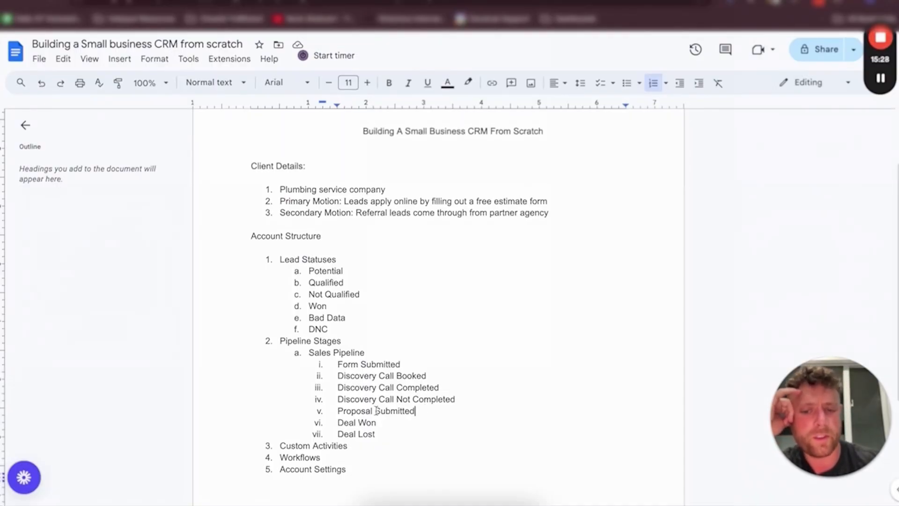
{"action": "left_click_drag", "start_coordinate": [374, 411], "coordinate": [341, 411]}
{"action": "type", "text": "Quote"}
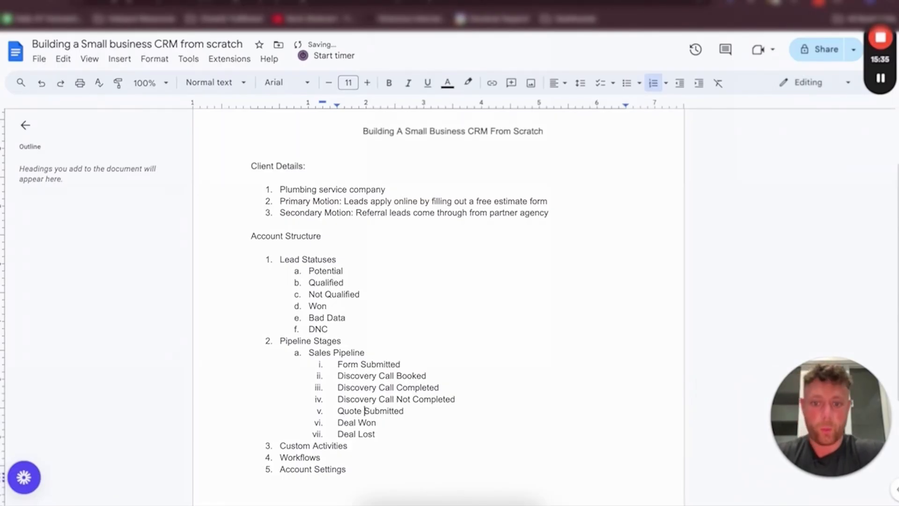
Start a nested sub-item beneath Custom Activities
{"action": "scroll", "coordinate": [401, 366], "scroll_direction": "down", "scroll_amount": 1}
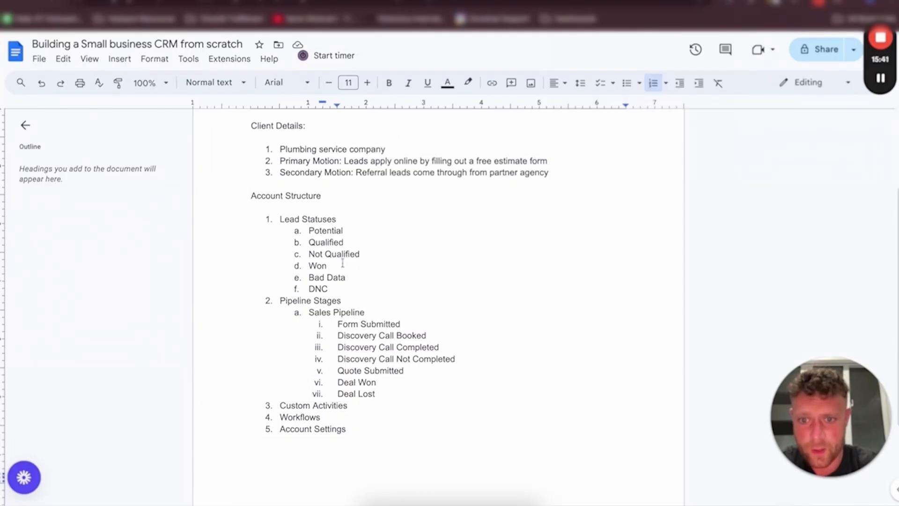
{"action": "scroll", "coordinate": [312, 372], "scroll_direction": "down", "scroll_amount": 1}
{"action": "left_click", "coordinate": [349, 395]}
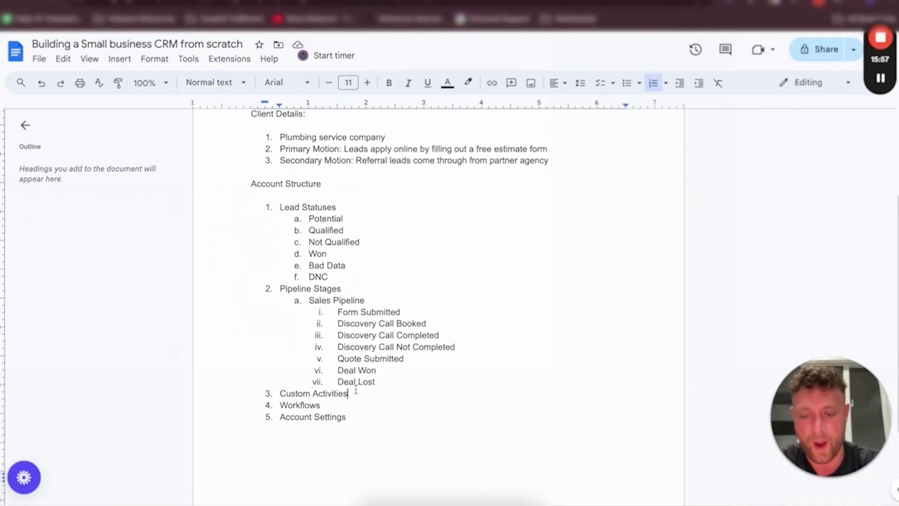
{"action": "key", "text": "Return"}
{"action": "key", "text": "Tab"}
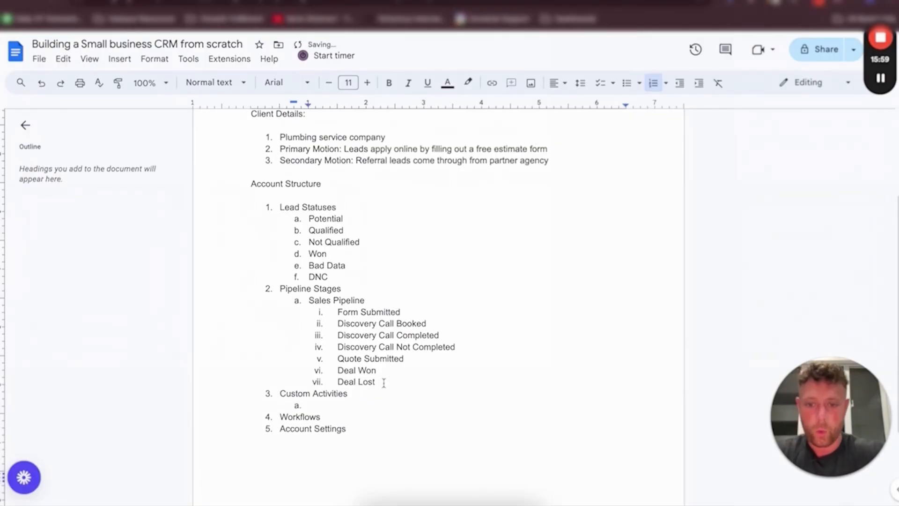
Copy the seven Sales Pipeline stages into the Custom Activities sub-list
{"action": "left_click_drag", "start_coordinate": [382, 384], "coordinate": [338, 312]}
{"action": "key", "text": "ctrl+c"}
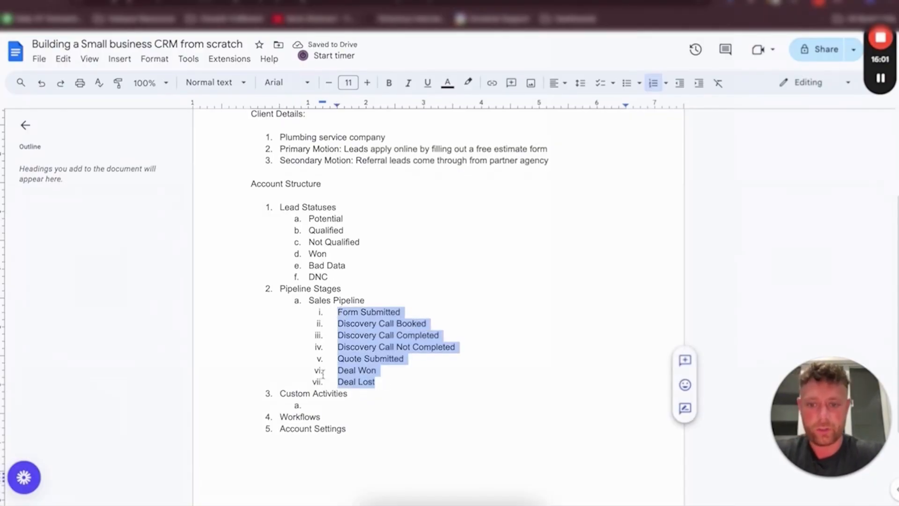
{"action": "left_click", "coordinate": [314, 404]}
{"action": "key", "text": "ctrl+v"}
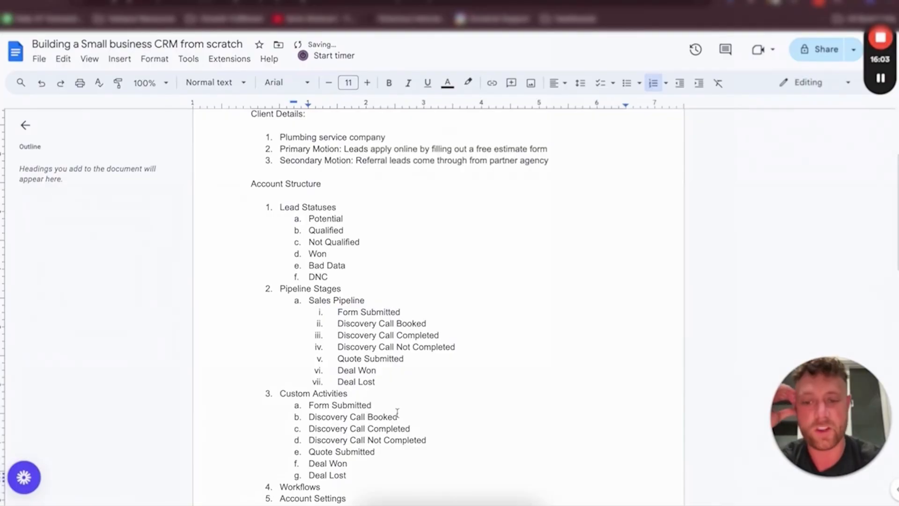
Replace the first Custom Activities entry, Form Submitted, with New Activity
{"action": "scroll", "coordinate": [397, 412], "scroll_direction": "down", "scroll_amount": 2}
{"action": "left_click_drag", "start_coordinate": [373, 347], "coordinate": [308, 347]}
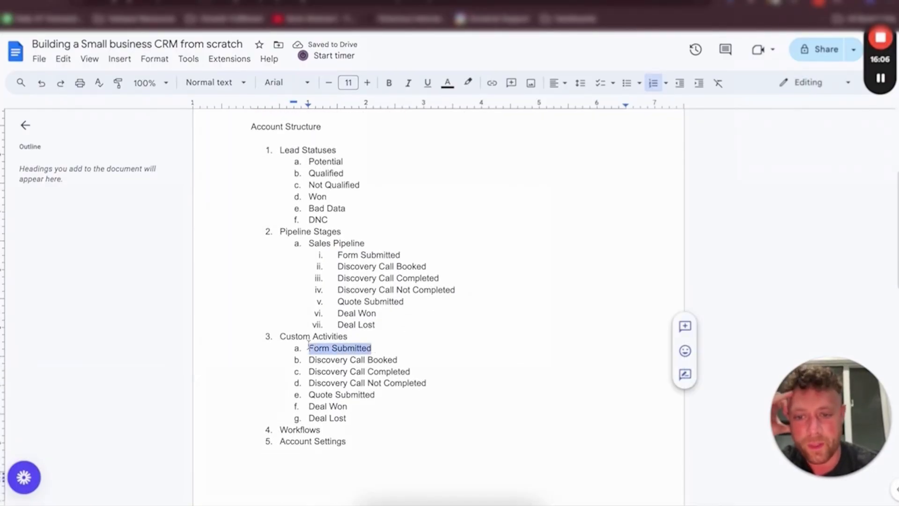
{"action": "type", "text": "New "}
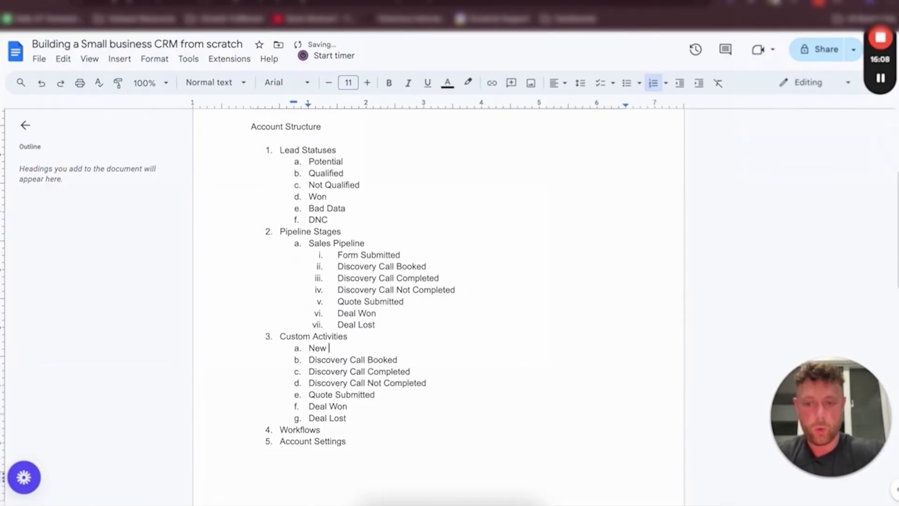
{"action": "type", "text": "ACtivi"}
{"action": "key", "text": "BackSpace"}
{"action": "key", "text": "BackSpace"}
{"action": "key", "text": "BackSpace"}
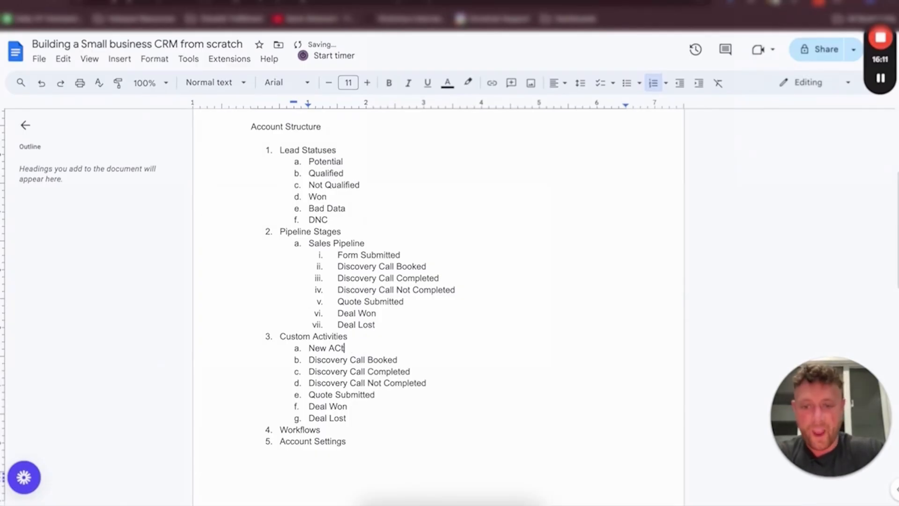
{"action": "key", "text": "BackSpace"}
{"action": "key", "text": "BackSpace"}
{"action": "type", "text": "ctivity"}
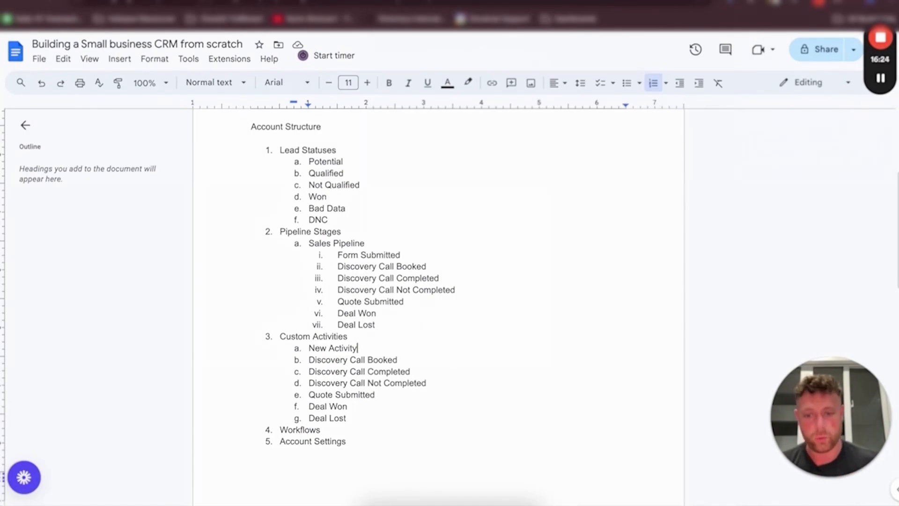
Add Follow Up as a new entry at the end of the Custom Activities list
{"action": "left_click", "coordinate": [368, 422]}
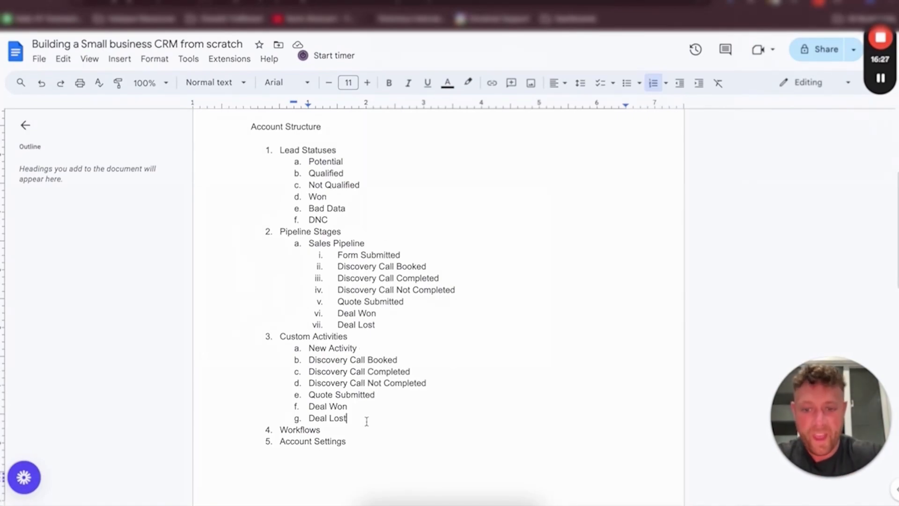
{"action": "key", "text": "Return"}
{"action": "type", "text": "Fol"}
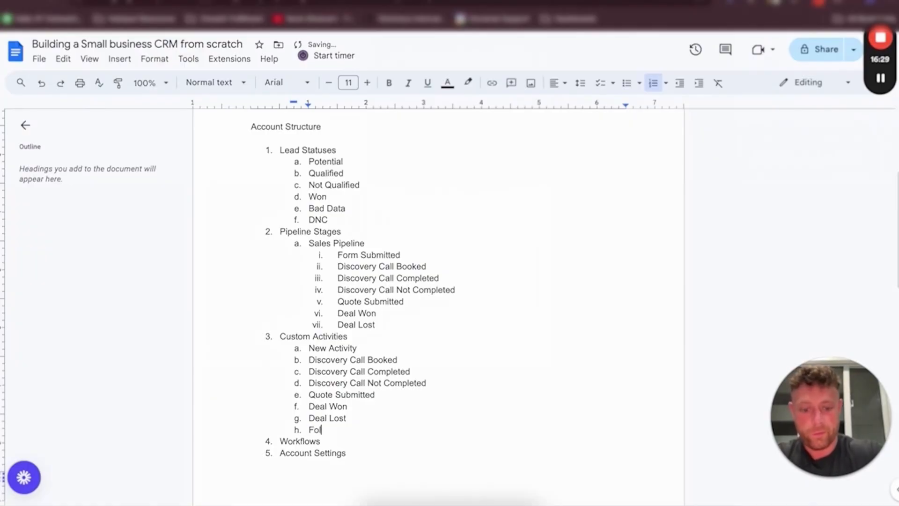
{"action": "type", "text": "low Up"}
{"action": "left_click", "coordinate": [419, 405]}
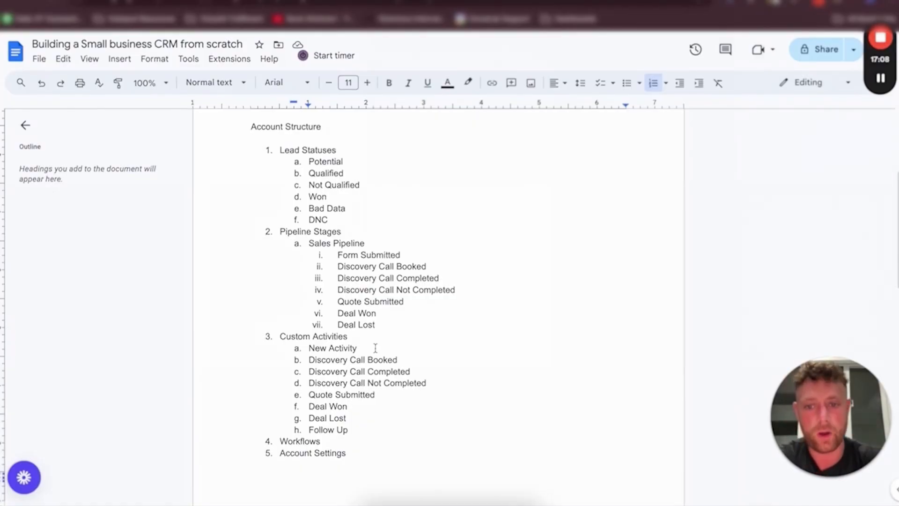
Insert a new top-level section named Custom Fields between Custom Activities and Workflows
{"action": "left_click", "coordinate": [359, 429]}
{"action": "key", "text": "Return"}
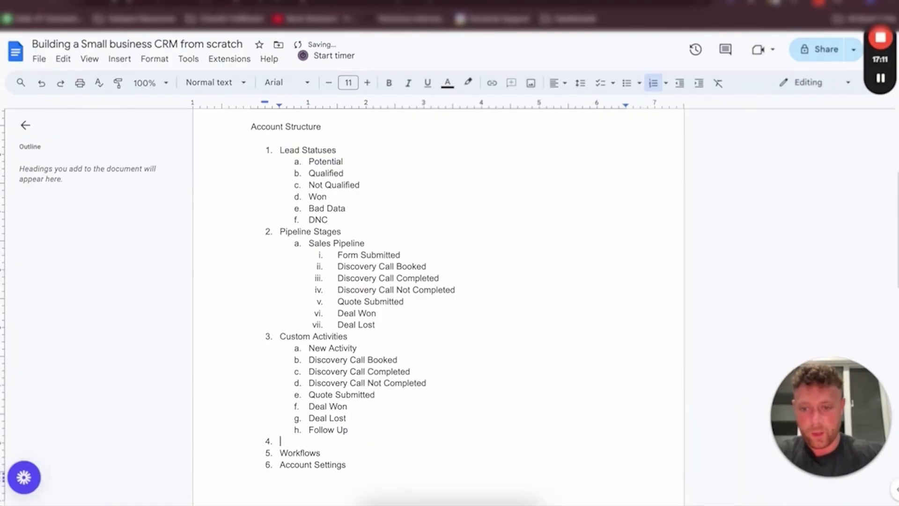
{"action": "type", "text": "Custom Activ"}
{"action": "key", "text": "BackSpace"}
{"action": "key", "text": "BackSpace"}
{"action": "key", "text": "BackSpace"}
{"action": "key", "text": "BackSpace"}
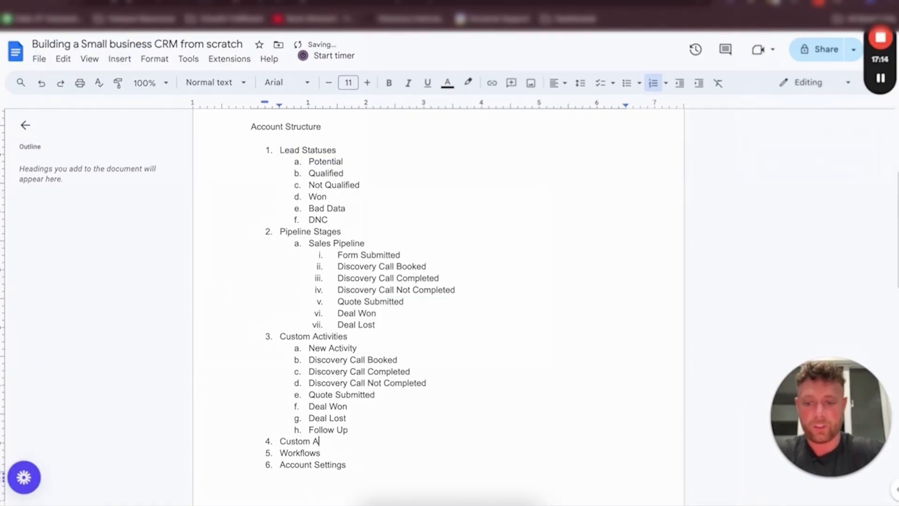
{"action": "key", "text": "BackSpace"}
{"action": "type", "text": "Feild"}
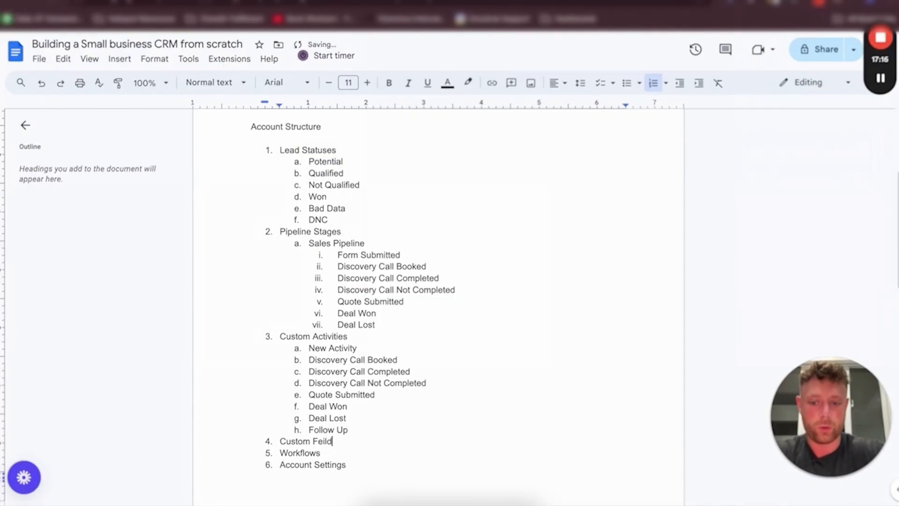
{"action": "type", "text": "s"}
{"action": "left_click", "coordinate": [323, 441]}
{"action": "left_click", "coordinate": [329, 424]}
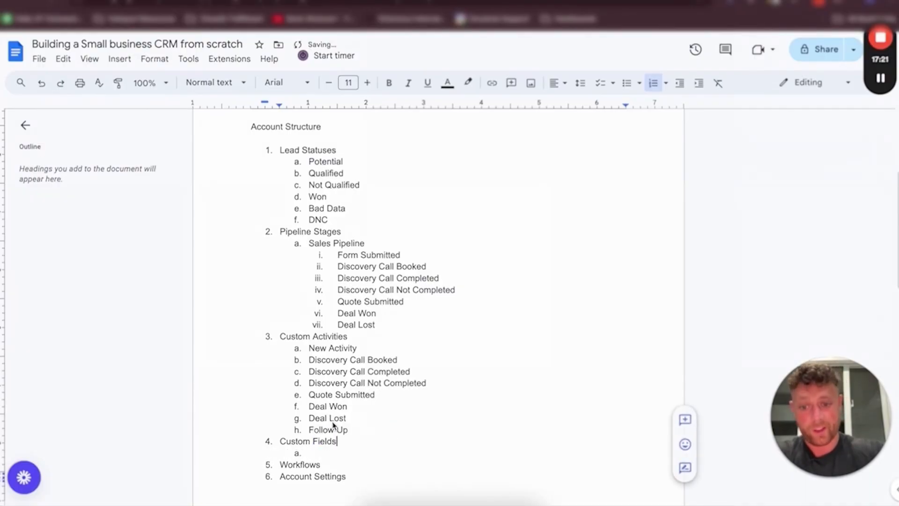
Add an Urgency field beneath Custom Fields and start a nested list of its options
{"action": "key", "text": "Return"}
{"action": "key", "text": "Tab"}
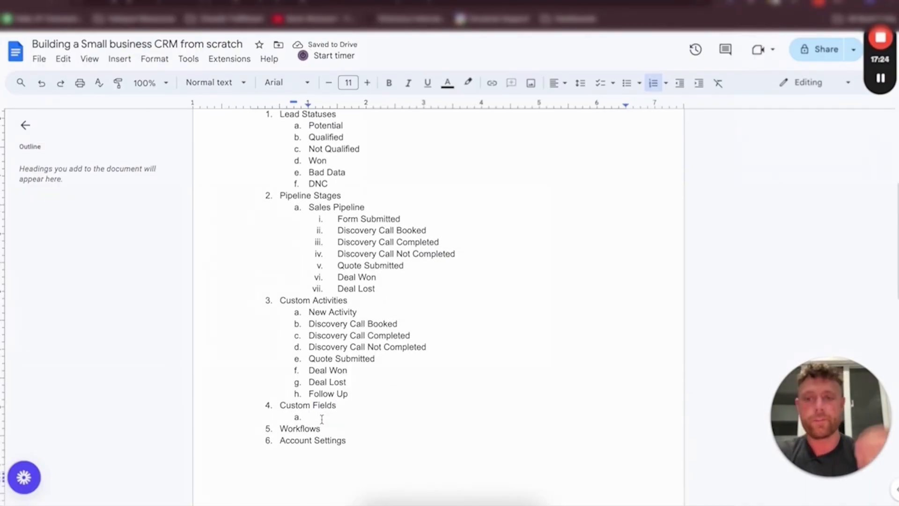
{"action": "scroll", "coordinate": [318, 412], "scroll_direction": "down", "scroll_amount": 2}
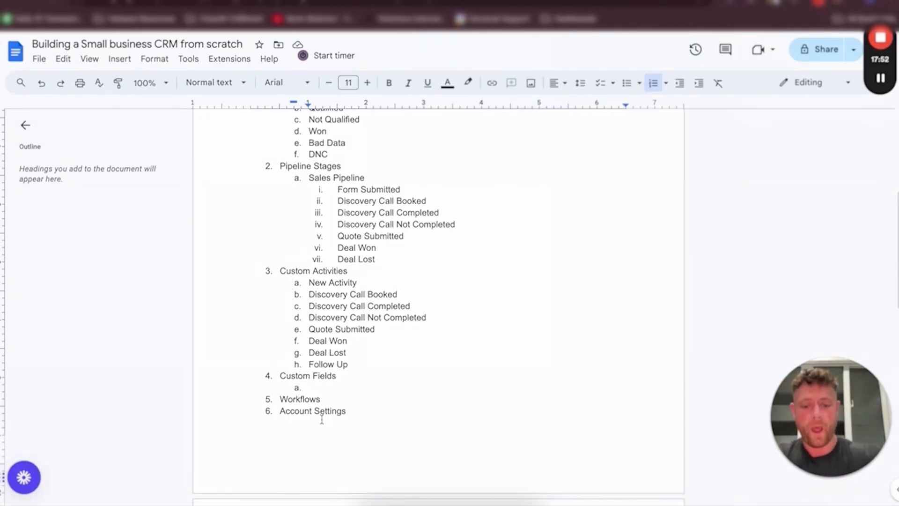
{"action": "type", "text": "Urgency"}
{"action": "key", "text": "Return"}
{"action": "key", "text": "Tab"}
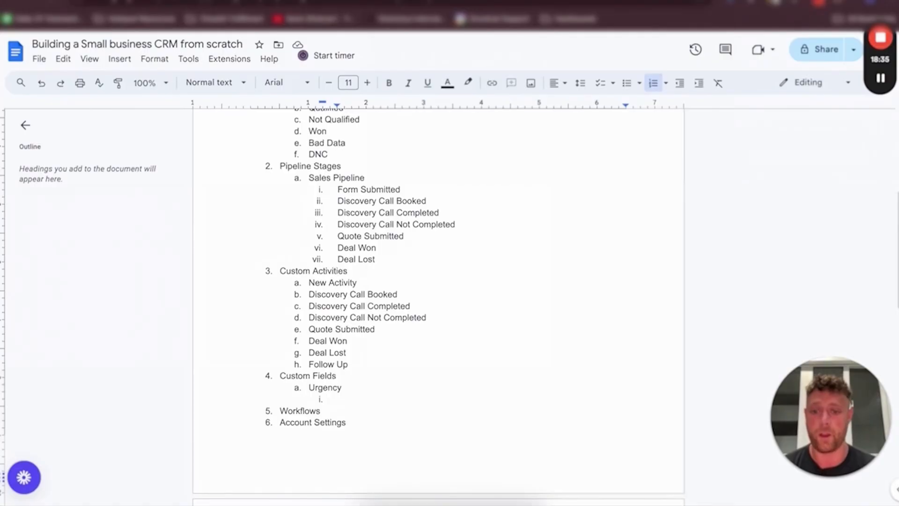
List Emergency, Preventative and 1-2 Days as the Urgency options
{"action": "type", "text": "Em"}
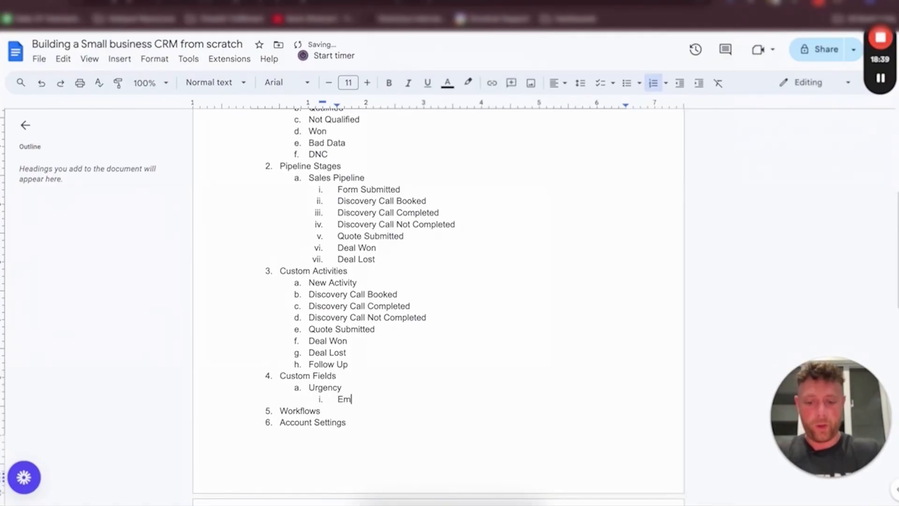
{"action": "type", "text": "ergency"}
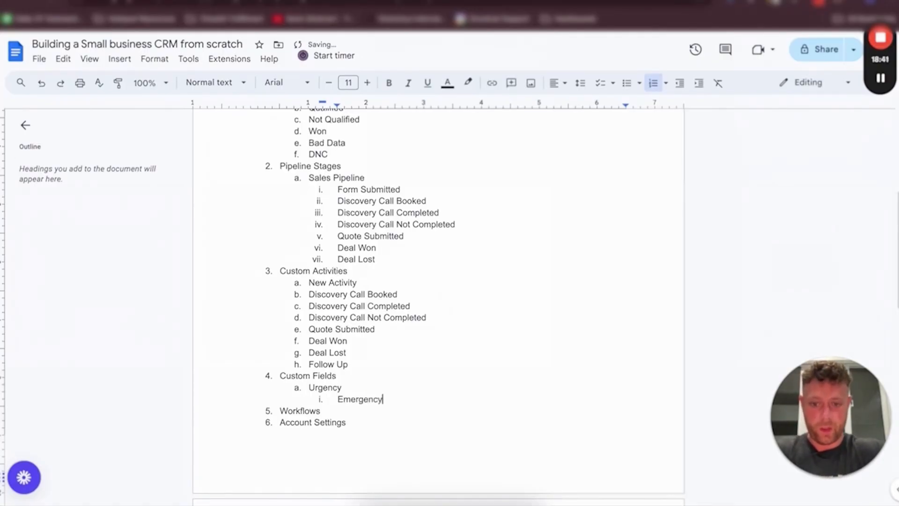
{"action": "key", "text": "Return"}
{"action": "type", "text": "Preventative"}
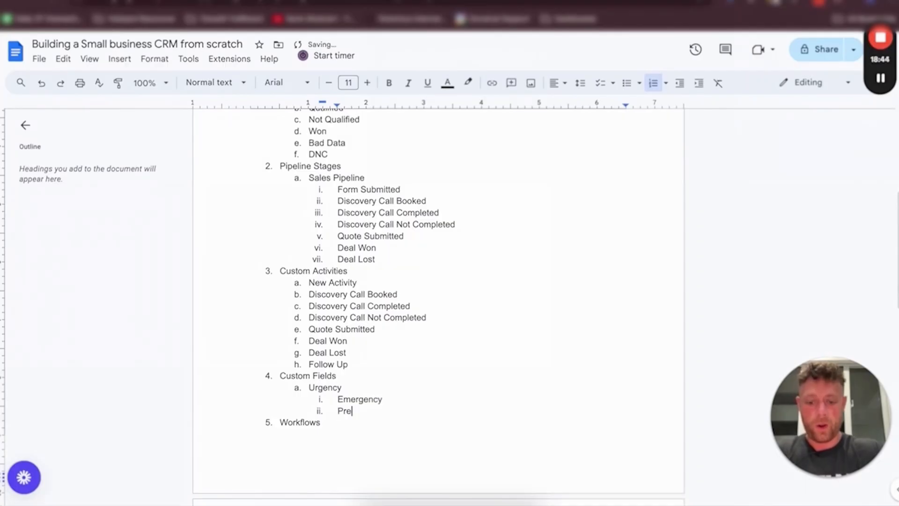
{"action": "key", "text": "Return"}
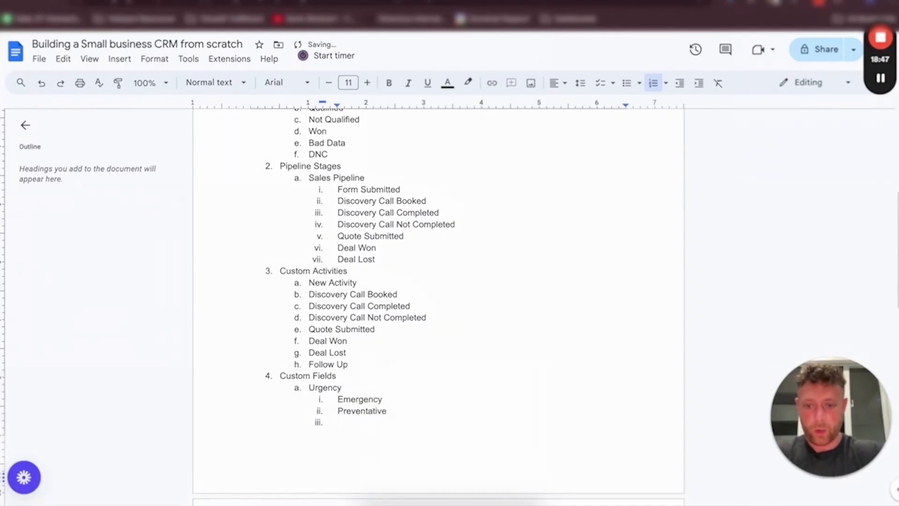
{"action": "scroll", "coordinate": [327, 406], "scroll_direction": "down", "scroll_amount": 2}
{"action": "type", "text": "1-2 Days"}
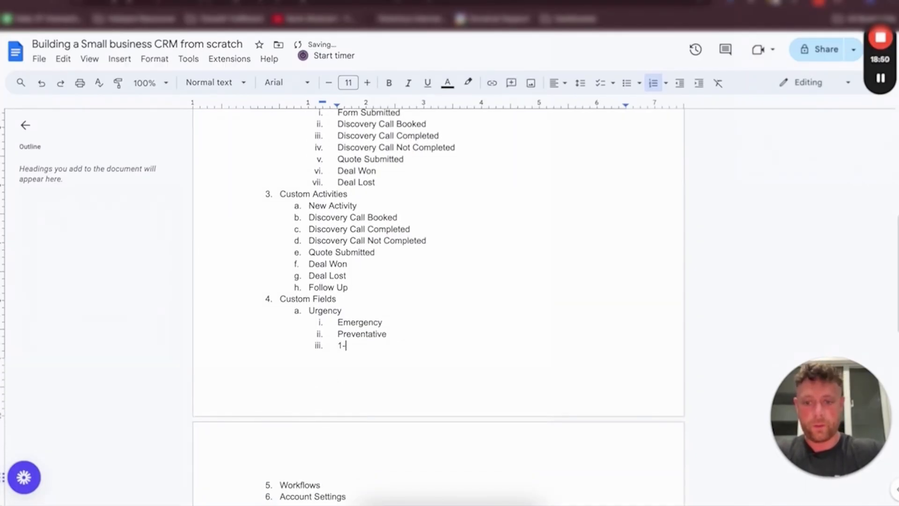
{"action": "scroll", "coordinate": [438, 281], "scroll_direction": "down", "scroll_amount": 1}
{"action": "scroll", "coordinate": [382, 330], "scroll_direction": "down", "scroll_amount": 1}
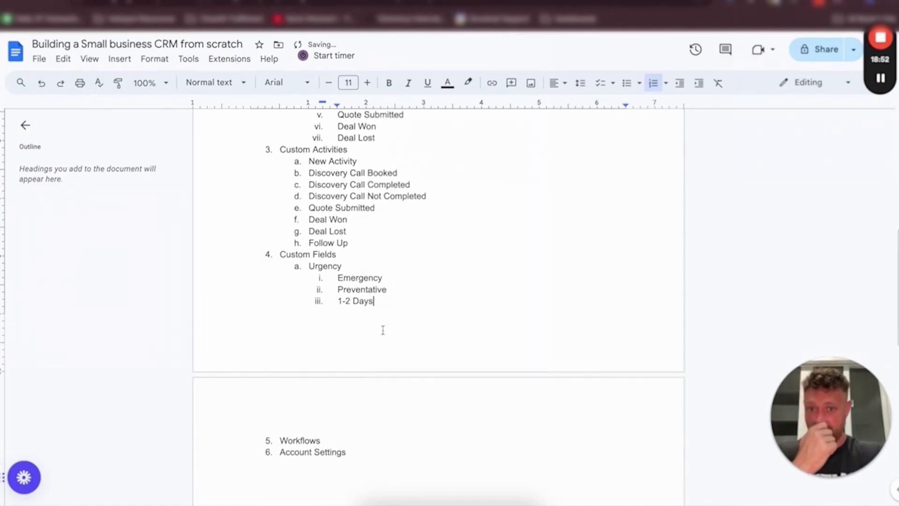
Add a second custom field under Custom Fields named Service Area
{"action": "key", "text": "Return"}
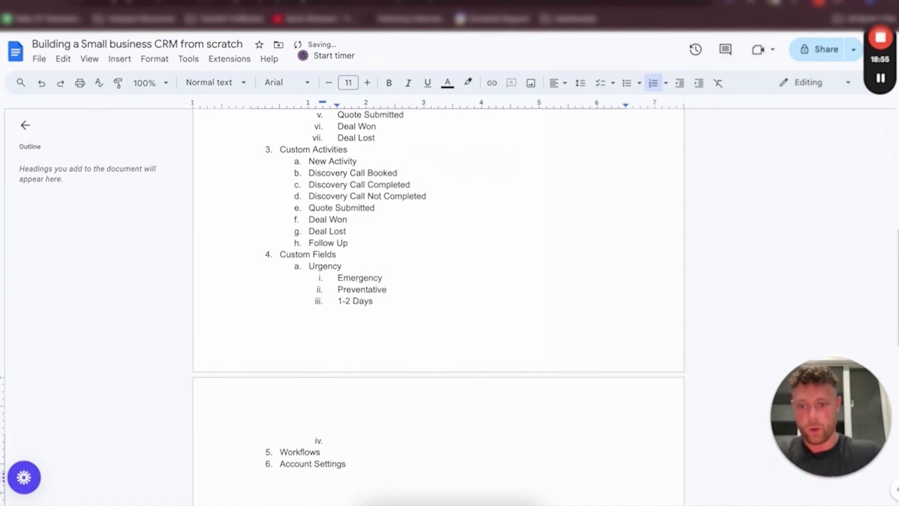
{"action": "key", "text": "shift+Tab"}
{"action": "scroll", "coordinate": [415, 240], "scroll_direction": "up", "scroll_amount": 4}
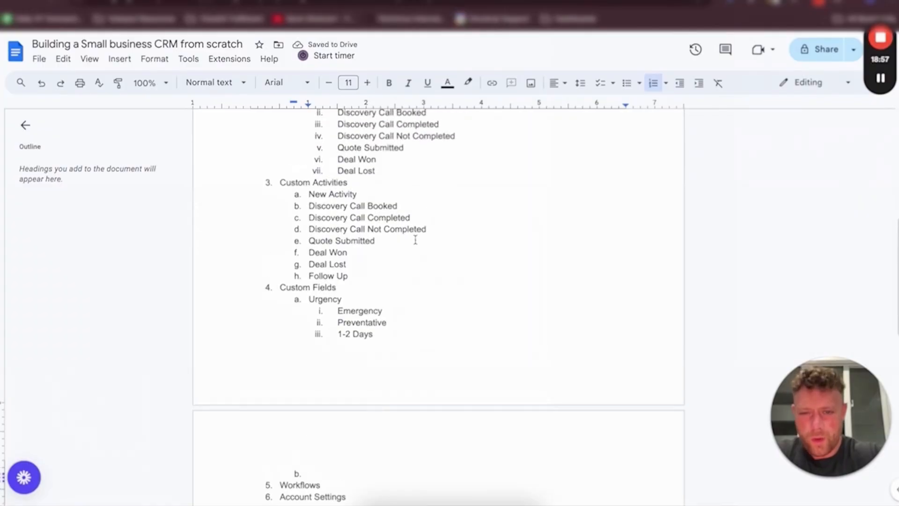
{"action": "scroll", "coordinate": [416, 240], "scroll_direction": "down", "scroll_amount": 4}
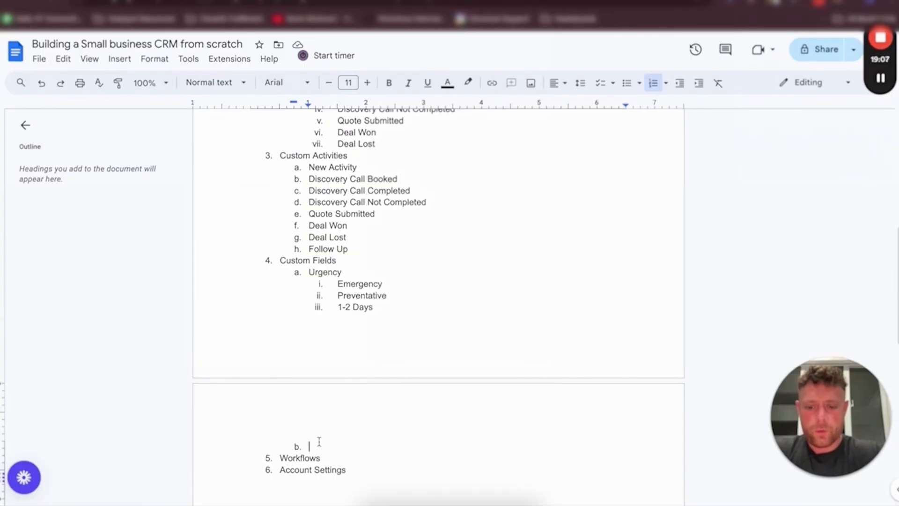
{"action": "type", "text": "City"}
{"action": "key", "text": "Return"}
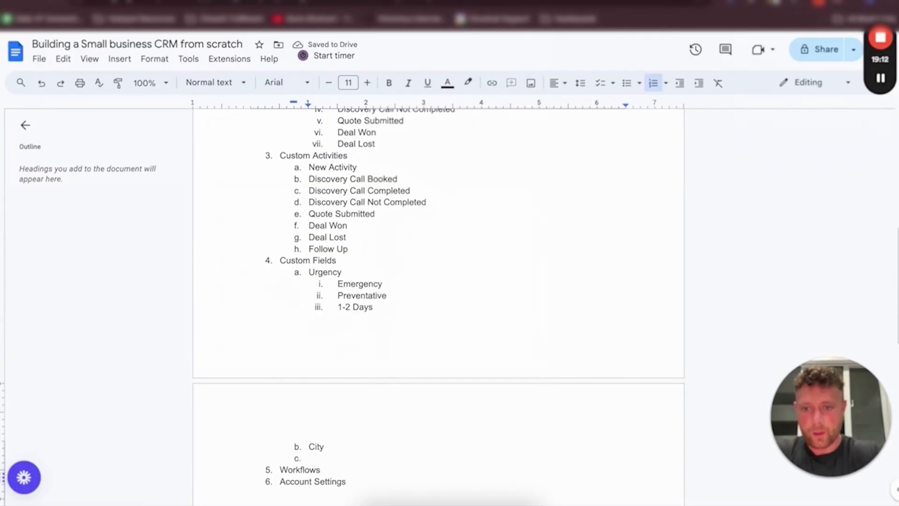
{"action": "double_click", "coordinate": [323, 447]}
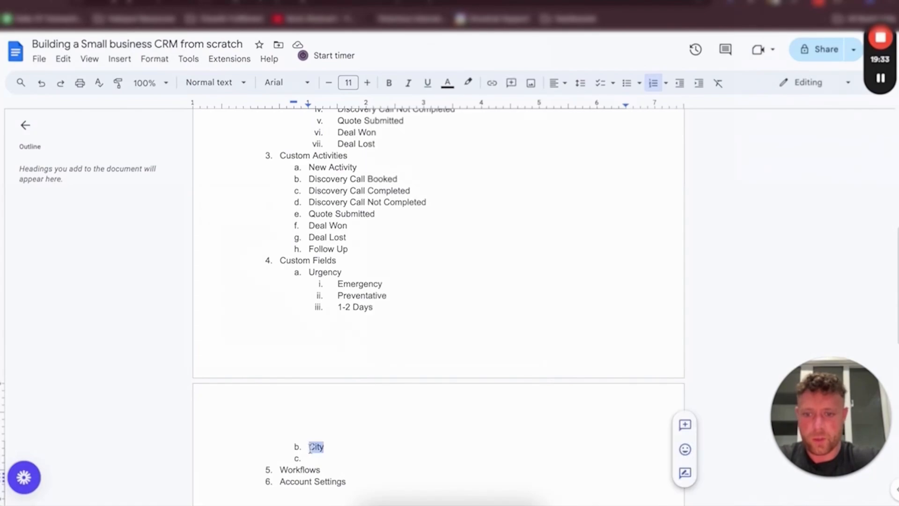
{"action": "type", "text": "Service Area"}
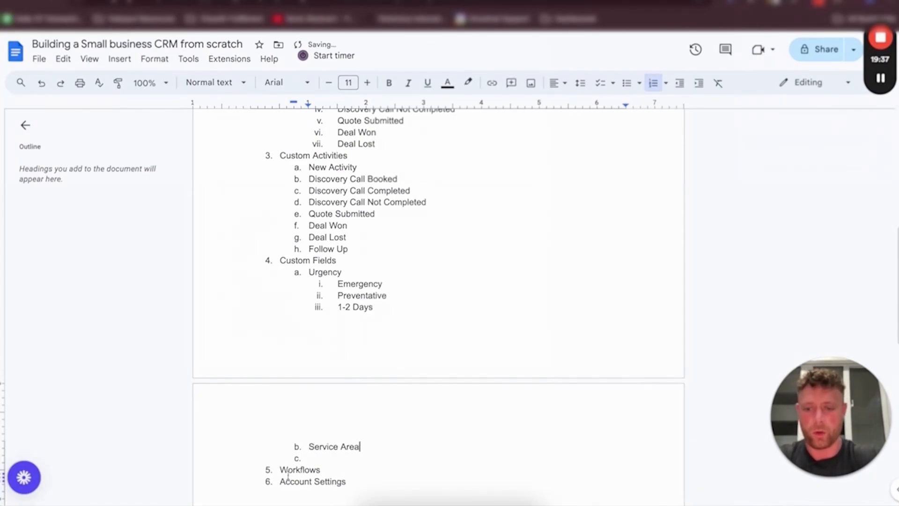
List Phoenix, Scottsdale, Gilbert, Tempe and Other as nested Service Area options
{"action": "key", "text": "Down"}
{"action": "key", "text": "Tab"}
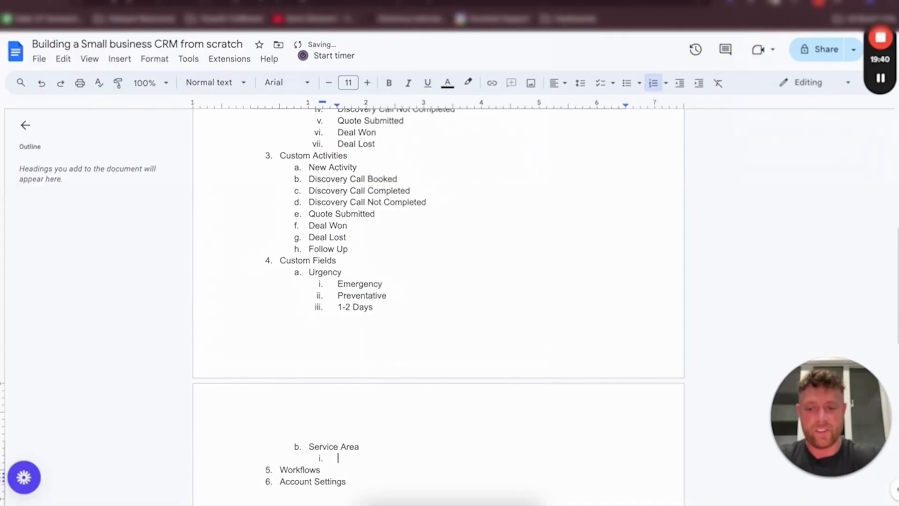
{"action": "type", "text": "Phoenix"}
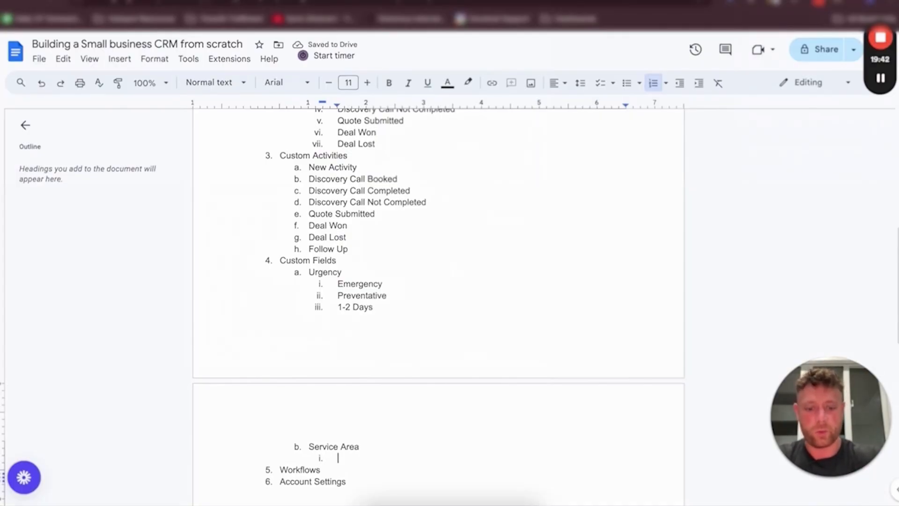
{"action": "key", "text": "Return"}
{"action": "type", "text": "Scottsdale"}
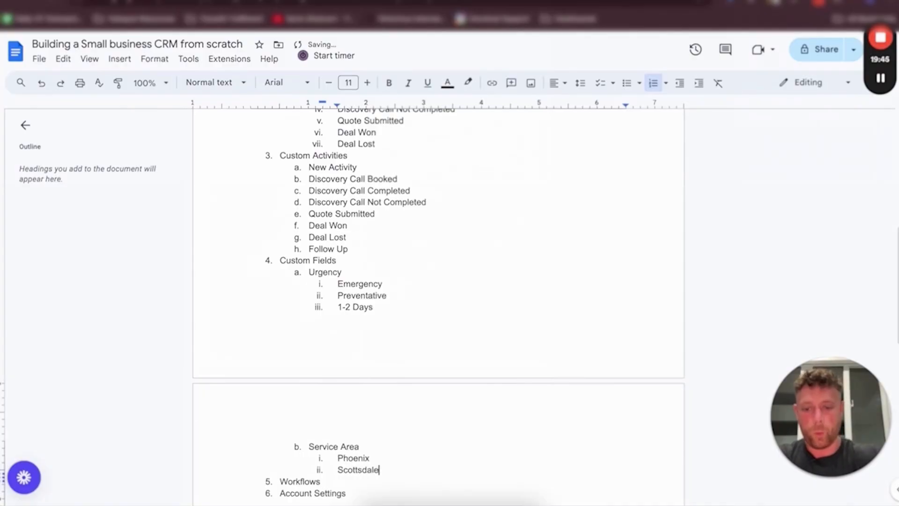
{"action": "key", "text": "Return"}
{"action": "type", "text": "Gilbert"}
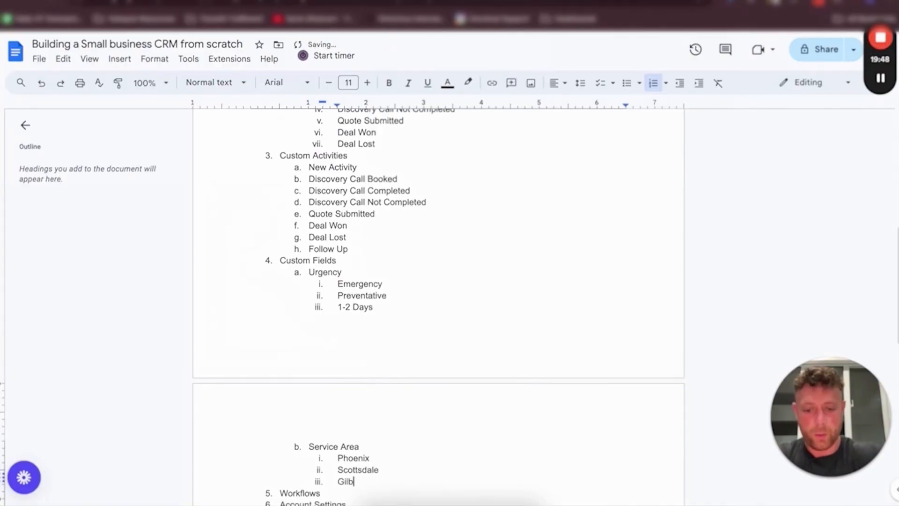
{"action": "key", "text": "Return"}
{"action": "type", "text": "Tempe"}
{"action": "key", "text": "Return"}
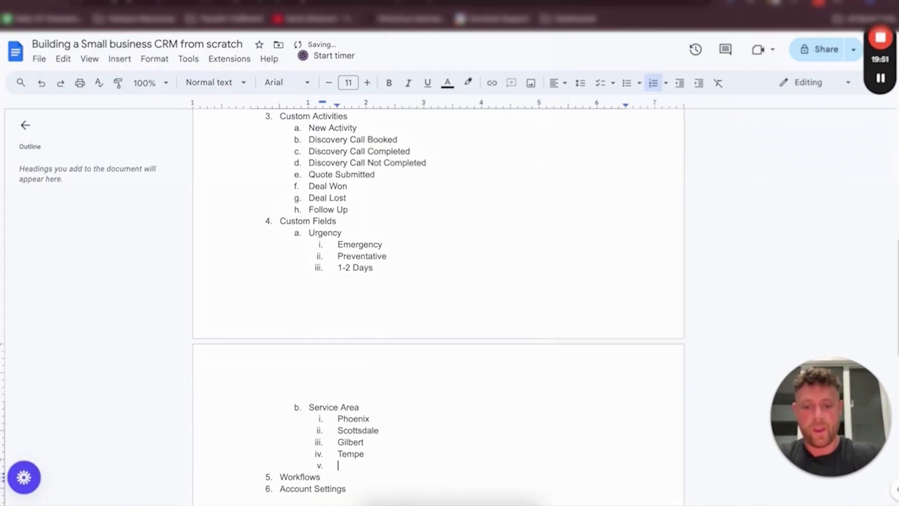
{"action": "type", "text": "Other"}
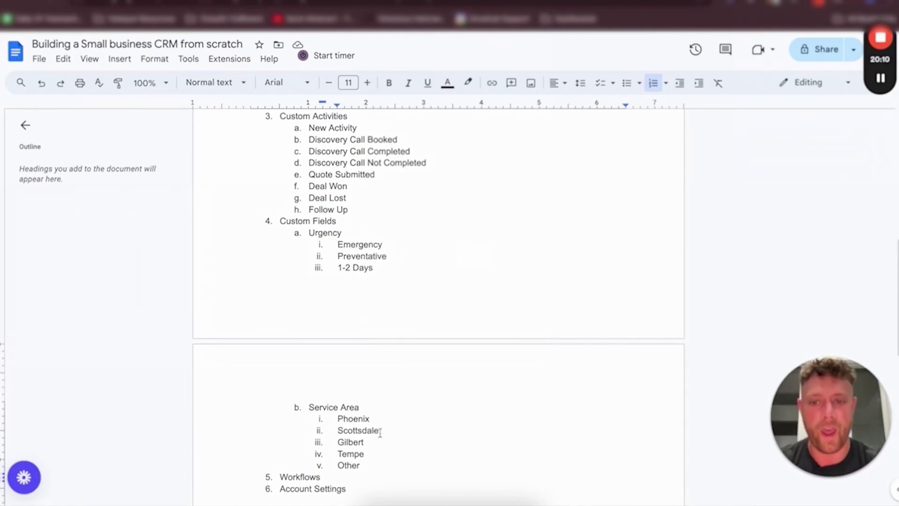
Switch to Close's Statuses & Pipelines settings and move the Bad Fit lead status to the end of the list
{"action": "scroll", "coordinate": [371, 219], "scroll_direction": "up", "scroll_amount": 4}
{"action": "scroll", "coordinate": [389, 387], "scroll_direction": "down", "scroll_amount": 6}
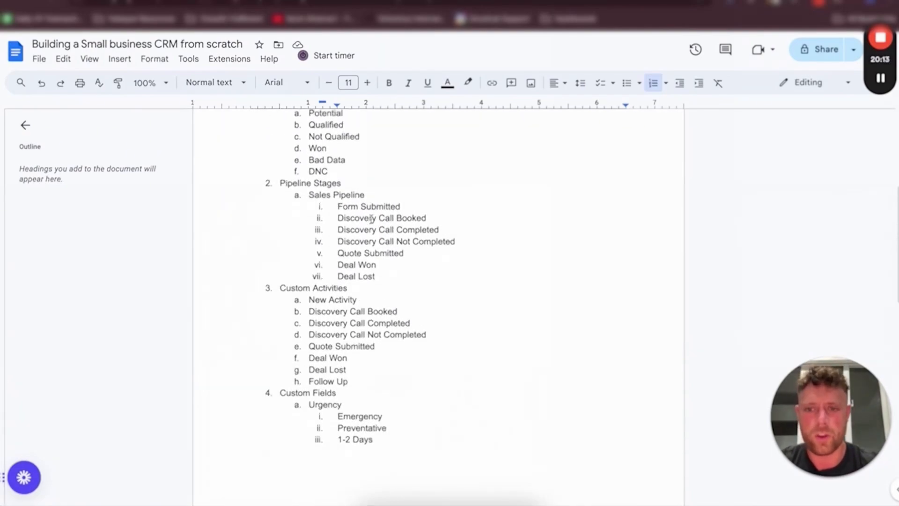
{"action": "scroll", "coordinate": [323, 342], "scroll_direction": "down", "scroll_amount": 1}
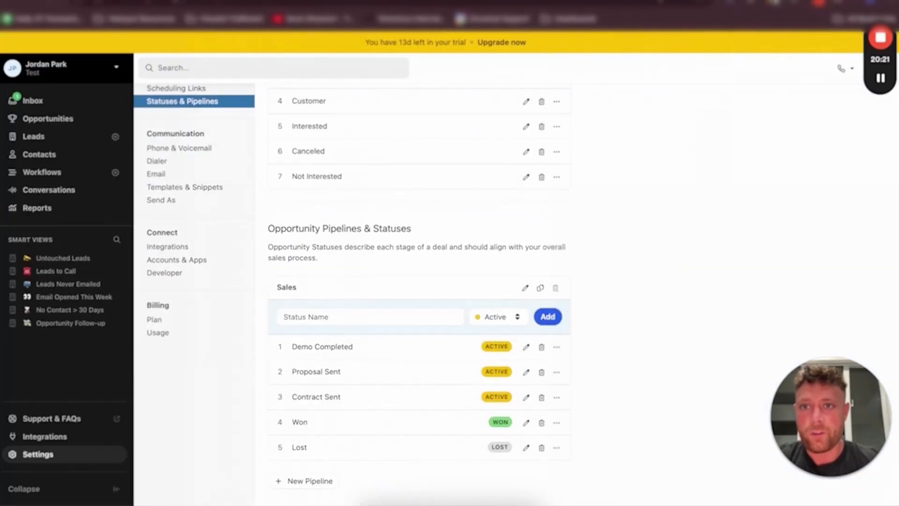
{"action": "left_click", "coordinate": [372, 20]}
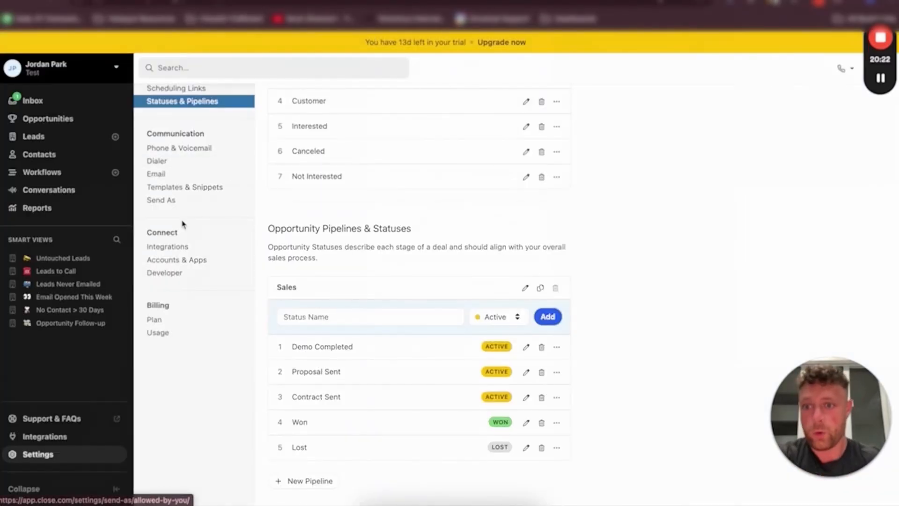
{"action": "scroll", "coordinate": [183, 225], "scroll_direction": "up", "scroll_amount": 3}
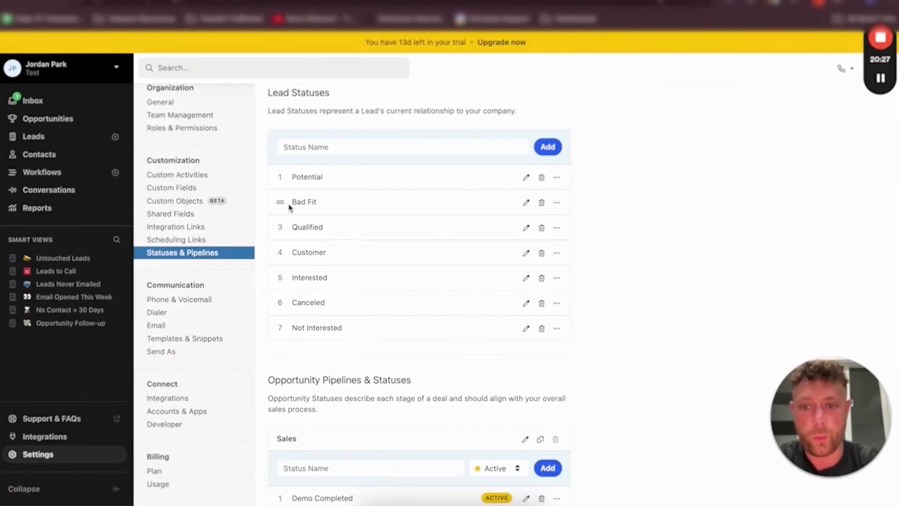
{"action": "left_click_drag", "start_coordinate": [281, 202], "coordinate": [280, 328]}
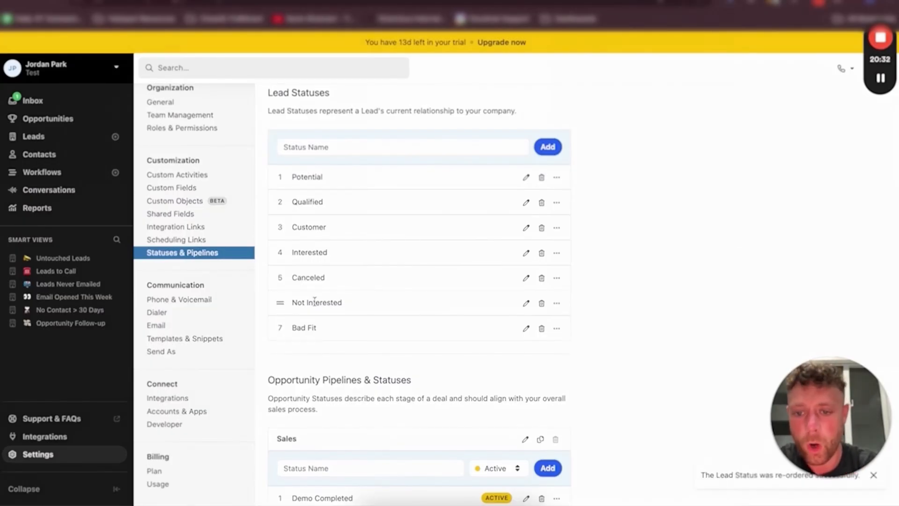
Rename the Not Interested lead status to Not Qualified
{"action": "triple_click", "coordinate": [319, 301]}
{"action": "left_click", "coordinate": [525, 303]}
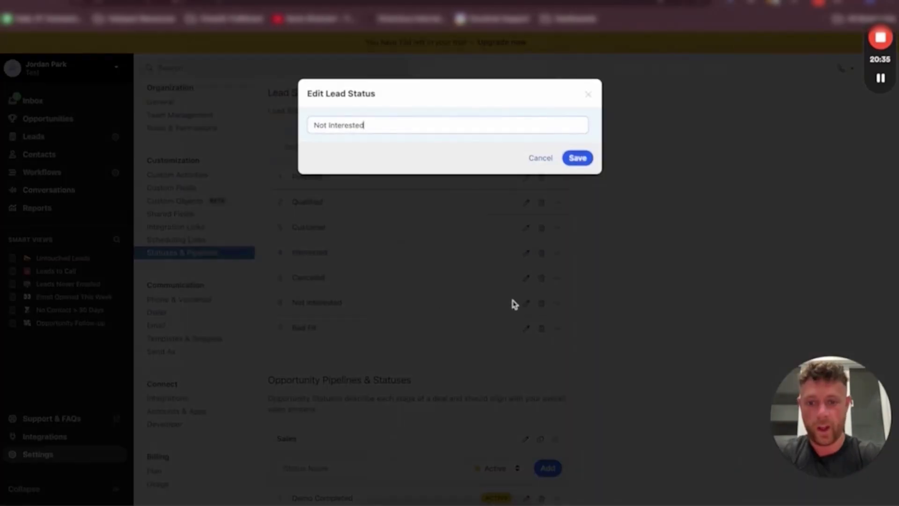
{"action": "left_click_drag", "start_coordinate": [394, 126], "coordinate": [326, 126]}
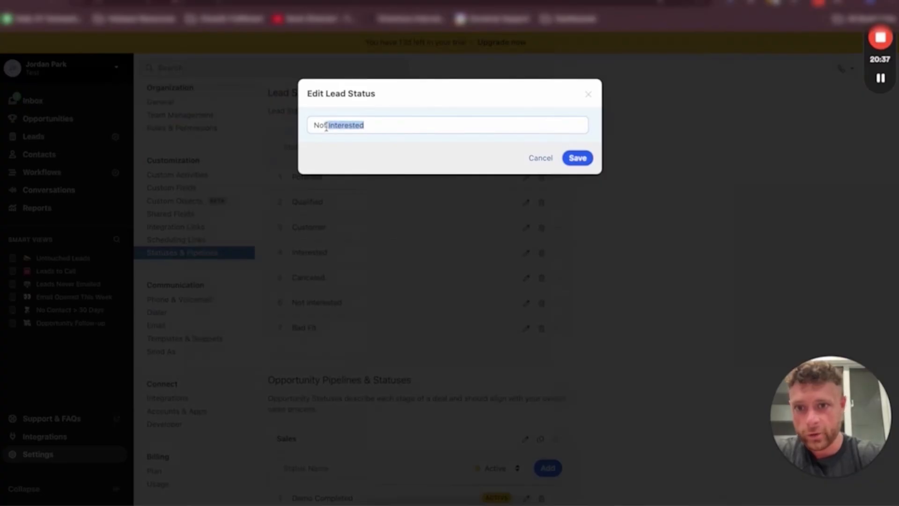
{"action": "type", "text": "Quali"}
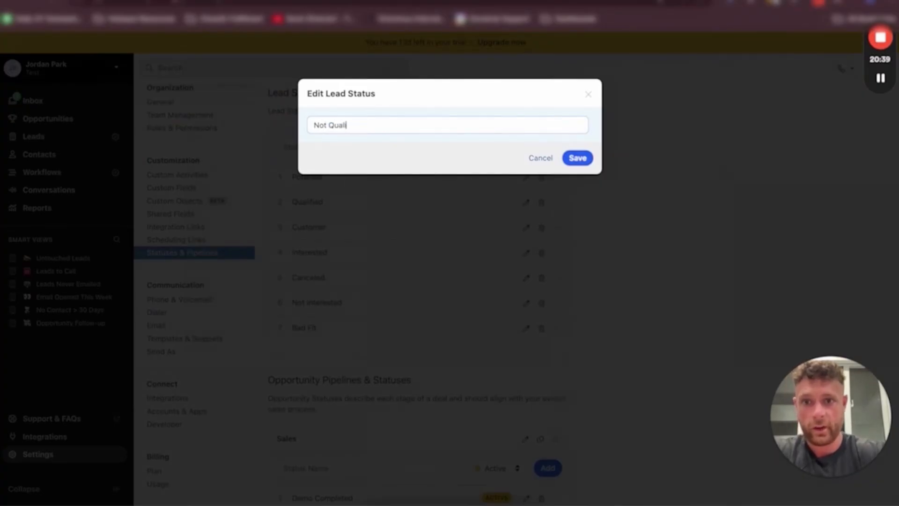
{"action": "type", "text": "fied"}
{"action": "key", "text": "Return"}
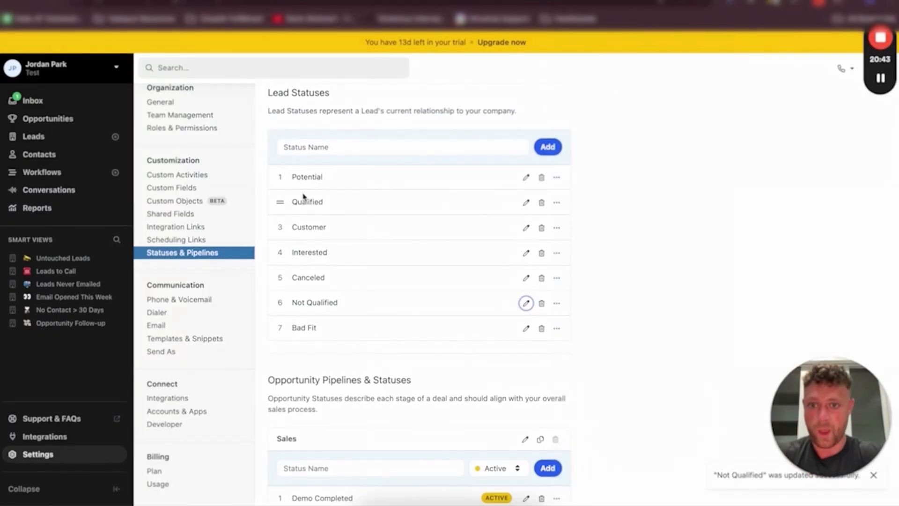
Move the Customer lead status below Canceled and delete the Canceled and Interested lead statuses
{"action": "left_click_drag", "start_coordinate": [280, 227], "coordinate": [281, 276]}
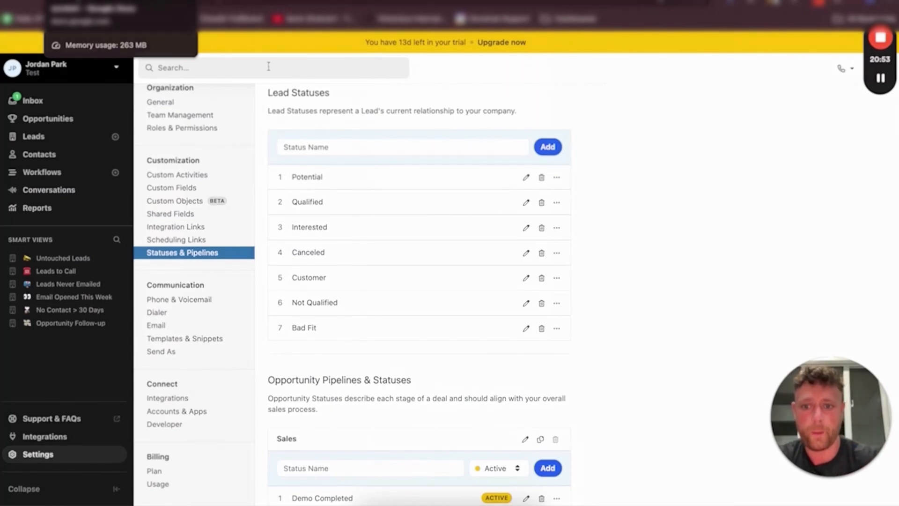
{"action": "left_click", "coordinate": [541, 252]}
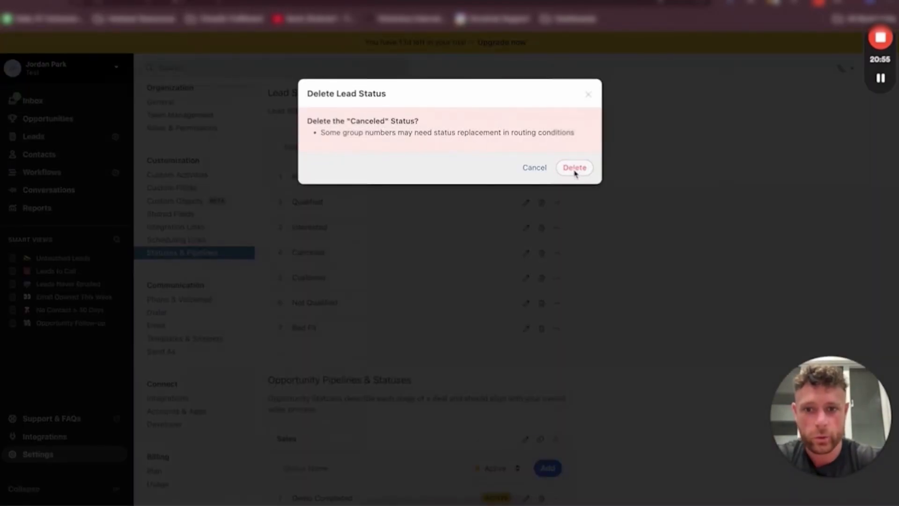
{"action": "left_click", "coordinate": [575, 169]}
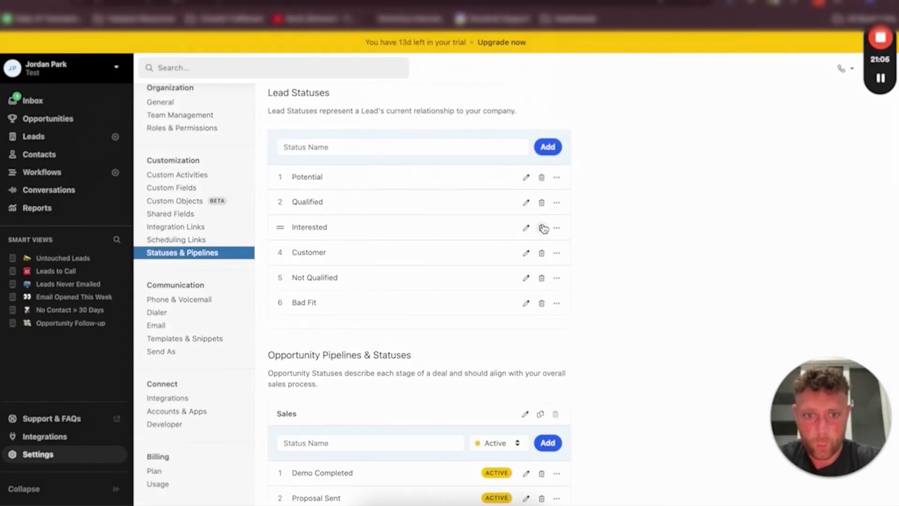
{"action": "left_click", "coordinate": [541, 228]}
{"action": "left_click", "coordinate": [575, 168]}
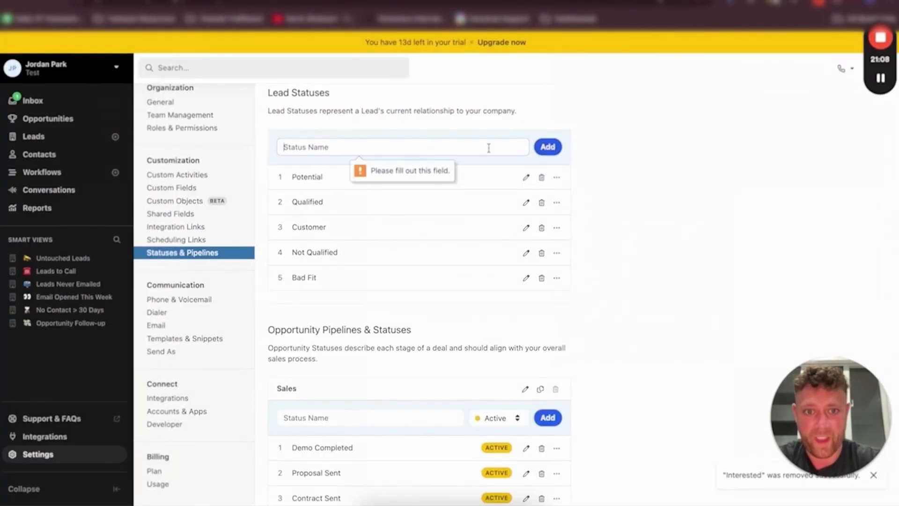
Add a DNC lead status and delete the Bad Fit lead status
{"action": "type", "text": "DNC"}
{"action": "key", "text": "Return"}
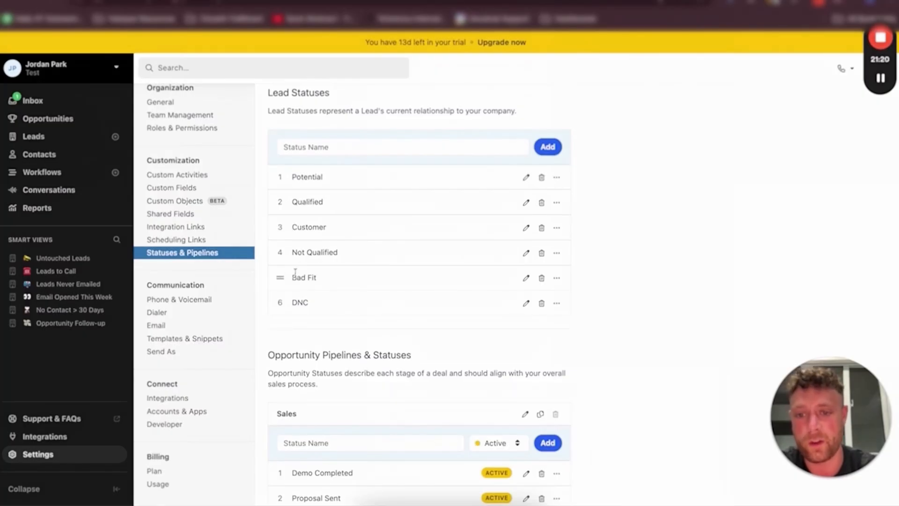
{"action": "left_click", "coordinate": [541, 278]}
{"action": "left_click", "coordinate": [569, 172]}
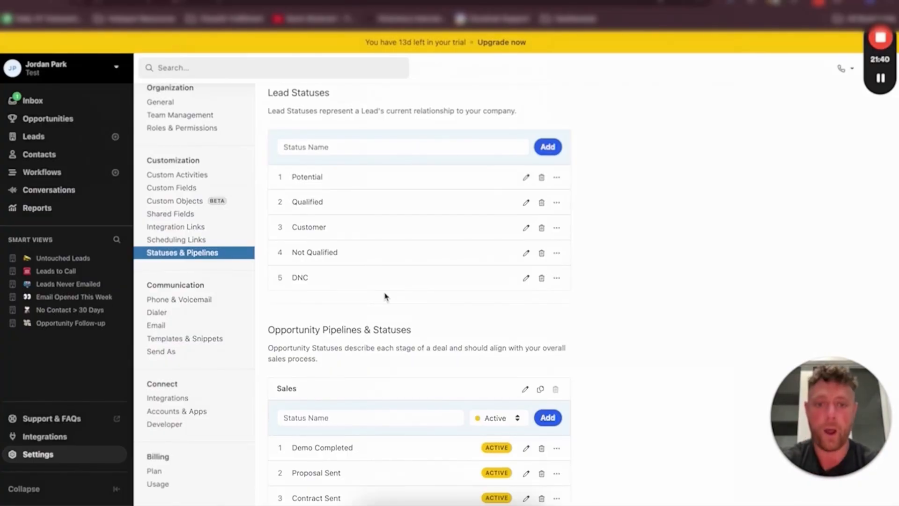
Rename the Sales opportunity pipeline to Sales Pipeline
{"action": "scroll", "coordinate": [384, 296], "scroll_direction": "down", "scroll_amount": 3}
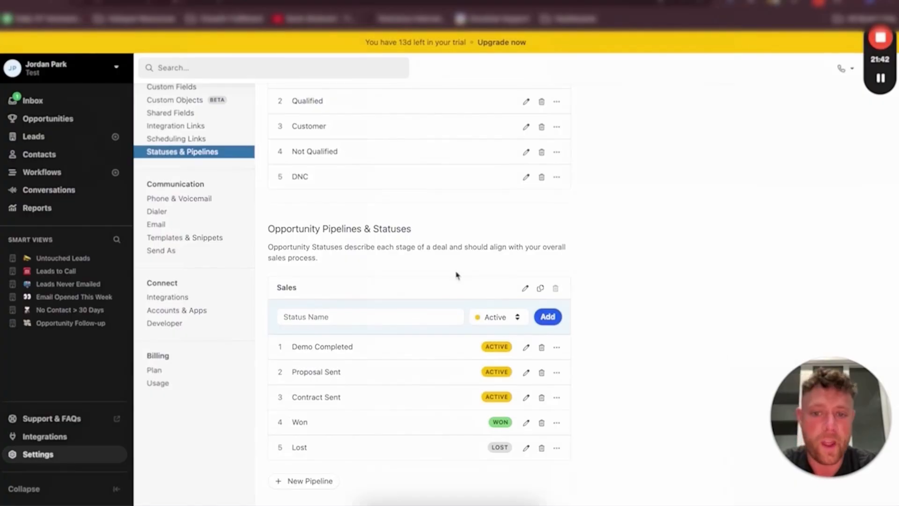
{"action": "triple_click", "coordinate": [351, 238]}
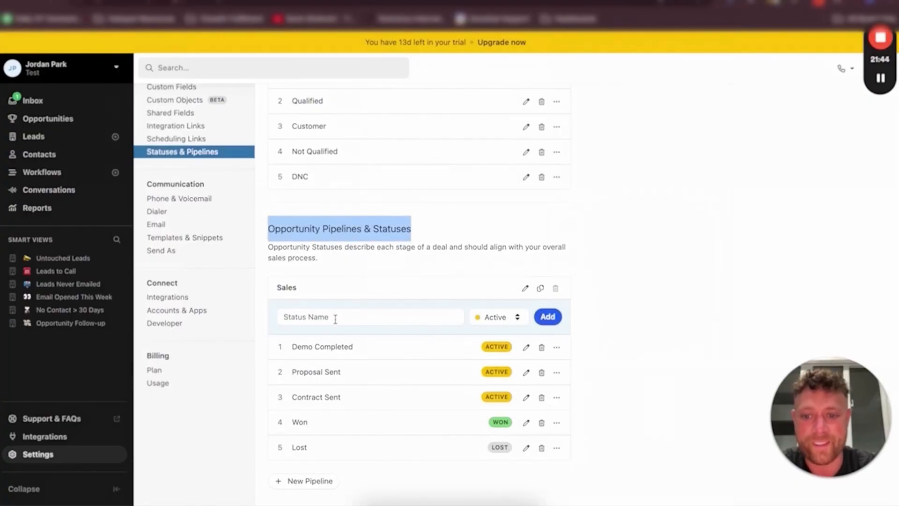
{"action": "left_click", "coordinate": [335, 318]}
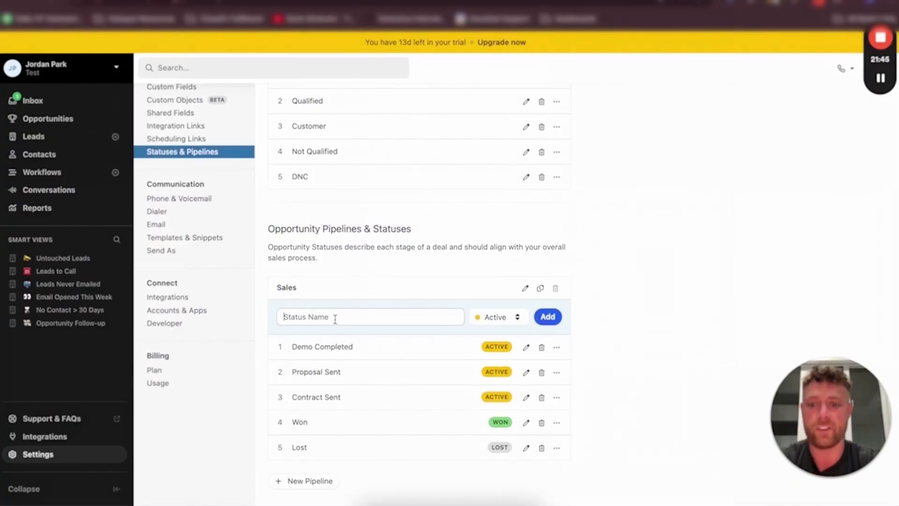
{"action": "left_click", "coordinate": [525, 289]}
{"action": "type", "text": "Pipeline"}
{"action": "key", "text": "Return"}
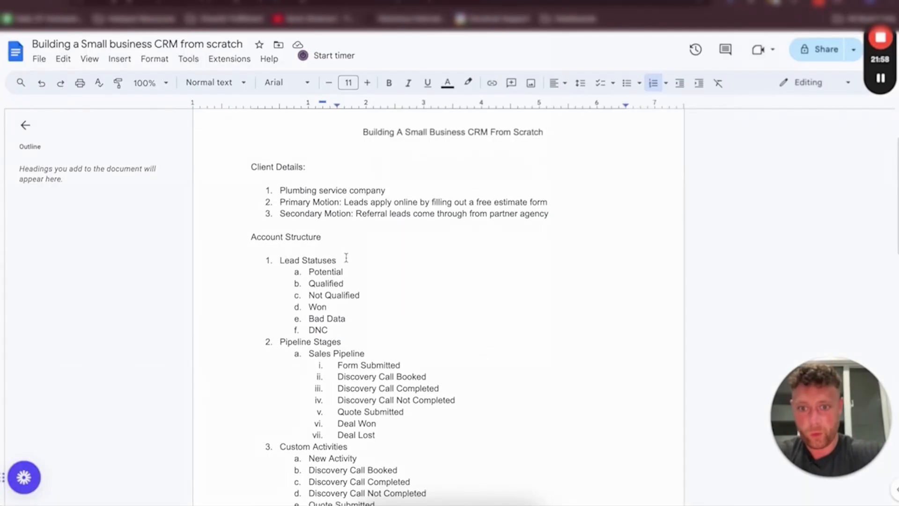
Copy Form Submitted from the planning doc, add it as a pipeline stage and move it to first position
{"action": "scroll", "coordinate": [366, 273], "scroll_direction": "down", "scroll_amount": 2}
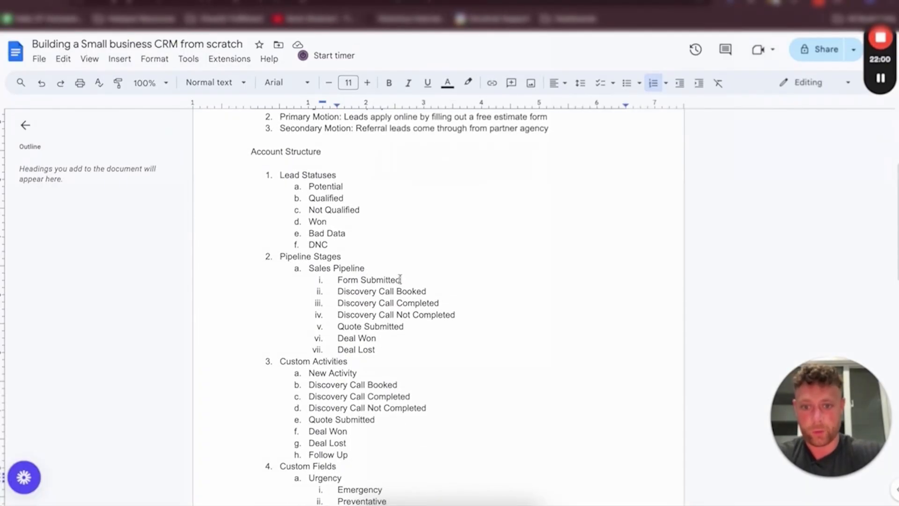
{"action": "left_click_drag", "start_coordinate": [401, 280], "coordinate": [337, 279]}
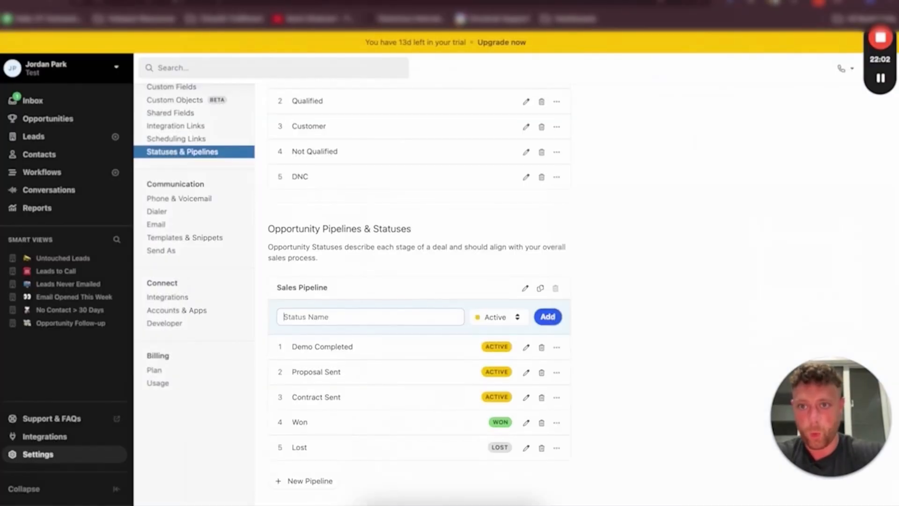
{"action": "type", "text": "Form Submitted"}
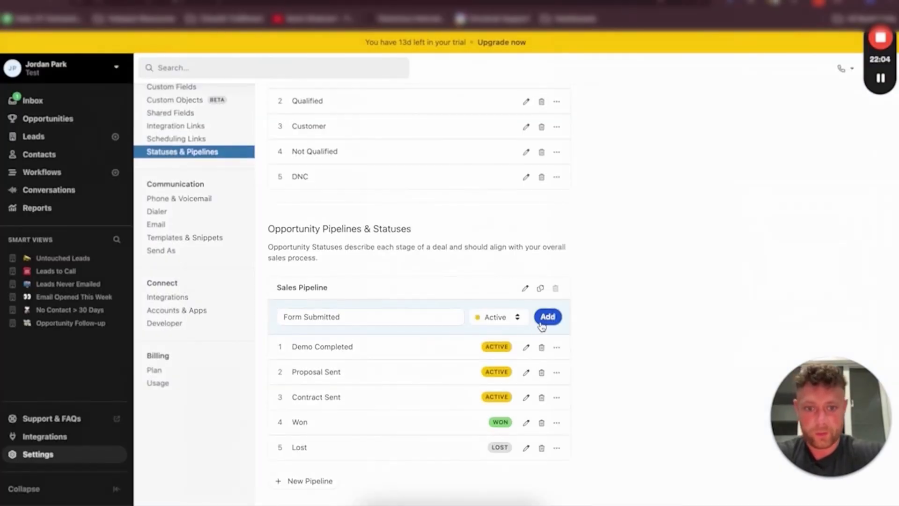
{"action": "left_click", "coordinate": [548, 317]}
{"action": "left_click_drag", "start_coordinate": [281, 473], "coordinate": [286, 347]}
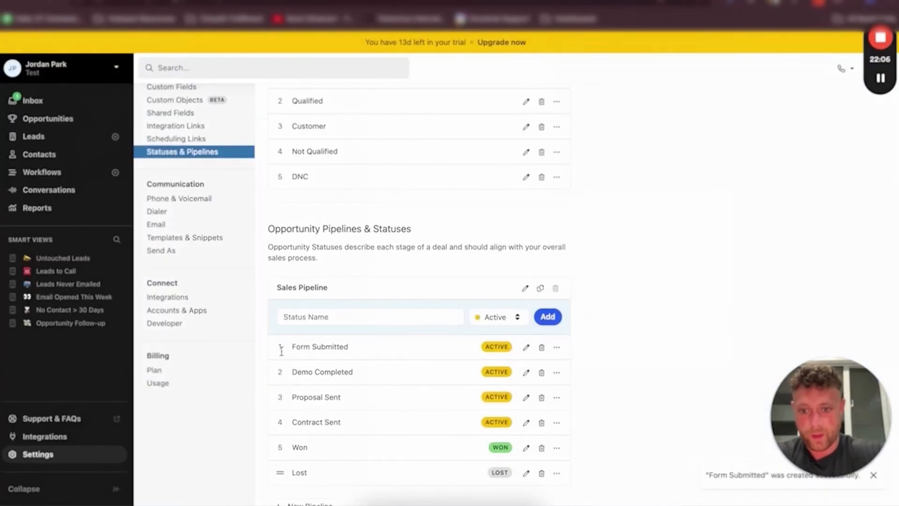
Rename the Demo Completed stage to Discovery Call Booked, copying the name from the planning doc
{"action": "left_click", "coordinate": [525, 373]}
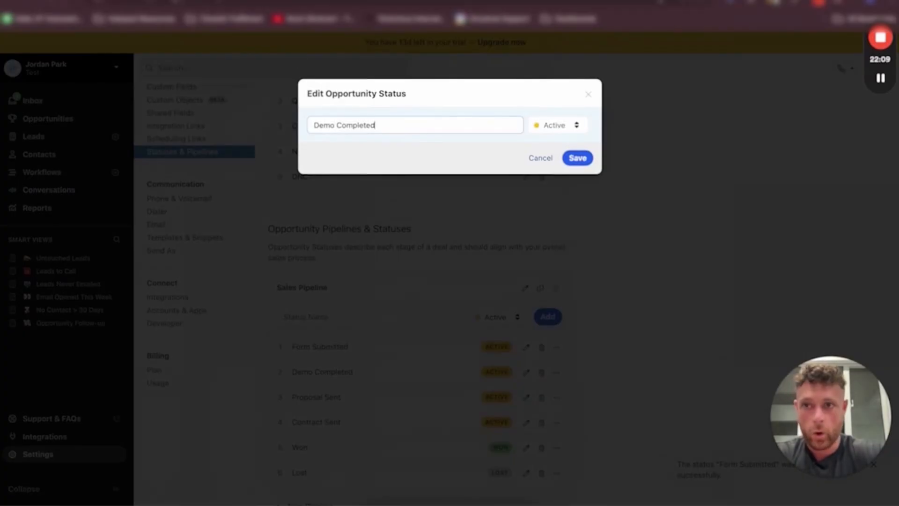
{"action": "left_click", "coordinate": [187, 1]}
{"action": "left_click_drag", "start_coordinate": [425, 291], "coordinate": [336, 292]}
{"action": "left_click_drag", "start_coordinate": [439, 302], "coordinate": [337, 303]}
{"action": "key", "text": "ctrl+c"}
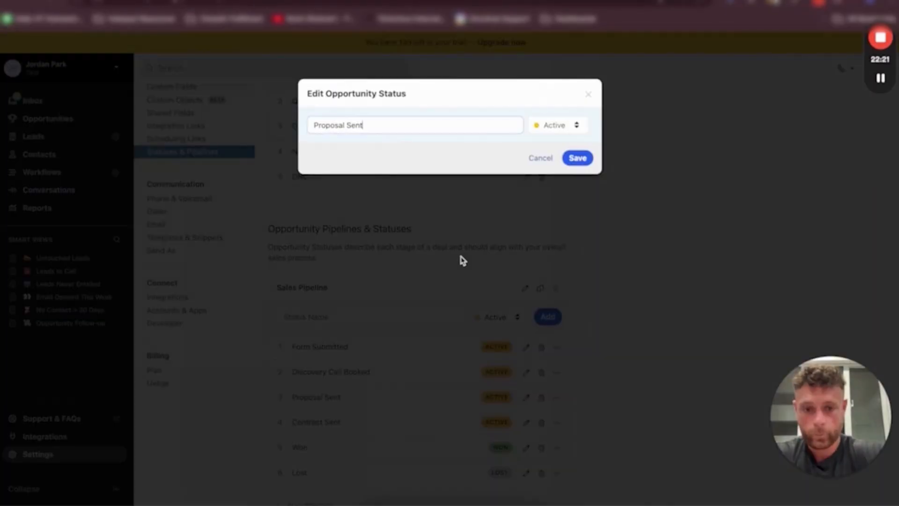
{"action": "left_click", "coordinate": [540, 158]}
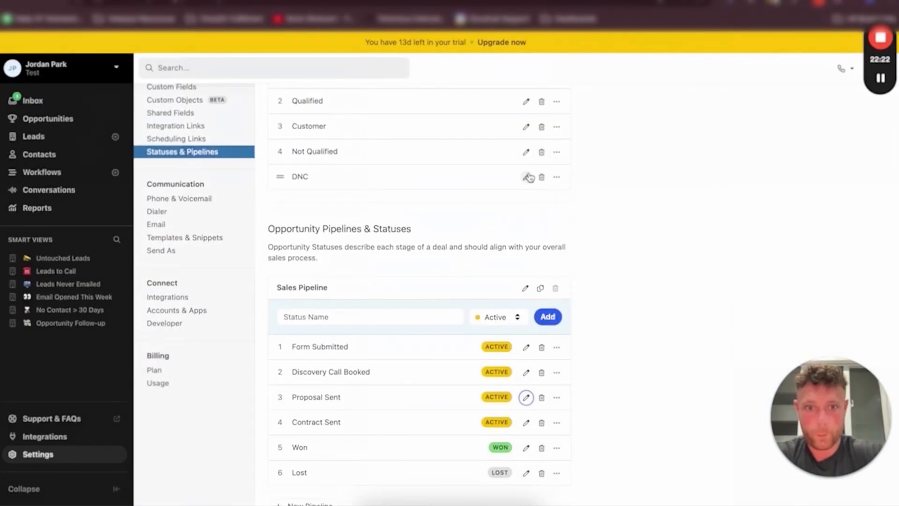
Rename the Contract Sent stage to Discovery Call Completed
{"action": "left_click", "coordinate": [526, 422]}
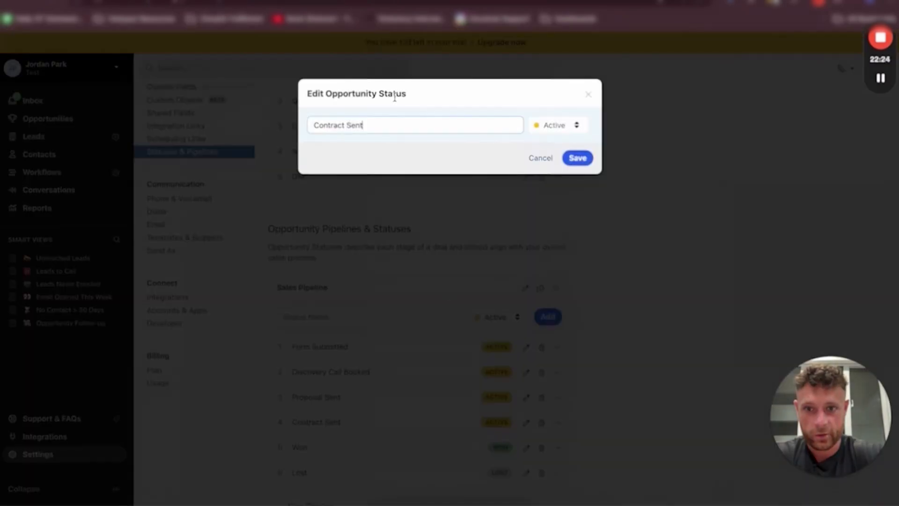
{"action": "key", "text": "ctrl+a"}
{"action": "key", "text": "ctrl+v"}
{"action": "key", "text": "Return"}
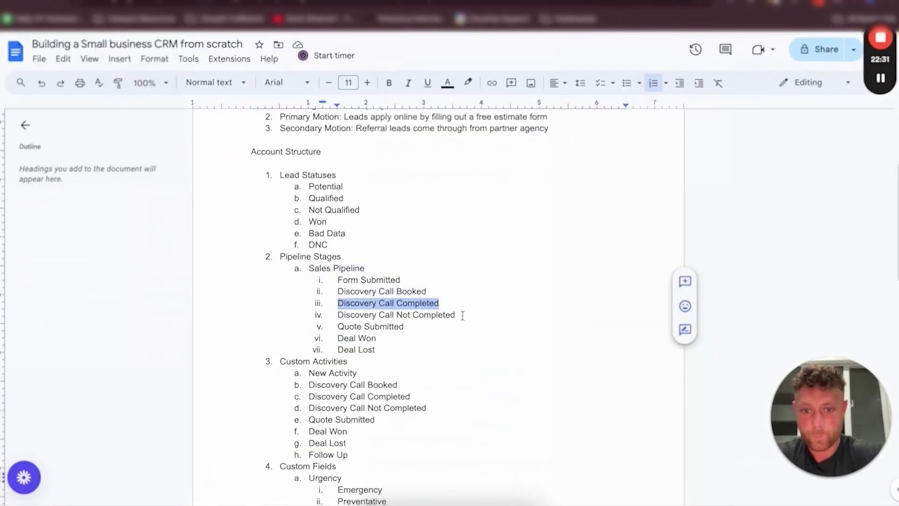
Copy Discovery Call Not Completed from the planning doc and add it as a new pipeline stage
{"action": "left_click_drag", "start_coordinate": [463, 315], "coordinate": [340, 312]}
{"action": "key", "text": "ctrl+c"}
{"action": "key", "text": "ctrl+Tab"}
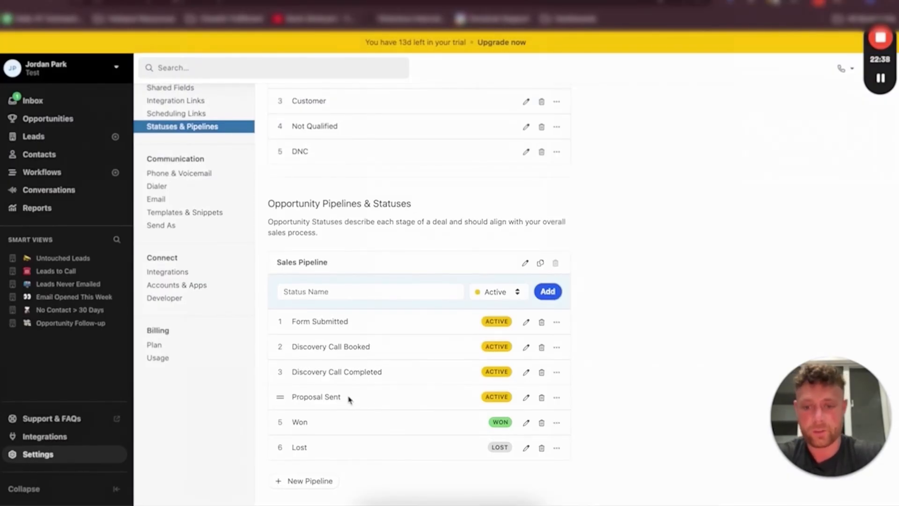
{"action": "left_click", "coordinate": [352, 298]}
{"action": "key", "text": "ctrl+v"}
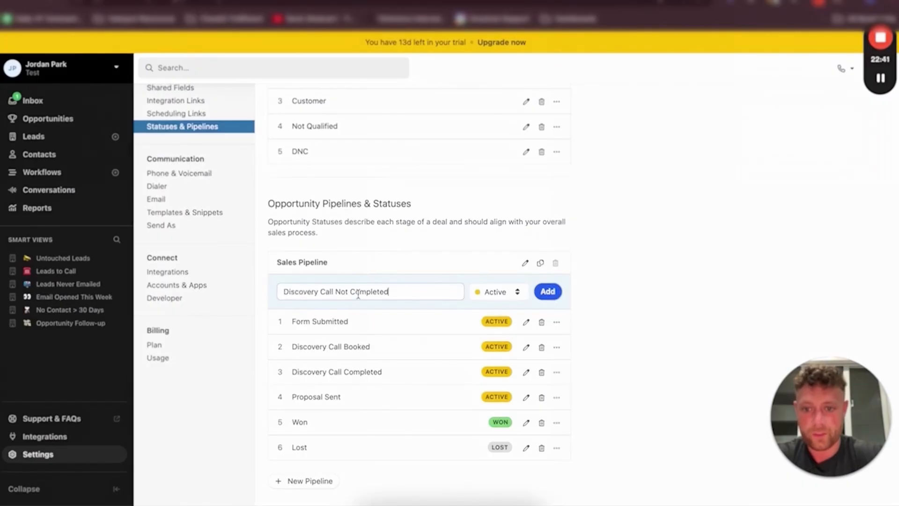
{"action": "left_click", "coordinate": [547, 291]}
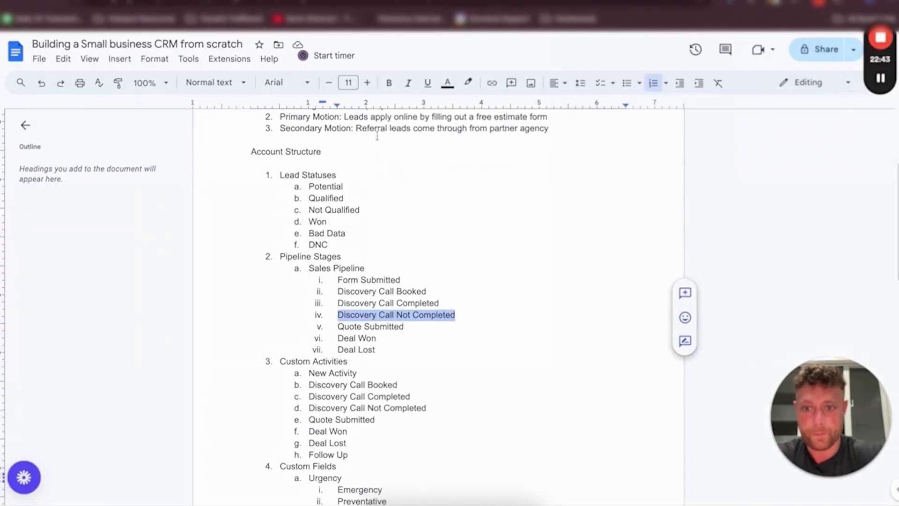
Rename the Proposal Sent stage to Quote Submitted, copying the name from the planning doc
{"action": "left_click_drag", "start_coordinate": [403, 326], "coordinate": [323, 326]}
{"action": "key", "text": "ctrl+c"}
{"action": "key", "text": "ctrl+Tab"}
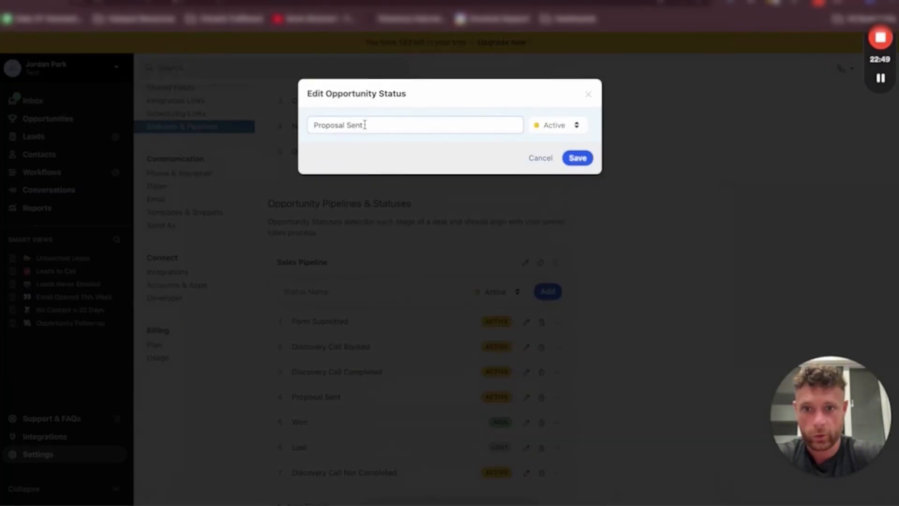
{"action": "triple_click", "coordinate": [365, 125]}
{"action": "key", "text": "ctrl+v"}
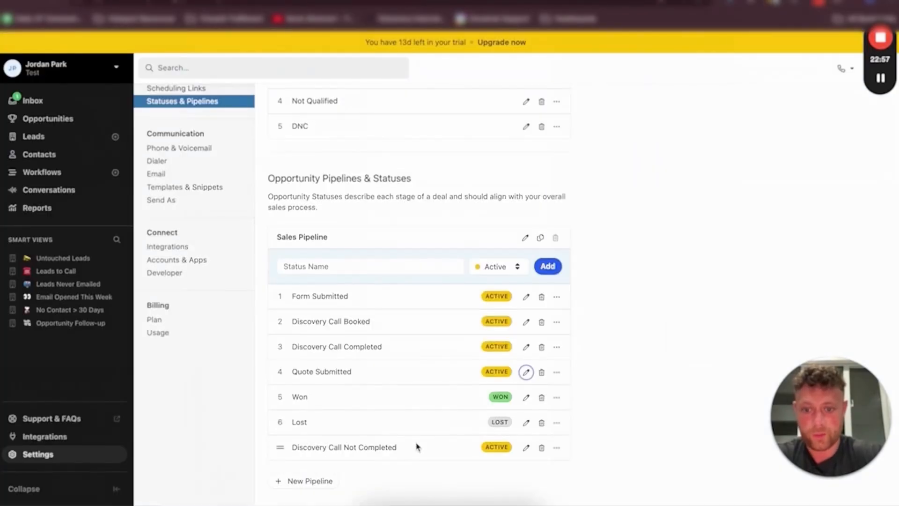
Move Discovery Call Not Completed above Quote Submitted and add a Follow Up stage placed after Quote Submitted
{"action": "left_click_drag", "start_coordinate": [279, 448], "coordinate": [281, 371]}
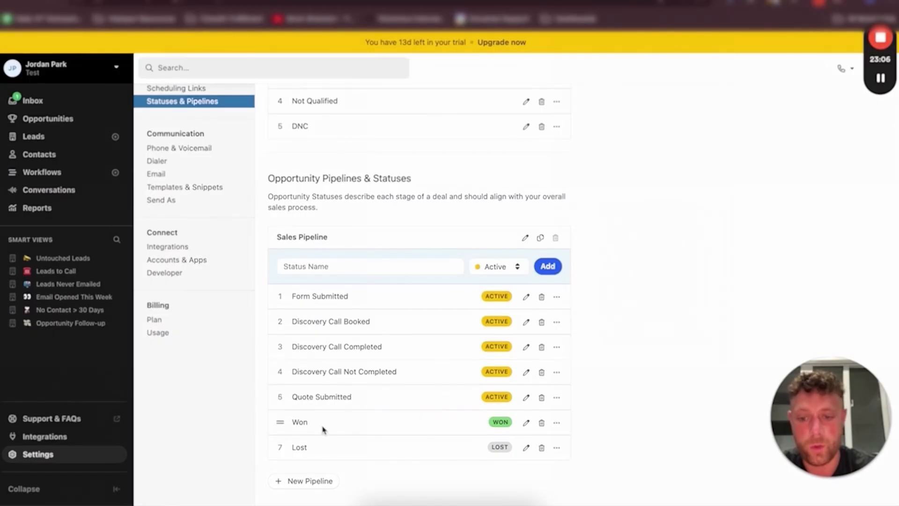
{"action": "left_click", "coordinate": [407, 265]}
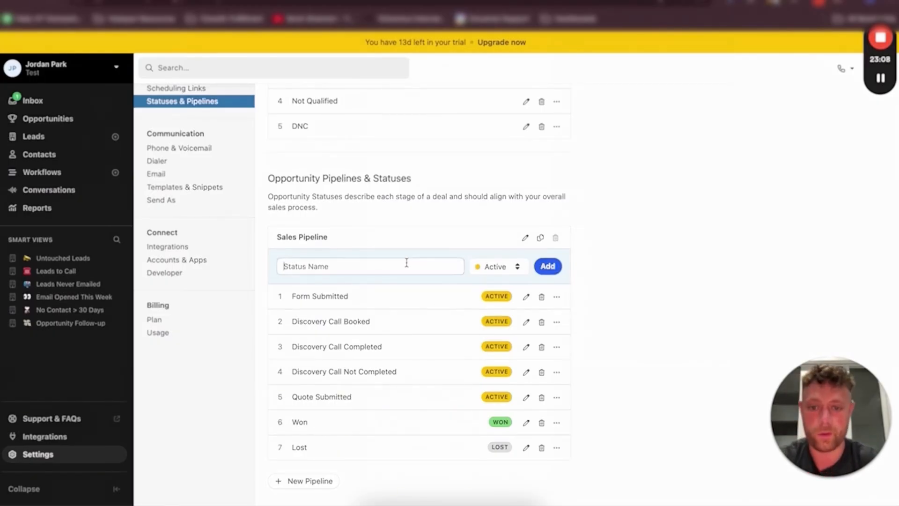
{"action": "type", "text": "Follow Up"}
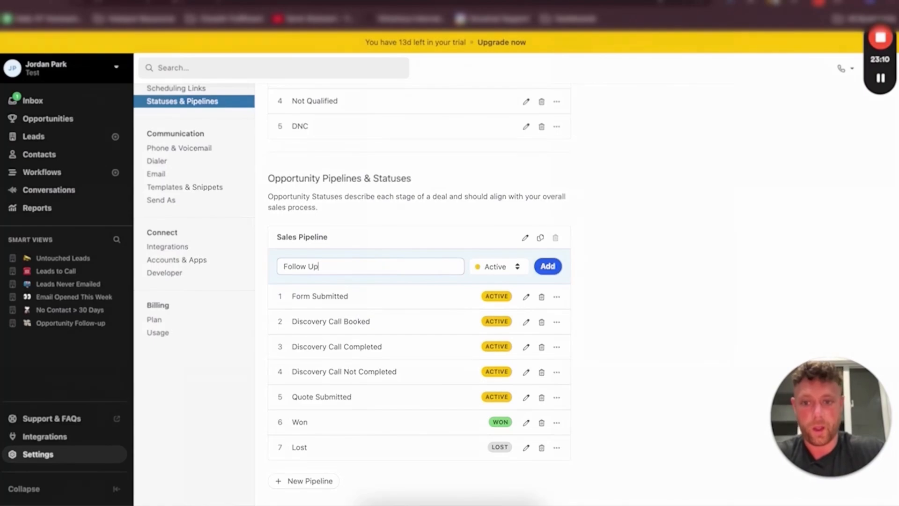
{"action": "key", "text": "Return"}
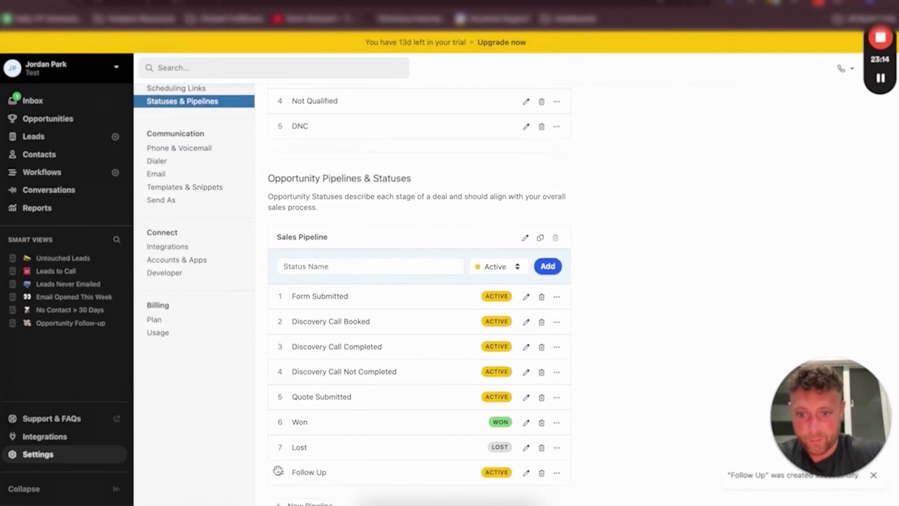
{"action": "left_click_drag", "start_coordinate": [278, 470], "coordinate": [278, 417]}
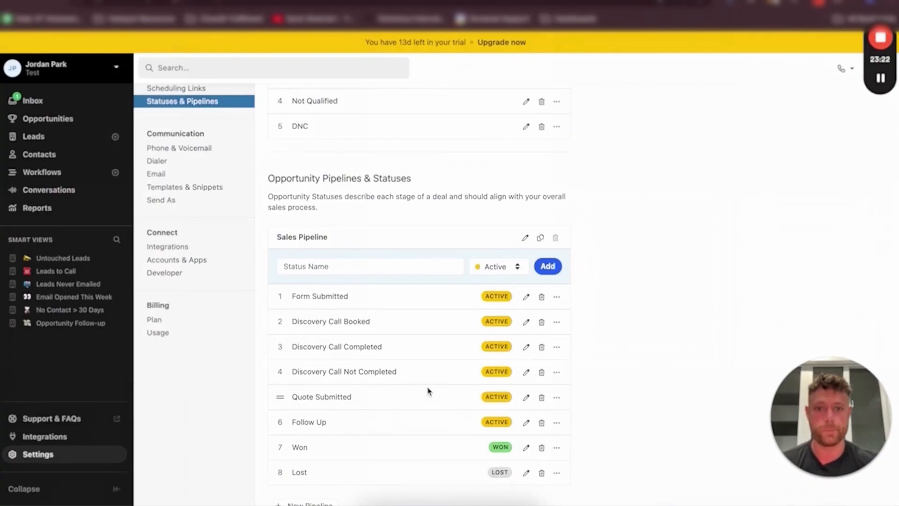
Review the opportunity pipeline stages and their status types
{"action": "scroll", "coordinate": [428, 391], "scroll_direction": "down", "scroll_amount": 1}
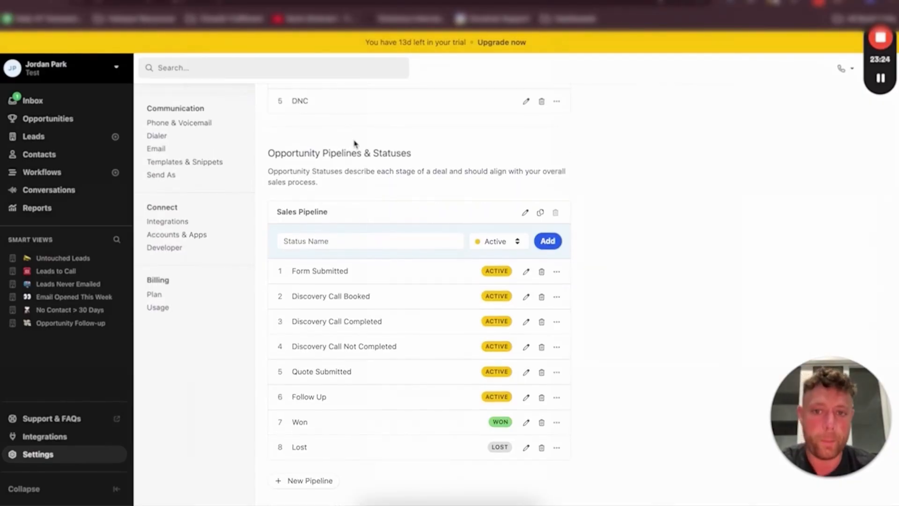
{"action": "triple_click", "coordinate": [362, 153]}
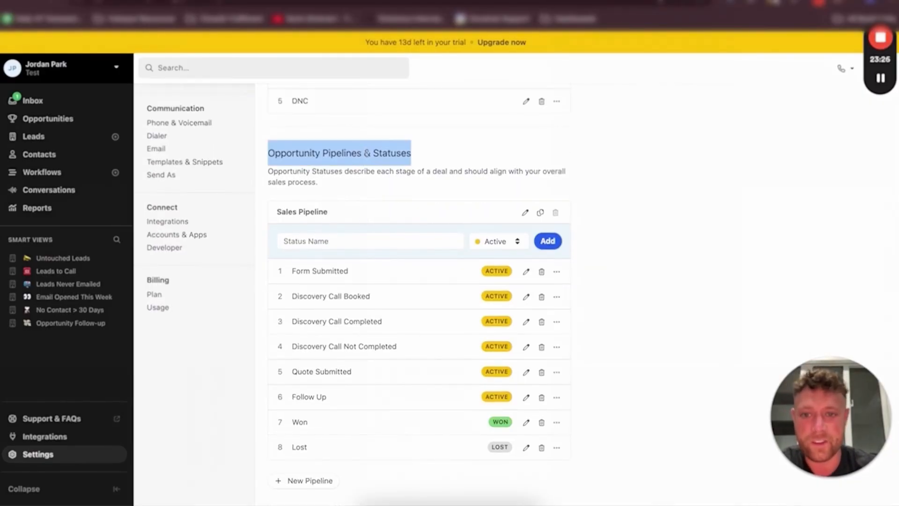
{"action": "left_click", "coordinate": [389, 156]}
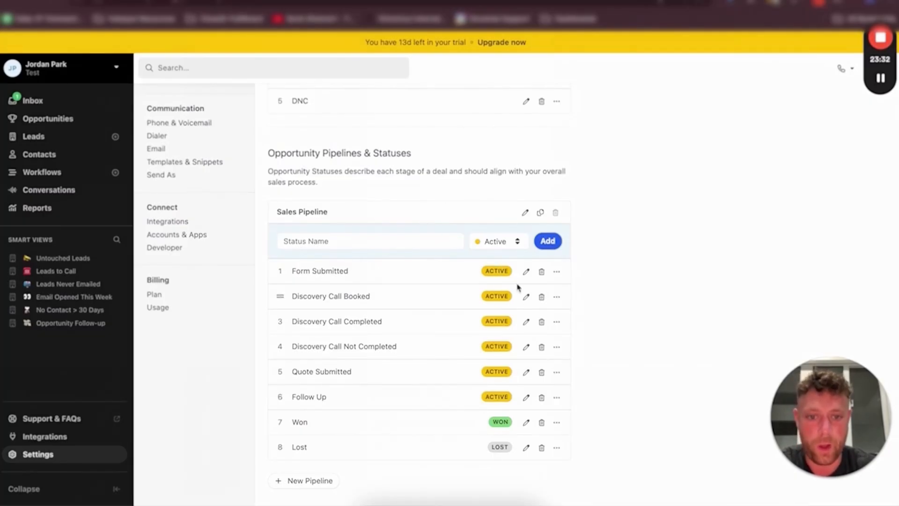
{"action": "left_click", "coordinate": [527, 271]}
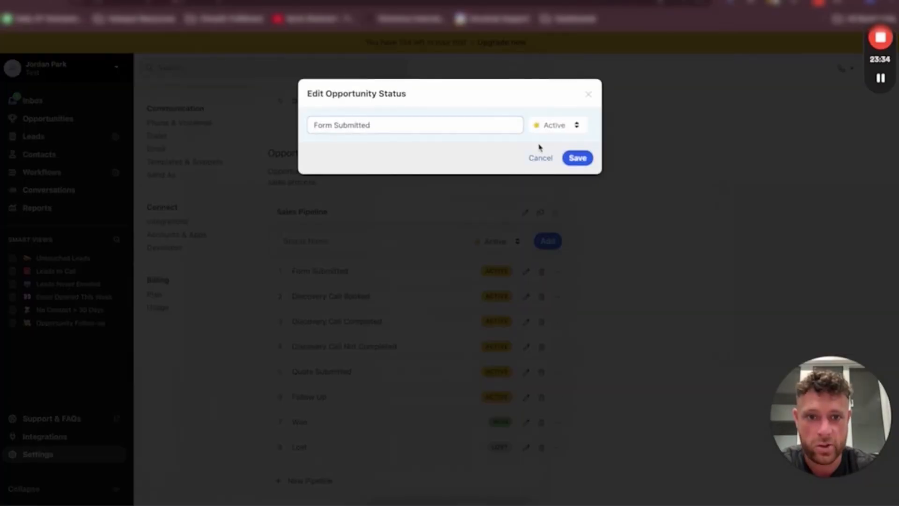
{"action": "double_click", "coordinate": [560, 125]}
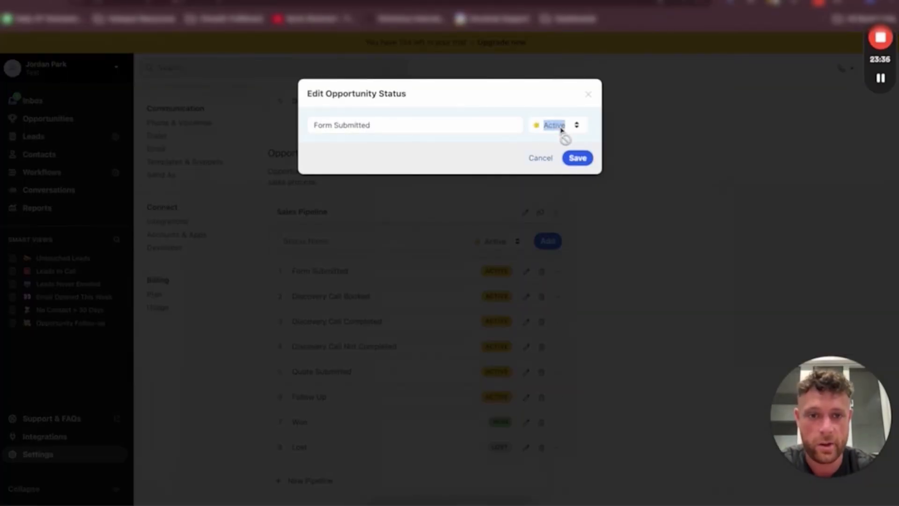
{"action": "left_click", "coordinate": [588, 94]}
{"action": "left_click", "coordinate": [476, 241]}
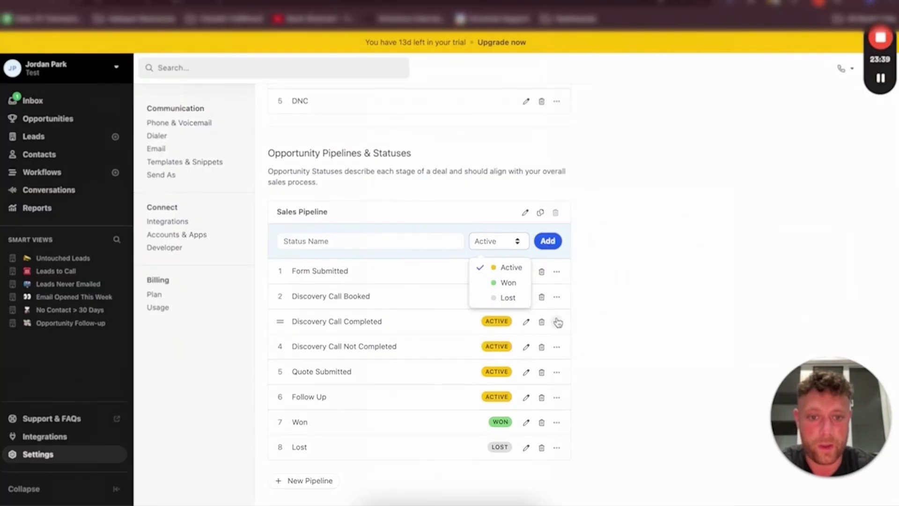
{"action": "left_click", "coordinate": [614, 284]}
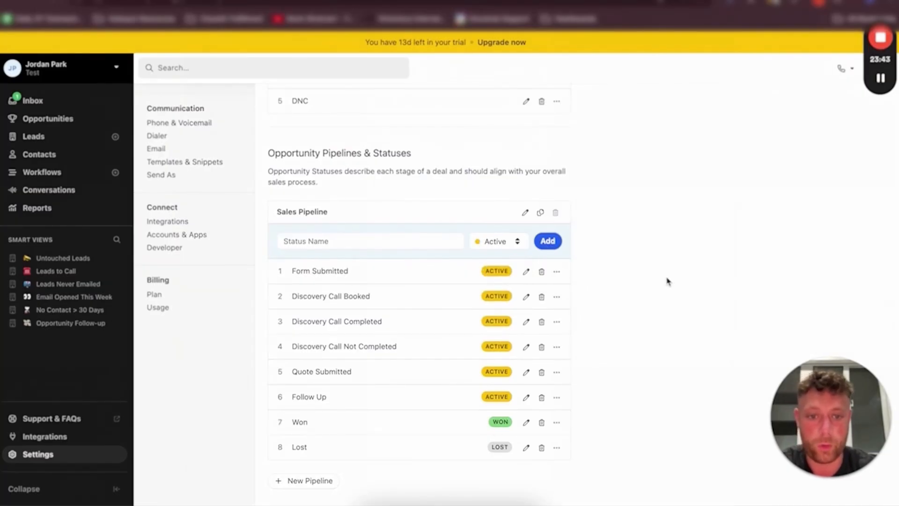
{"action": "scroll", "coordinate": [668, 281], "scroll_direction": "up", "scroll_amount": 2}
{"action": "scroll", "coordinate": [668, 282], "scroll_direction": "down", "scroll_amount": 2}
{"action": "scroll", "coordinate": [668, 281], "scroll_direction": "up", "scroll_amount": 5}
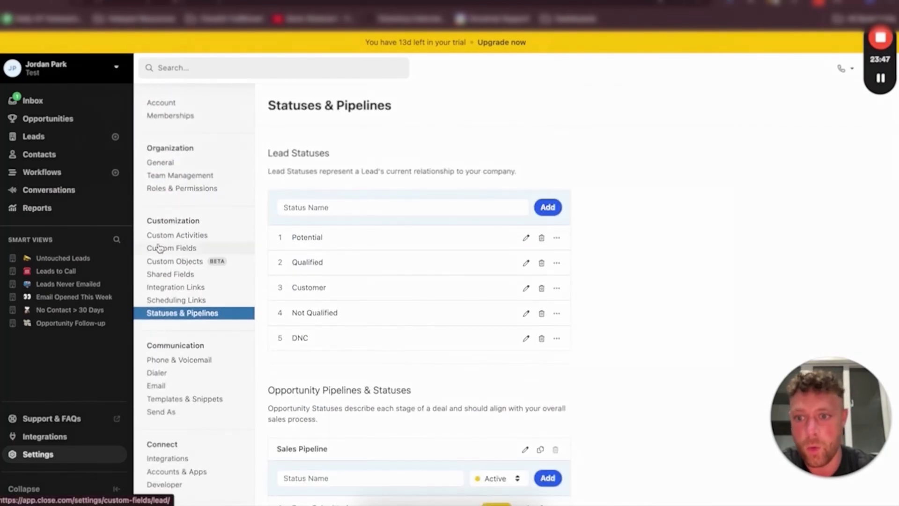
Try to delete the Qualification Call custom activity
{"action": "left_click", "coordinate": [194, 236]}
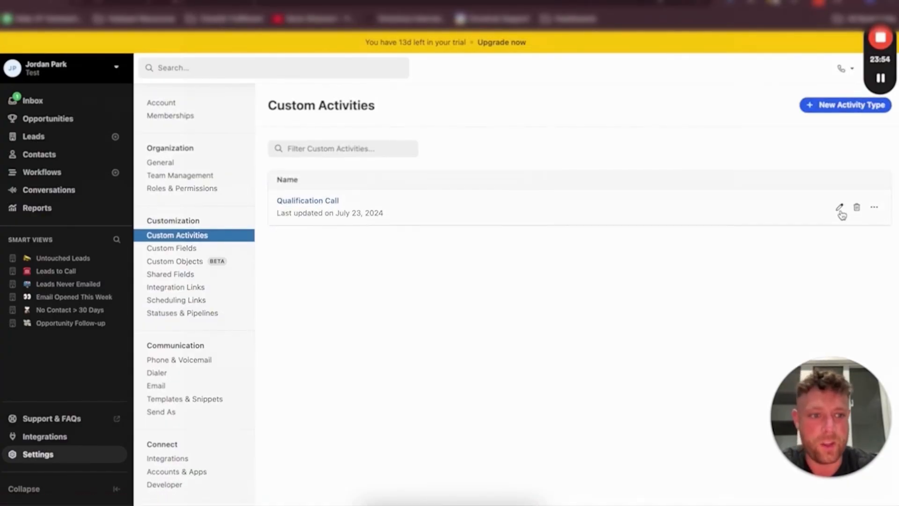
{"action": "left_click", "coordinate": [856, 207]}
{"action": "left_click", "coordinate": [574, 167]}
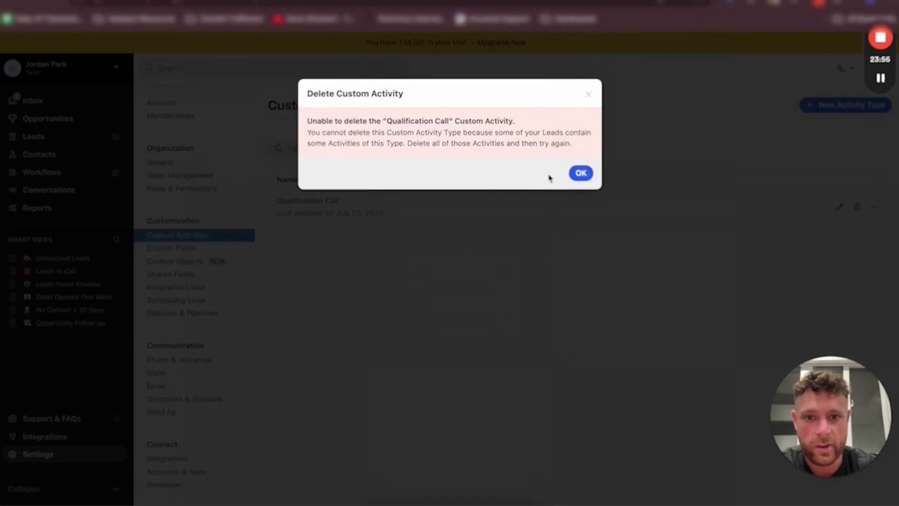
{"action": "left_click", "coordinate": [580, 171]}
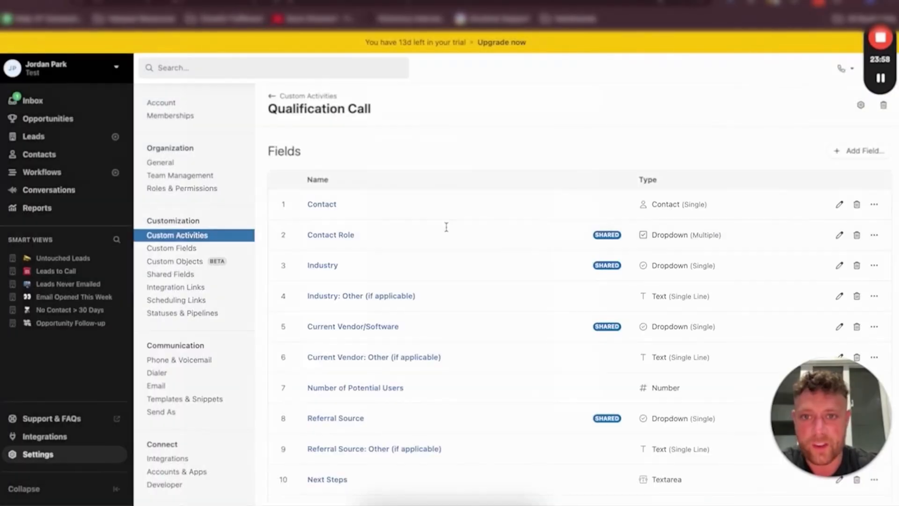
{"action": "left_click", "coordinate": [446, 227]}
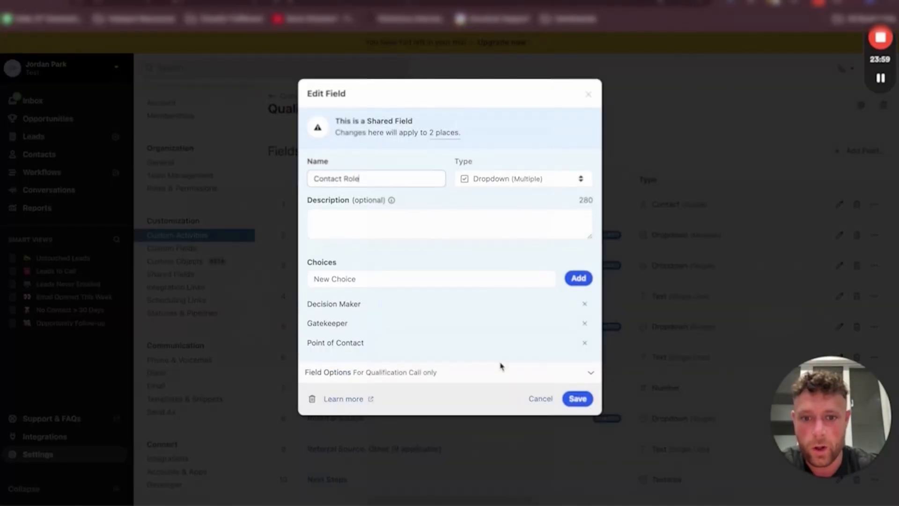
{"action": "left_click", "coordinate": [538, 398]}
{"action": "left_click", "coordinate": [185, 234]}
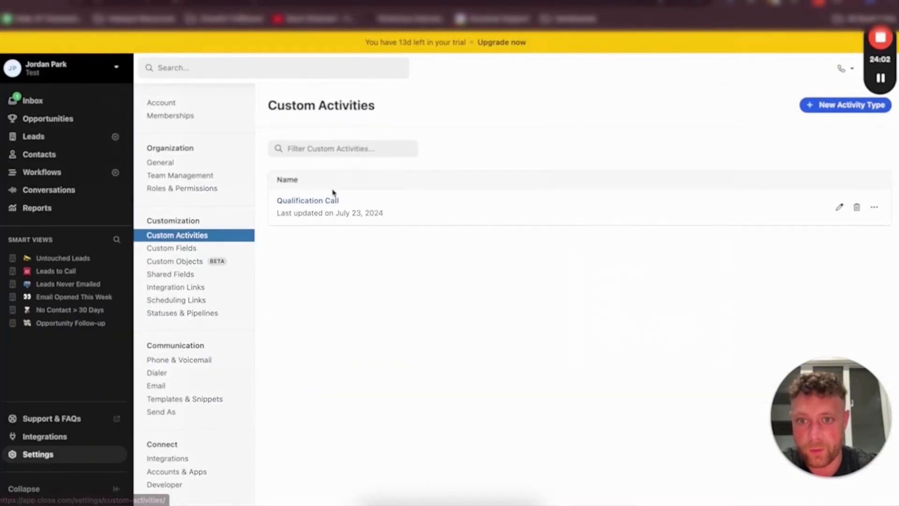
Create a new custom activity type named New Activity, copying the name from the planning doc
{"action": "left_click", "coordinate": [856, 105]}
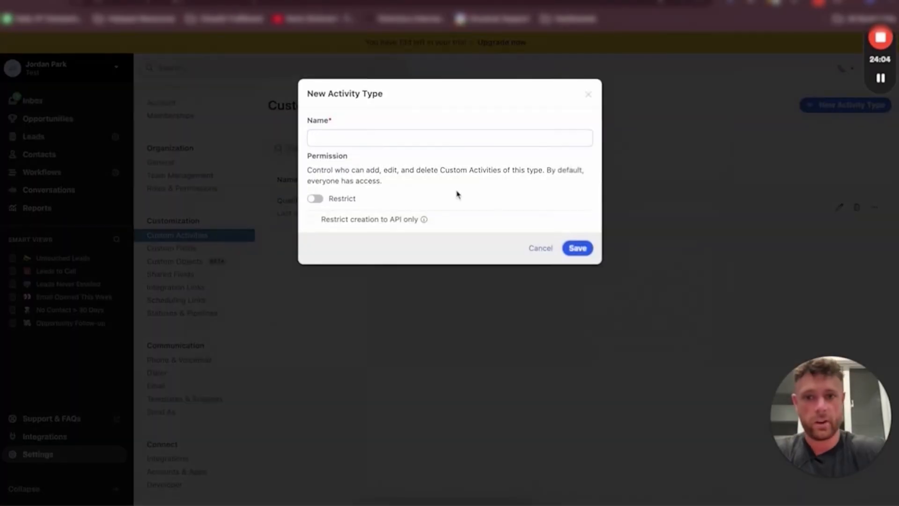
{"action": "left_click", "coordinate": [340, 137]}
{"action": "key", "text": "ctrl+Tab"}
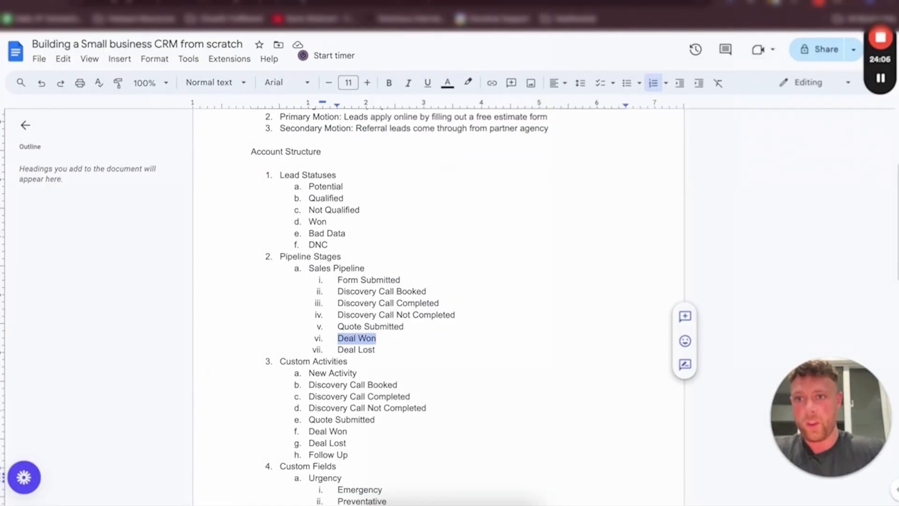
{"action": "left_click_drag", "start_coordinate": [357, 373], "coordinate": [311, 372]}
{"action": "key", "text": "ctrl+c"}
{"action": "key", "text": "ctrl+shift+Tab"}
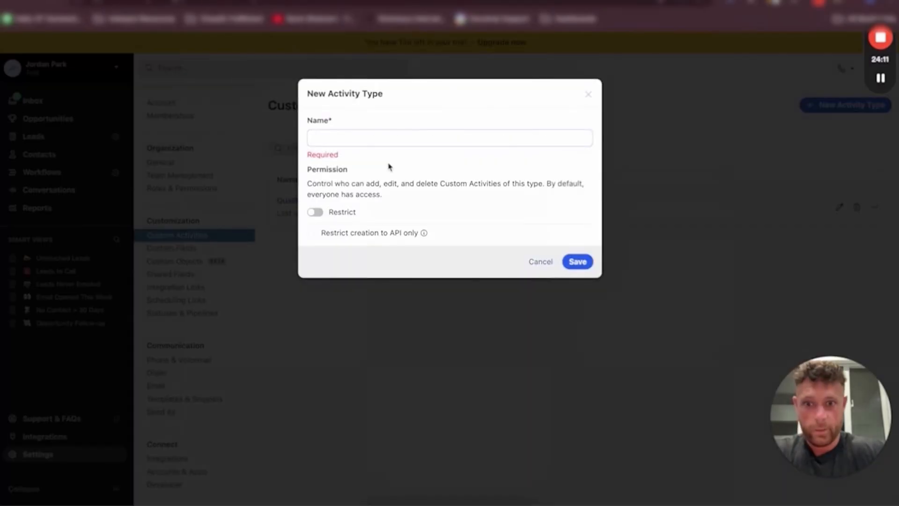
{"action": "key", "text": "ctrl+v"}
{"action": "left_click", "coordinate": [580, 250]}
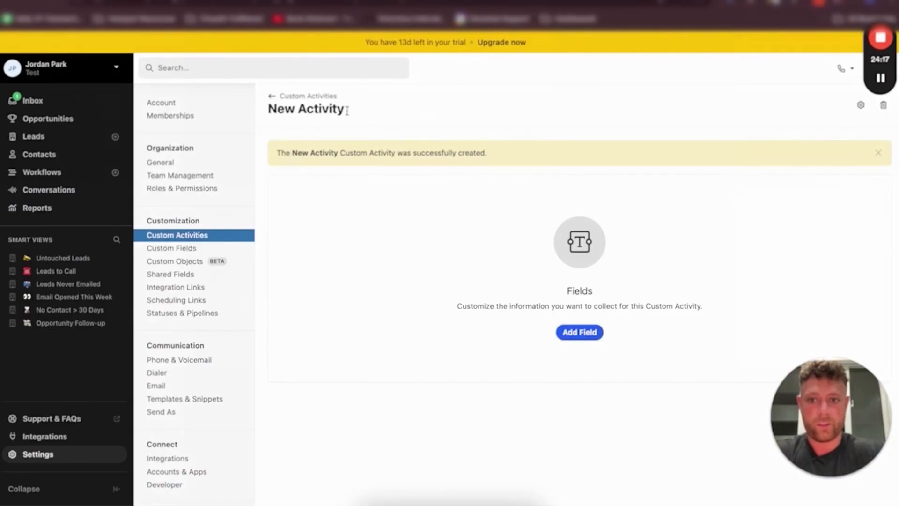
Rename the activity type to 01. New Activity
{"action": "left_click", "coordinate": [861, 105]}
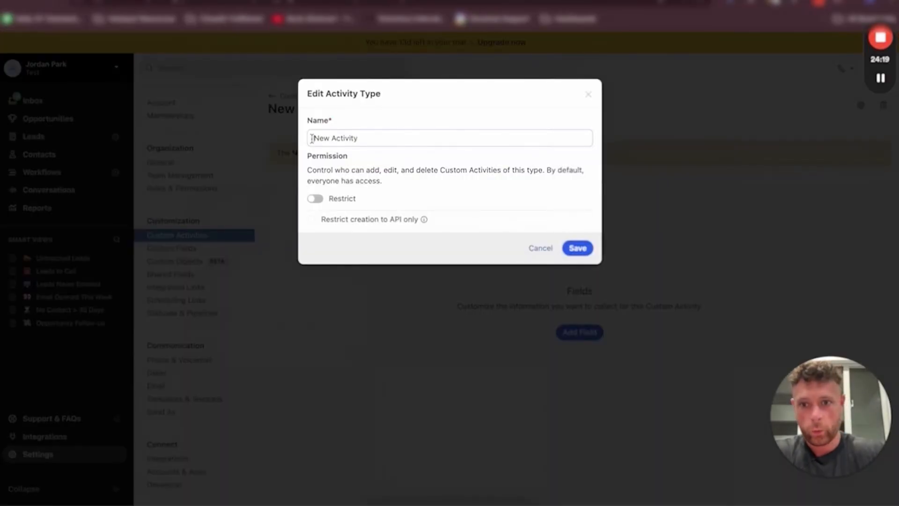
{"action": "left_click", "coordinate": [312, 138]}
{"action": "type", "text": "01."}
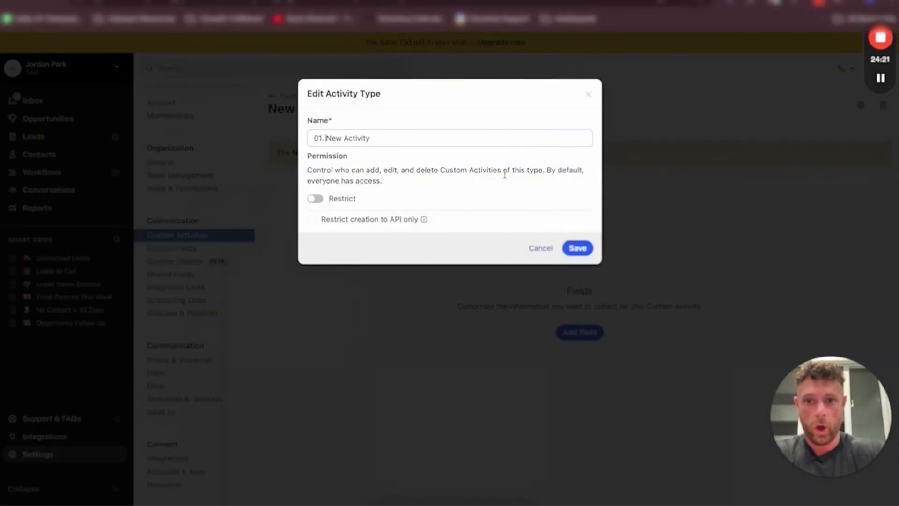
{"action": "left_click", "coordinate": [588, 250]}
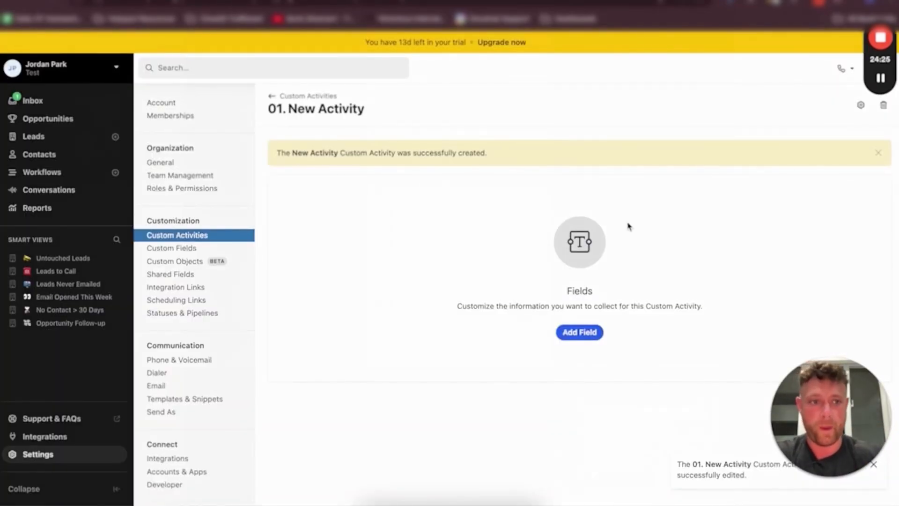
Add a Date field named Date Of Activity to the 01. New Activity custom activity
{"action": "left_click", "coordinate": [574, 332]}
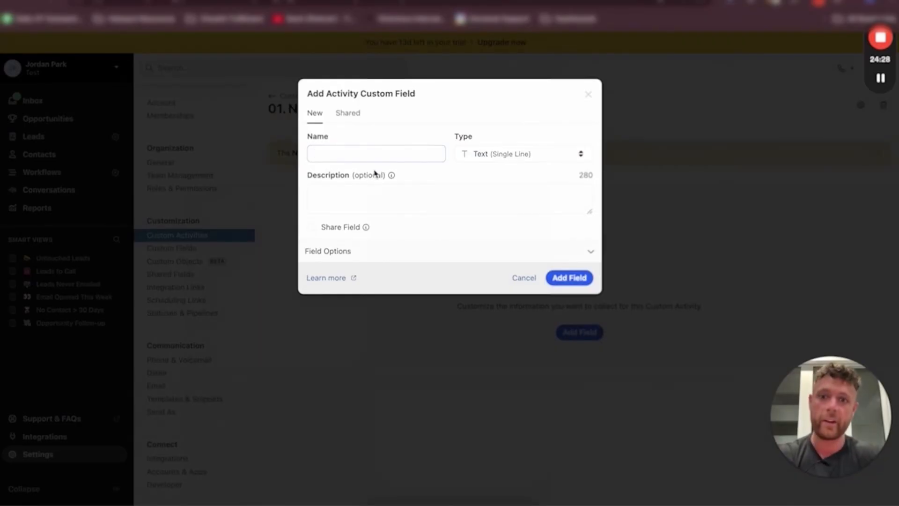
{"action": "left_click", "coordinate": [383, 154]}
{"action": "type", "text": "Date Of Ac"}
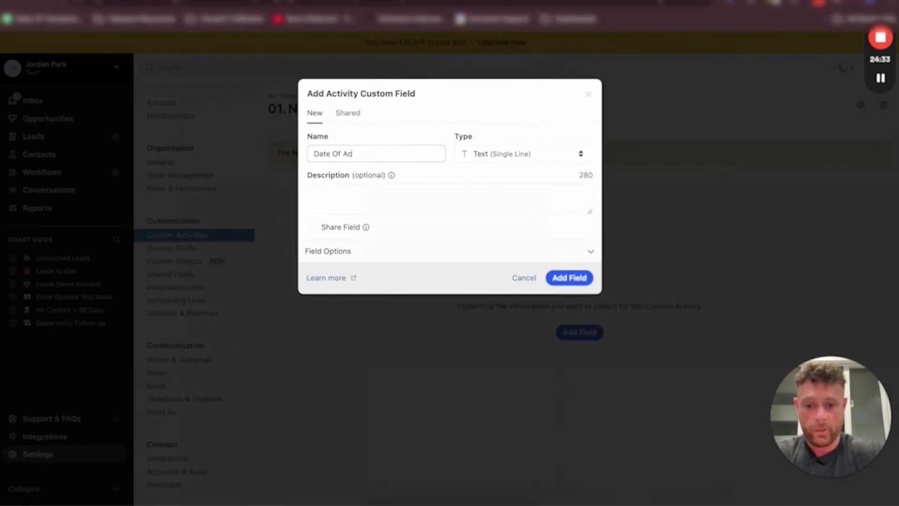
{"action": "type", "text": "tivty"}
{"action": "left_click", "coordinate": [524, 154]}
{"action": "left_click", "coordinate": [495, 208]}
{"action": "left_click", "coordinate": [356, 200]}
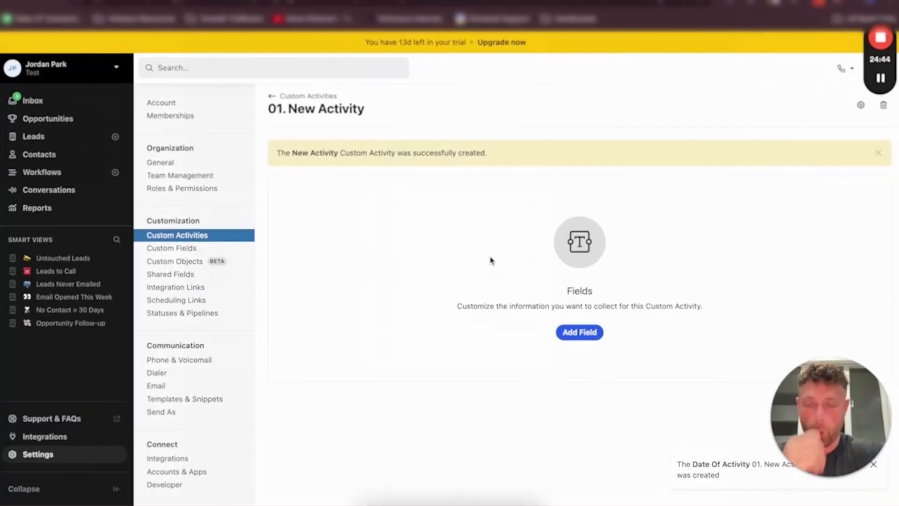
Add a single-choice dropdown field named Activity Type with the choice Form Submission
{"action": "left_click", "coordinate": [862, 185]}
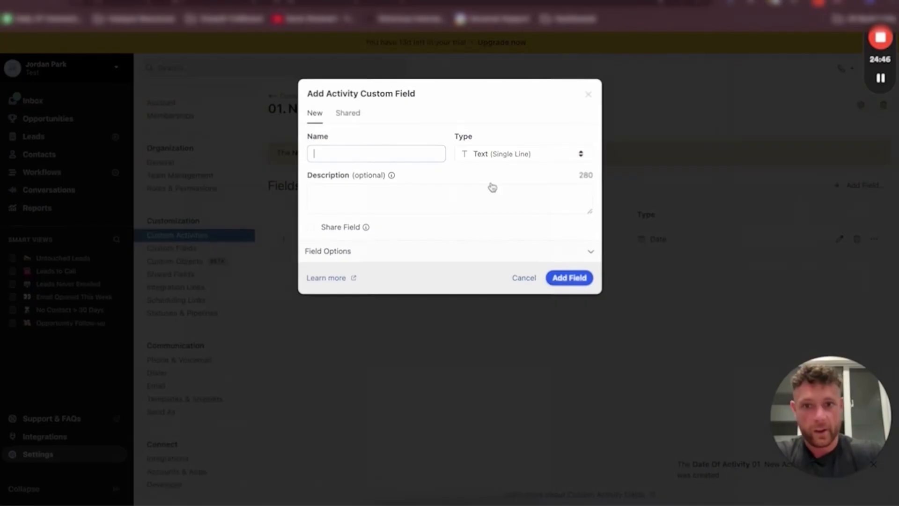
{"action": "left_click", "coordinate": [392, 155]}
{"action": "type", "text": "Activty Type"}
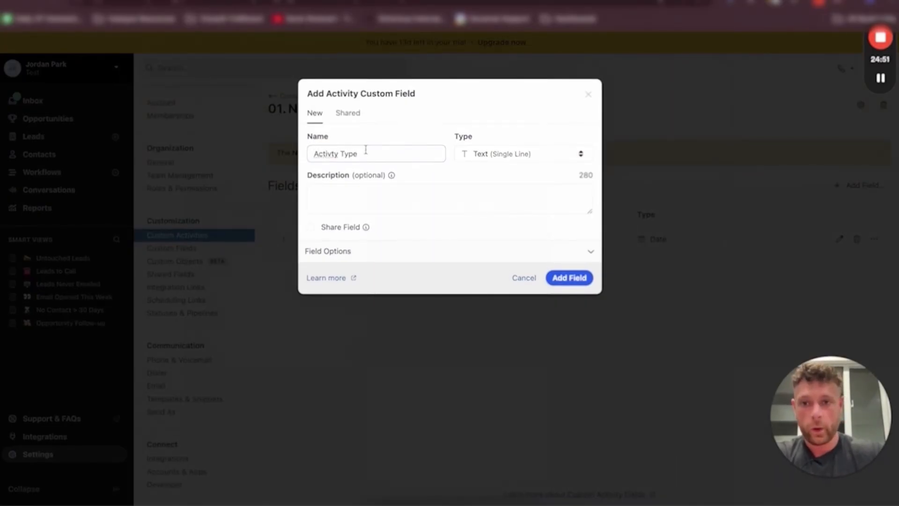
{"action": "left_click", "coordinate": [331, 154]}
{"action": "type", "text": "i"}
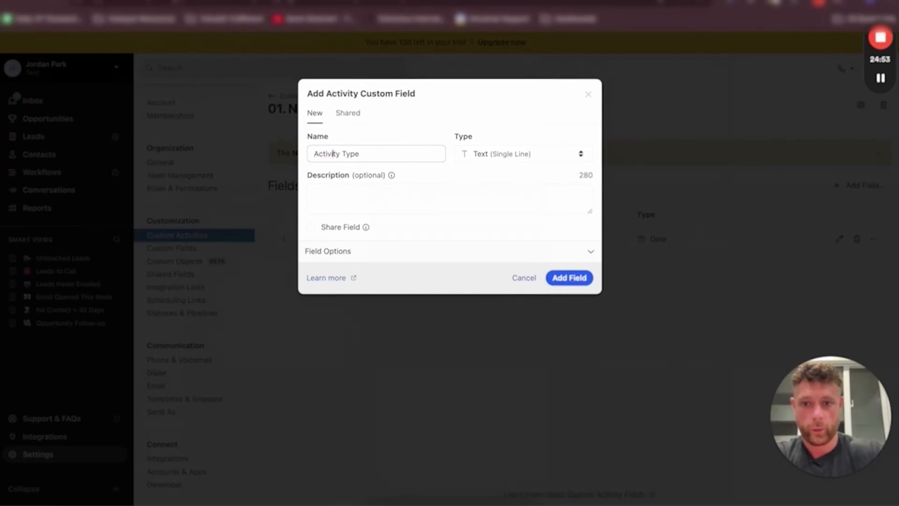
{"action": "left_click", "coordinate": [333, 189]}
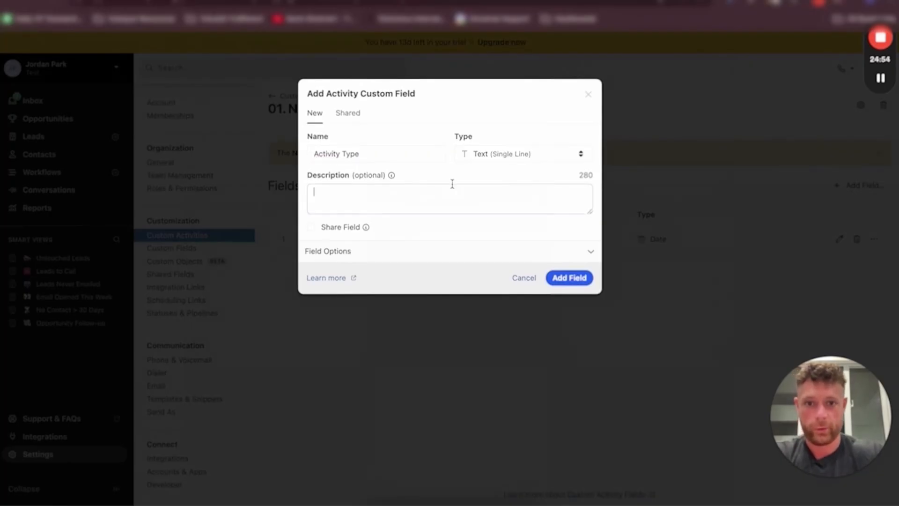
{"action": "left_click", "coordinate": [498, 165]}
{"action": "left_click", "coordinate": [510, 180]}
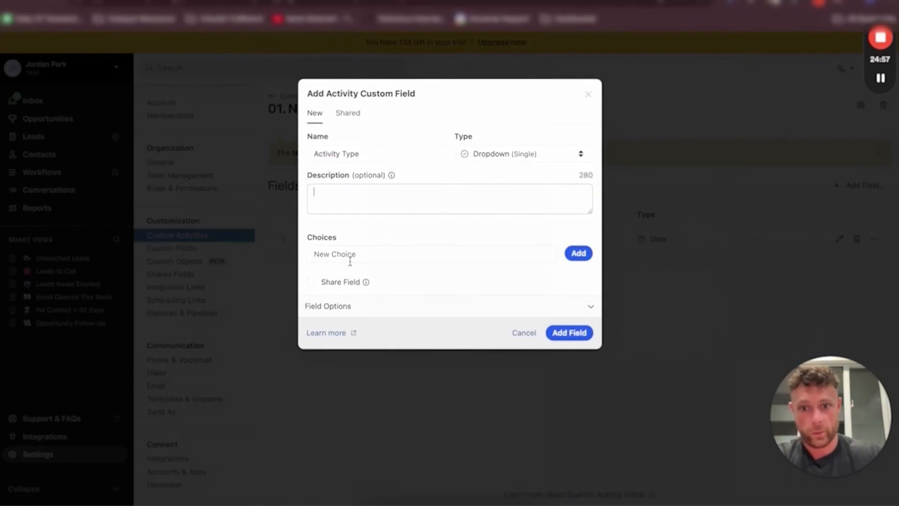
{"action": "left_click", "coordinate": [350, 255]}
{"action": "type", "text": "Form"}
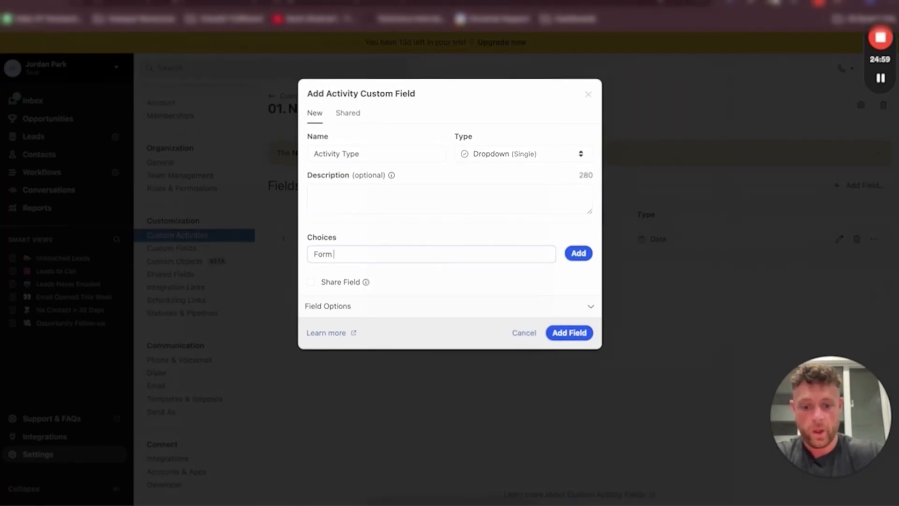
{"action": "type", "text": " Submission"}
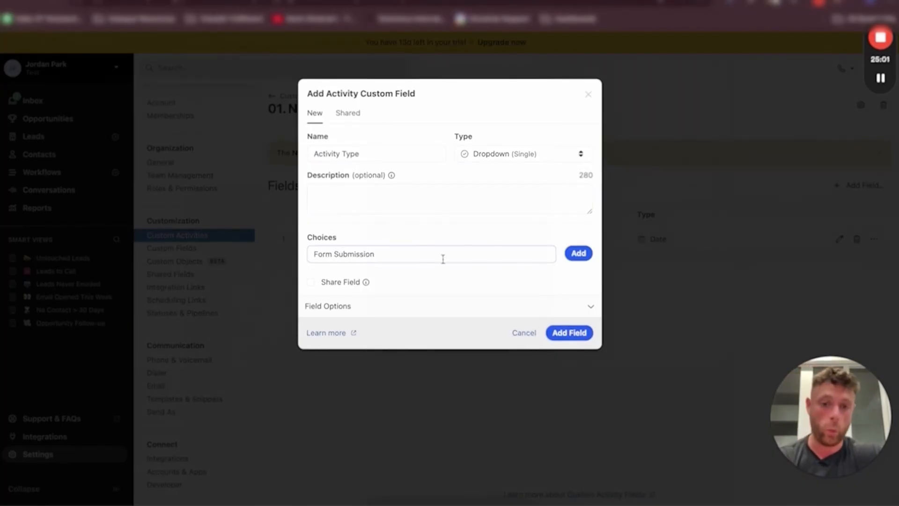
{"action": "key", "text": "Return"}
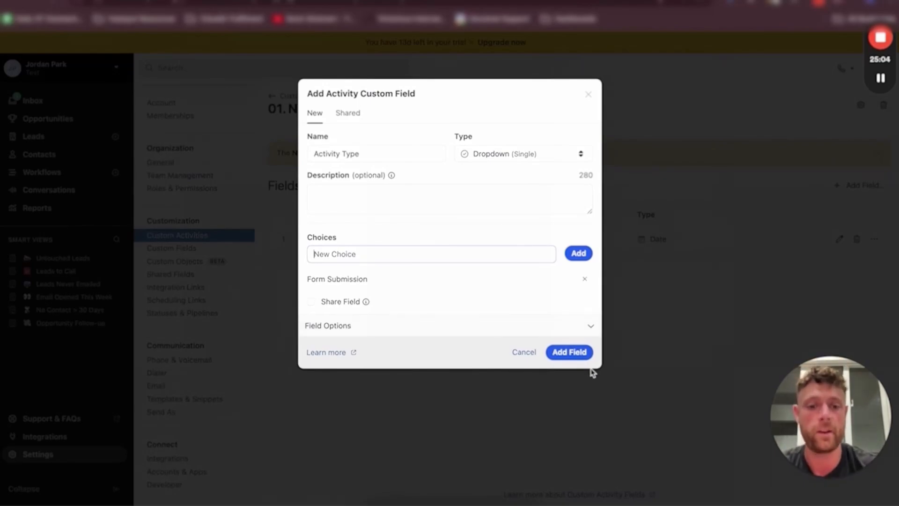
{"action": "left_click", "coordinate": [564, 353]}
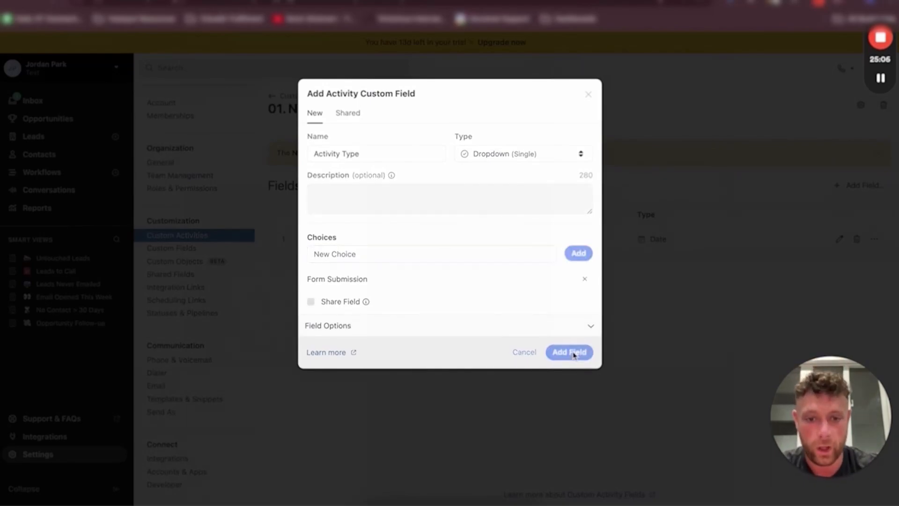
{"action": "left_click", "coordinate": [349, 273]}
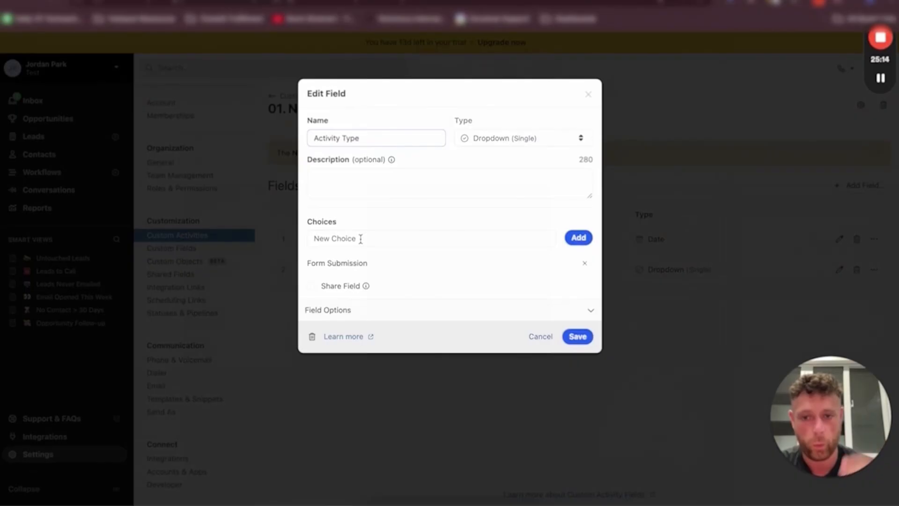
{"action": "left_click", "coordinate": [579, 337]}
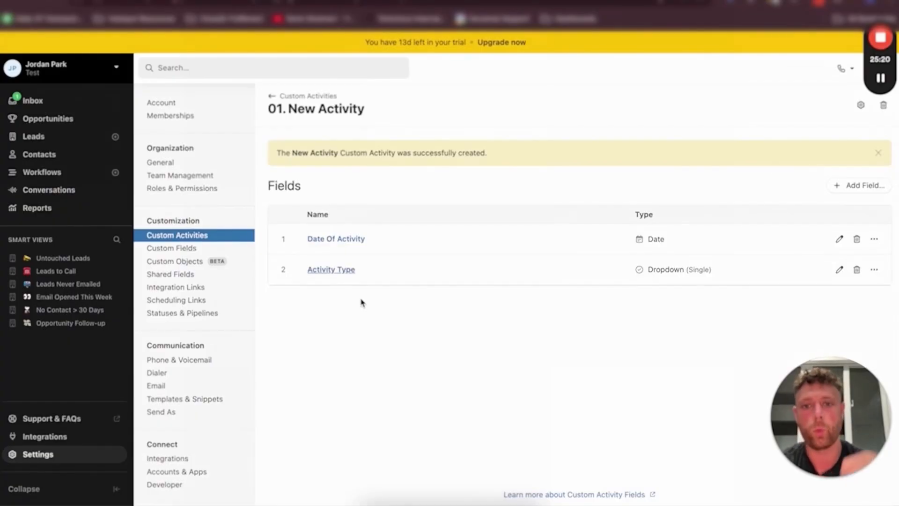
Return to the custom activities list and try again to delete the Qualification Call activity
{"action": "left_click", "coordinate": [299, 96]}
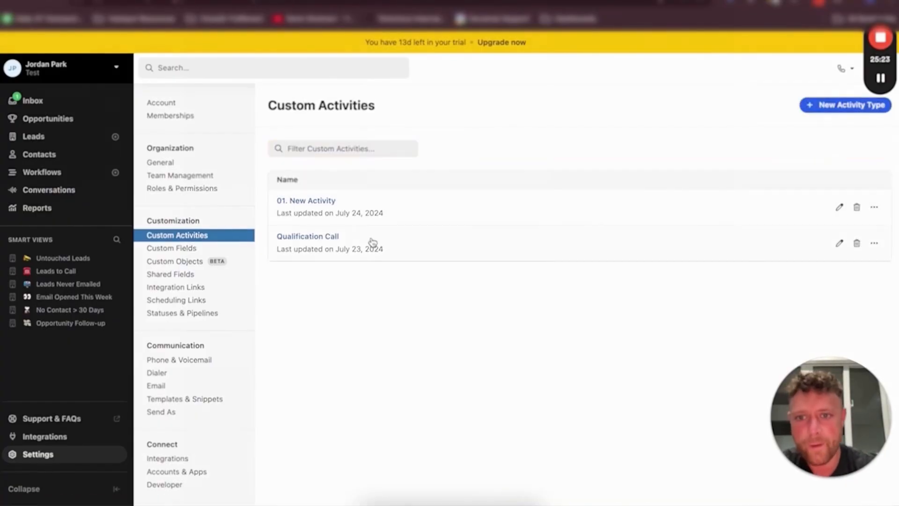
{"action": "left_click", "coordinate": [860, 249]}
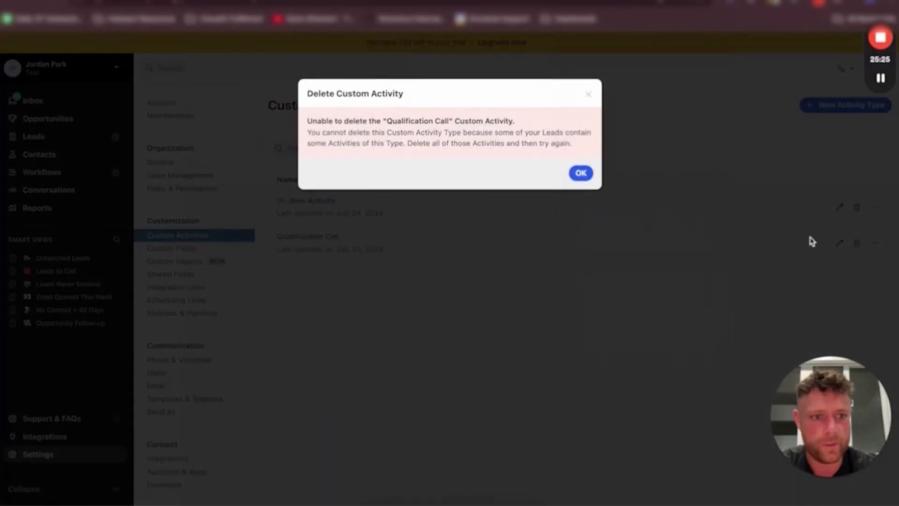
Delete the Wayne Enterprises example lead
{"action": "left_click", "coordinate": [580, 174]}
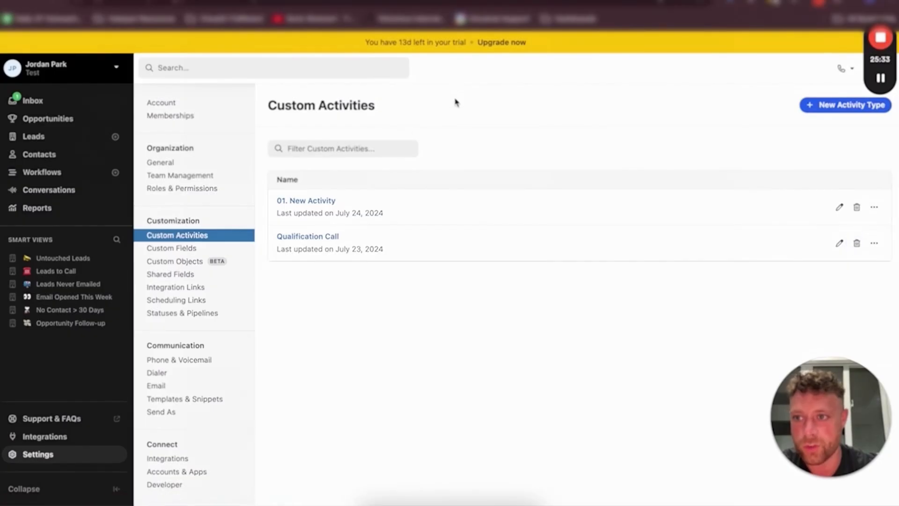
{"action": "left_click", "coordinate": [48, 102]}
{"action": "left_click", "coordinate": [51, 162]}
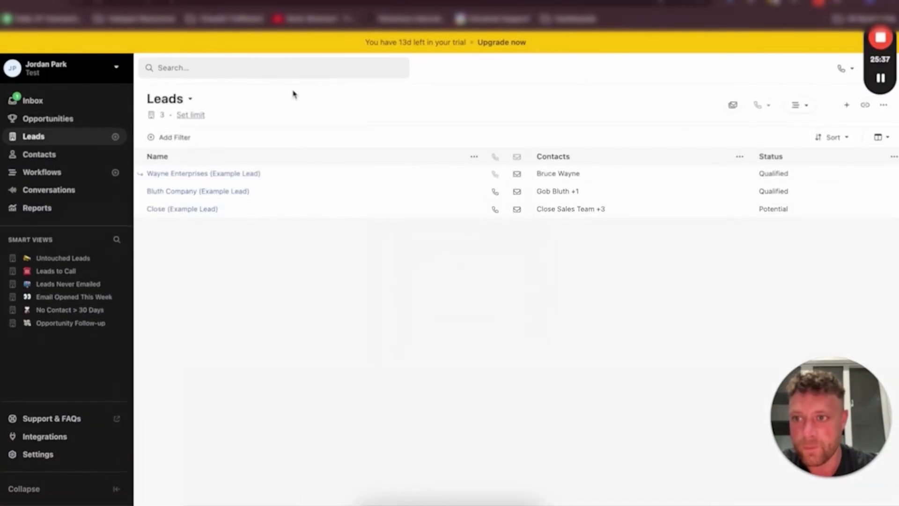
{"action": "left_click", "coordinate": [196, 176]}
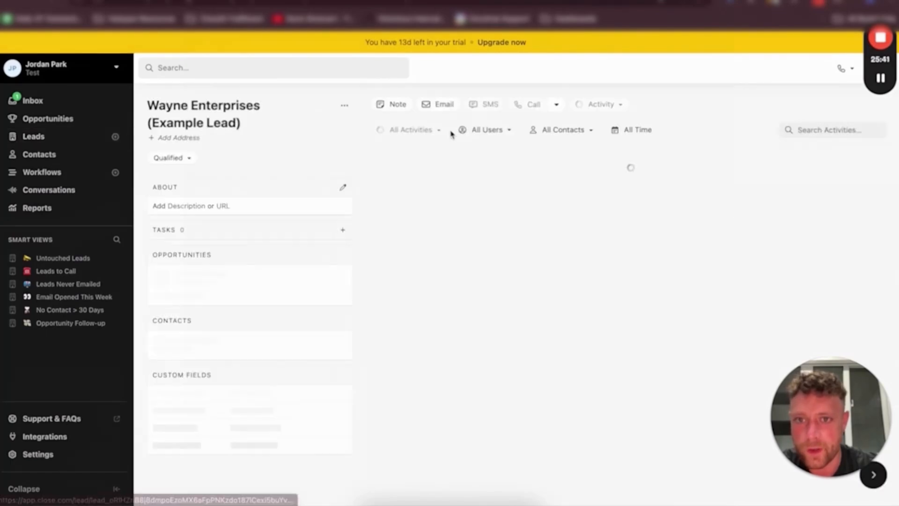
{"action": "left_click", "coordinate": [344, 106]}
{"action": "left_click", "coordinate": [315, 209]}
{"action": "left_click", "coordinate": [579, 149]}
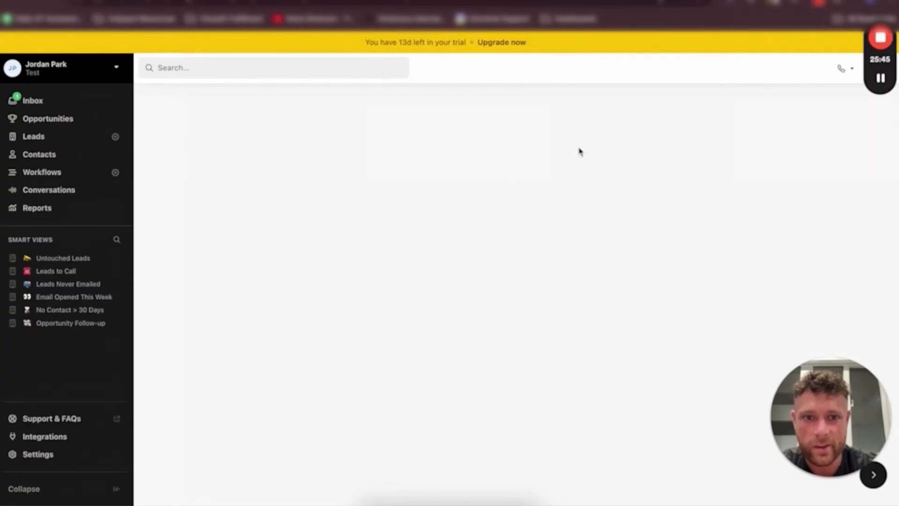
Delete the Bluth Company example lead
{"action": "left_click", "coordinate": [83, 139]}
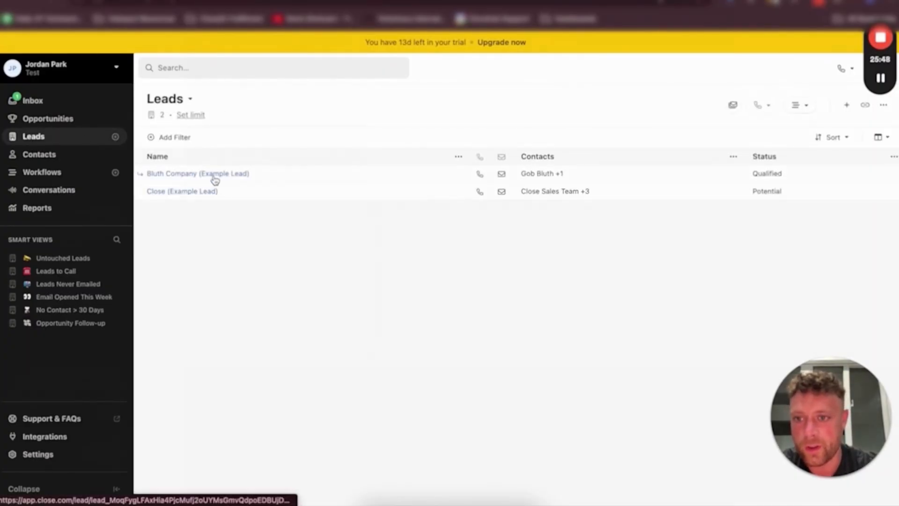
{"action": "left_click", "coordinate": [215, 178]}
{"action": "left_click", "coordinate": [345, 105]}
{"action": "left_click", "coordinate": [326, 213]}
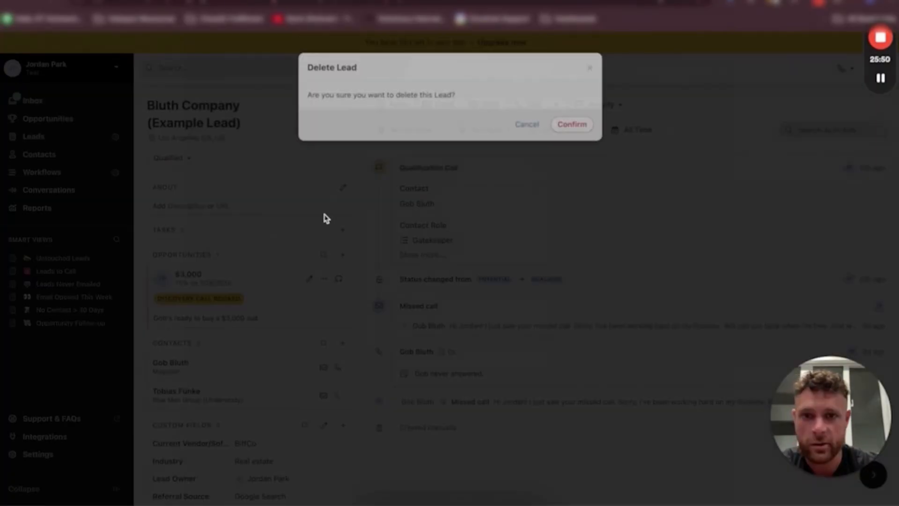
{"action": "left_click", "coordinate": [572, 124]}
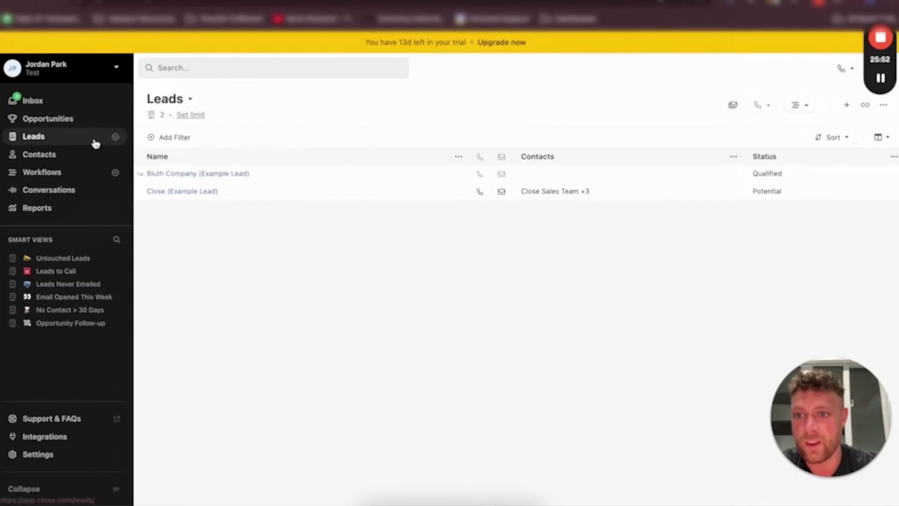
{"action": "left_click", "coordinate": [180, 174]}
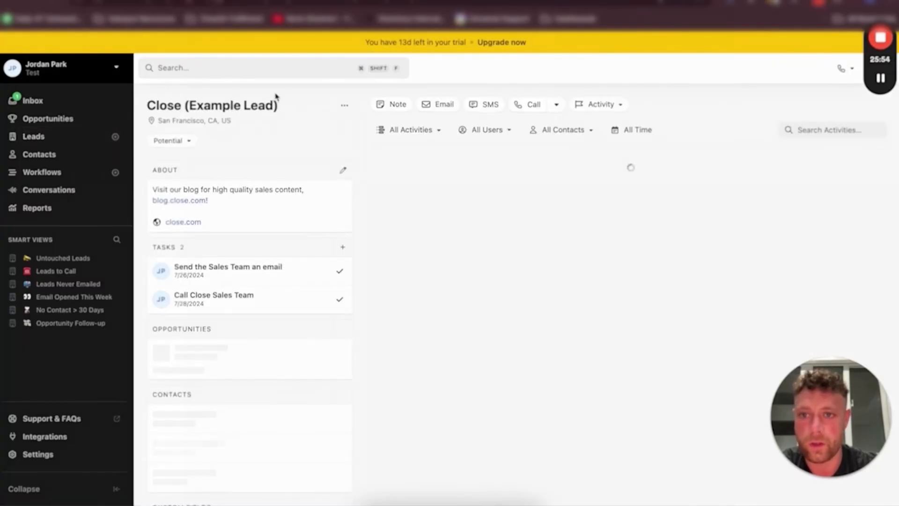
{"action": "left_click", "coordinate": [344, 105]}
{"action": "left_click", "coordinate": [311, 209]}
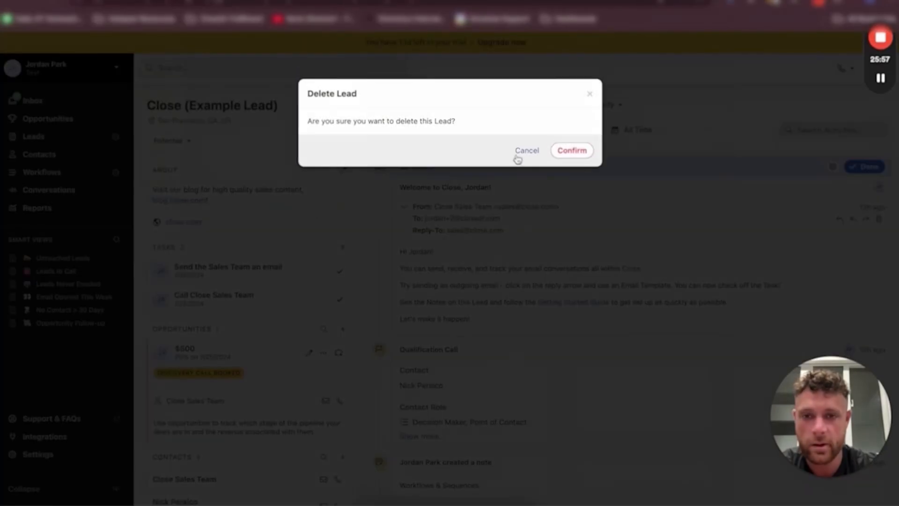
{"action": "left_click", "coordinate": [589, 94]}
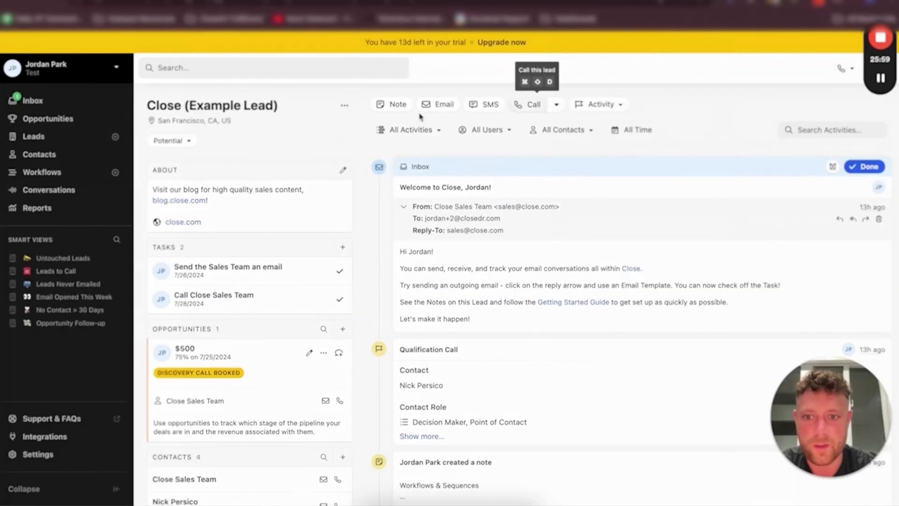
Delete the Qualification Call activity from the Close example lead's activity feed
{"action": "scroll", "coordinate": [356, 220], "scroll_direction": "down", "scroll_amount": 3}
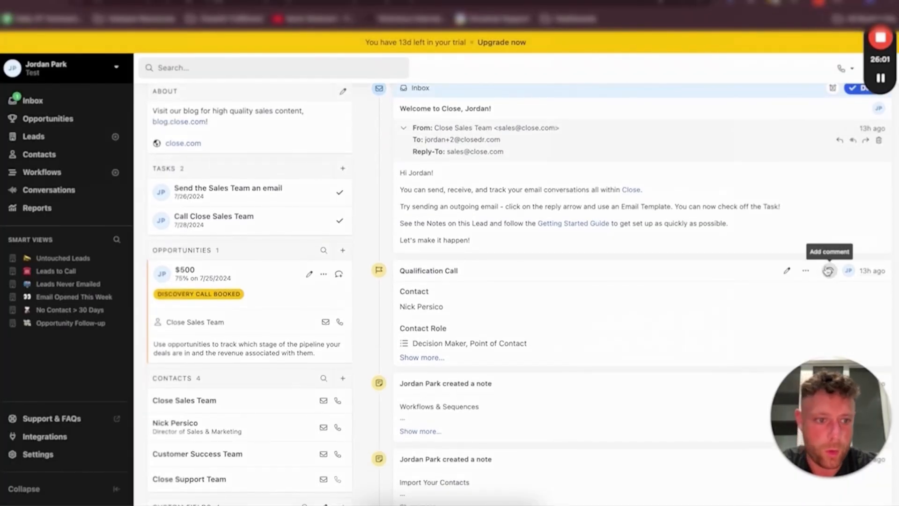
{"action": "left_click", "coordinate": [806, 270]}
{"action": "left_click", "coordinate": [758, 307]}
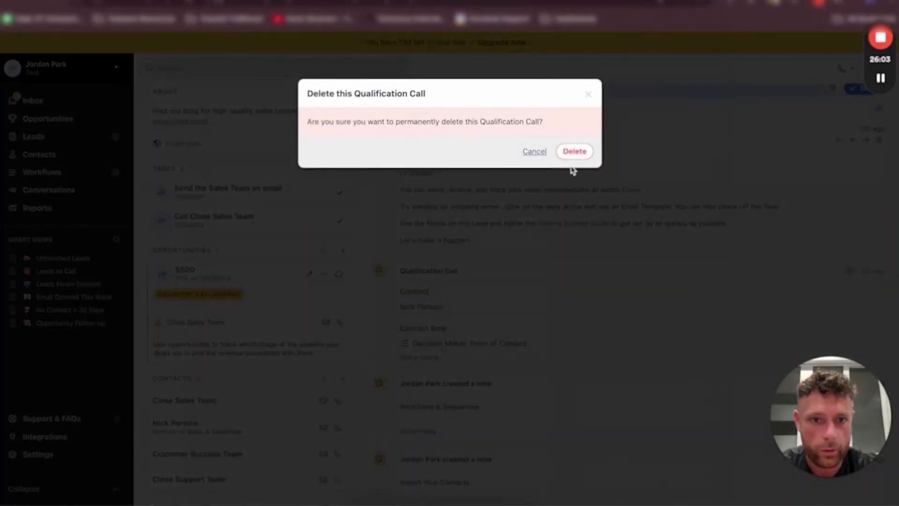
{"action": "left_click", "coordinate": [575, 151]}
{"action": "scroll", "coordinate": [491, 325], "scroll_direction": "up", "scroll_amount": 3}
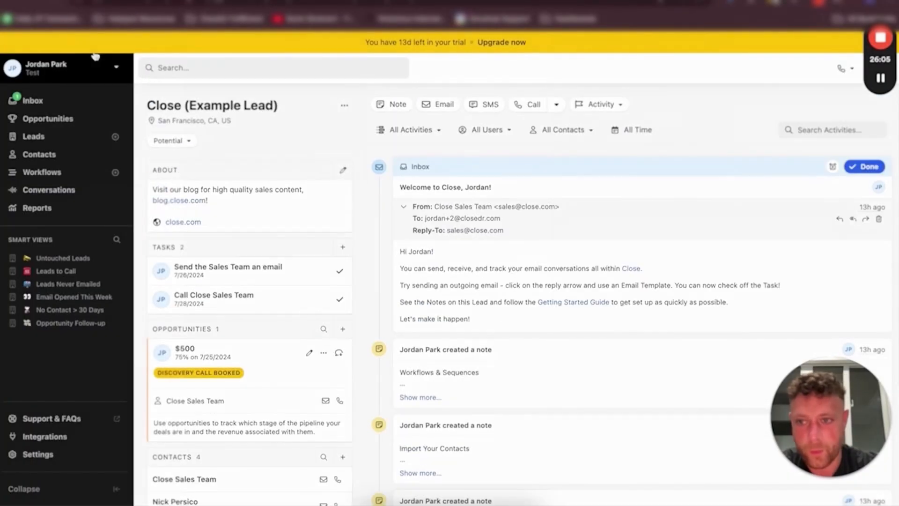
Delete the Qualification Call custom activity in the custom activities settings
{"action": "left_click", "coordinate": [42, 135]}
{"action": "left_click", "coordinate": [38, 454]}
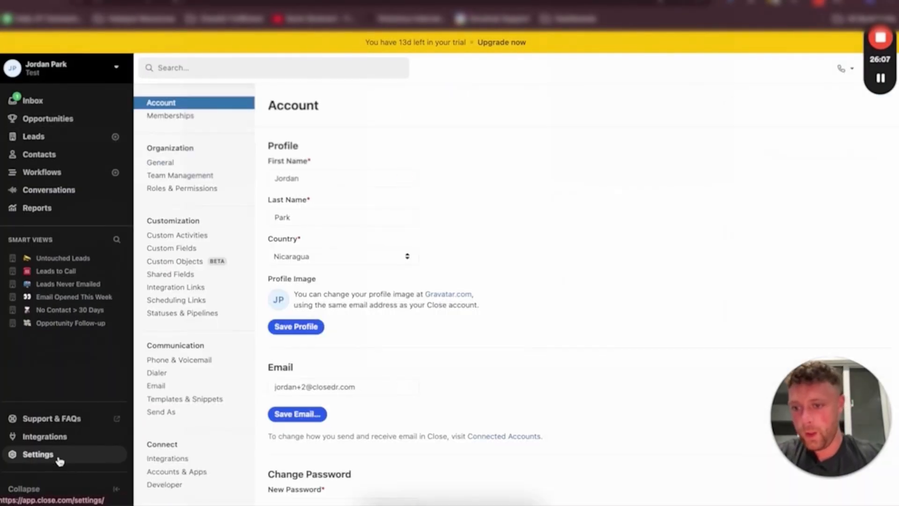
{"action": "left_click", "coordinate": [181, 235]}
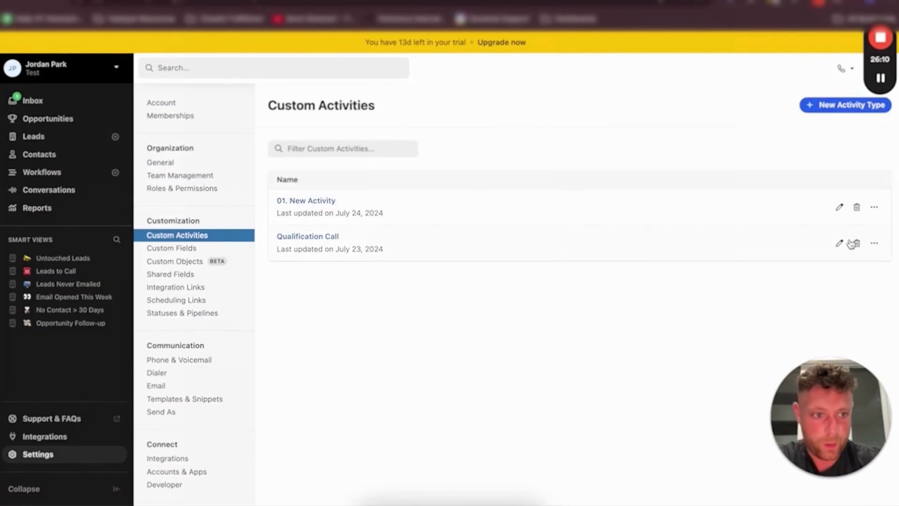
{"action": "left_click", "coordinate": [851, 244]}
{"action": "left_click", "coordinate": [575, 168]}
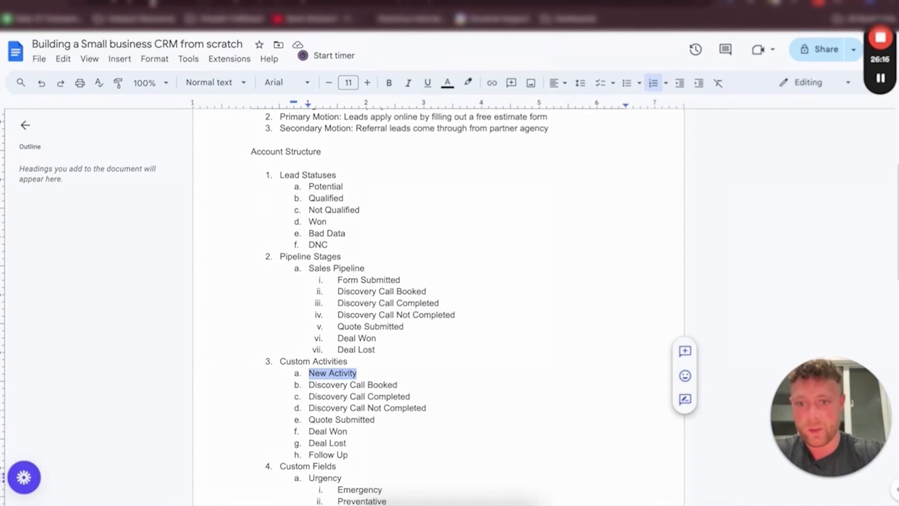
Create a custom activity named Discovery Call Booked, copying the name from the planning doc
{"action": "left_click_drag", "start_coordinate": [312, 381], "coordinate": [407, 383]}
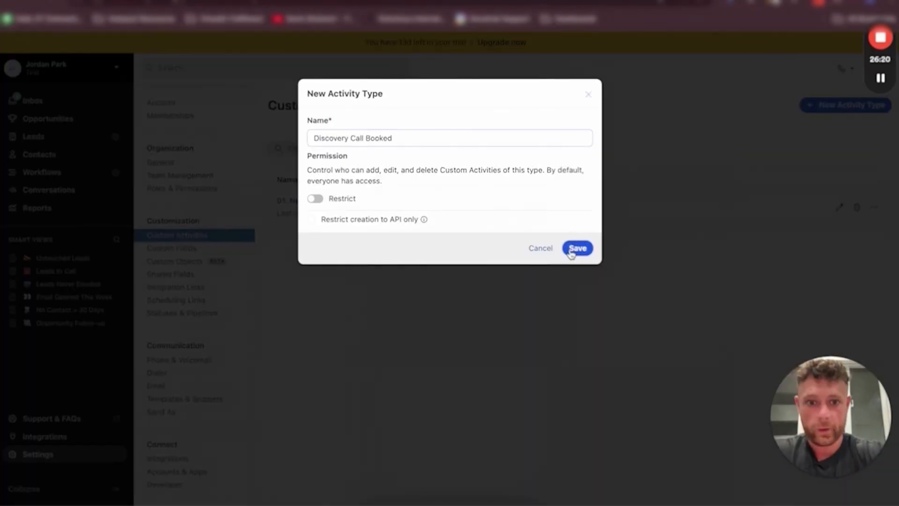
{"action": "left_click", "coordinate": [575, 249]}
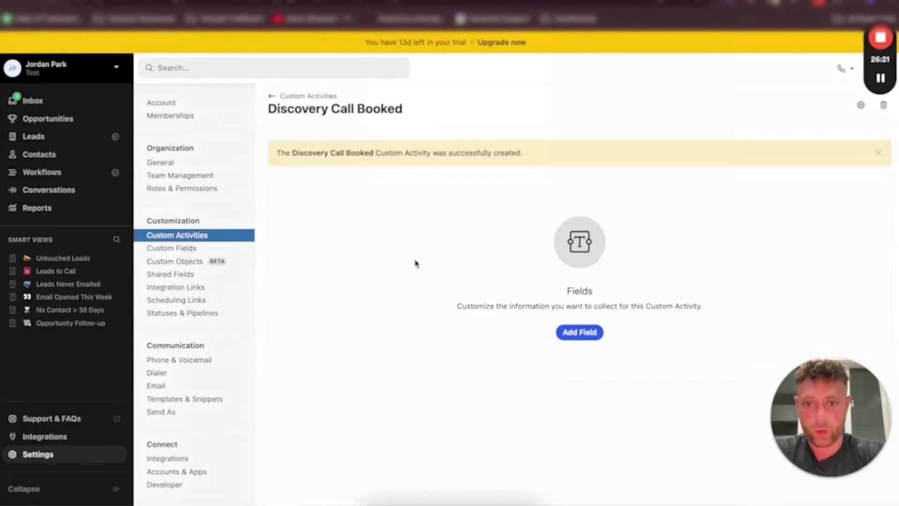
Rename the activity type to 02. Discovery Call Booked
{"action": "left_click", "coordinate": [861, 105]}
{"action": "left_click", "coordinate": [313, 137]}
{"action": "type", "text": "02. Discovery Call Booked"}
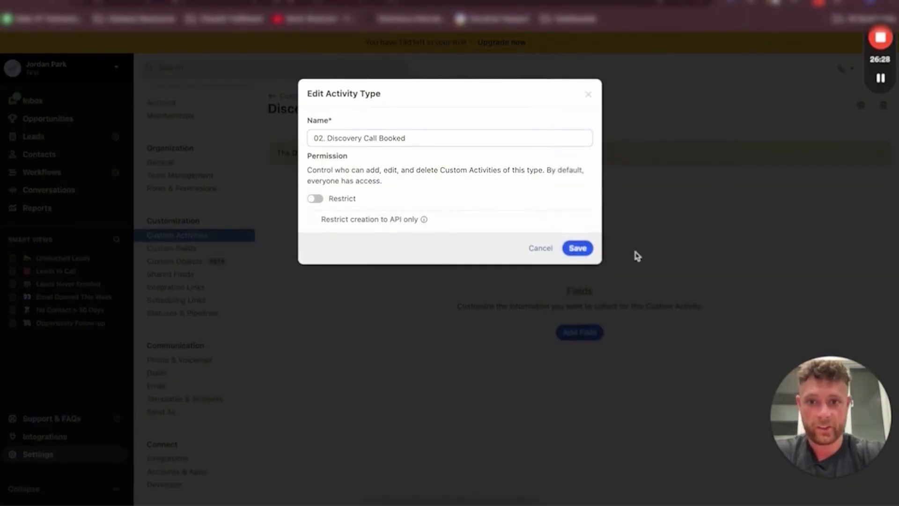
{"action": "left_click", "coordinate": [577, 248]}
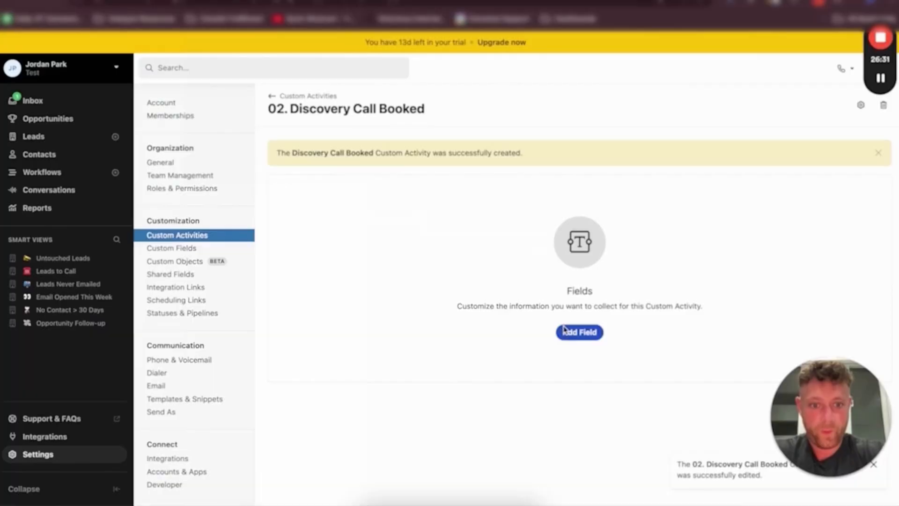
Add a Date field named Date Booked to the 02. Discovery Call Booked activity
{"action": "left_click", "coordinate": [569, 330]}
{"action": "left_click", "coordinate": [372, 156]}
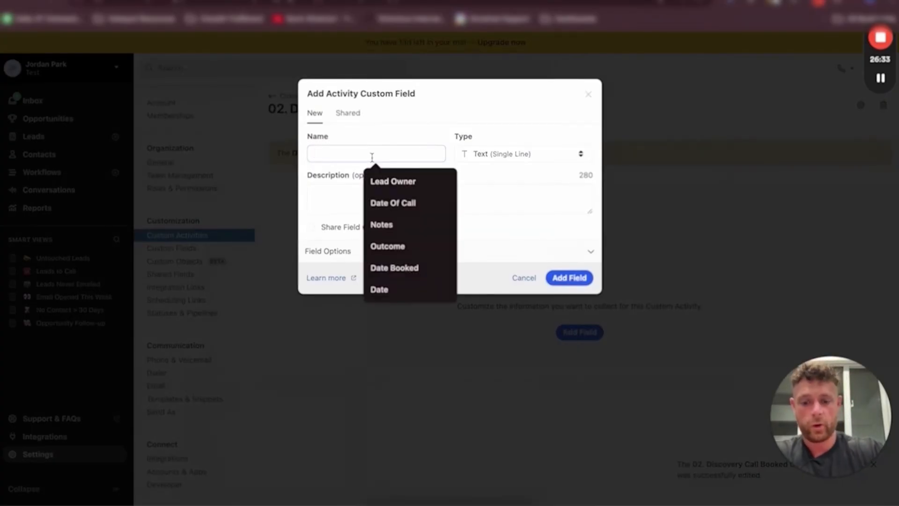
{"action": "type", "text": "Date Booked"}
{"action": "left_click", "coordinate": [515, 153]}
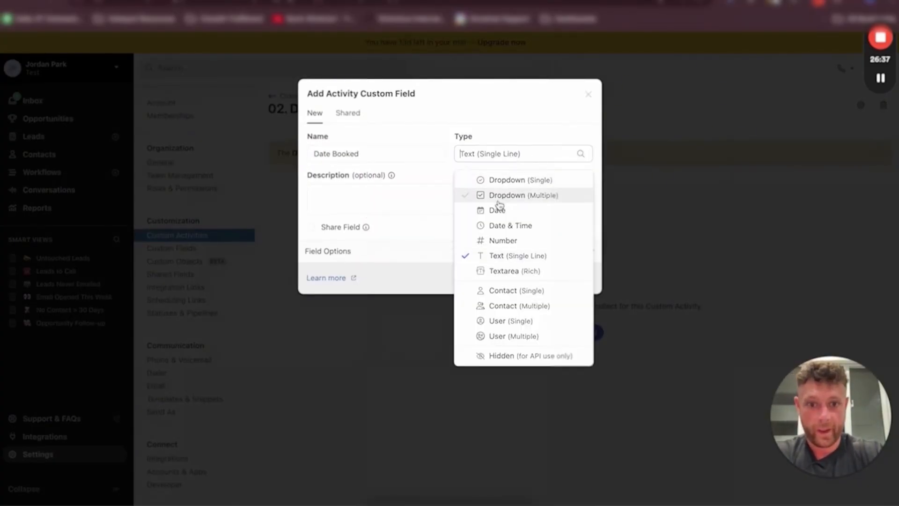
{"action": "left_click", "coordinate": [497, 210]}
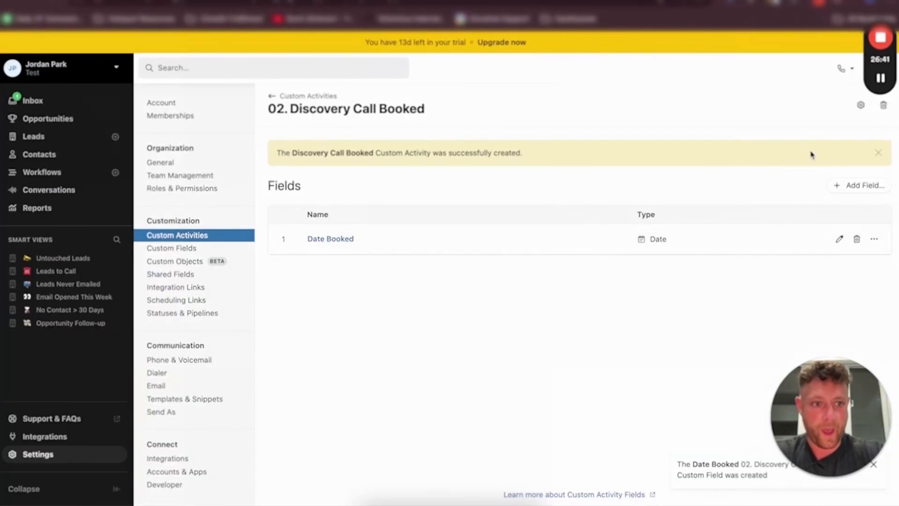
Add a Date field named Date Of Call to the activity
{"action": "left_click", "coordinate": [860, 185]}
{"action": "type", "text": "D"}
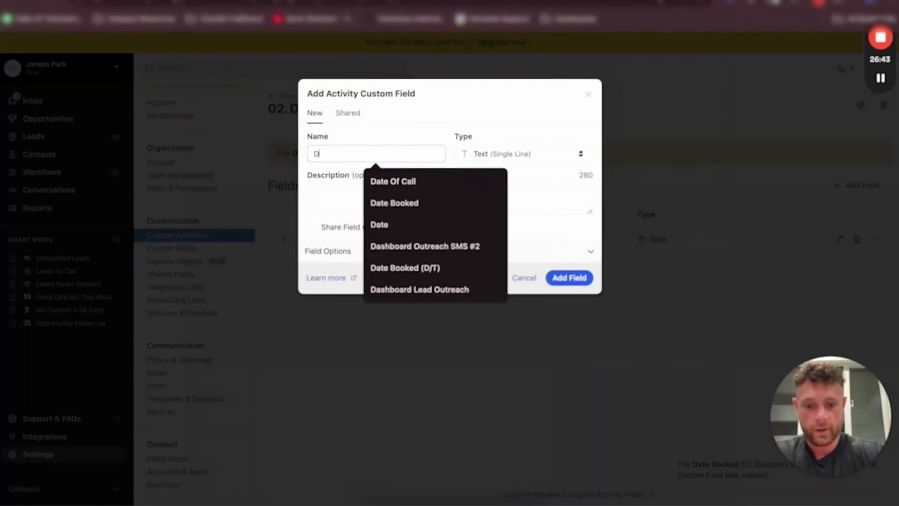
{"action": "type", "text": "ate Of Call"}
{"action": "left_click", "coordinate": [505, 154]}
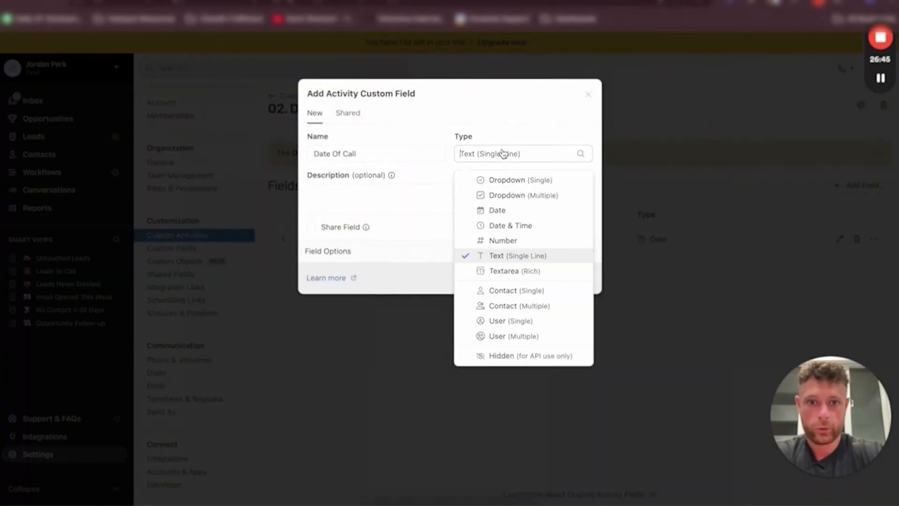
{"action": "left_click", "coordinate": [499, 211]}
{"action": "left_click", "coordinate": [442, 205]}
{"action": "left_click", "coordinate": [564, 279]}
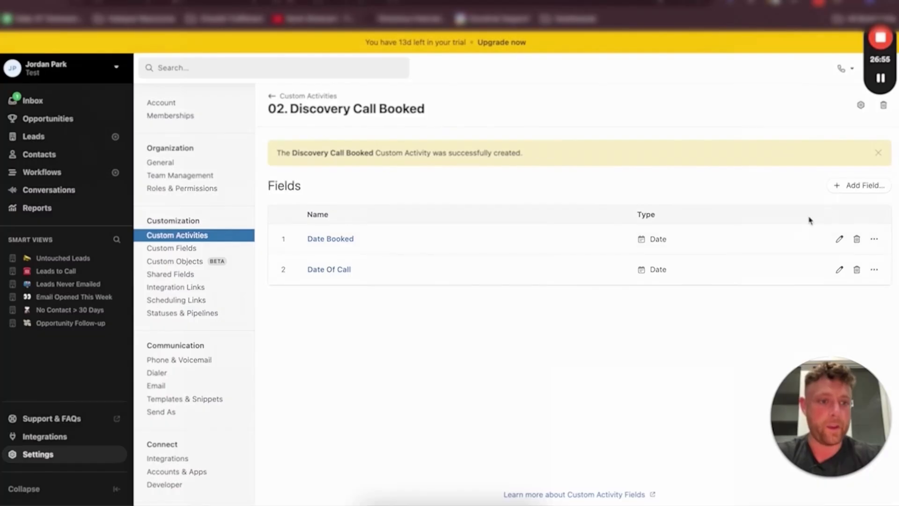
Add a User (Single) field named Lead Owner to the activity
{"action": "left_click", "coordinate": [858, 185]}
{"action": "left_click", "coordinate": [365, 160]}
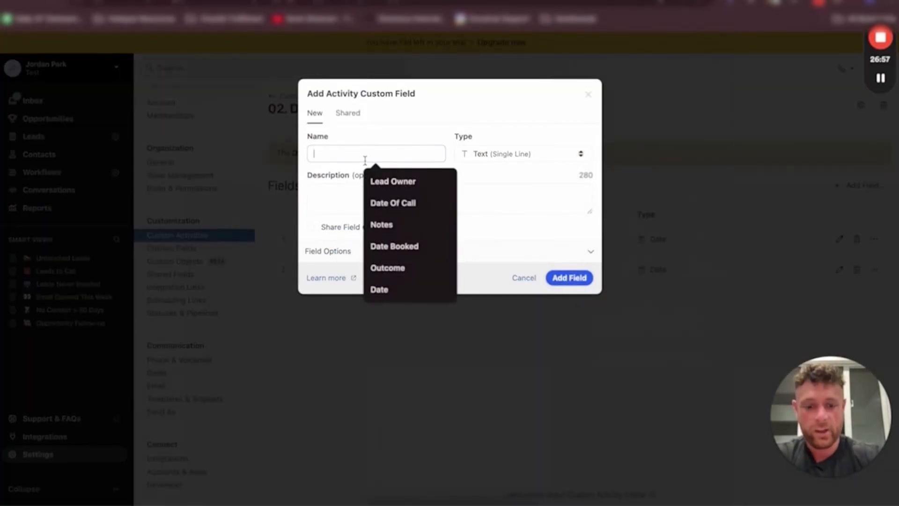
{"action": "type", "text": "Lead Owner"}
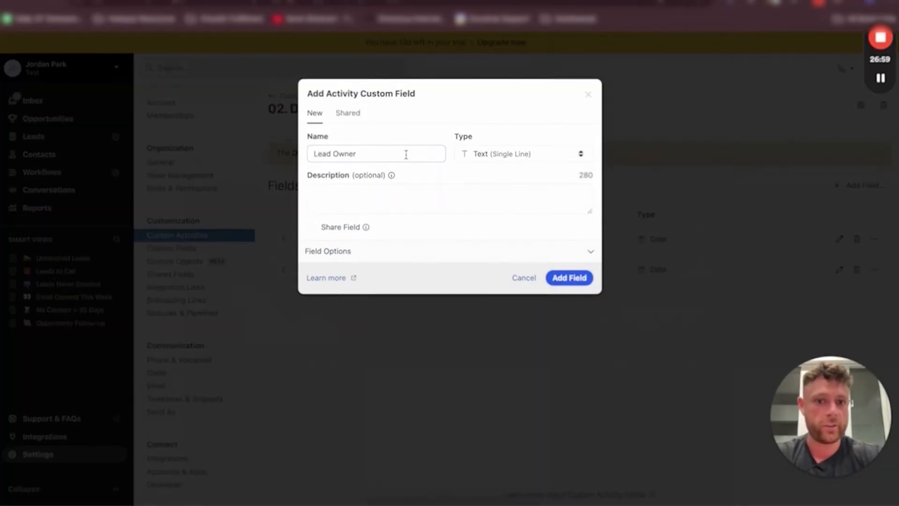
{"action": "left_click", "coordinate": [511, 158]}
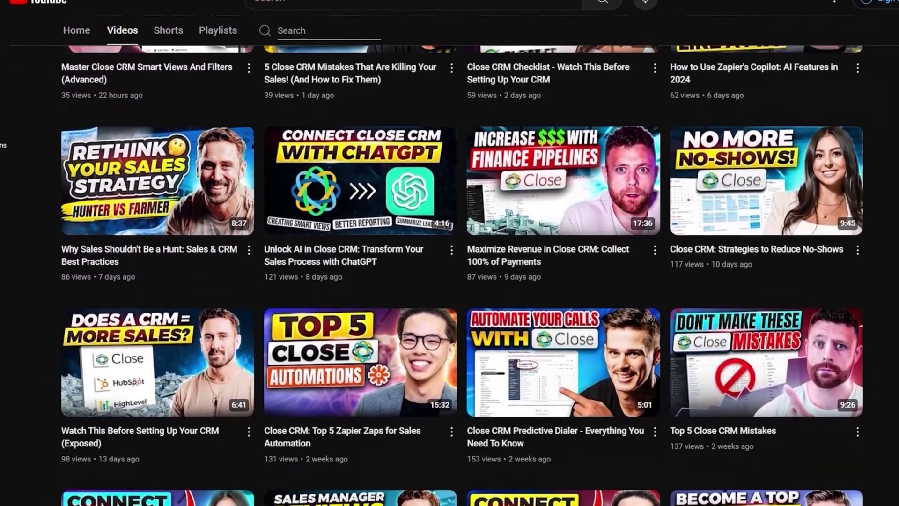
{"action": "scroll", "coordinate": [462, 275], "scroll_direction": "down", "scroll_amount": 3}
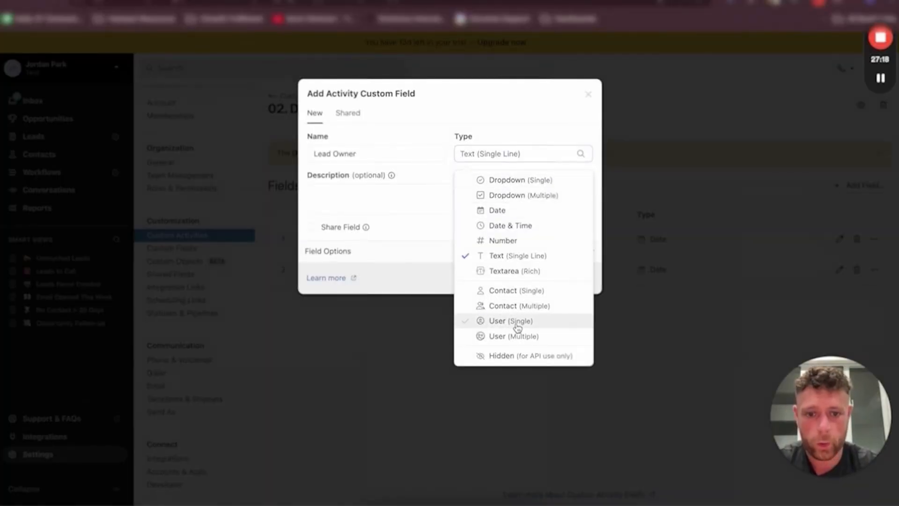
{"action": "left_click", "coordinate": [510, 325]}
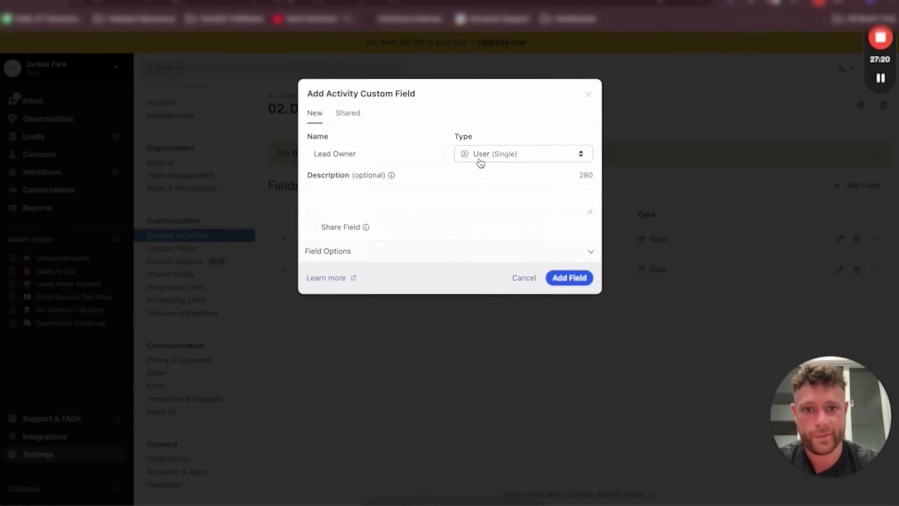
{"action": "left_click", "coordinate": [558, 279]}
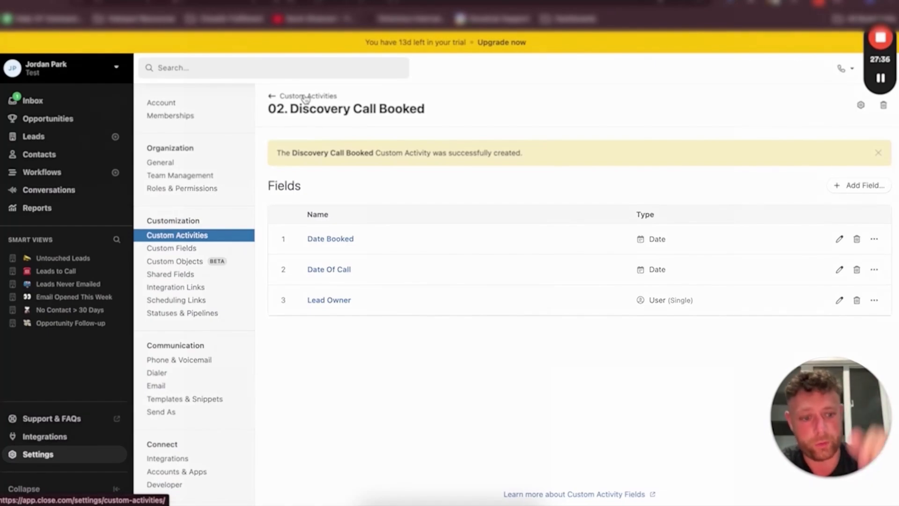
Create a new custom activity type named 03. Discovery Call Completed, copying the name from the planning doc
{"action": "left_click", "coordinate": [306, 97]}
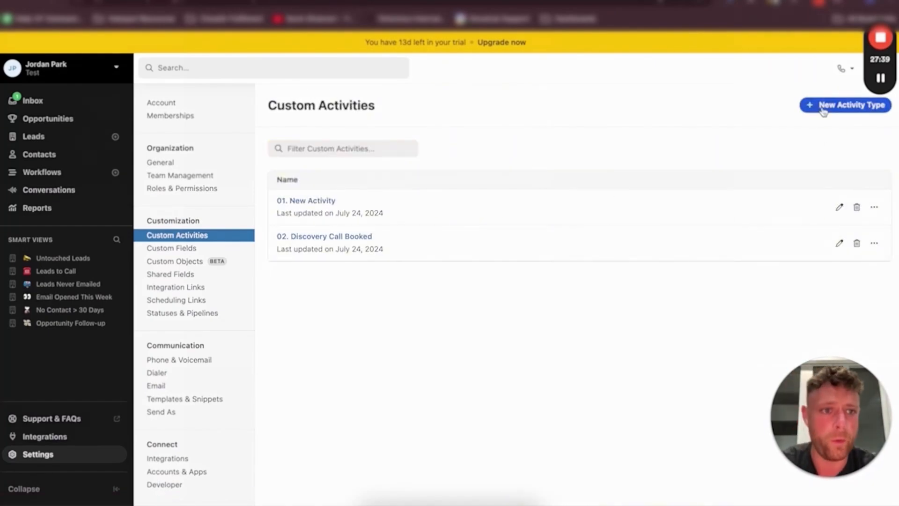
{"action": "left_click", "coordinate": [825, 106]}
{"action": "left_click", "coordinate": [141, 2]}
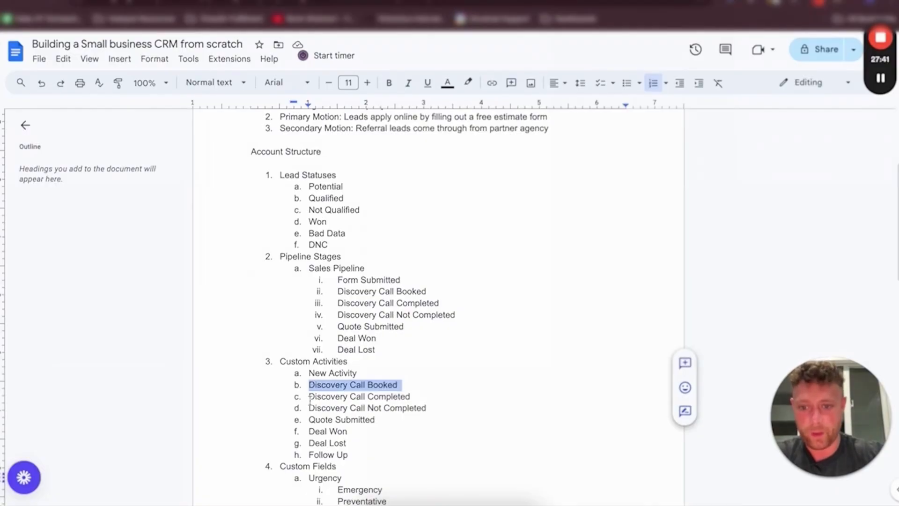
{"action": "left_click_drag", "start_coordinate": [310, 397], "coordinate": [436, 398]}
{"action": "key", "text": "ctrl+c"}
{"action": "key", "text": "ctrl+Tab"}
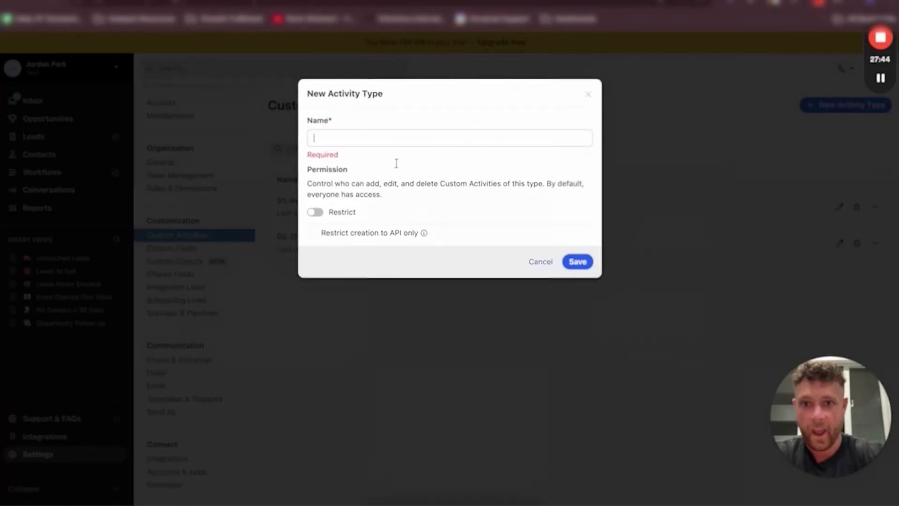
{"action": "left_click", "coordinate": [379, 138]}
{"action": "key", "text": "ctrl+v"}
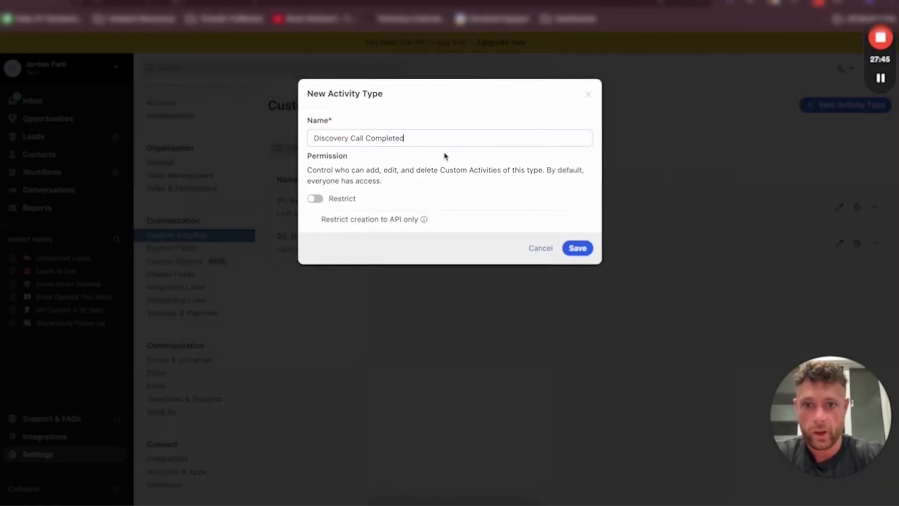
{"action": "left_click", "coordinate": [313, 138]}
{"action": "type", "text": "03."}
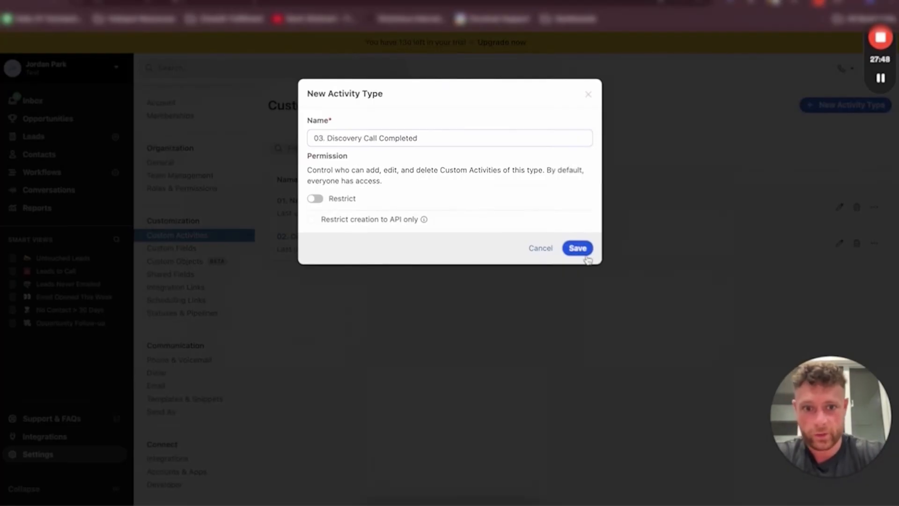
{"action": "left_click", "coordinate": [579, 249]}
Add a User (Single) field named Lead Owner to the 03. Discovery Call Completed activity
{"action": "left_click", "coordinate": [577, 330]}
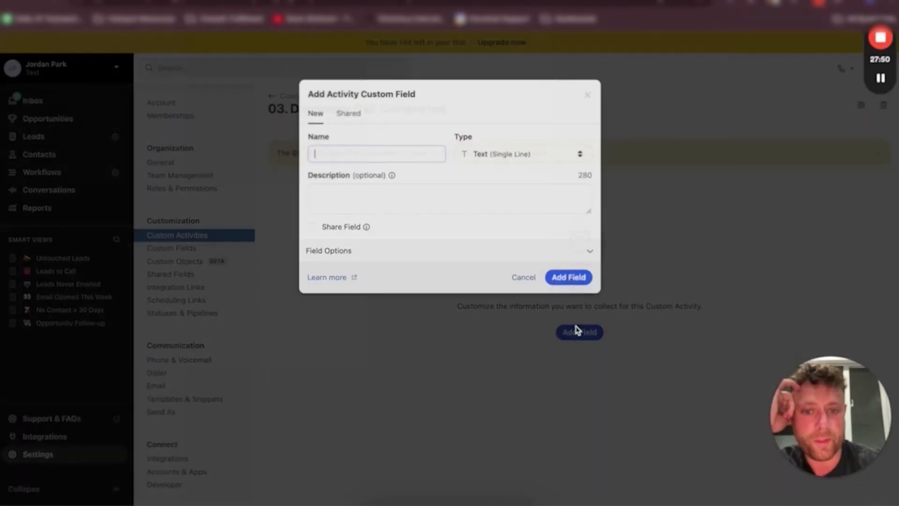
{"action": "left_click", "coordinate": [359, 151]}
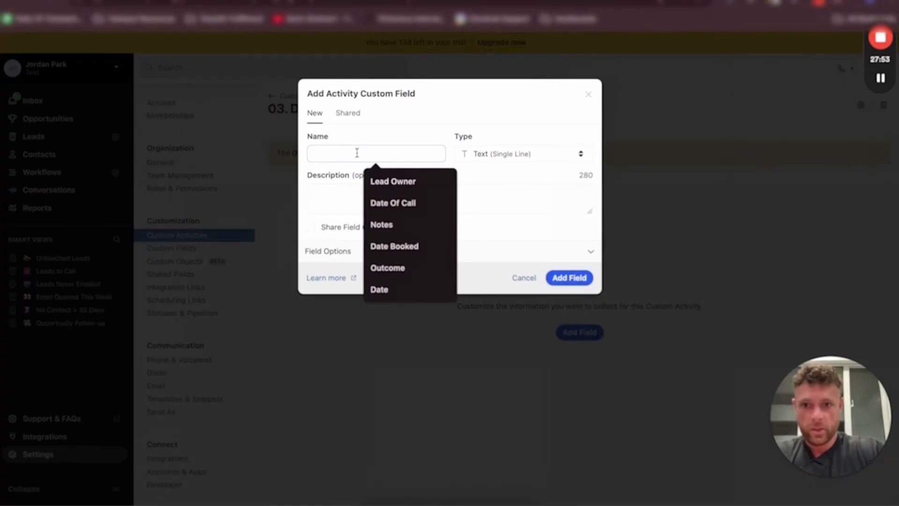
{"action": "type", "text": "Lea"}
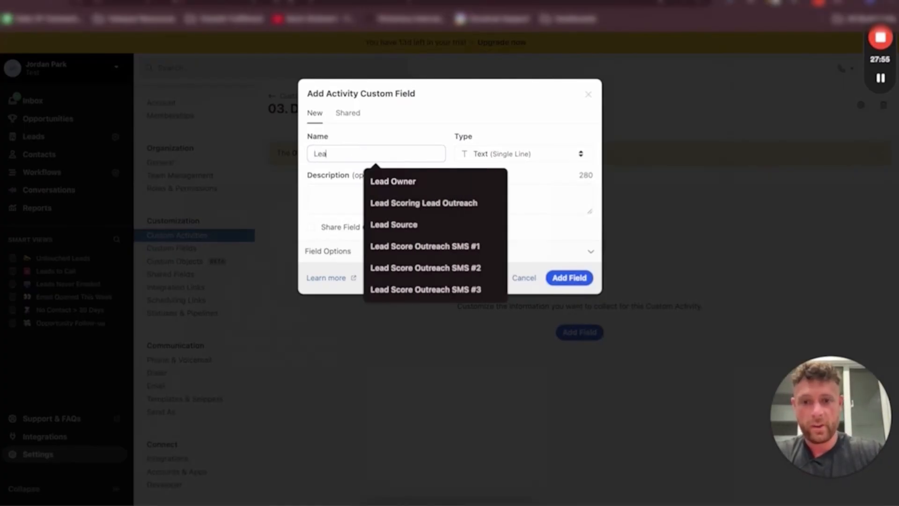
{"action": "type", "text": "d Owner"}
{"action": "left_click", "coordinate": [522, 153]}
{"action": "left_click", "coordinate": [508, 322]}
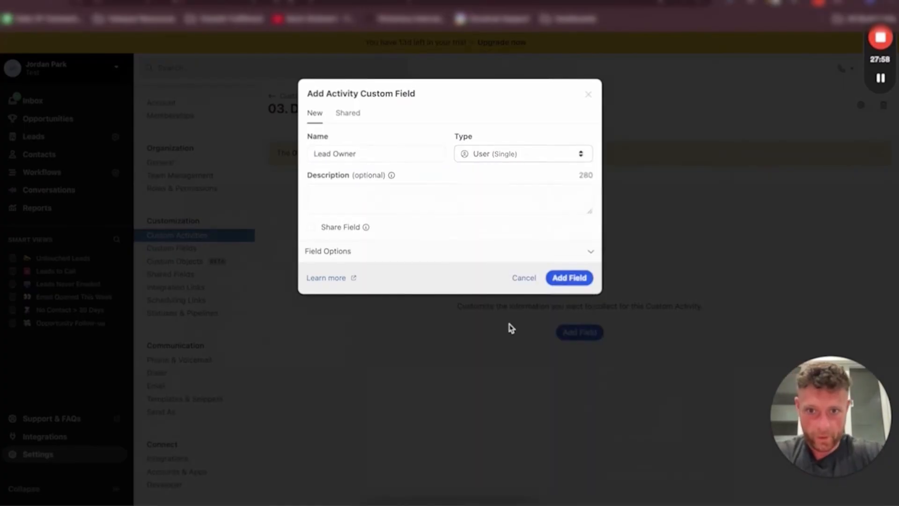
{"action": "left_click", "coordinate": [424, 205]}
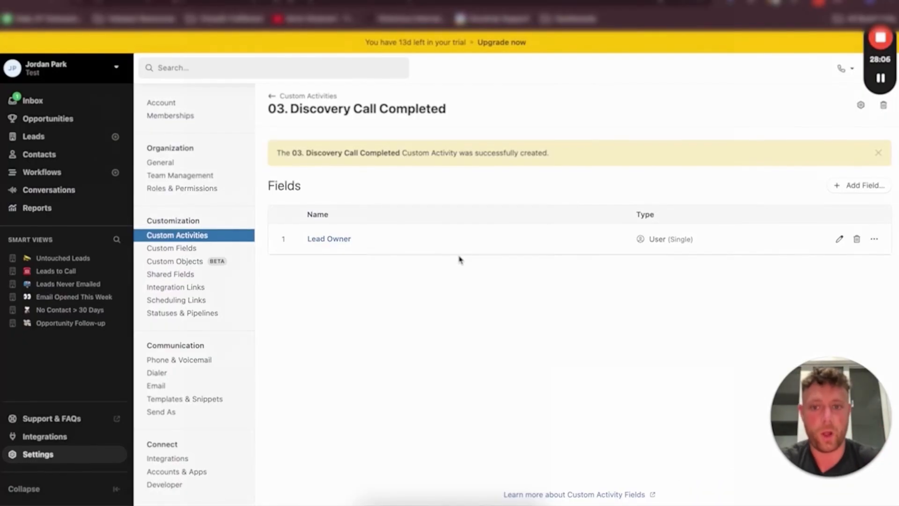
Add a Date field named Date Of Call to the activity
{"action": "left_click", "coordinate": [860, 186]}
{"action": "left_click", "coordinate": [379, 154]}
{"action": "type", "text": "Date "}
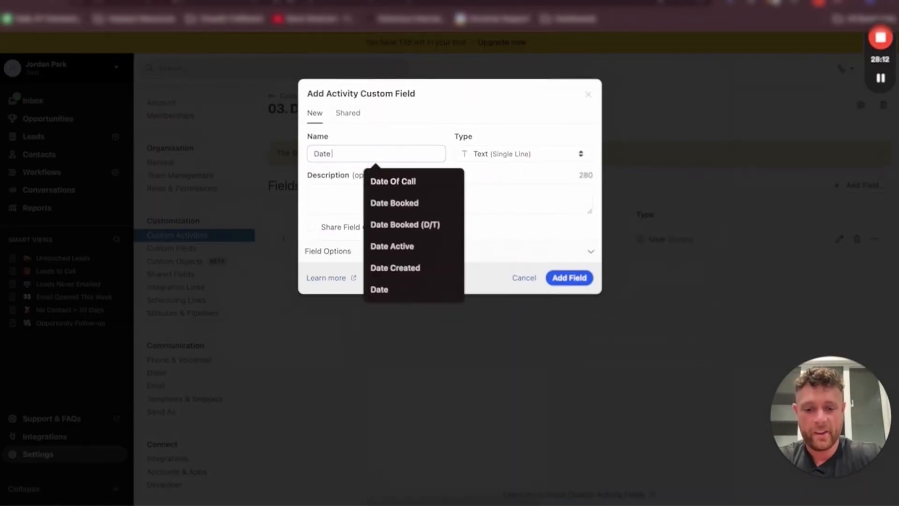
{"action": "type", "text": "Of Call"}
{"action": "left_click", "coordinate": [506, 155]}
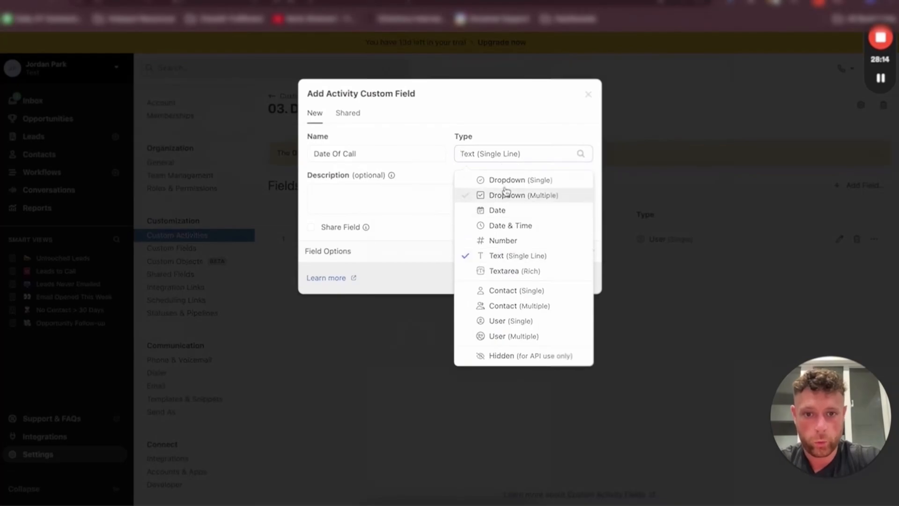
{"action": "left_click", "coordinate": [501, 207]}
{"action": "left_click", "coordinate": [445, 200]}
{"action": "left_click", "coordinate": [563, 277]}
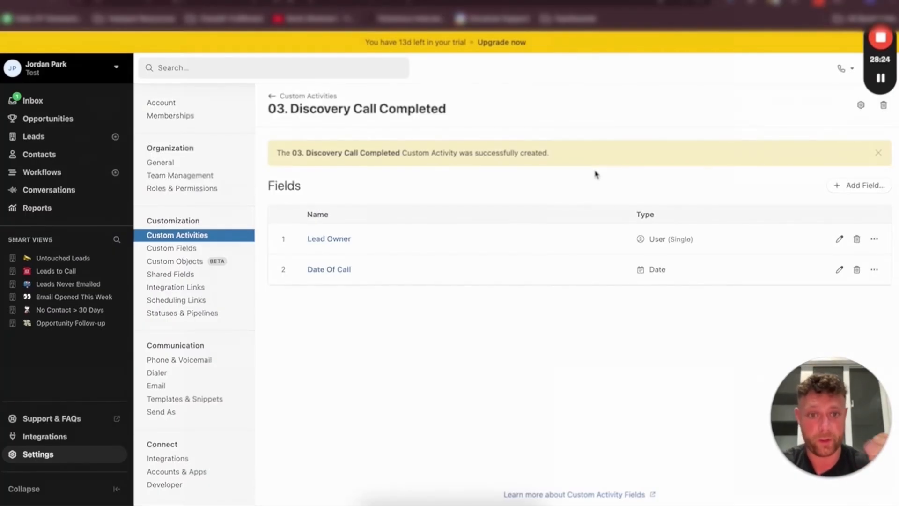
Add a Textarea (Rich) field named What is the problem? and then delete it again
{"action": "left_click", "coordinate": [861, 186]}
{"action": "left_click", "coordinate": [337, 154]}
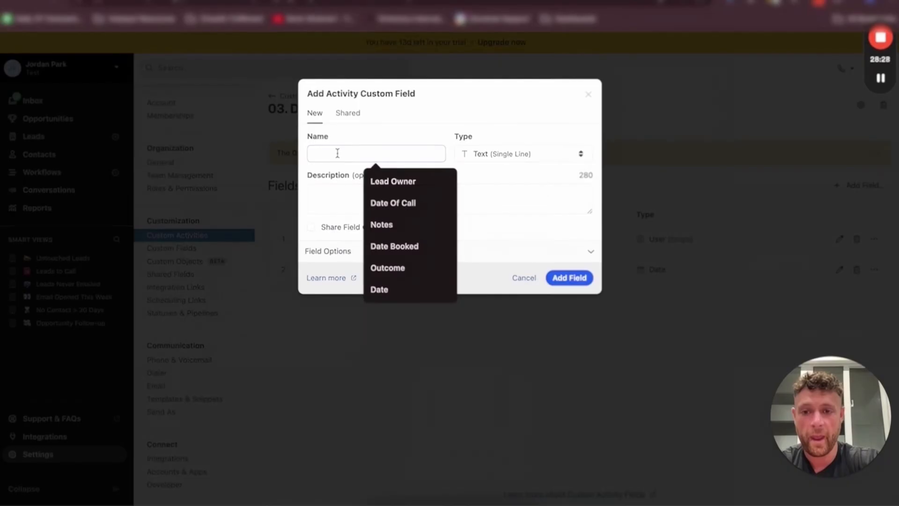
{"action": "type", "text": "What is th"}
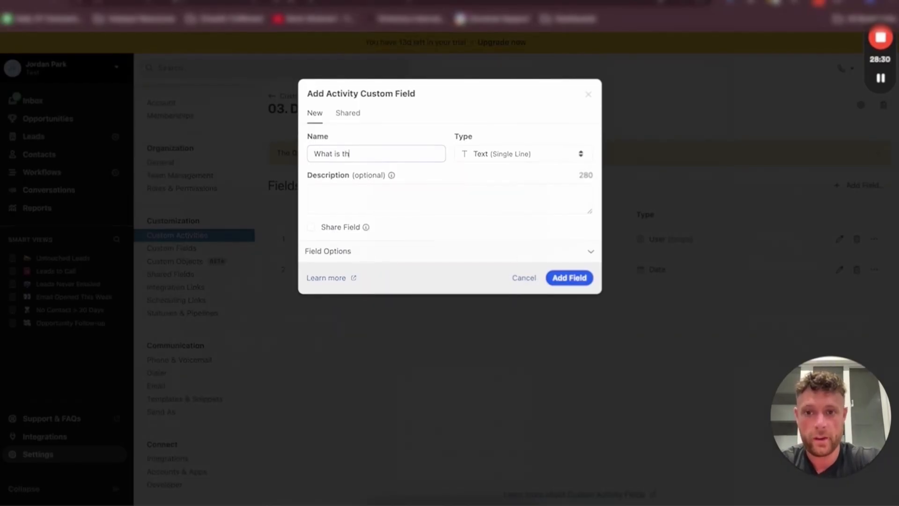
{"action": "type", "text": "e problem?"}
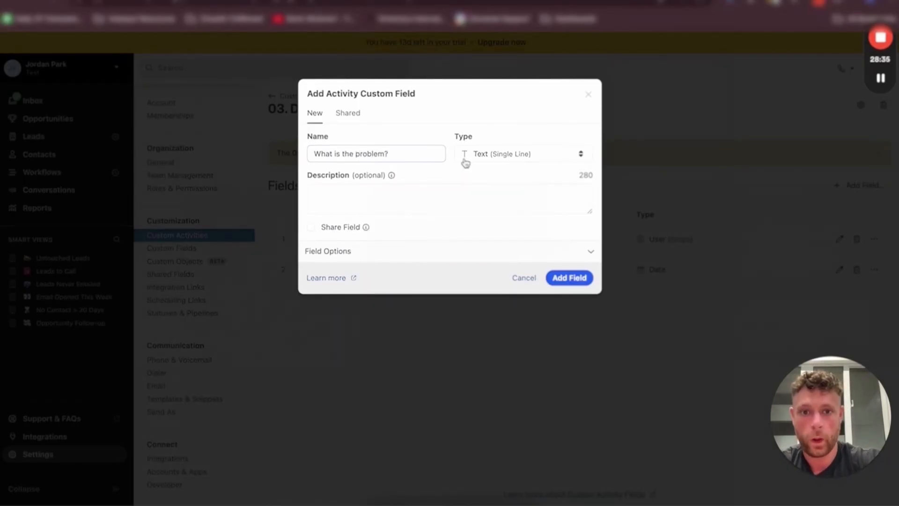
{"action": "left_click", "coordinate": [484, 157]}
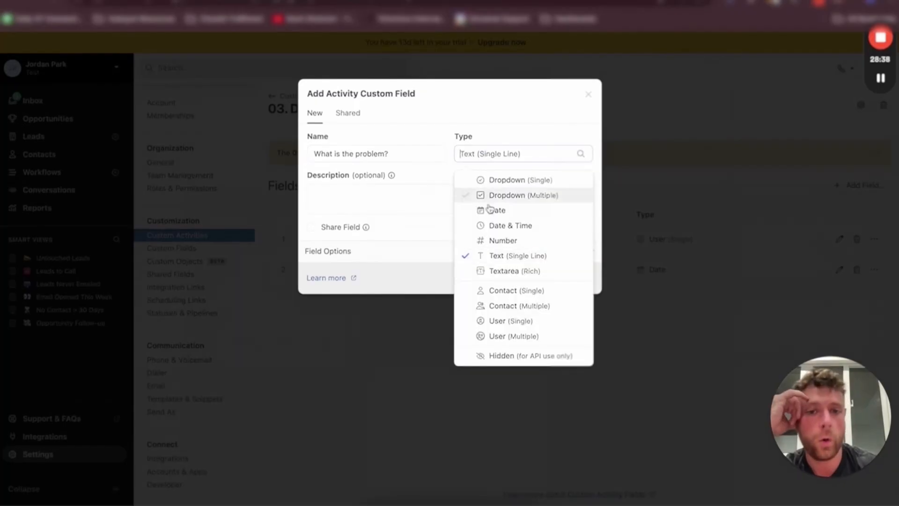
{"action": "left_click", "coordinate": [499, 272]}
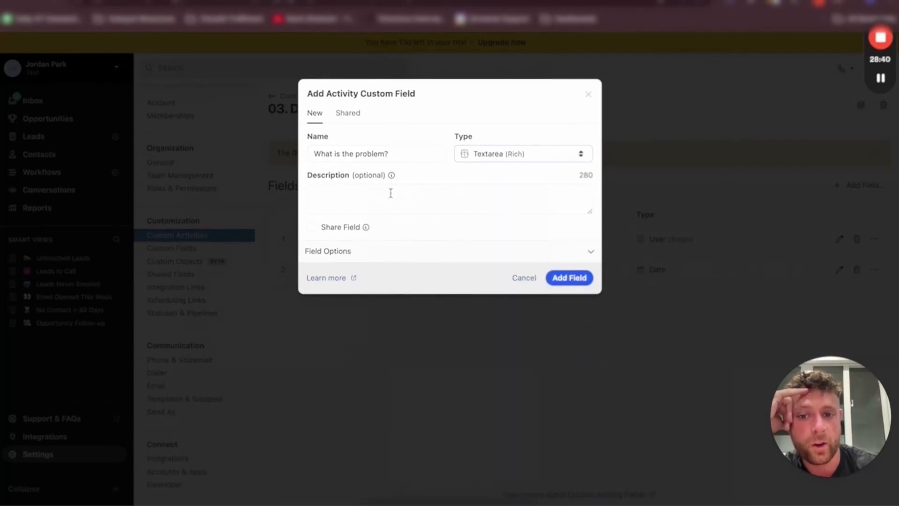
{"action": "left_click", "coordinate": [572, 279]}
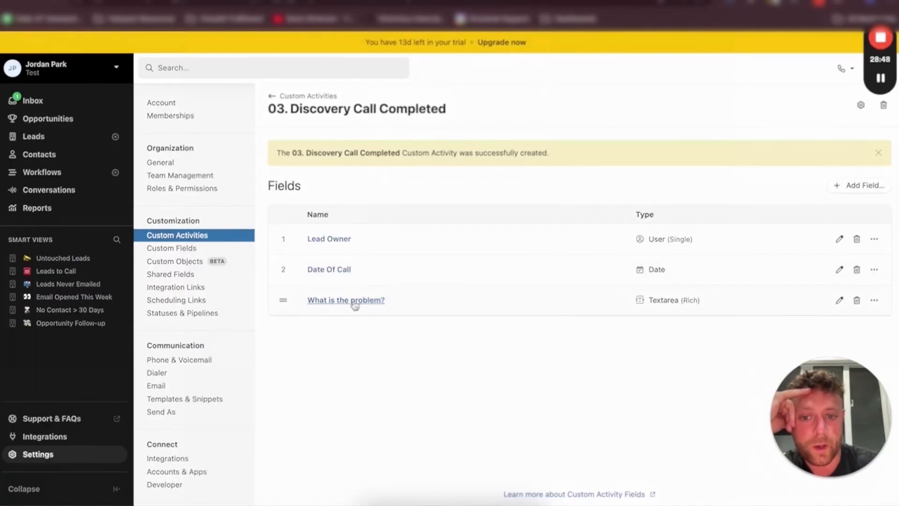
{"action": "left_click", "coordinate": [856, 300]}
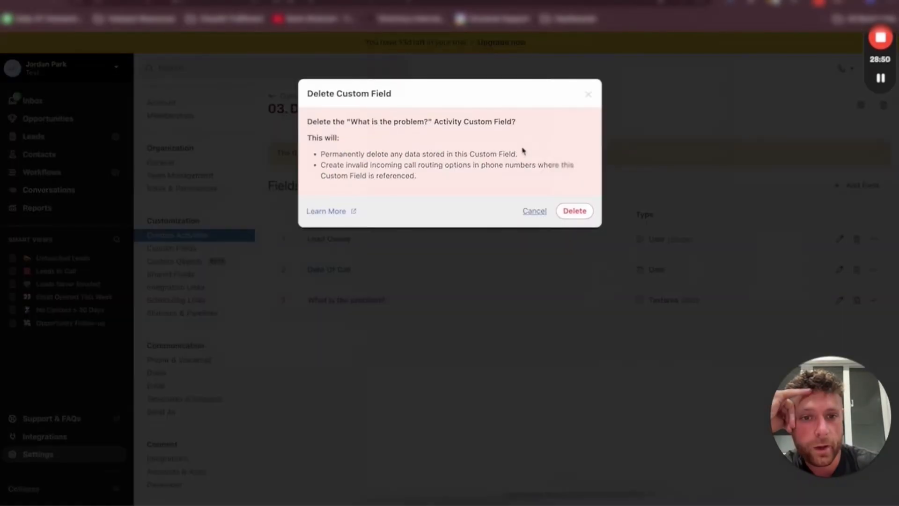
{"action": "left_click", "coordinate": [575, 211]}
Start a new Dropdown (Single) field named Issue on the activity
{"action": "left_click", "coordinate": [856, 186]}
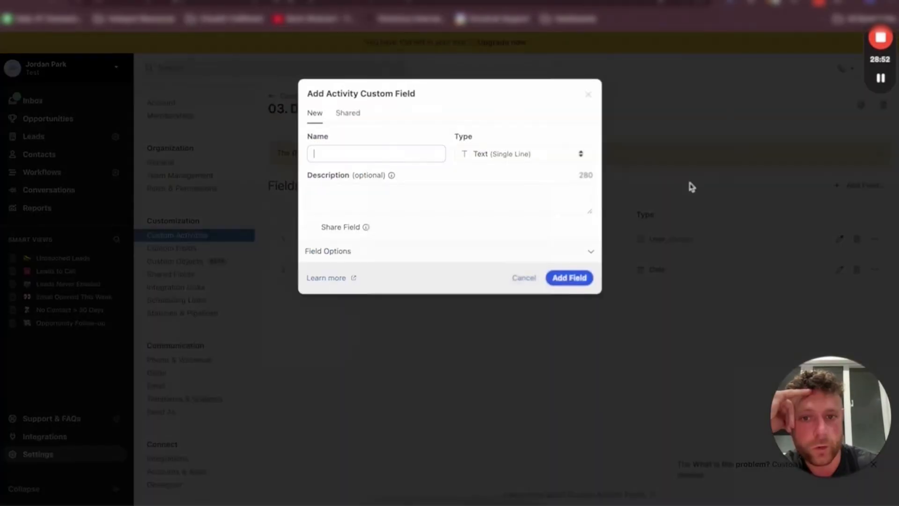
{"action": "left_click", "coordinate": [346, 156]}
{"action": "left_click", "coordinate": [463, 152]}
{"action": "left_click", "coordinate": [438, 135]}
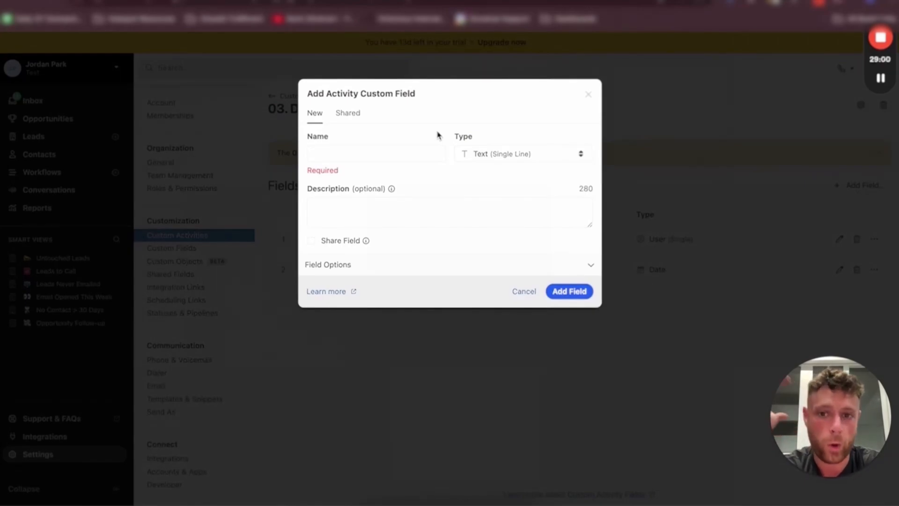
{"action": "left_click", "coordinate": [365, 156]}
{"action": "type", "text": "Issue"}
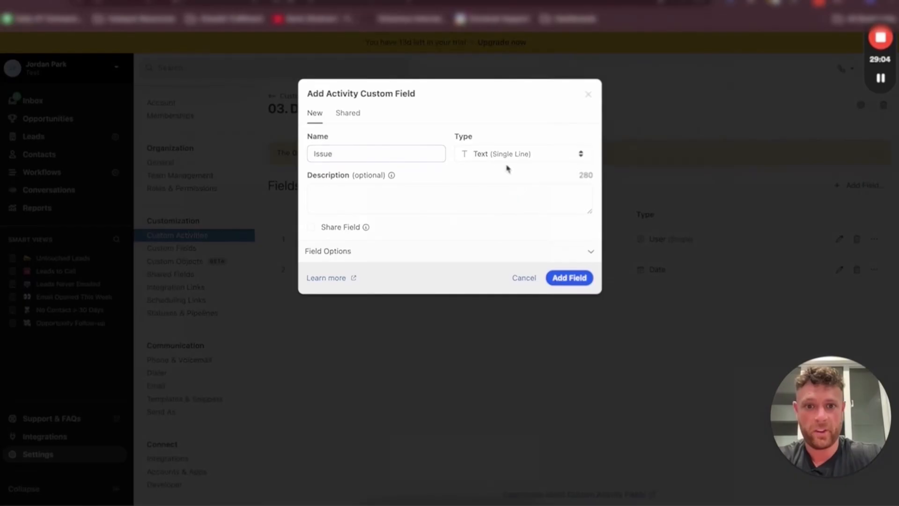
{"action": "left_click", "coordinate": [508, 158]}
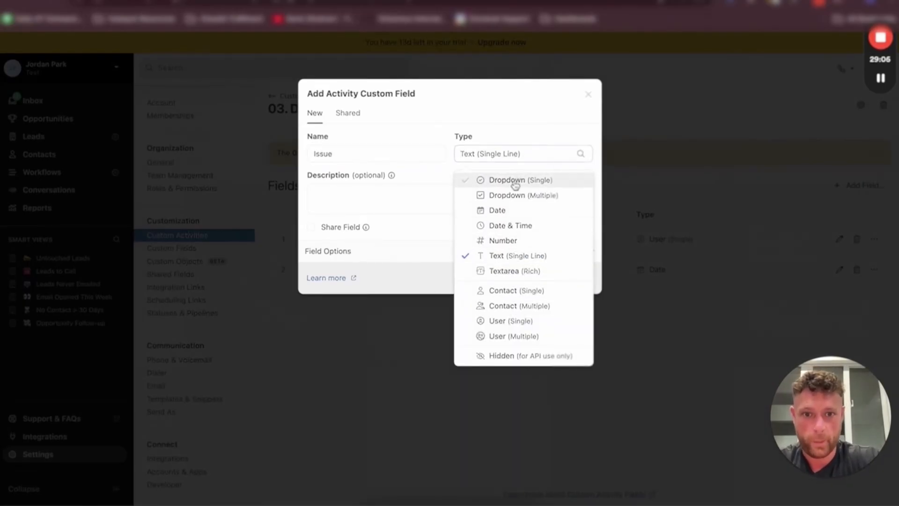
{"action": "left_click", "coordinate": [514, 186]}
Add the choices Drains, Sink and Toilet and save the Issue field
{"action": "left_click", "coordinate": [339, 254]}
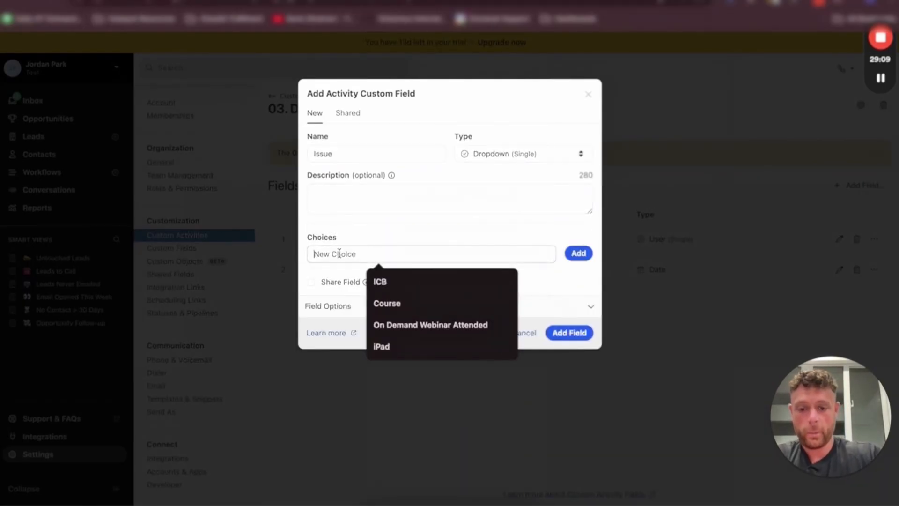
{"action": "type", "text": "Drains"}
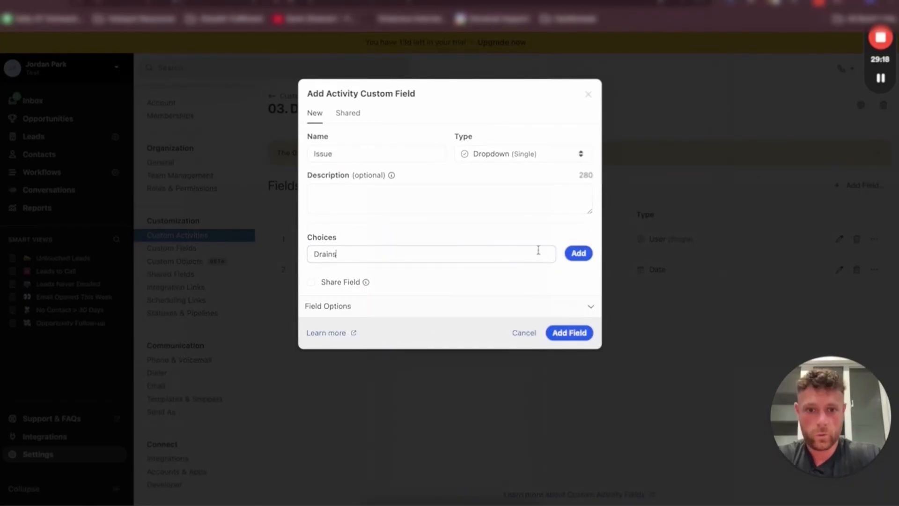
{"action": "left_click", "coordinate": [578, 252]}
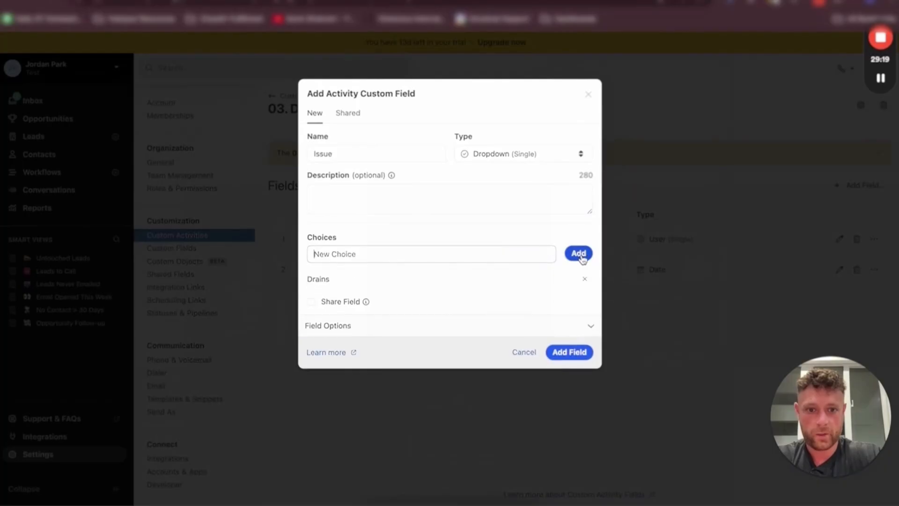
{"action": "left_click", "coordinate": [409, 255]}
{"action": "type", "text": "Sink"}
{"action": "key", "text": "Return"}
{"action": "type", "text": "Toilet"}
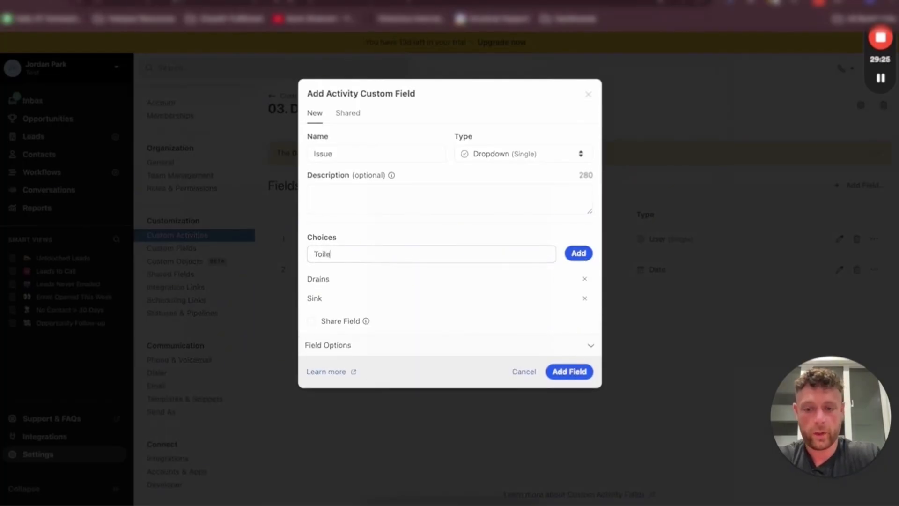
{"action": "key", "text": "Return"}
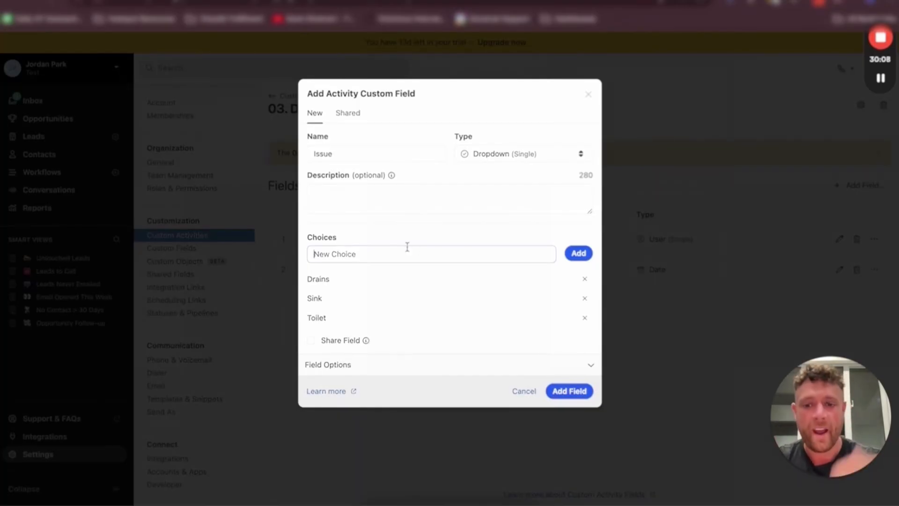
{"action": "left_click", "coordinate": [581, 394]}
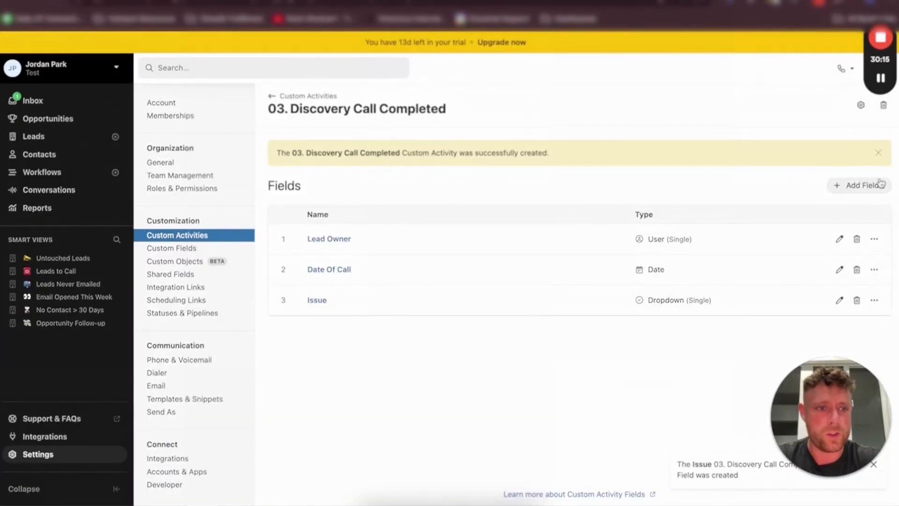
Start a Dropdown (Single) field named Service Area with Scottsdale as its first choice
{"action": "left_click", "coordinate": [858, 185]}
{"action": "left_click", "coordinate": [386, 155]}
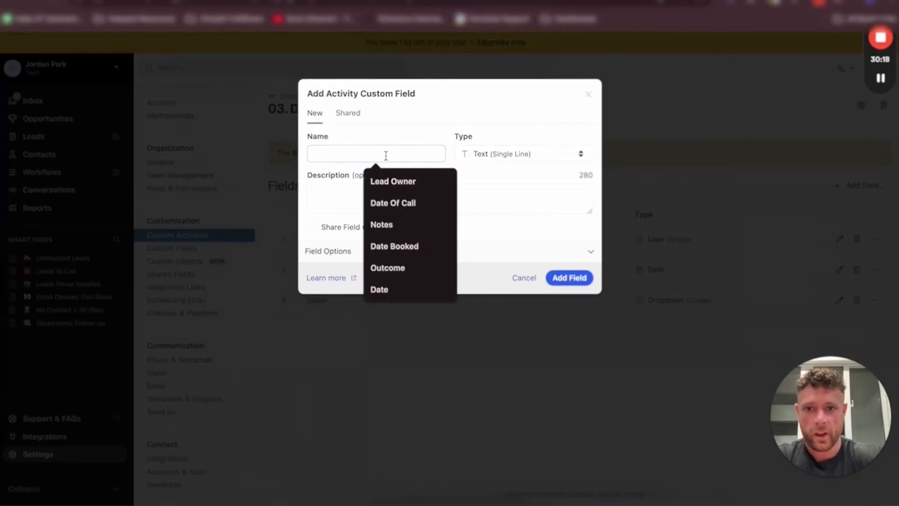
{"action": "type", "text": "Service Area"}
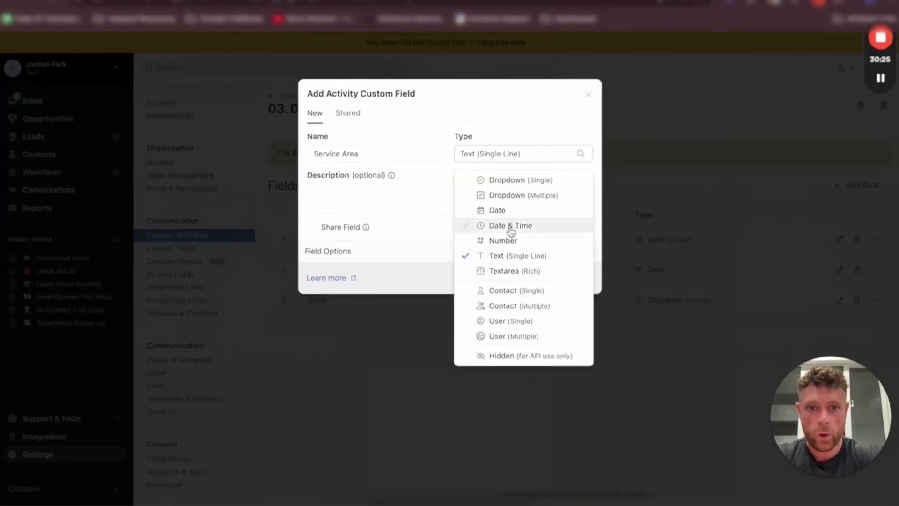
{"action": "left_click", "coordinate": [520, 182]}
{"action": "left_click", "coordinate": [368, 253]}
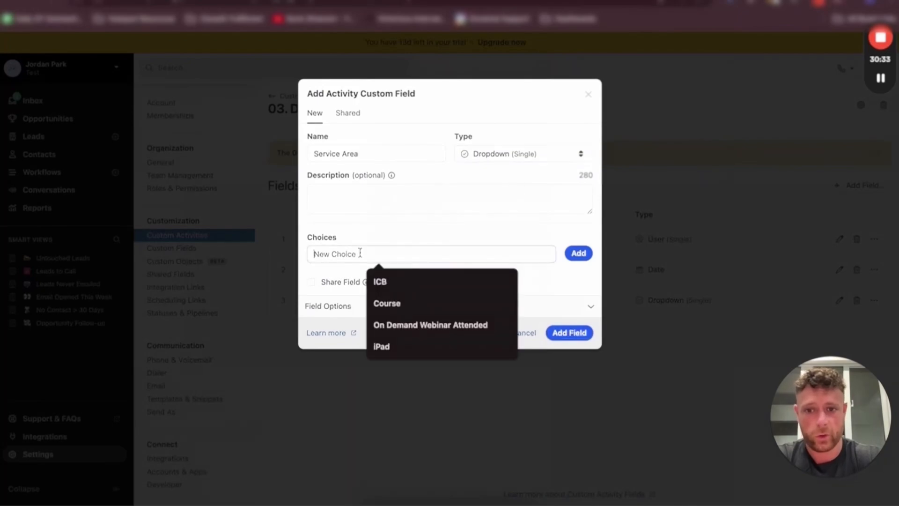
{"action": "type", "text": "Scottsad"}
{"action": "key", "text": "BackSpace"}
{"action": "key", "text": "BackSpace"}
{"action": "type", "text": "dale"}
{"action": "key", "text": "Return"}
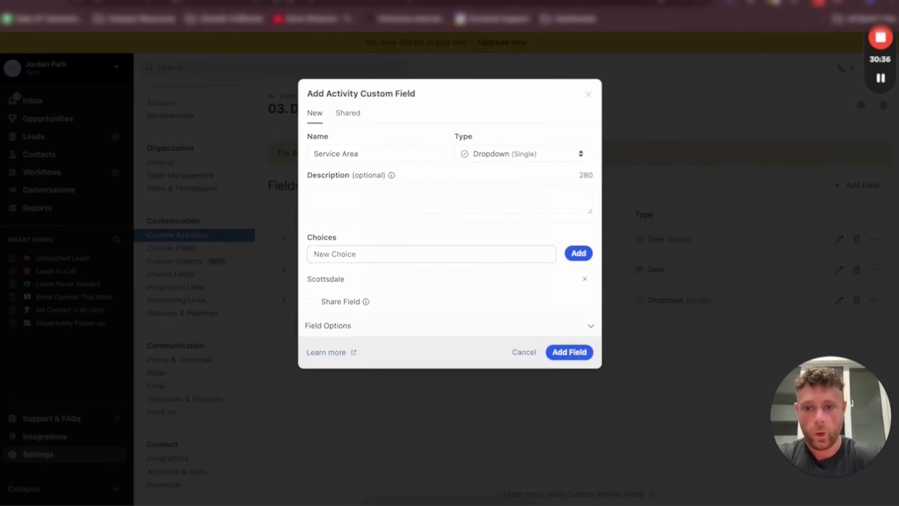
Add the choices Phoenix, Gilbert, Tempe and Other and save the Service Area field
{"action": "type", "text": "Phoenm"}
{"action": "key", "text": "BackSpace"}
{"action": "type", "text": "ix"}
{"action": "key", "text": "Return"}
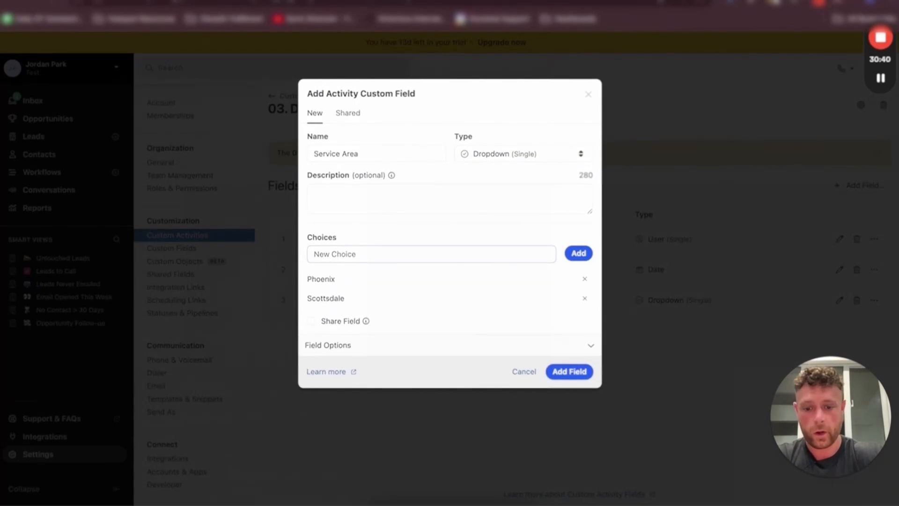
{"action": "type", "text": "Gilbert"}
{"action": "key", "text": "Return"}
{"action": "type", "text": "Tempe"}
{"action": "key", "text": "Return"}
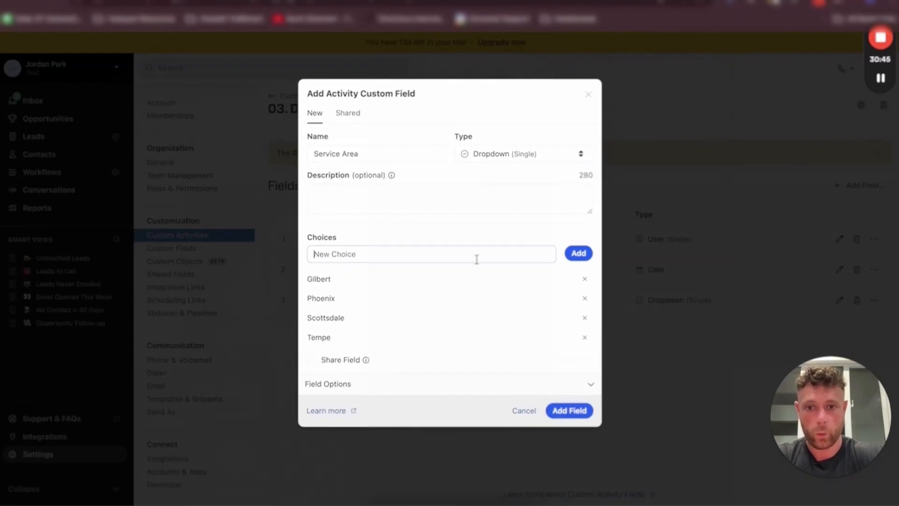
{"action": "left_click", "coordinate": [476, 257]}
{"action": "type", "text": "Other"}
{"action": "left_click", "coordinate": [580, 411]}
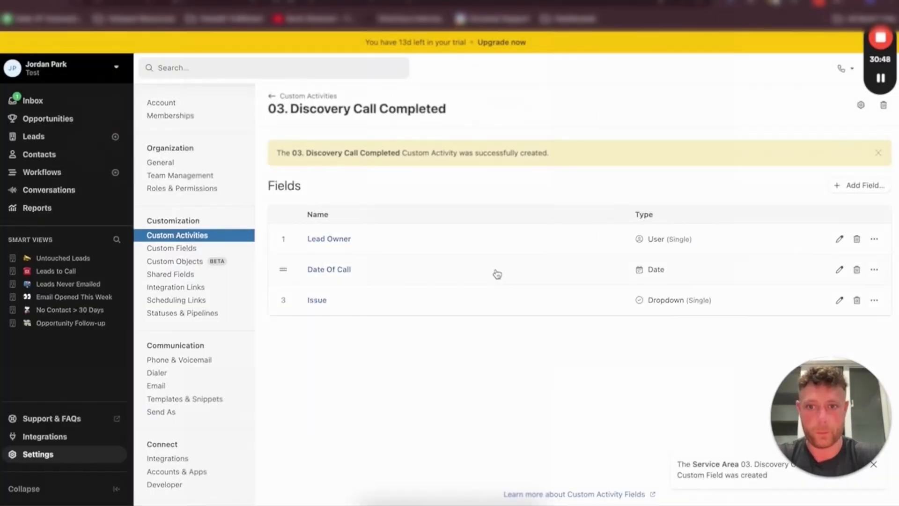
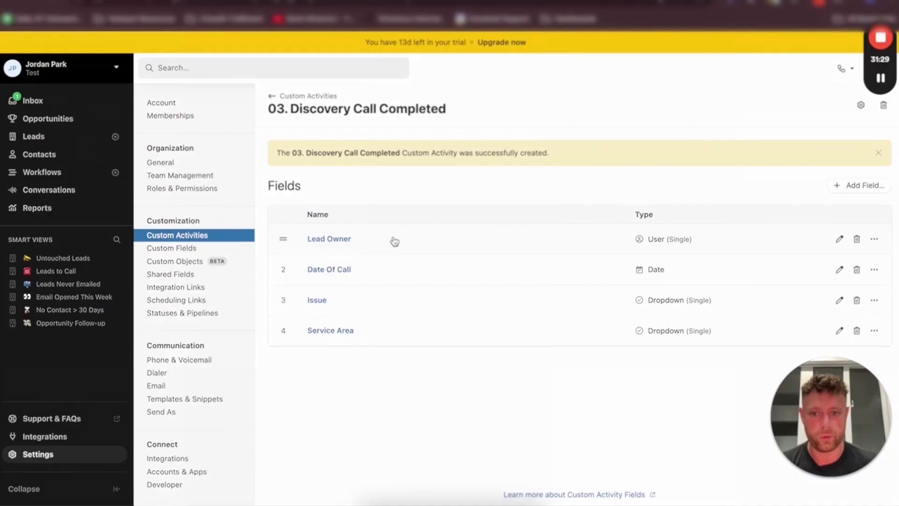
Start a new Dropdown (Single) field named Objection on the Discovery Call Completed activity
{"action": "left_click", "coordinate": [859, 185]}
{"action": "left_click", "coordinate": [429, 153]}
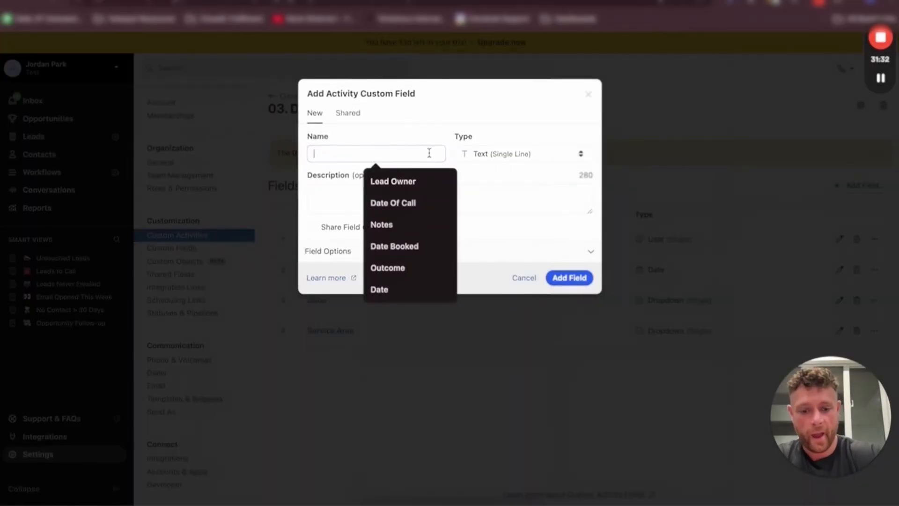
{"action": "type", "text": "Objection"}
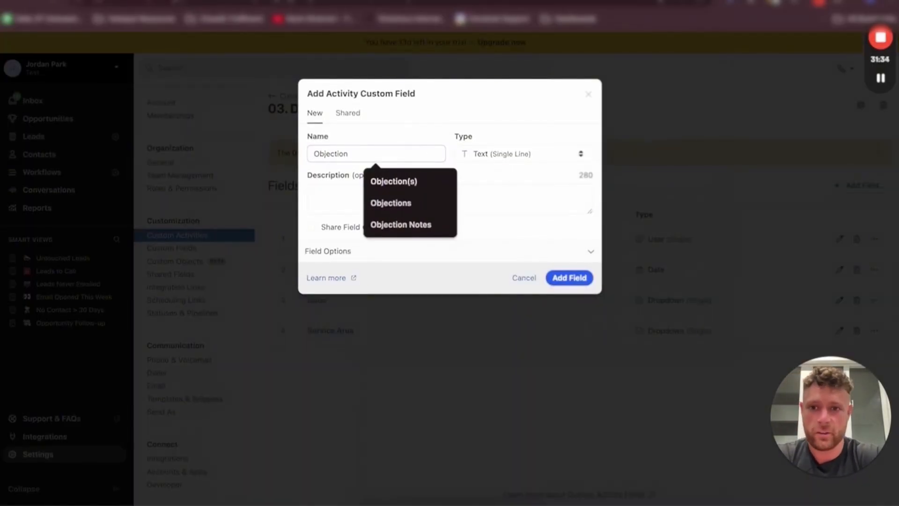
{"action": "left_click", "coordinate": [518, 155]}
{"action": "left_click", "coordinate": [510, 179]}
{"action": "left_click", "coordinate": [354, 253]}
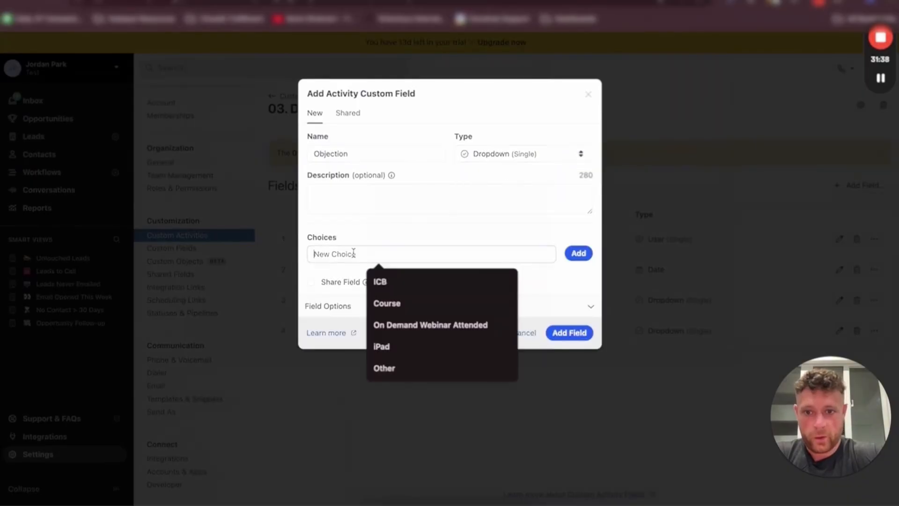
Add the choices Too Expensive and No Urgency to the Objection field
{"action": "type", "text": "Too Expensive"}
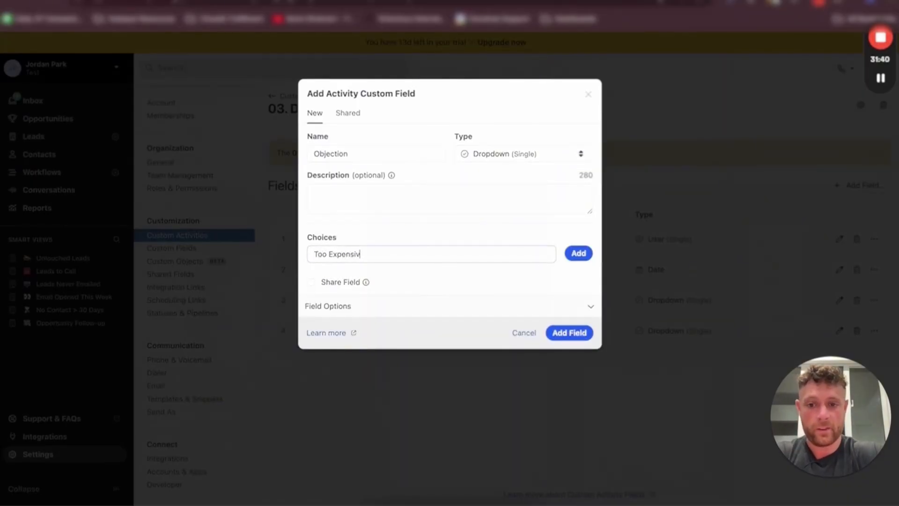
{"action": "key", "text": "Return"}
{"action": "type", "text": "No Urgency"}
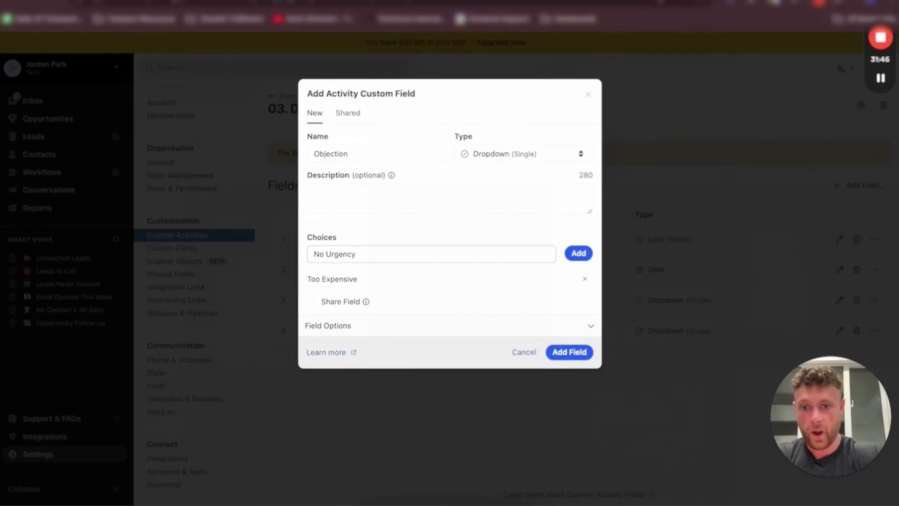
{"action": "key", "text": "Return"}
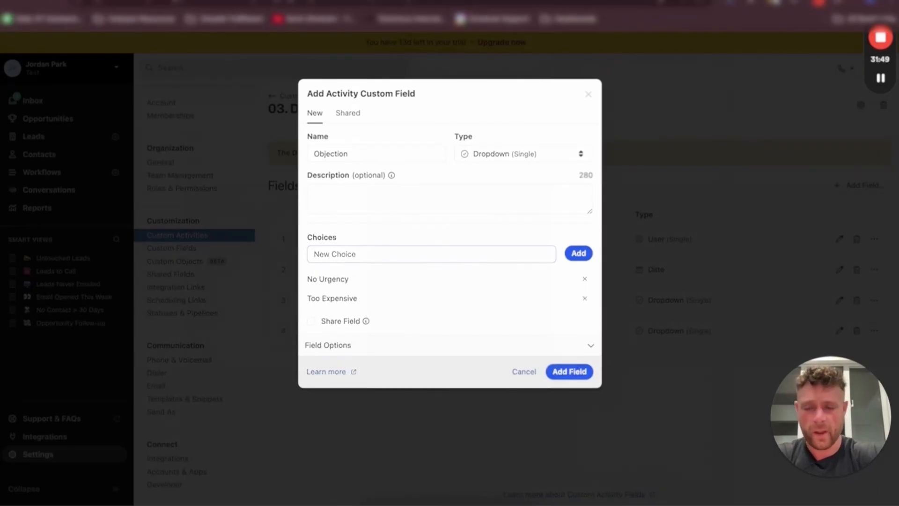
Add the choices Out Of Service Area and Went With Competitor and save the Objection field
{"action": "type", "text": "Out Of Seric"}
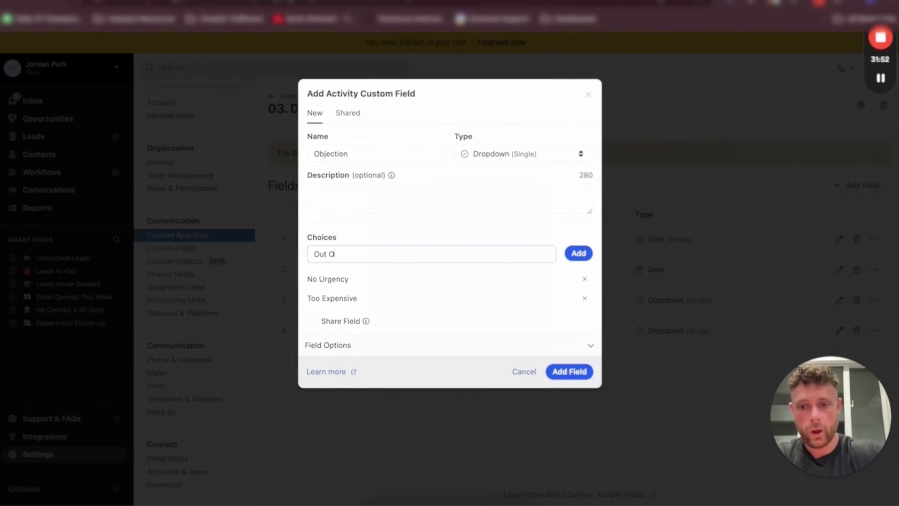
{"action": "key", "text": "BackSpace"}
{"action": "key", "text": "BackSpace"}
{"action": "type", "text": "vice Are"}
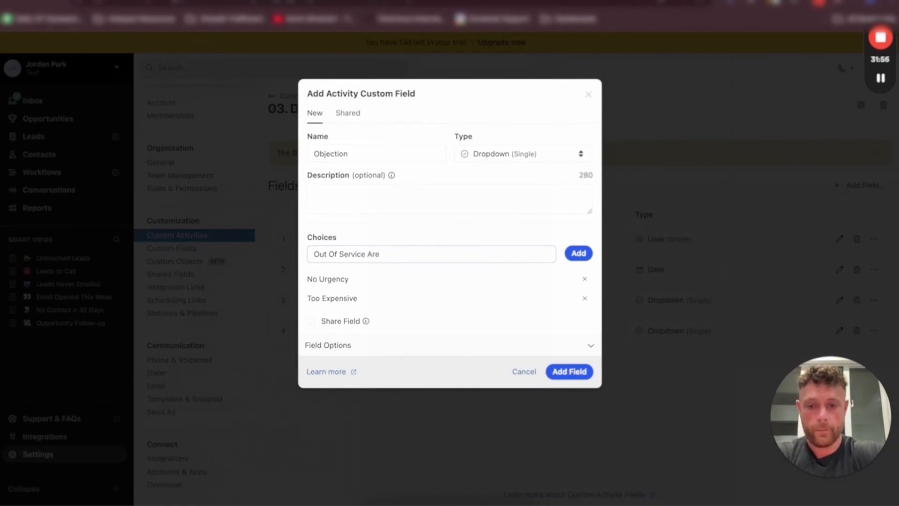
{"action": "type", "text": "a"}
{"action": "key", "text": "Return"}
{"action": "type", "text": "Went With com"}
{"action": "key", "text": "BackSpace"}
{"action": "key", "text": "BackSpace"}
{"action": "key", "text": "BackSpace"}
{"action": "type", "text": "Competitor"}
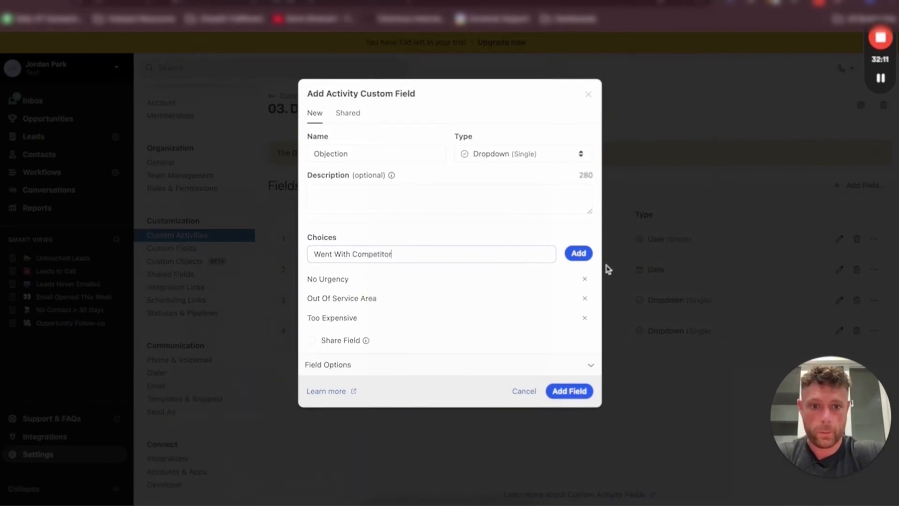
{"action": "left_click", "coordinate": [580, 258]}
{"action": "left_click", "coordinate": [586, 408]}
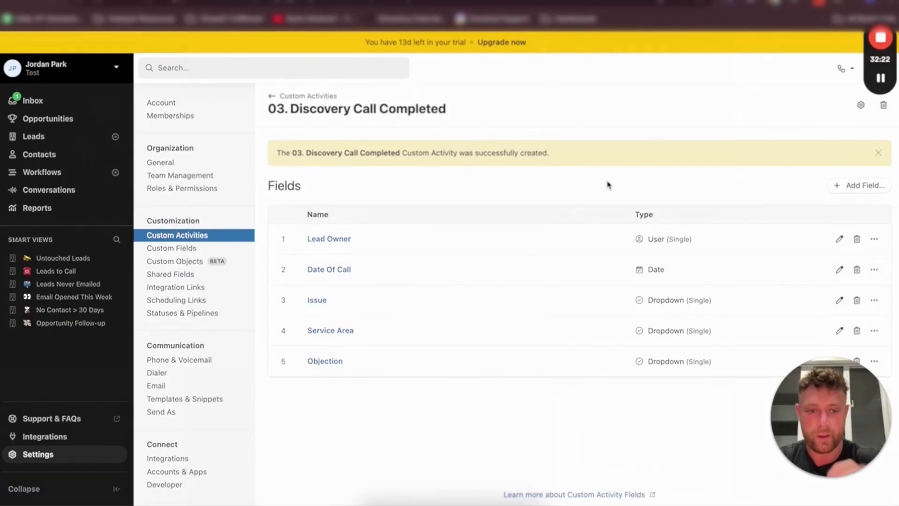
Copy Discovery Call Not Completed from the planning doc into the name of a new activity type
{"action": "left_click", "coordinate": [287, 99]}
{"action": "key", "text": "alt+Tab"}
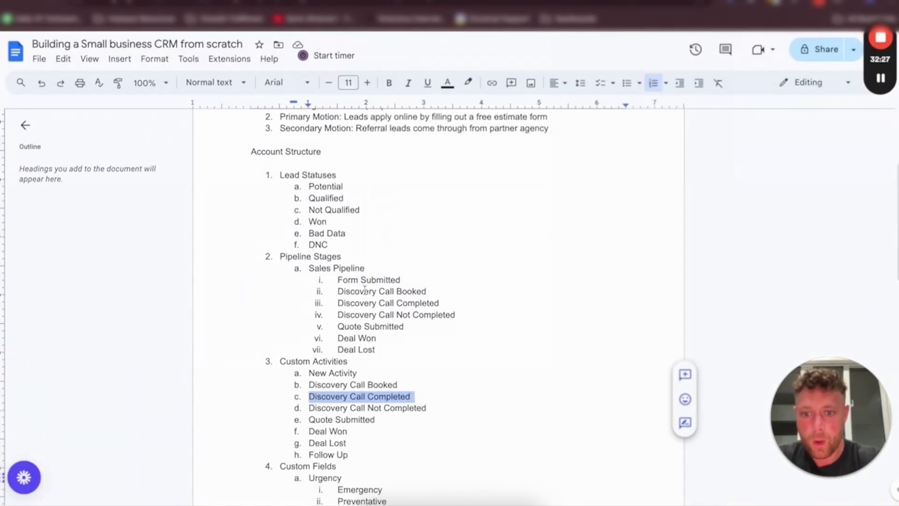
{"action": "left_click_drag", "start_coordinate": [426, 409], "coordinate": [308, 409]}
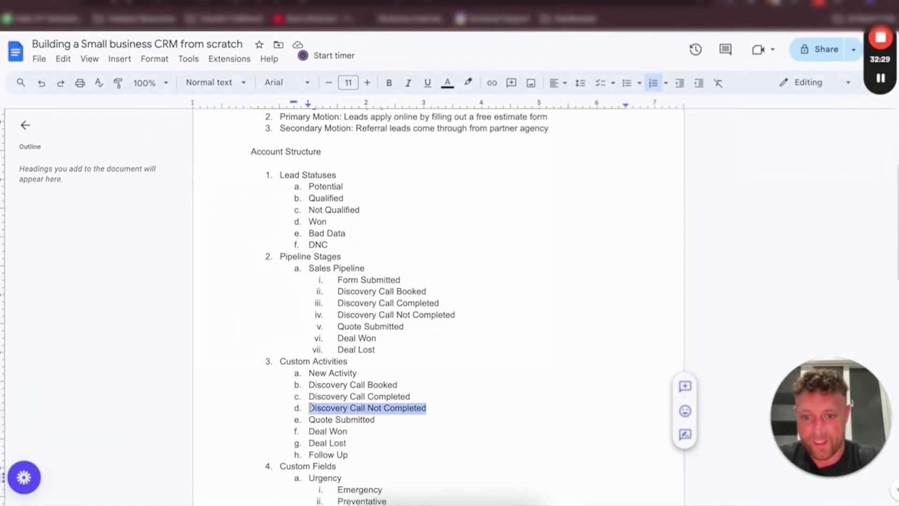
{"action": "key", "text": "super+c"}
{"action": "key", "text": "ctrl+Tab"}
{"action": "left_click", "coordinate": [817, 106]}
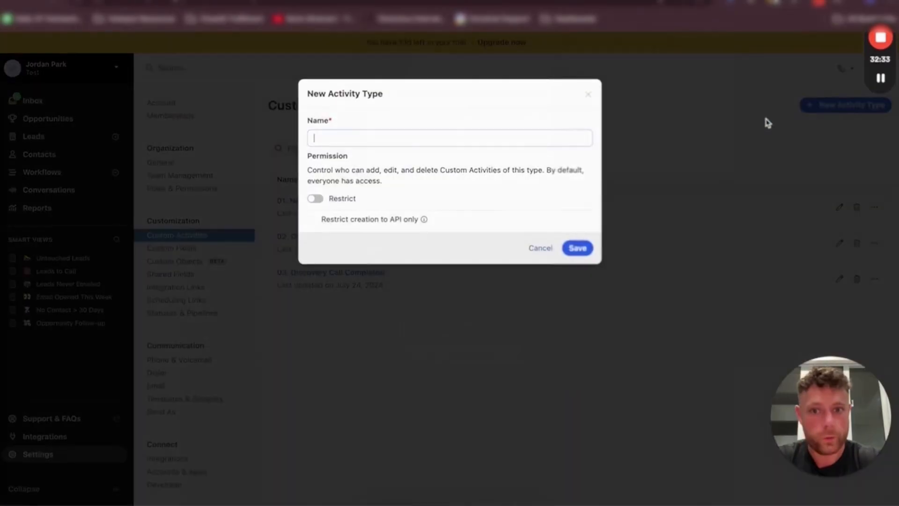
{"action": "key", "text": "super+v"}
Prefix the activity type's name with 04. and save it
{"action": "left_click", "coordinate": [314, 138]}
{"action": "type", "text": "04."}
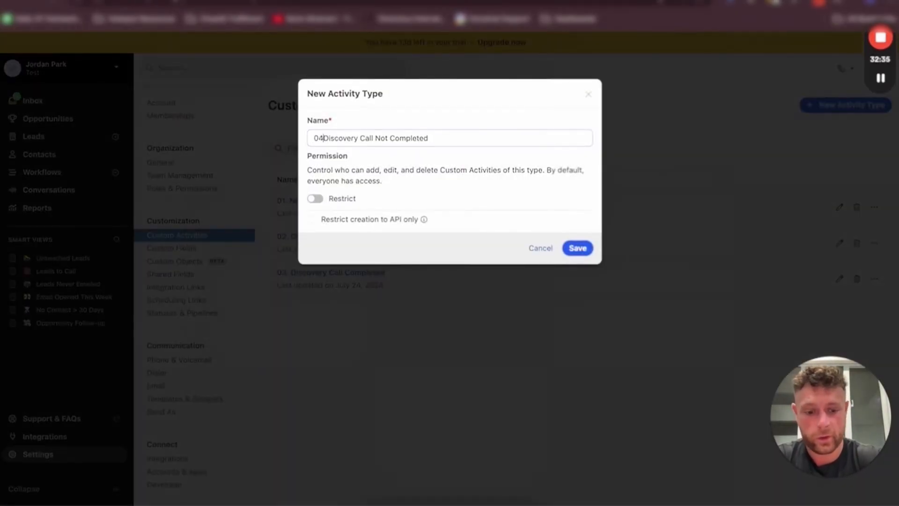
{"action": "left_click", "coordinate": [577, 249]}
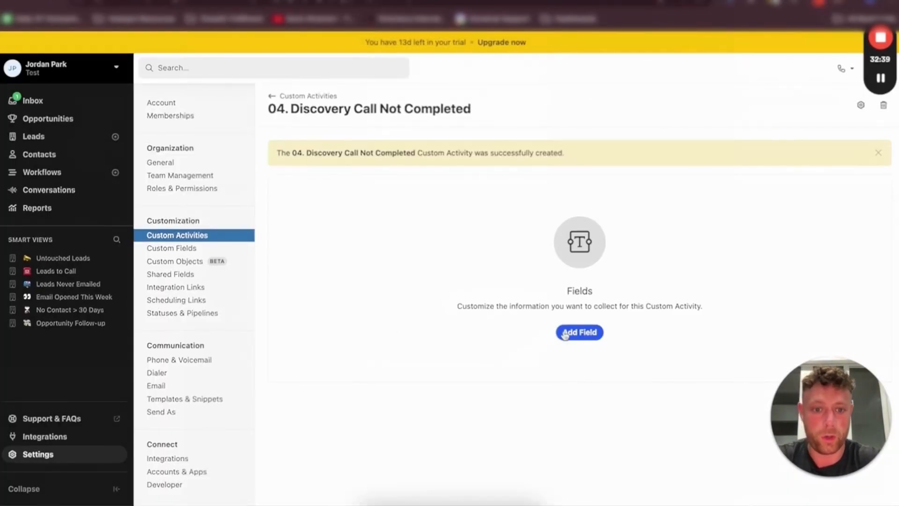
Add a Lead Owner field of type User (Single) to the Discovery Call Not Completed activity
{"action": "left_click", "coordinate": [565, 334]}
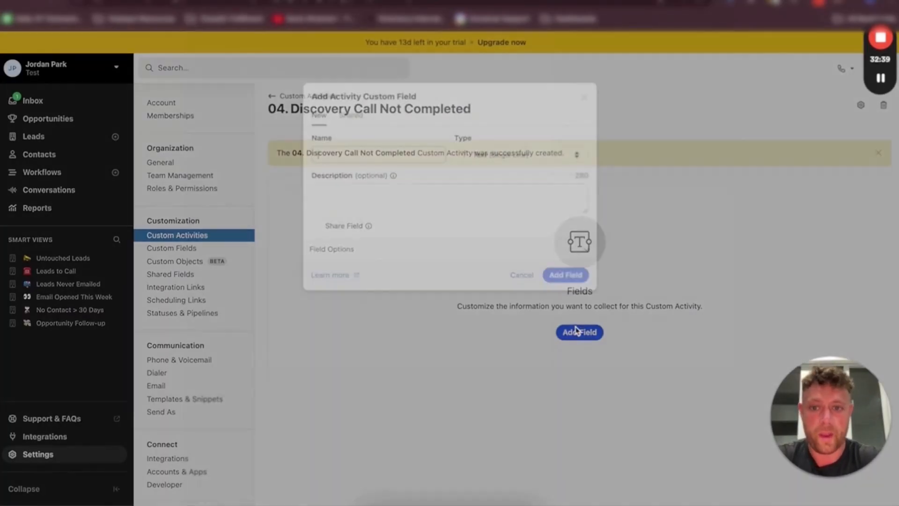
{"action": "left_click", "coordinate": [388, 147]}
{"action": "type", "text": "Lead"}
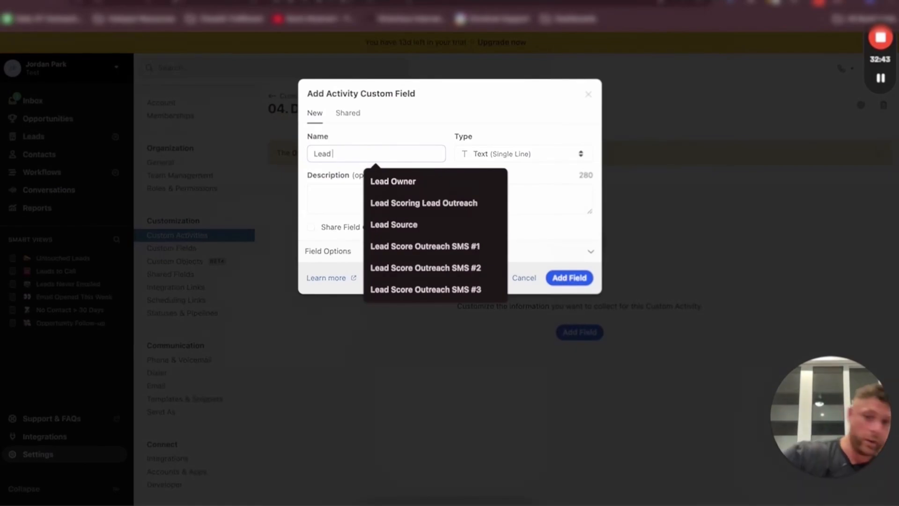
{"action": "left_click", "coordinate": [395, 181]}
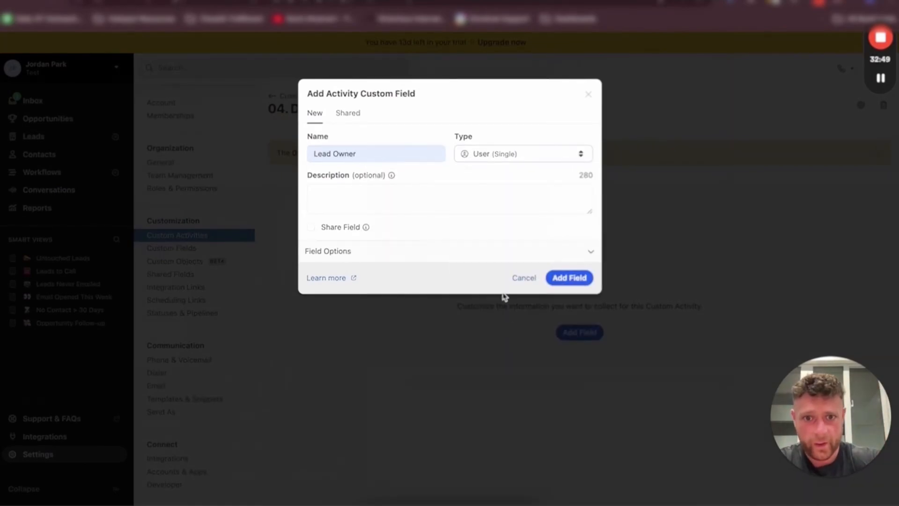
{"action": "left_click", "coordinate": [574, 280]}
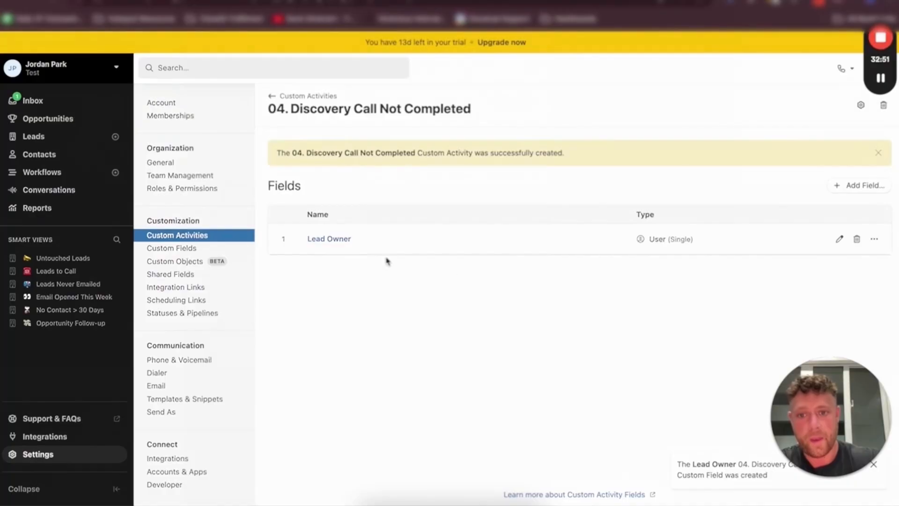
Add a Date field named Date Of Call to the activity
{"action": "left_click", "coordinate": [861, 185]}
{"action": "left_click", "coordinate": [367, 153]}
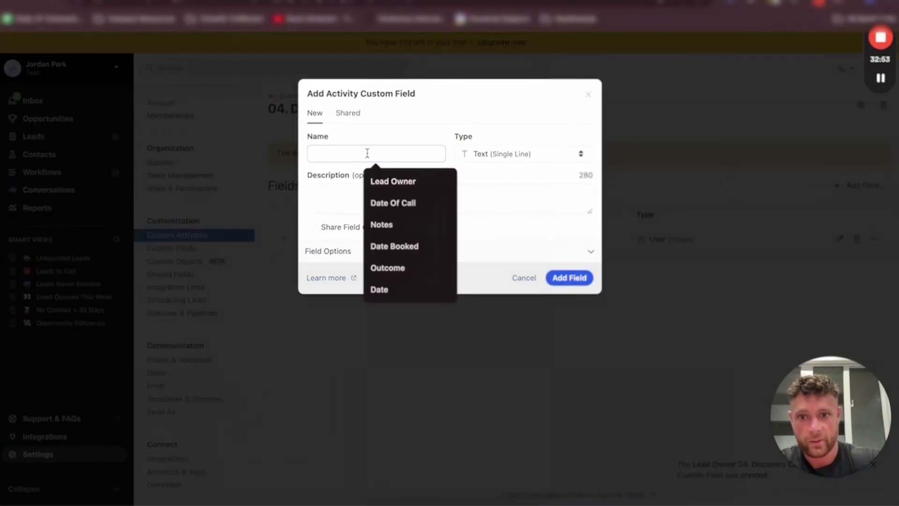
{"action": "type", "text": "Date Of "}
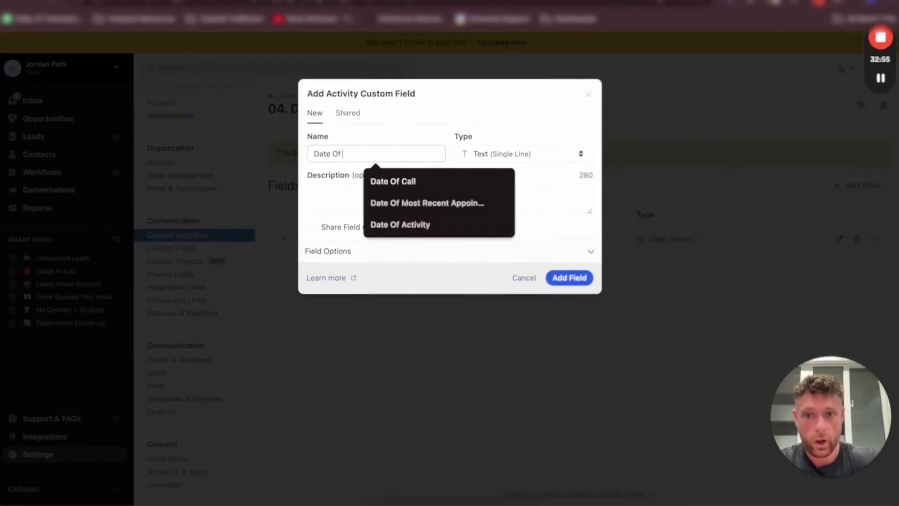
{"action": "type", "text": "Call"}
{"action": "left_click", "coordinate": [504, 154]}
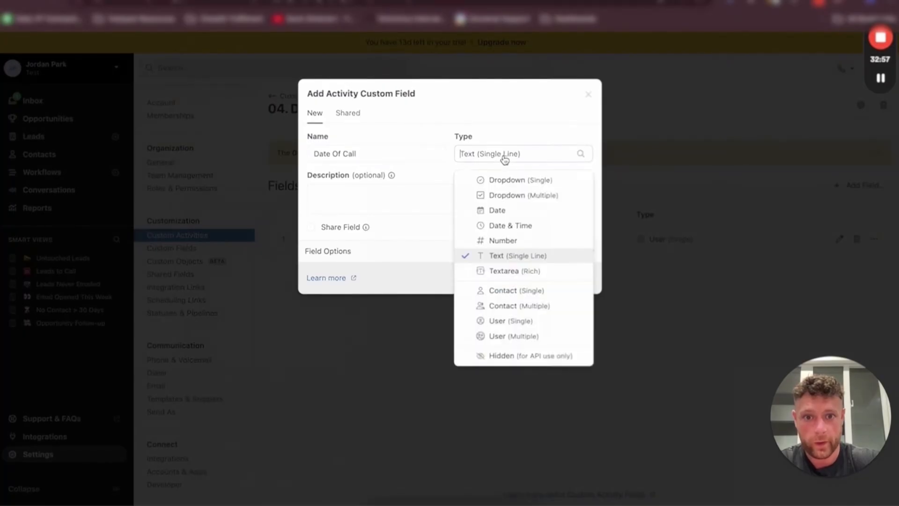
{"action": "left_click", "coordinate": [498, 209]}
{"action": "left_click", "coordinate": [383, 197]}
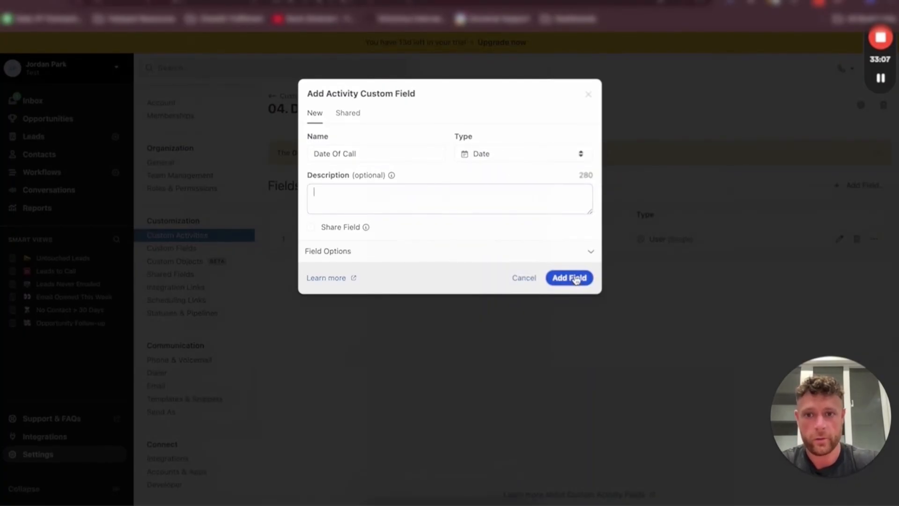
{"action": "left_click", "coordinate": [576, 278]}
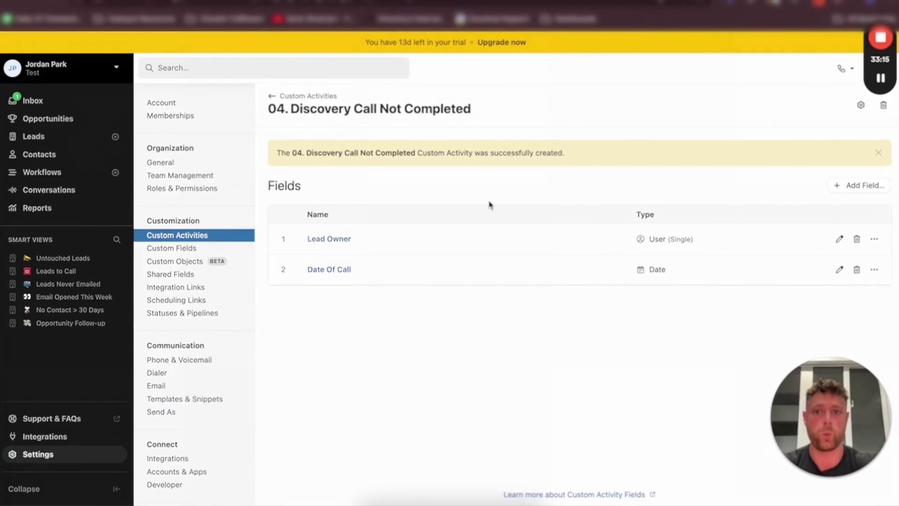
Start a new Dropdown (Single) field named Reason on the activity
{"action": "left_click", "coordinate": [860, 185]}
{"action": "left_click", "coordinate": [386, 154]}
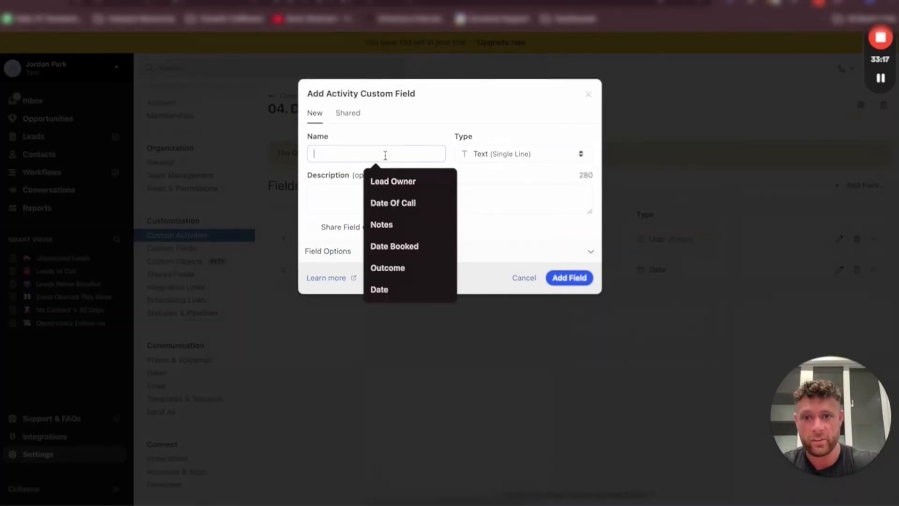
{"action": "type", "text": "Reason"}
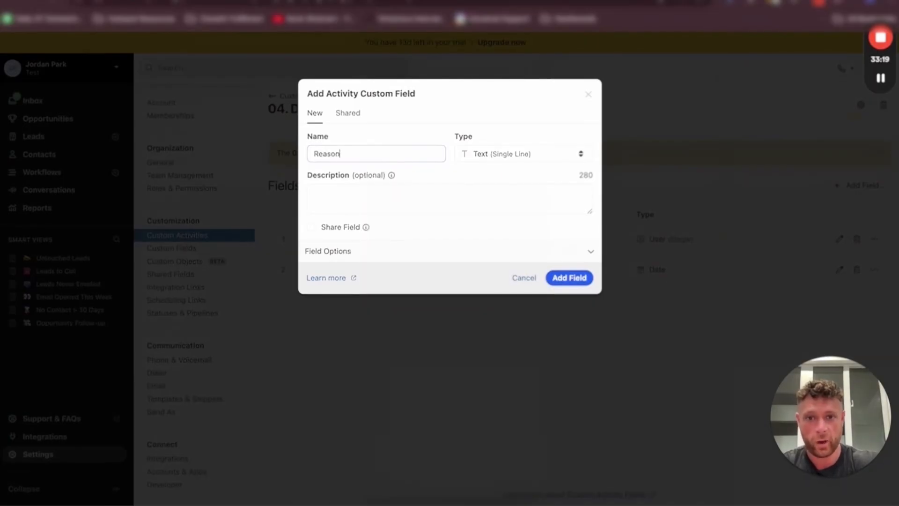
{"action": "key", "text": "Tab"}
{"action": "left_click", "coordinate": [496, 159]}
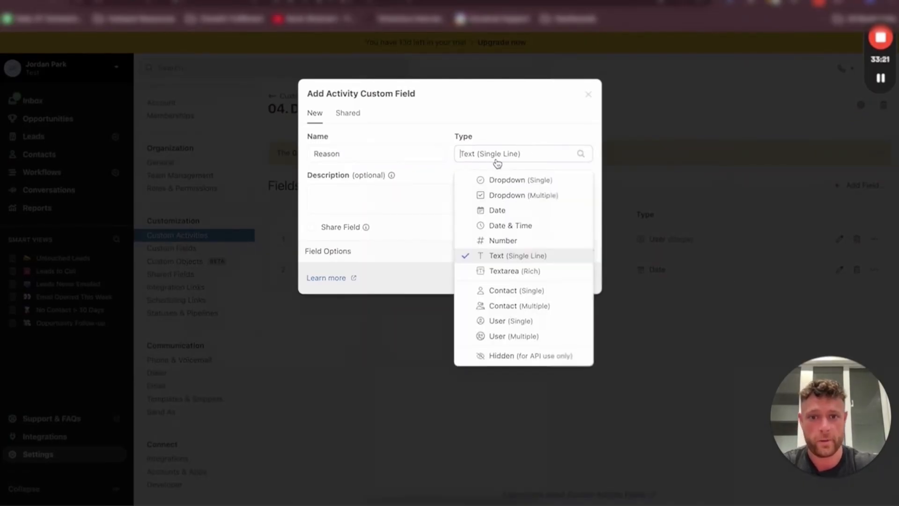
{"action": "left_click", "coordinate": [514, 180]}
{"action": "left_click", "coordinate": [343, 248]}
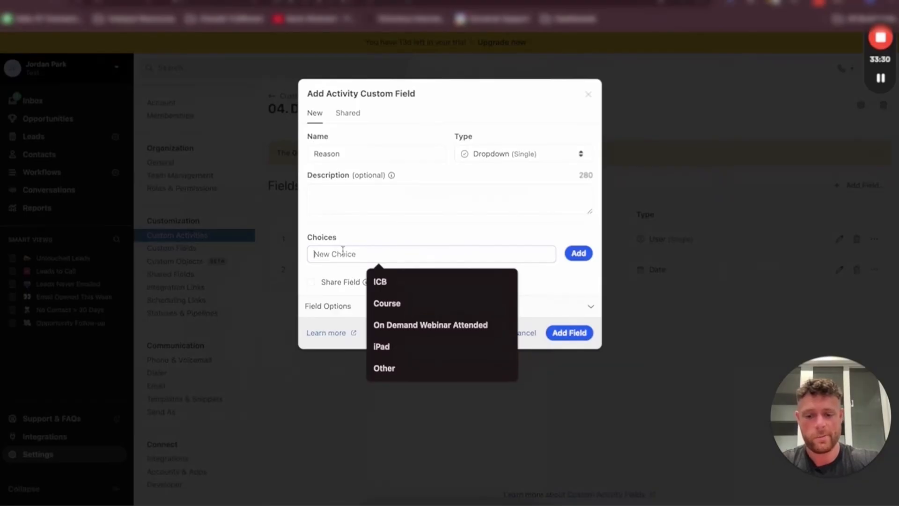
Add the choices Bad Data, Canceled, Reschduled and Noshow and save the Reason field
{"action": "type", "text": "Bad Data"}
{"action": "key", "text": "Return"}
{"action": "type", "text": "Canceled"}
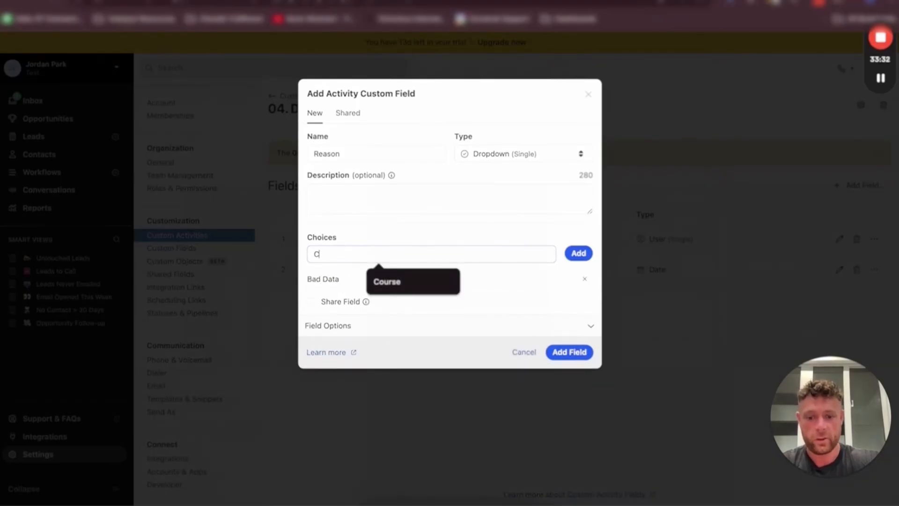
{"action": "key", "text": "Return"}
{"action": "type", "text": "REschduled"}
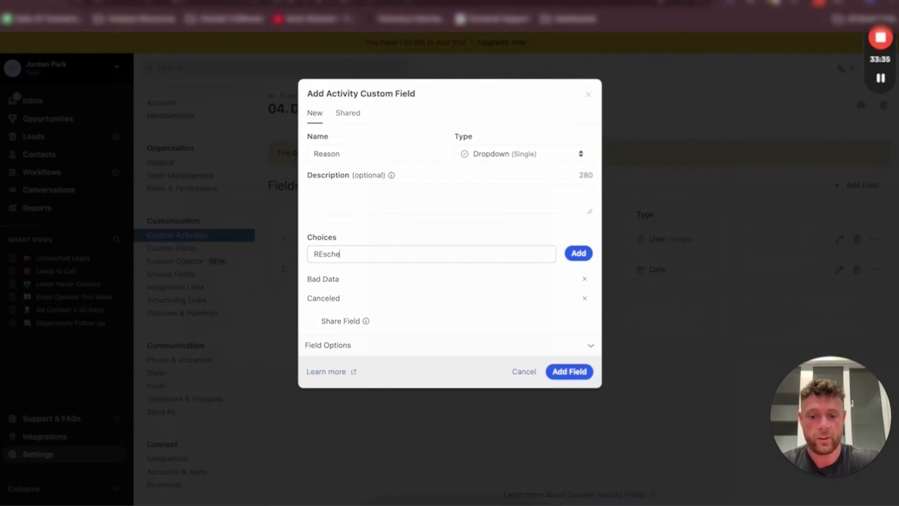
{"action": "key", "text": "Return"}
{"action": "type", "text": "No Show"}
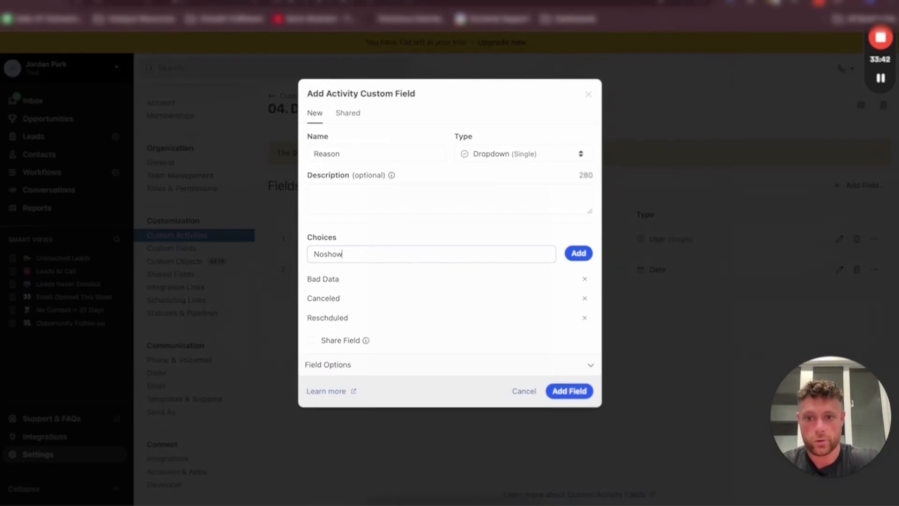
{"action": "key", "text": "Return"}
{"action": "left_click", "coordinate": [571, 412]}
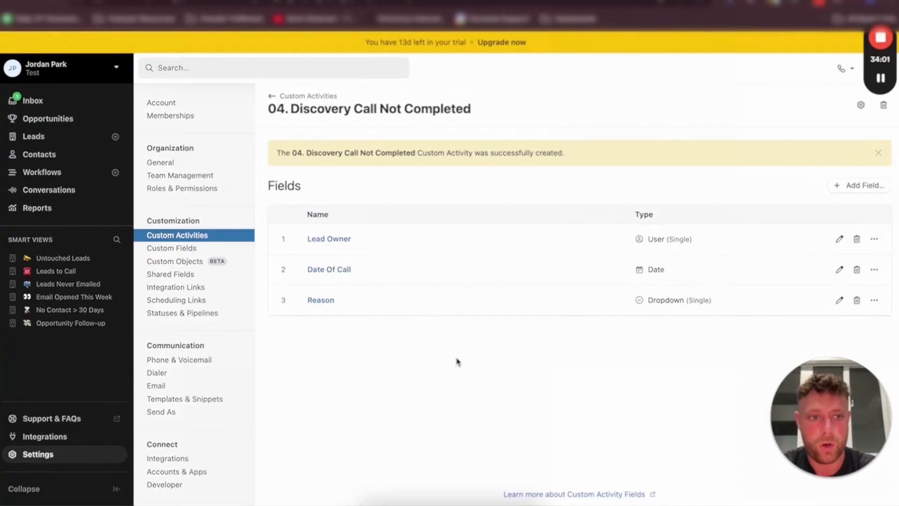
Create a new custom activity type named Quote Submitted, copying the name from the planning document
{"action": "left_click", "coordinate": [322, 97]}
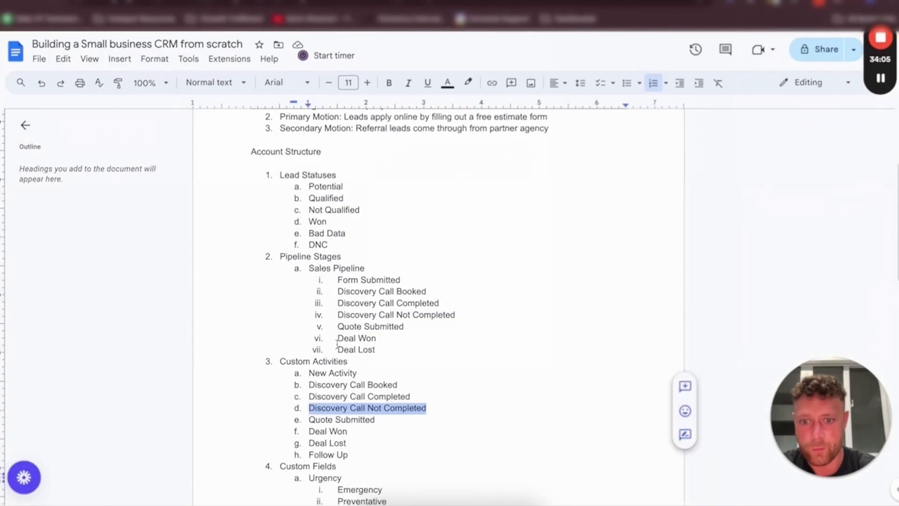
{"action": "scroll", "coordinate": [336, 344], "scroll_direction": "down", "scroll_amount": 2}
{"action": "left_click_drag", "start_coordinate": [375, 317], "coordinate": [308, 318]}
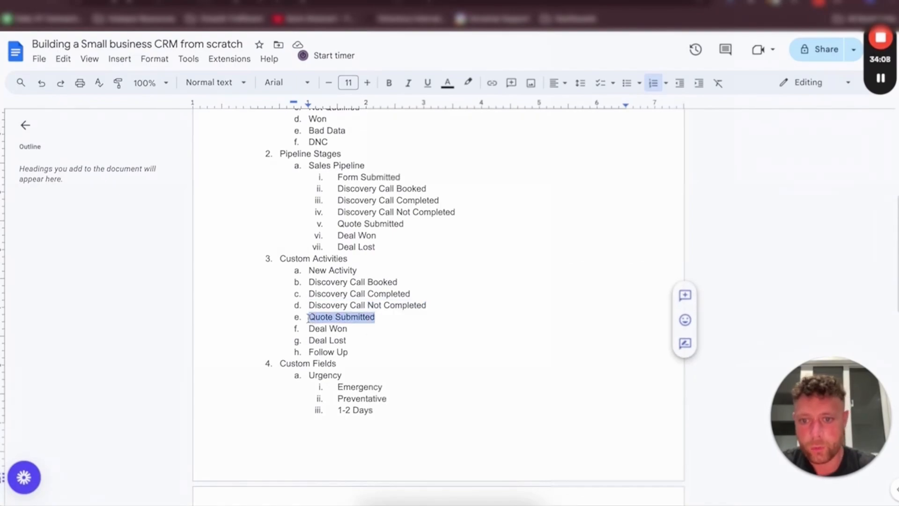
{"action": "key", "text": "ctrl+c"}
{"action": "key", "text": "alt+Tab"}
{"action": "left_click", "coordinate": [845, 105]}
{"action": "key", "text": "ctrl+v"}
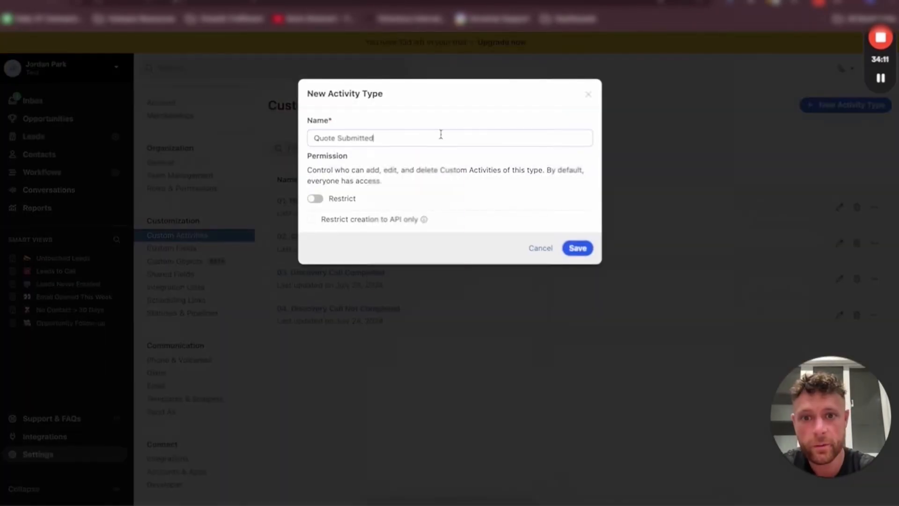
{"action": "left_click", "coordinate": [580, 247]}
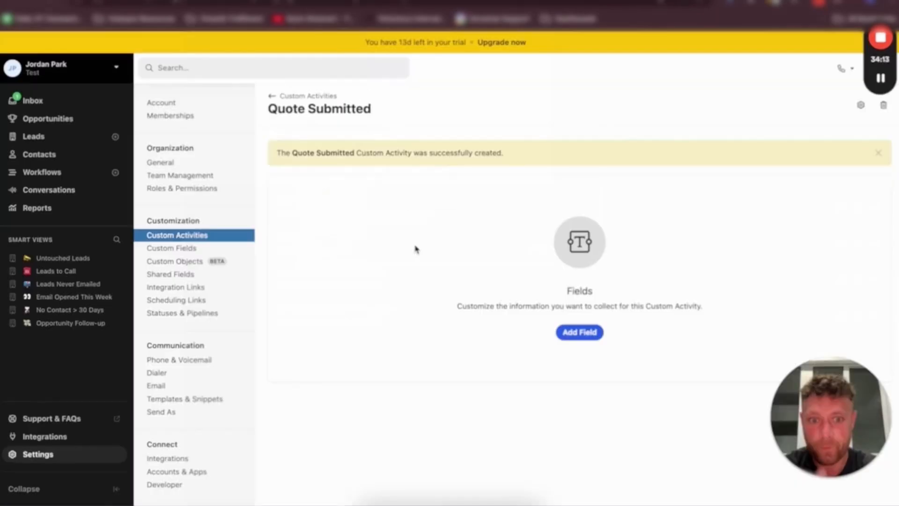
Add a Lead Owner field of type User (Single) to the Quote Submitted activity
{"action": "left_click", "coordinate": [577, 333]}
{"action": "left_click", "coordinate": [356, 153]}
{"action": "type", "text": "Lead Owner"}
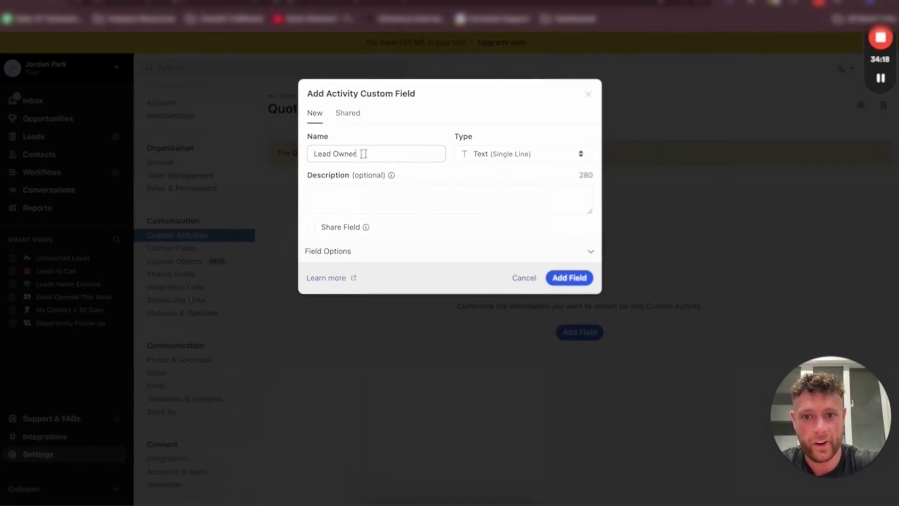
{"action": "left_click", "coordinate": [524, 153]}
{"action": "left_click", "coordinate": [498, 319]}
{"action": "left_click", "coordinate": [404, 193]}
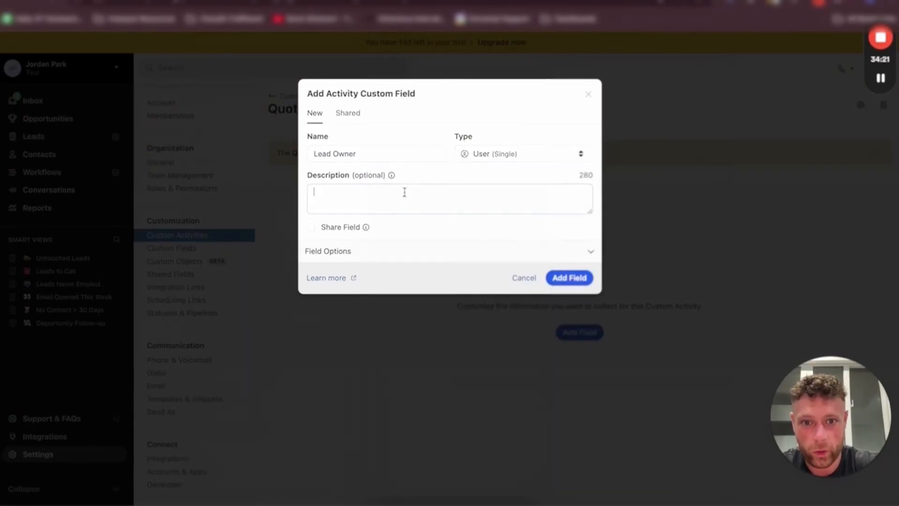
{"action": "left_click", "coordinate": [569, 277]}
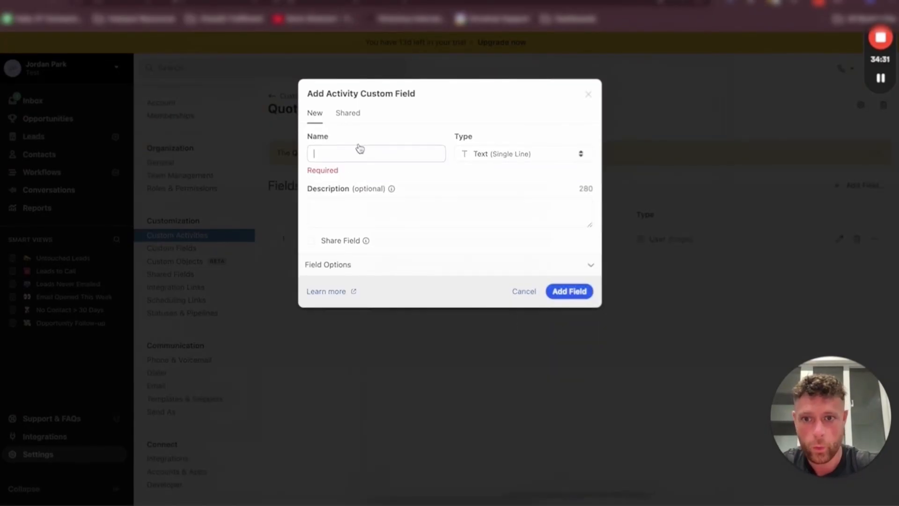
Add a Date field named Date Submitted to the activity
{"action": "left_click", "coordinate": [351, 153]}
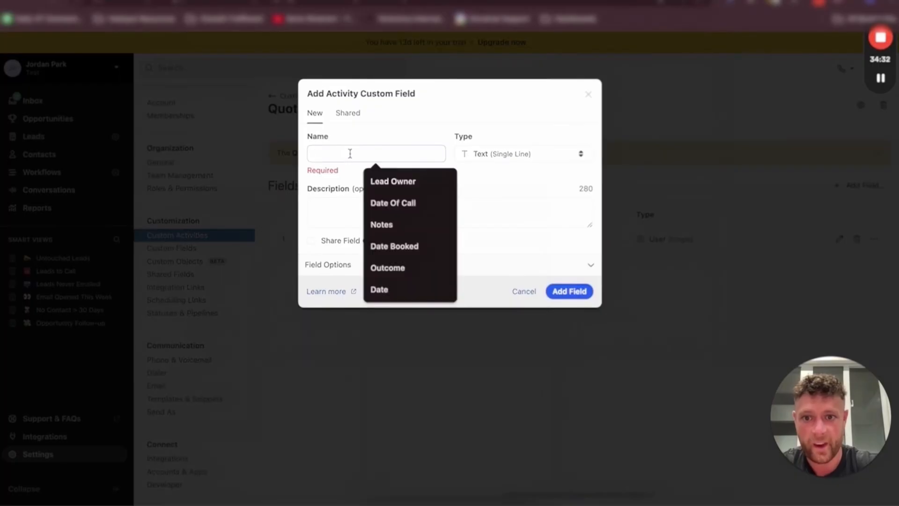
{"action": "type", "text": "Date Submitted"}
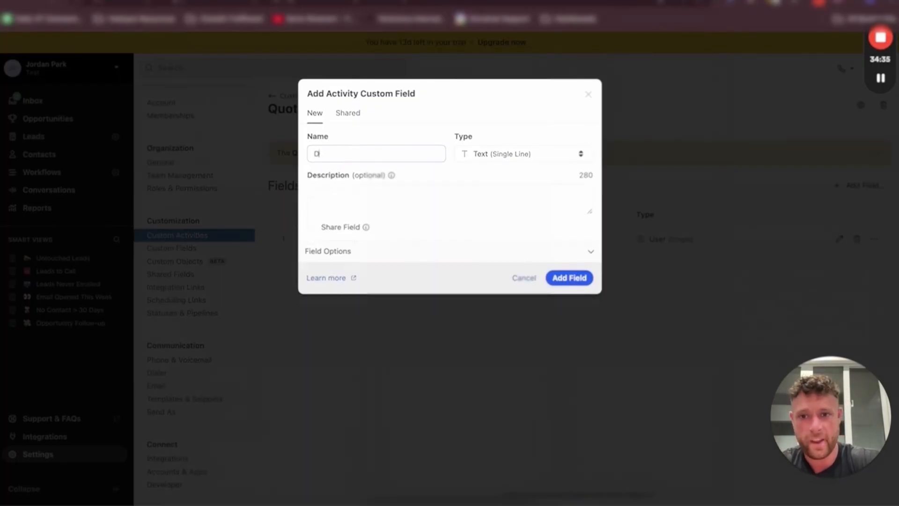
{"action": "left_click", "coordinate": [466, 156]}
{"action": "left_click", "coordinate": [493, 209]}
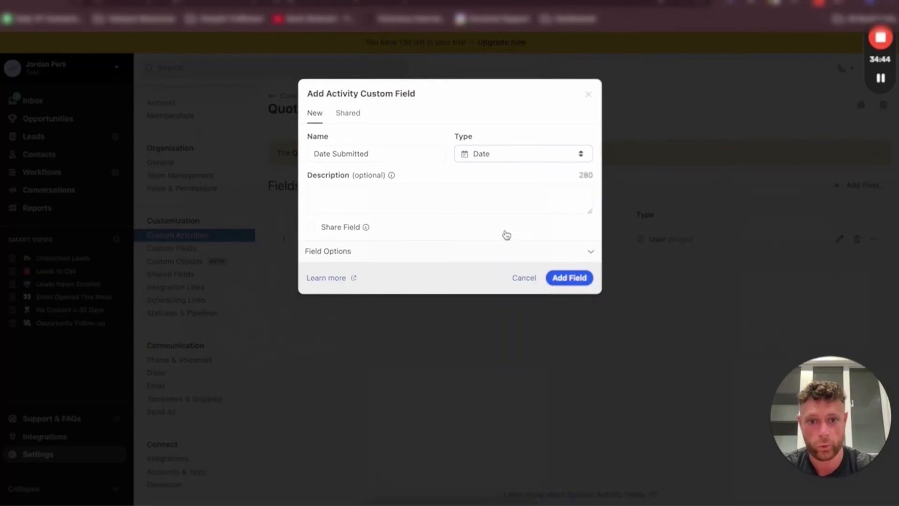
{"action": "left_click", "coordinate": [570, 277]}
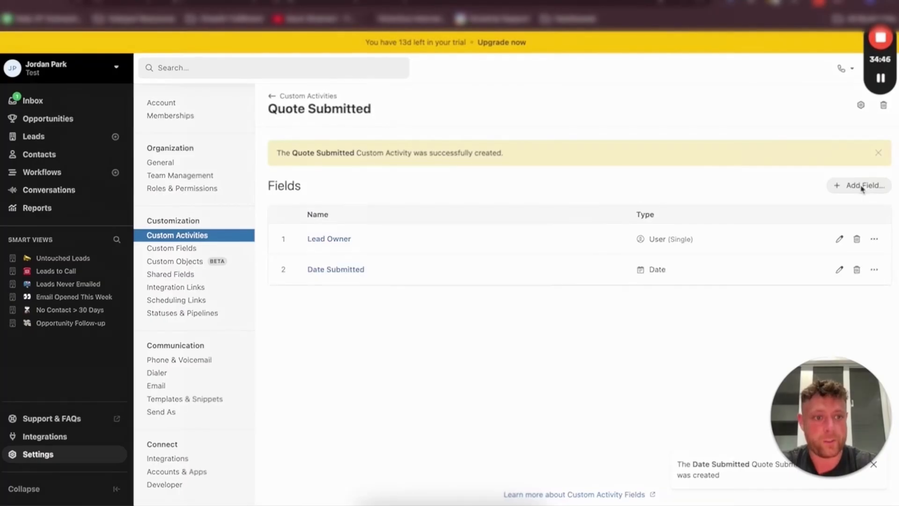
Add a Date field named Valid Through to the activity
{"action": "left_click", "coordinate": [862, 187]}
{"action": "left_click", "coordinate": [361, 153]}
{"action": "type", "text": "Valid Through"}
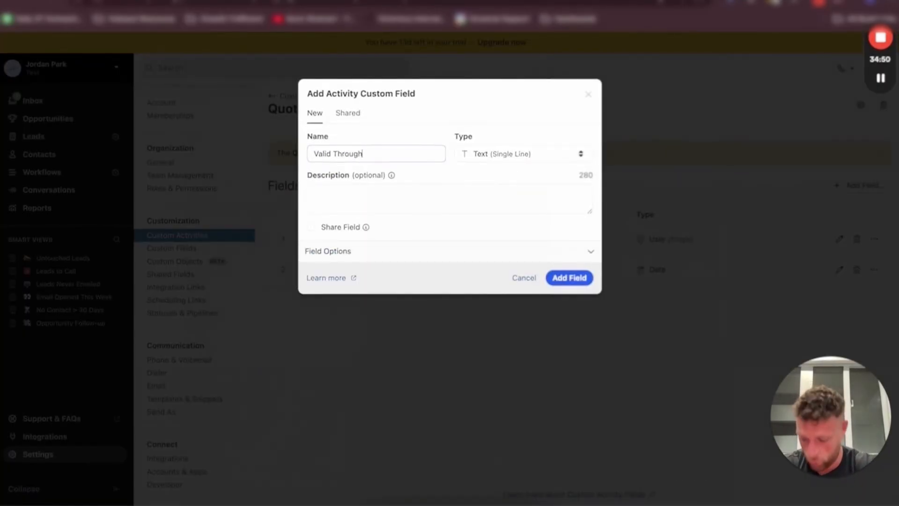
{"action": "left_click", "coordinate": [478, 157]}
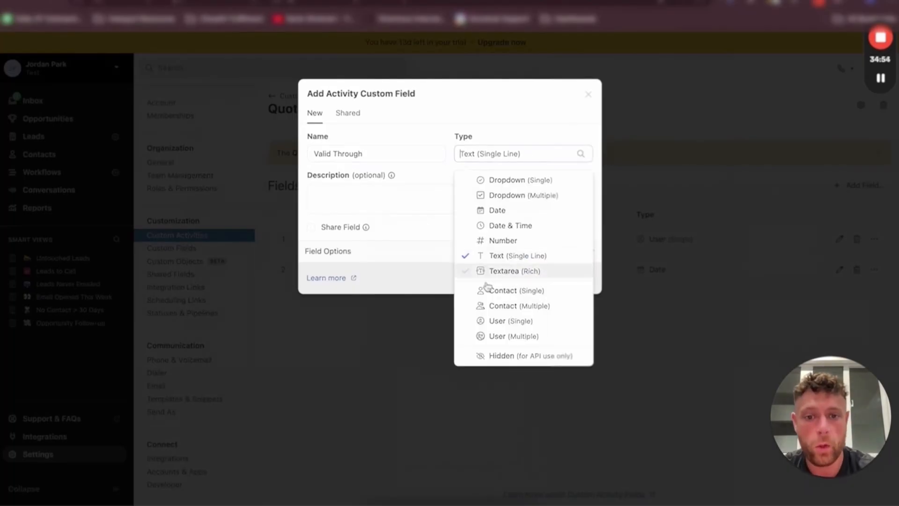
{"action": "left_click", "coordinate": [501, 210]}
{"action": "left_click", "coordinate": [470, 201]}
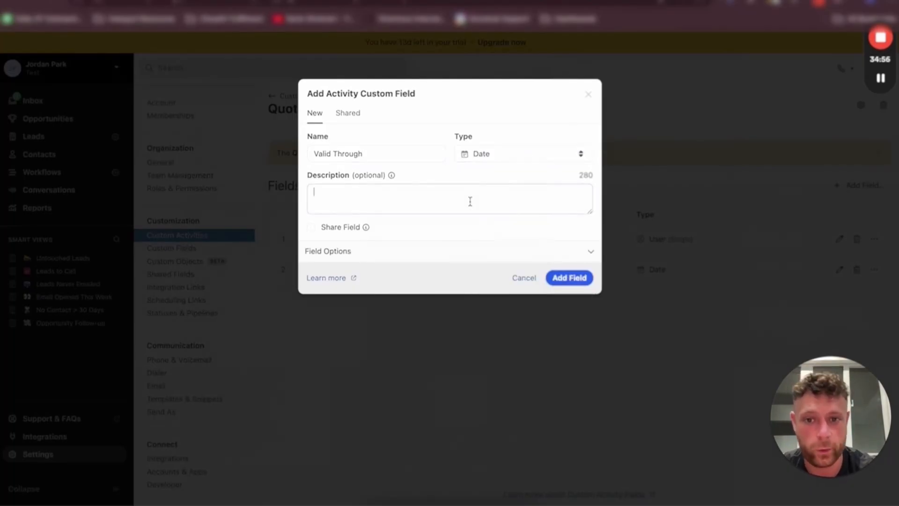
{"action": "left_click", "coordinate": [571, 278]}
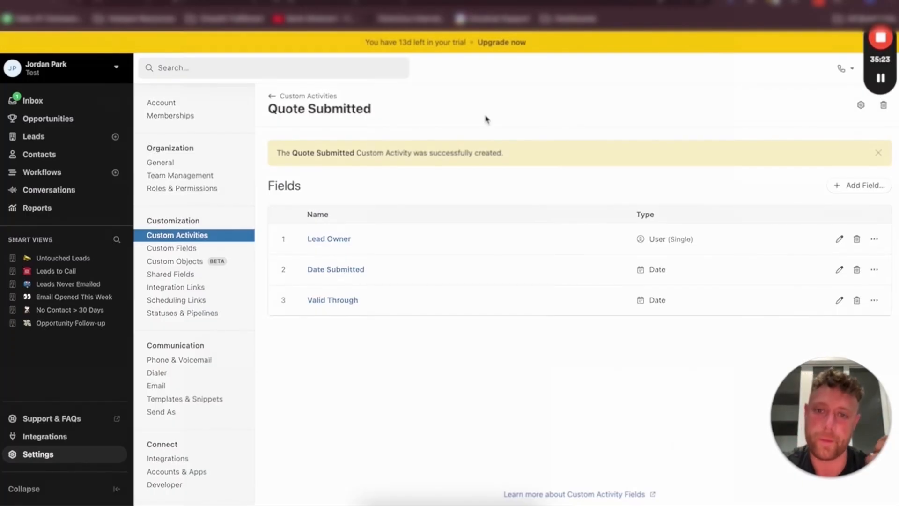
Create a new custom activity type named Deal Won, copying the name from the planning document
{"action": "left_click", "coordinate": [302, 96]}
{"action": "key", "text": "ctrl+Tab"}
{"action": "left_click_drag", "start_coordinate": [309, 328], "coordinate": [345, 329]}
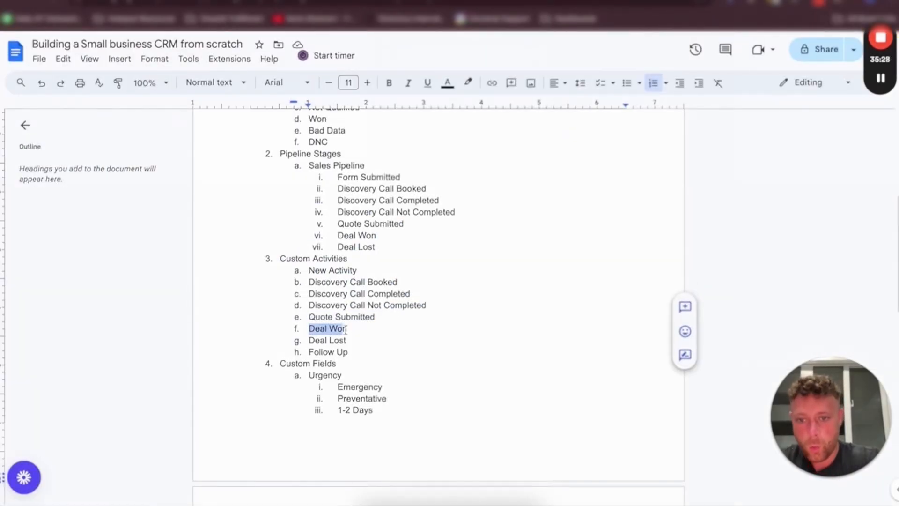
{"action": "key", "text": "ctrl+shift+Tab"}
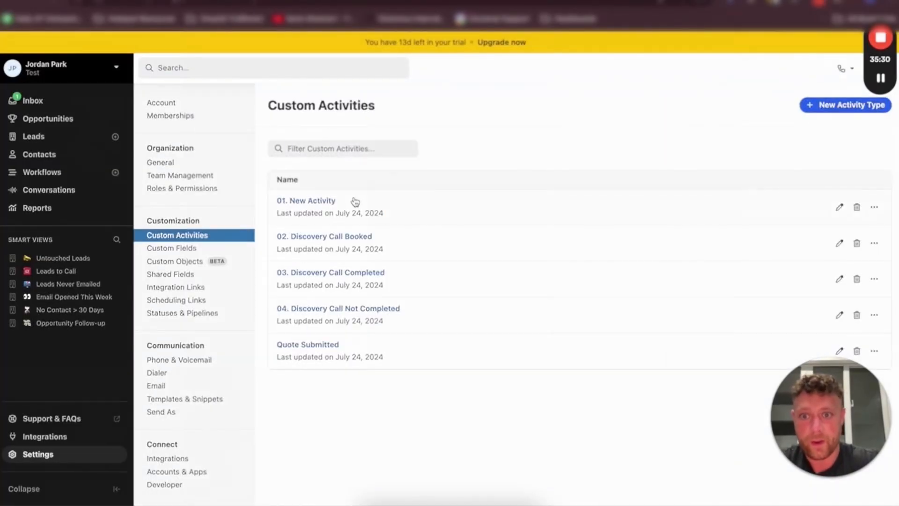
{"action": "left_click", "coordinate": [838, 105]}
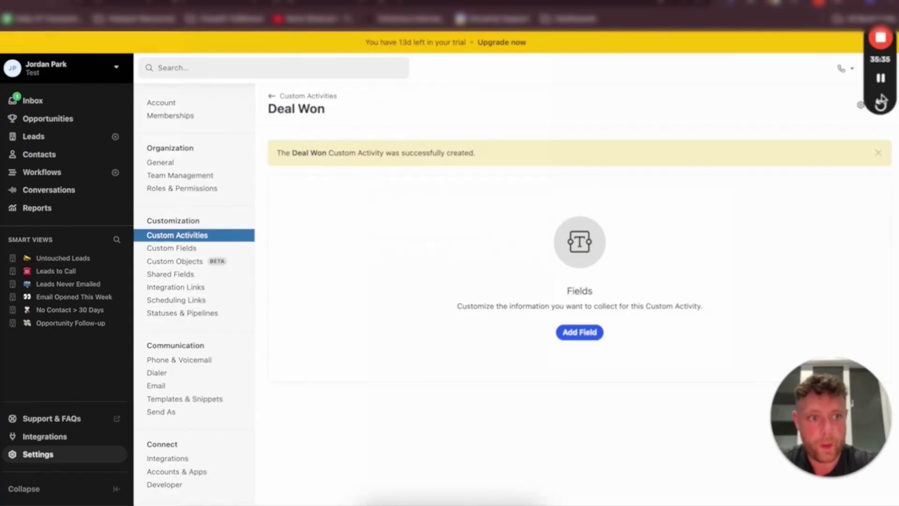
Rename the activity type to 05. Deal Won
{"action": "left_click", "coordinate": [860, 105]}
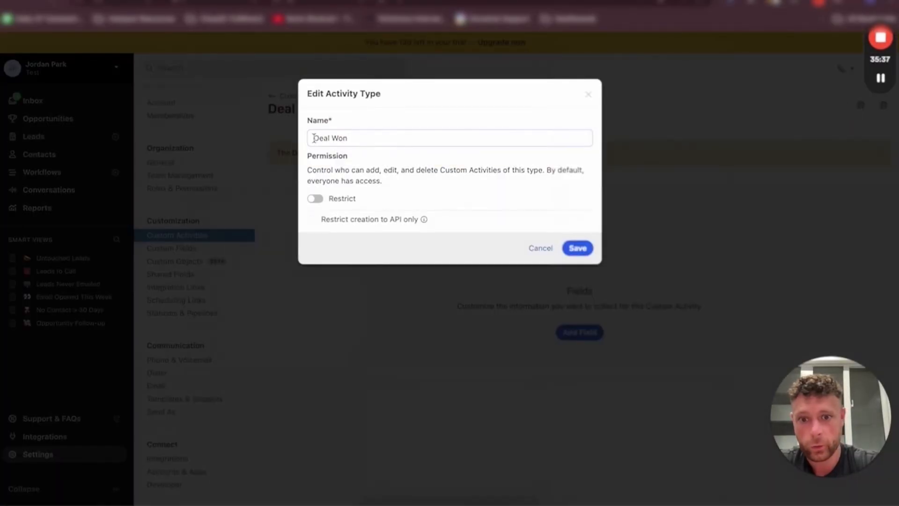
{"action": "left_click", "coordinate": [314, 138]}
{"action": "type", "text": "05."}
{"action": "key", "text": "Return"}
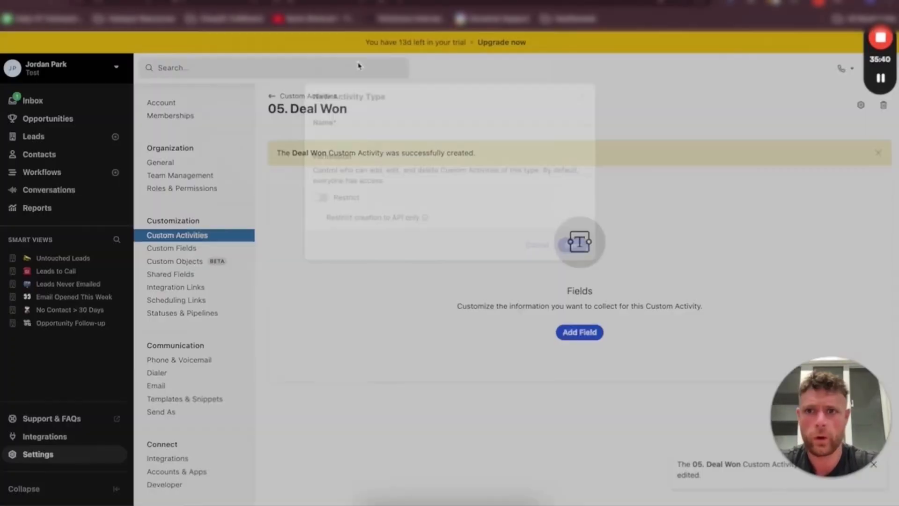
Add a Lead Owner field of type User (Single) to the 05. Deal Won activity
{"action": "left_click", "coordinate": [579, 332]}
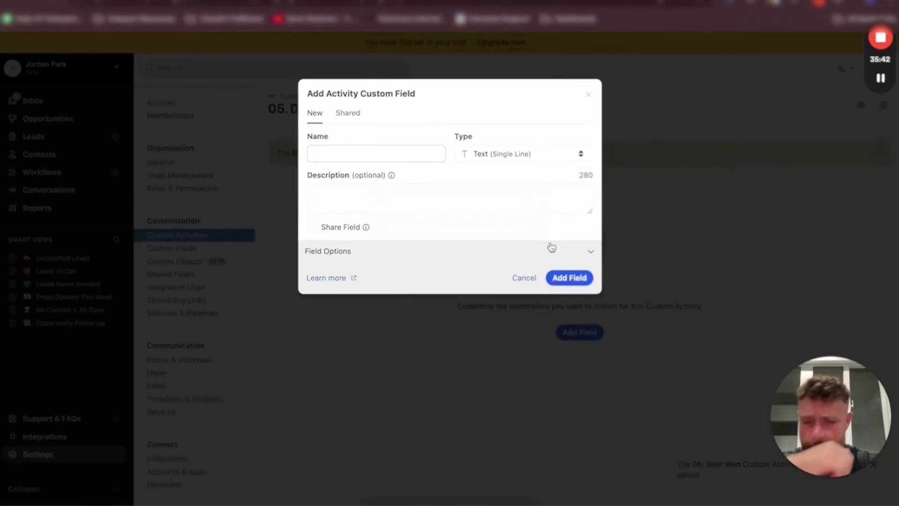
{"action": "left_click", "coordinate": [359, 154]}
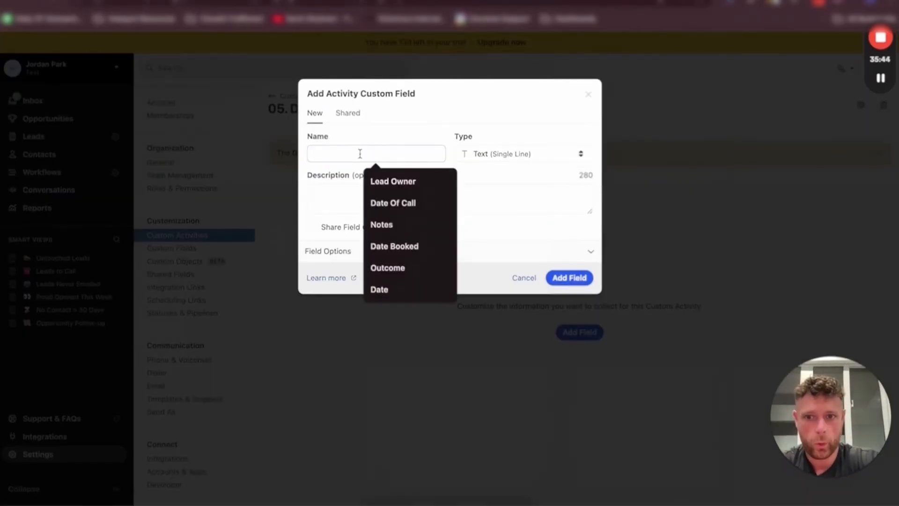
{"action": "type", "text": "Lead Owner"}
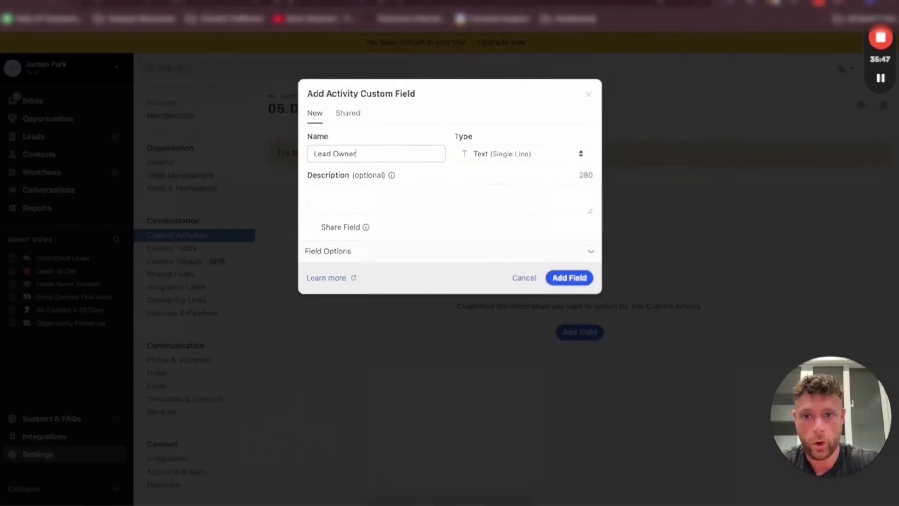
{"action": "left_click", "coordinate": [523, 154]}
{"action": "left_click", "coordinate": [517, 321]}
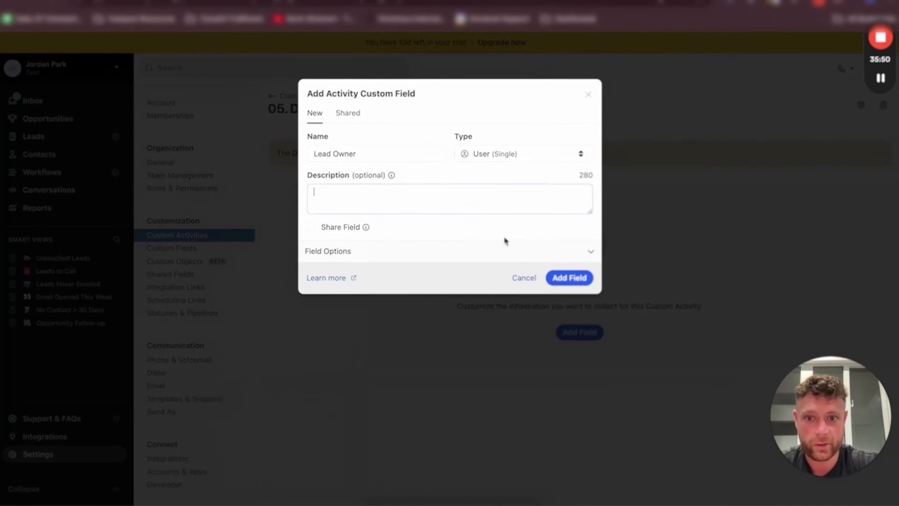
{"action": "left_click", "coordinate": [556, 278]}
Add a Dropdown (Single) field named Service Type with choices Sink Repair, Toilet Repair and Sewage Repair
{"action": "left_click", "coordinate": [843, 185]}
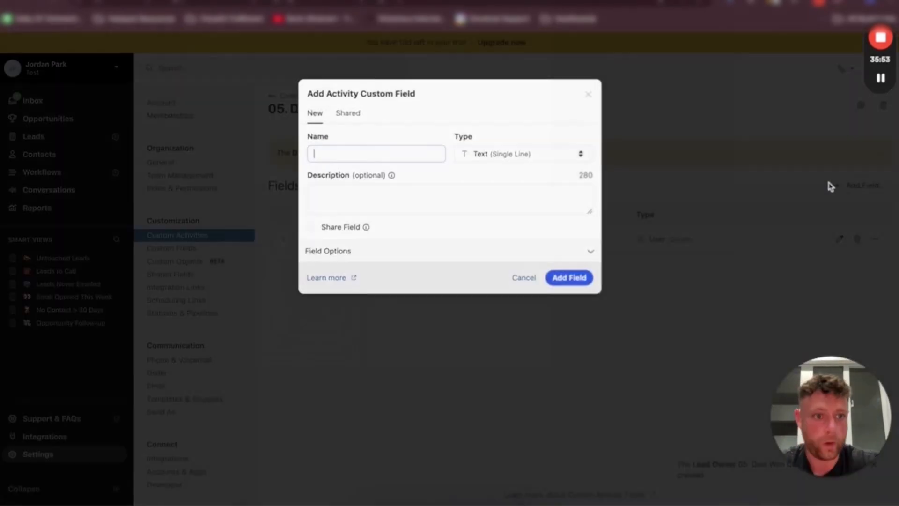
{"action": "type", "text": "SErvice Type"}
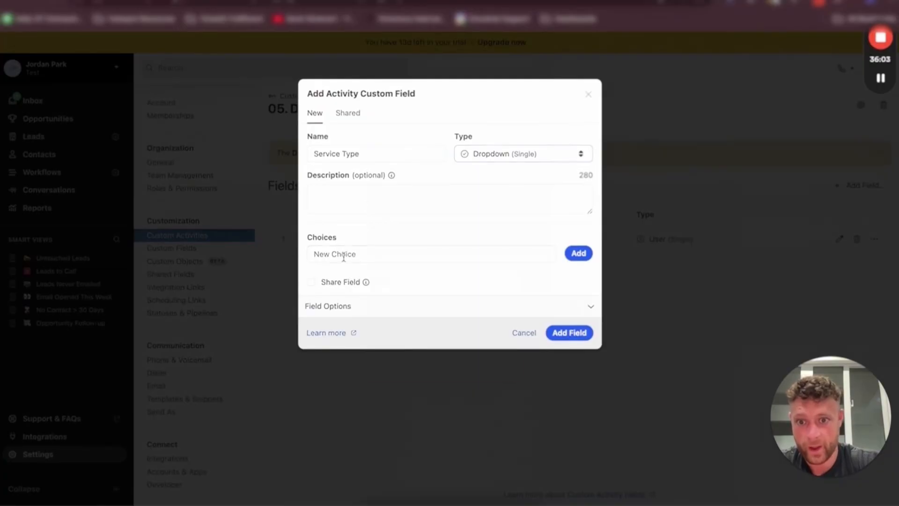
{"action": "left_click", "coordinate": [344, 255]}
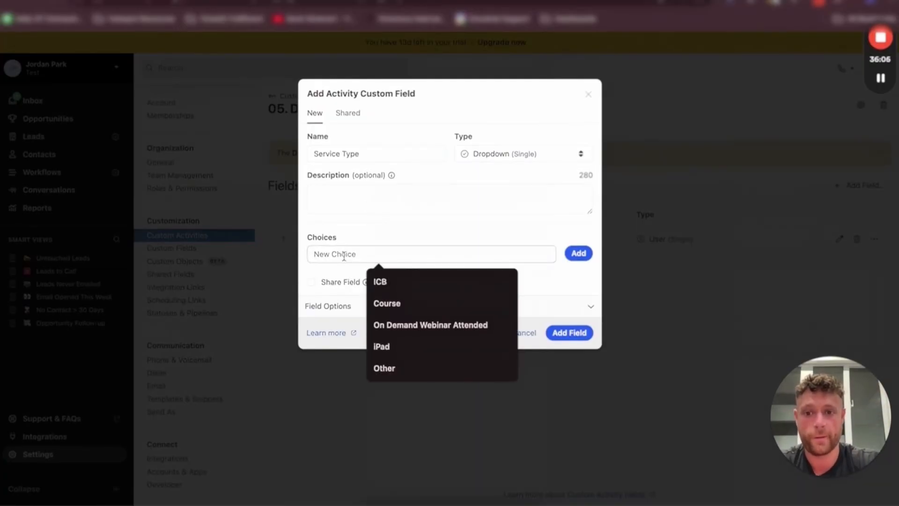
{"action": "type", "text": "Sink Re"}
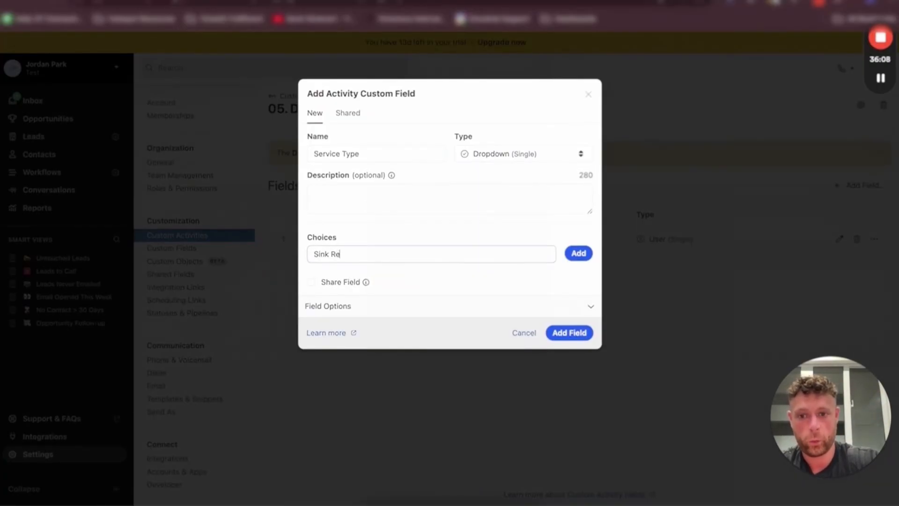
{"action": "type", "text": "pair"}
{"action": "key", "text": "Return"}
{"action": "type", "text": "Toilet Repair"}
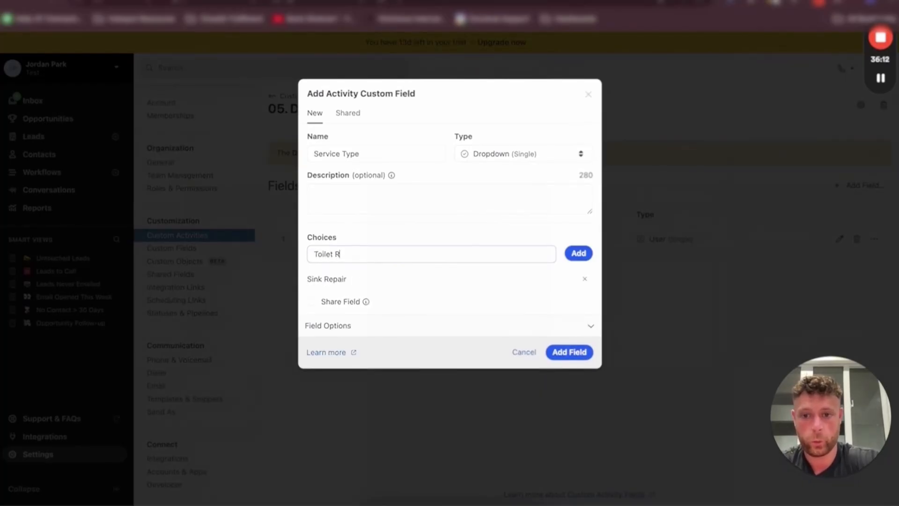
{"action": "key", "text": "Return"}
{"action": "type", "text": "Se"}
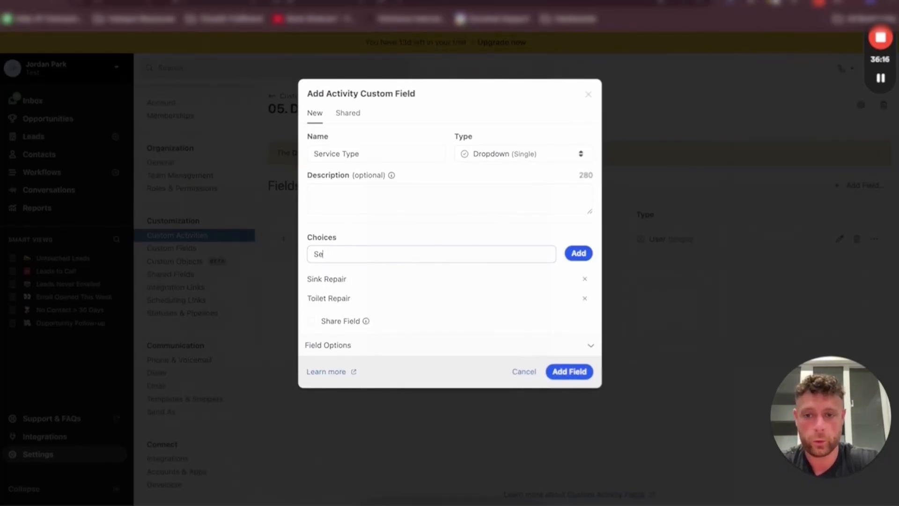
{"action": "type", "text": "wage Repair"}
{"action": "key", "text": "Return"}
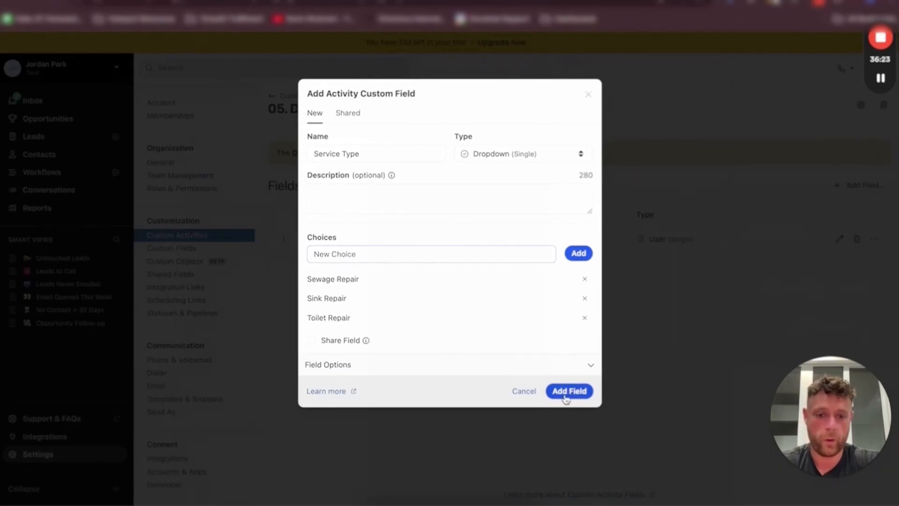
{"action": "left_click", "coordinate": [569, 390]}
Add a Text (Single Line) field named ONe to the activity
{"action": "left_click", "coordinate": [856, 185]}
{"action": "left_click", "coordinate": [351, 156]}
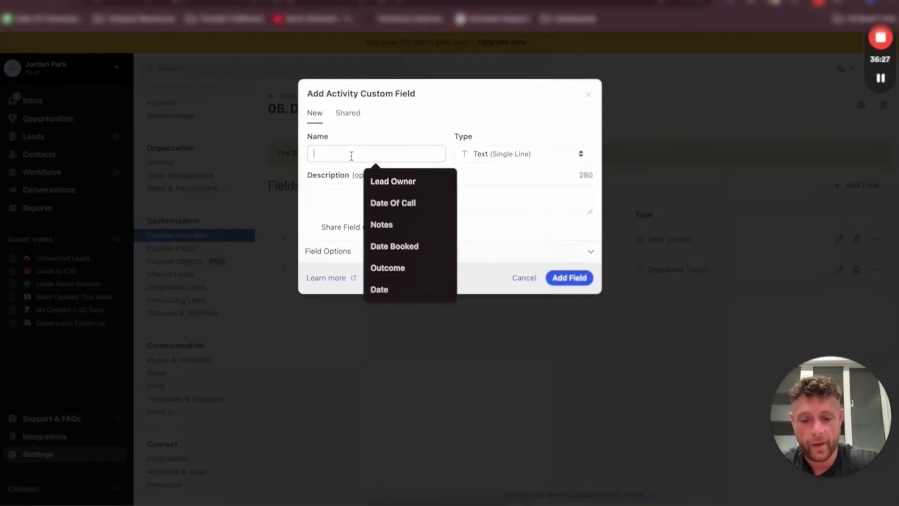
{"action": "type", "text": "Amount"}
{"action": "double_click", "coordinate": [396, 153]}
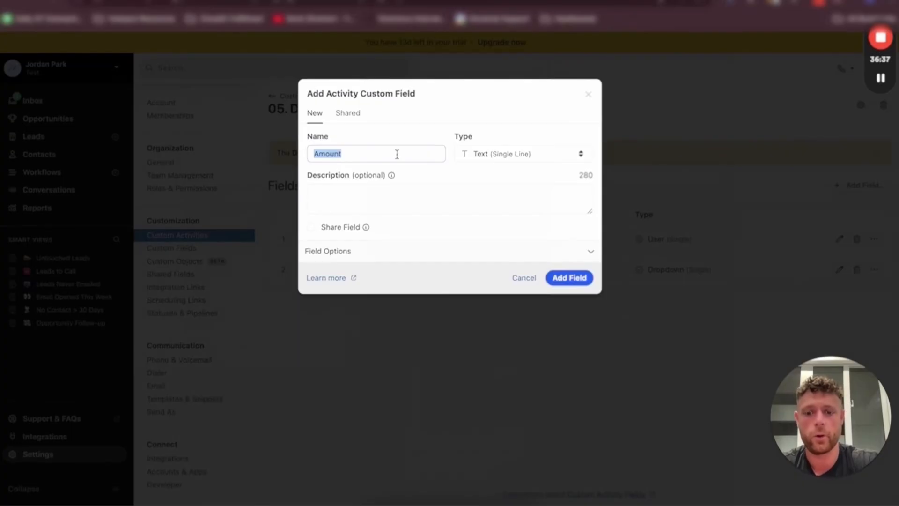
{"action": "type", "text": "ONe"}
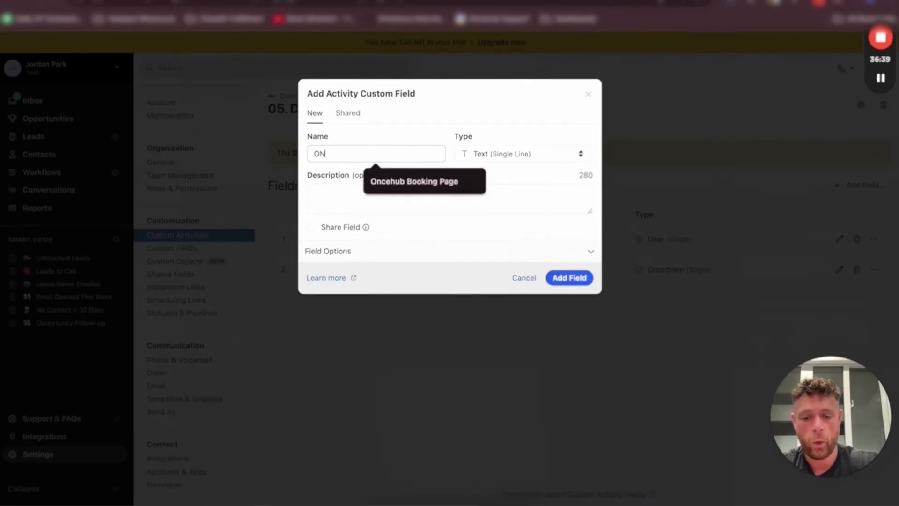
{"action": "key", "text": "Return"}
Open the ONe field, enter One Time Set Up Fee Amount as its name and copy it, then close the dialog without saving
{"action": "left_click", "coordinate": [316, 301]}
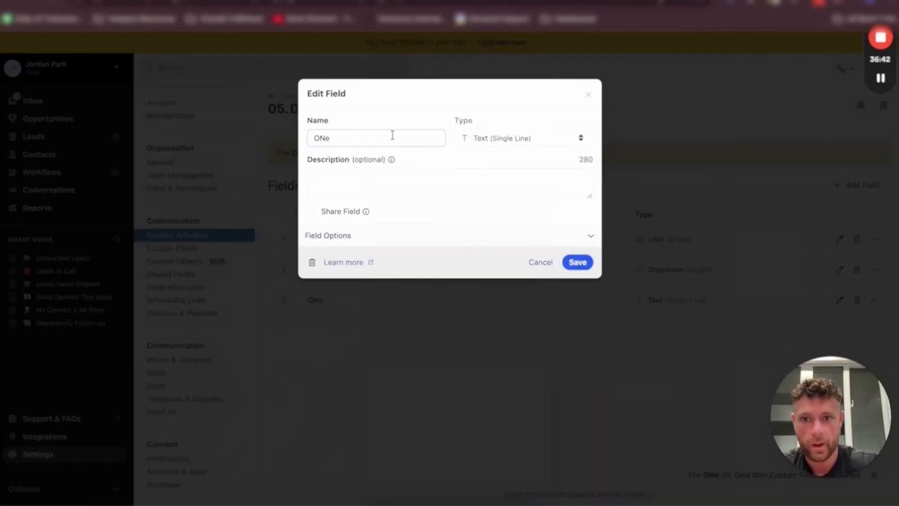
{"action": "double_click", "coordinate": [392, 136]}
{"action": "type", "text": "One Time"}
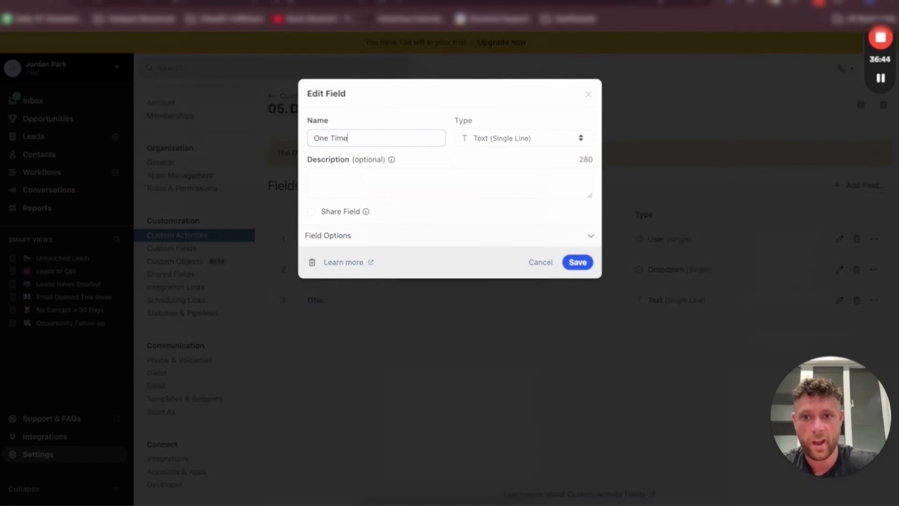
{"action": "type", "text": " Set Up Fee Am"}
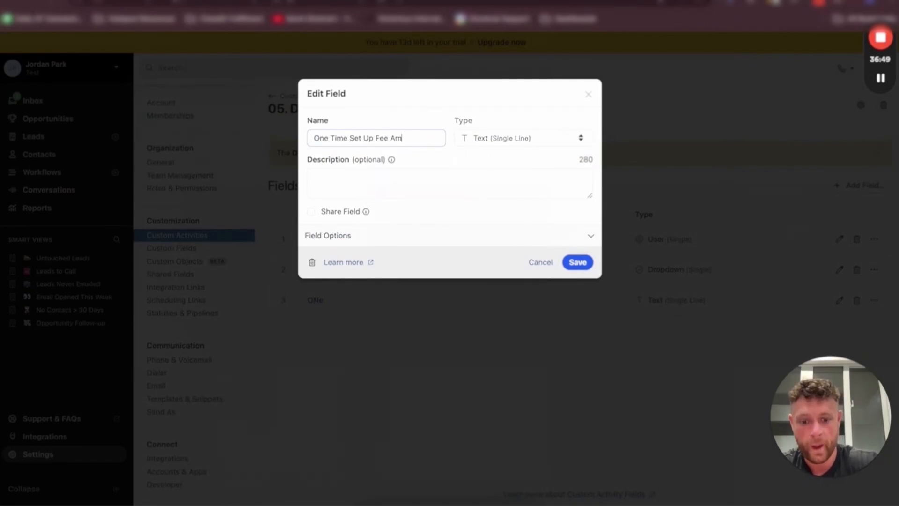
{"action": "type", "text": "ount"}
{"action": "key", "text": "ctrl+a"}
{"action": "key", "text": "ctrl+c"}
{"action": "left_click", "coordinate": [530, 138]}
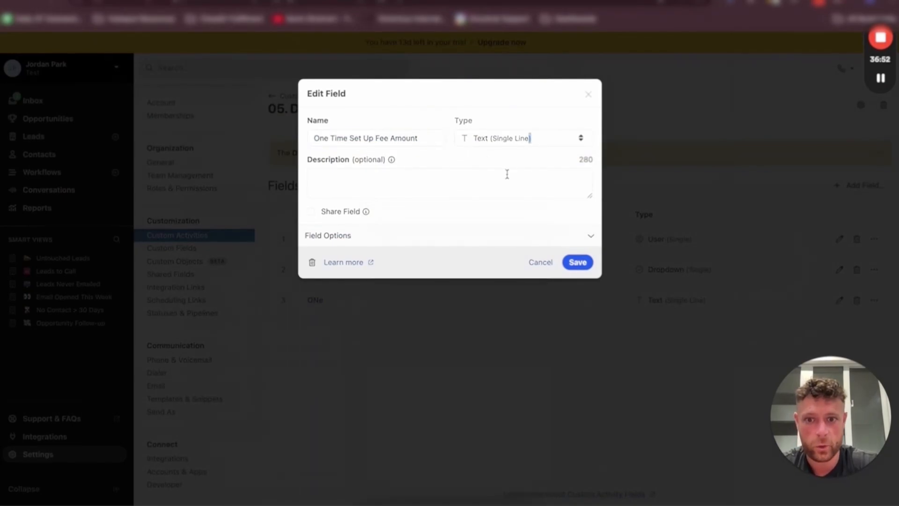
{"action": "left_click", "coordinate": [614, 105]}
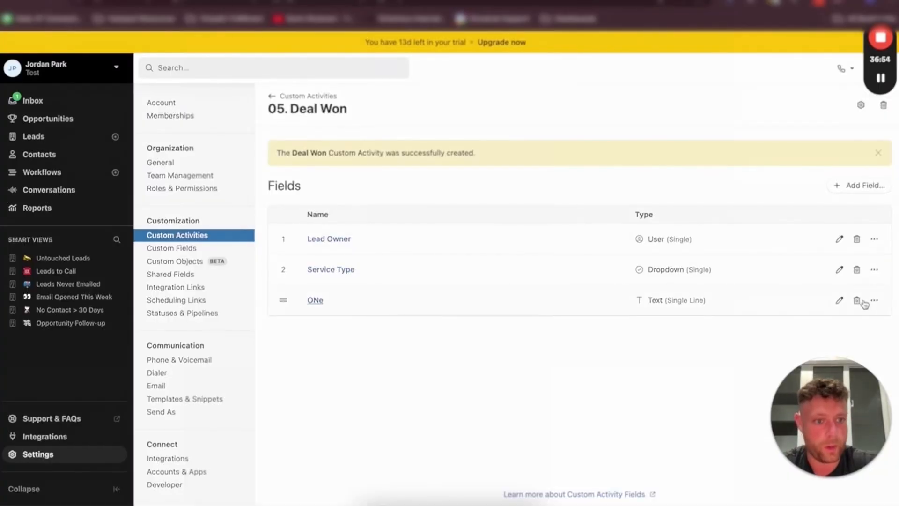
Delete the ONe field from the 05. Deal Won activity
{"action": "left_click", "coordinate": [857, 300]}
{"action": "left_click", "coordinate": [574, 208]}
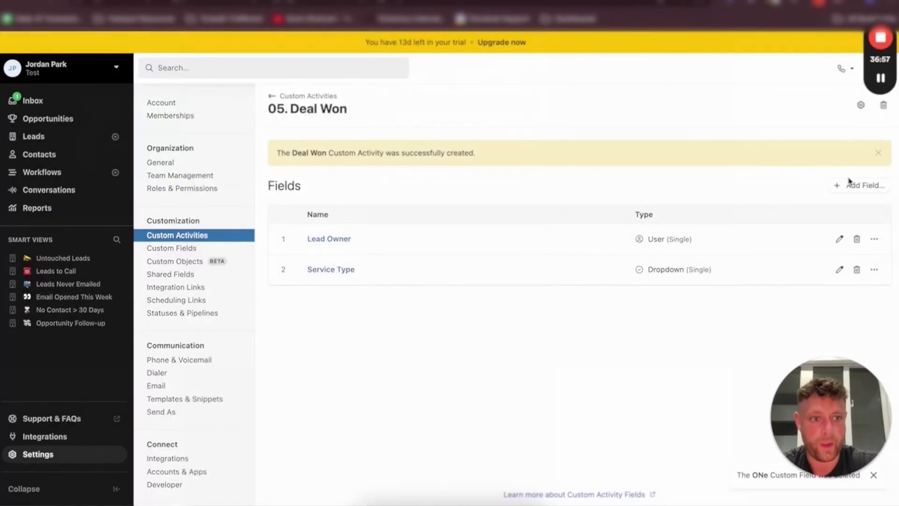
Add a Number field named One Time Set Up Fee Amount, pasting the copied name
{"action": "left_click", "coordinate": [861, 185]}
{"action": "left_click", "coordinate": [363, 154]}
{"action": "key", "text": "ctrl+v"}
{"action": "left_click", "coordinate": [495, 156]}
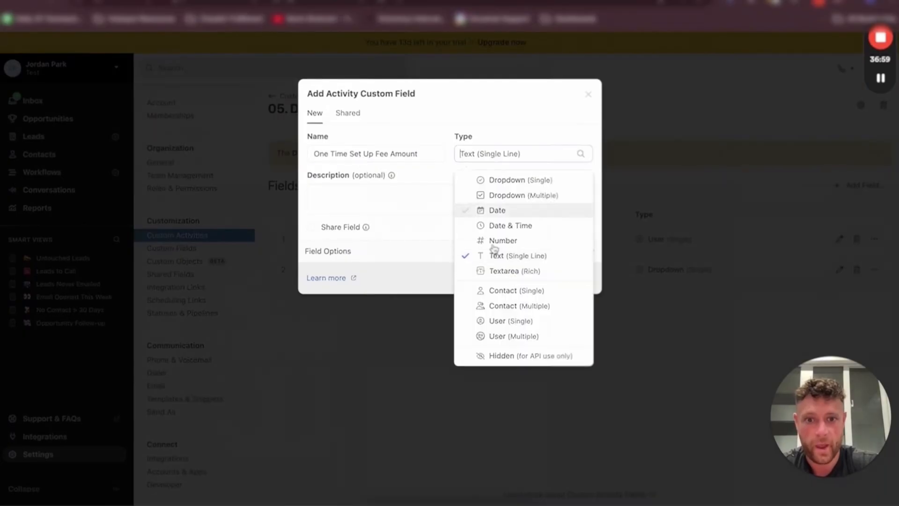
{"action": "left_click", "coordinate": [504, 240]}
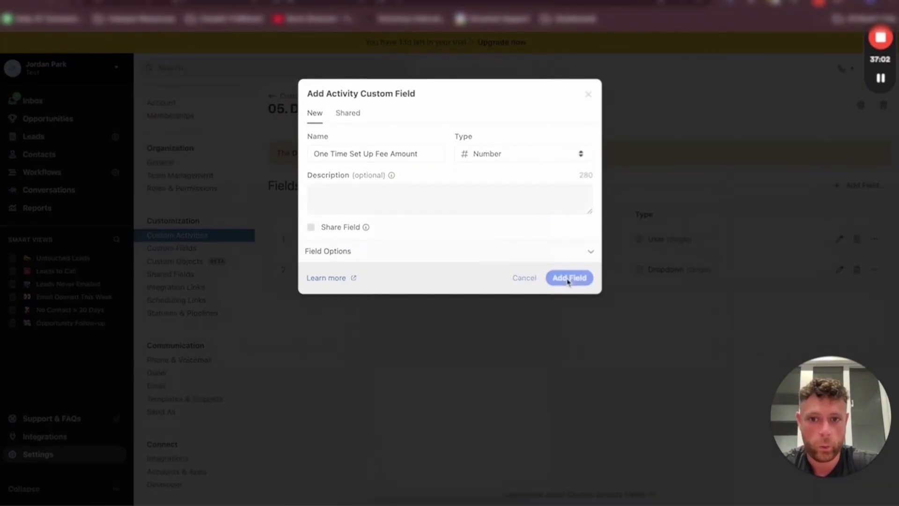
{"action": "left_click", "coordinate": [569, 278]}
Add a Number field named Contract Value to the activity
{"action": "left_click", "coordinate": [839, 186]}
{"action": "left_click", "coordinate": [390, 149]}
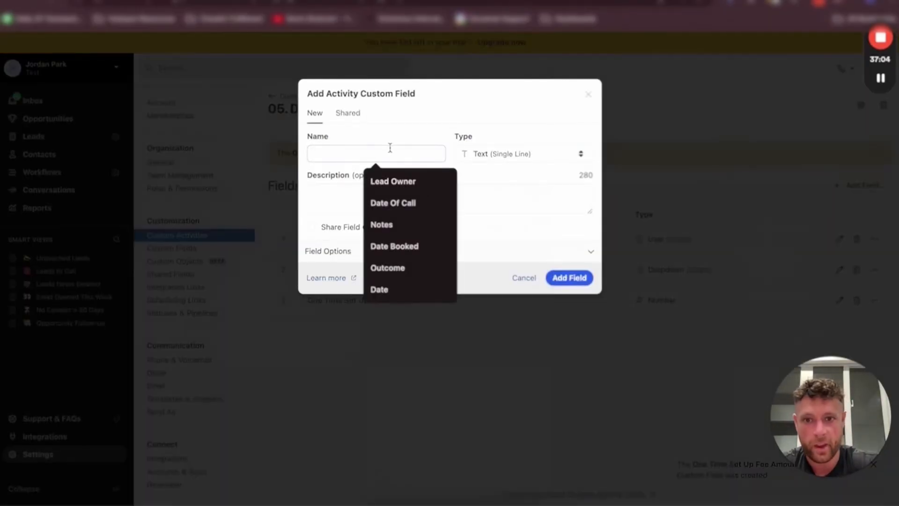
{"action": "type", "text": "Contract Value"}
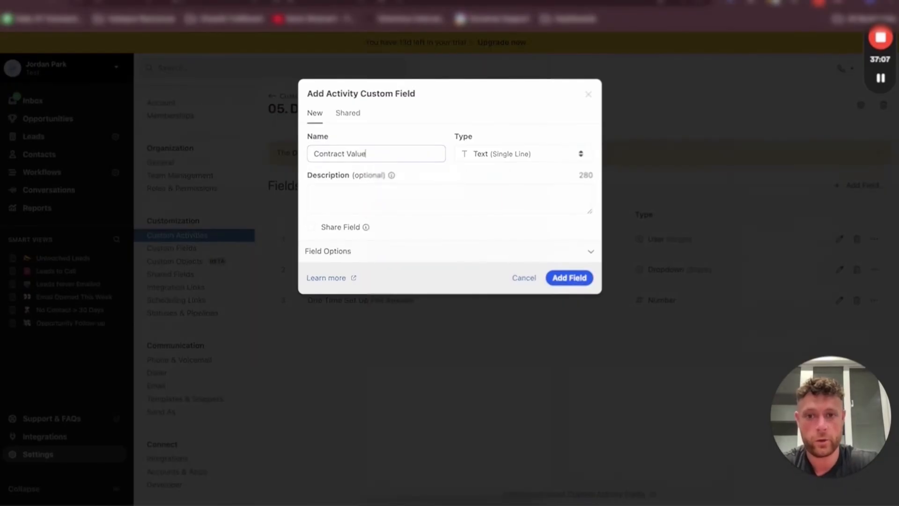
{"action": "left_click", "coordinate": [506, 154]}
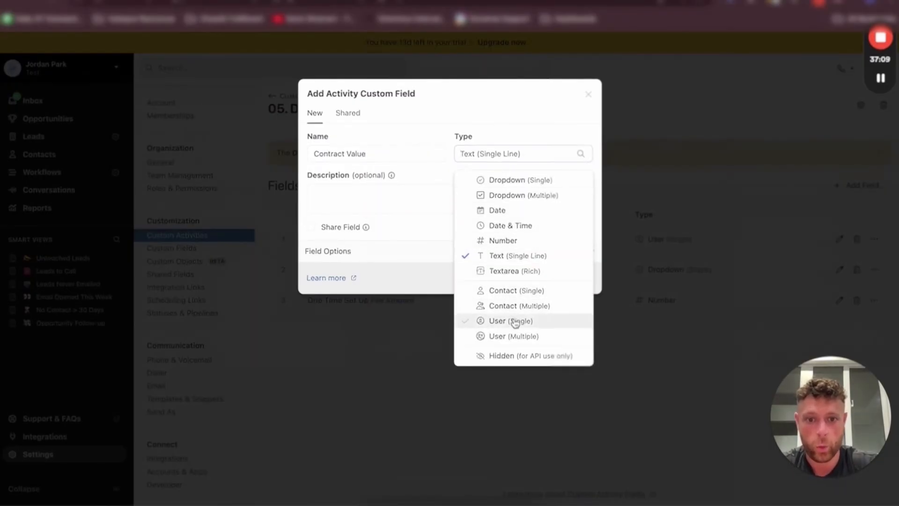
{"action": "left_click", "coordinate": [503, 240]}
{"action": "left_click", "coordinate": [569, 277]}
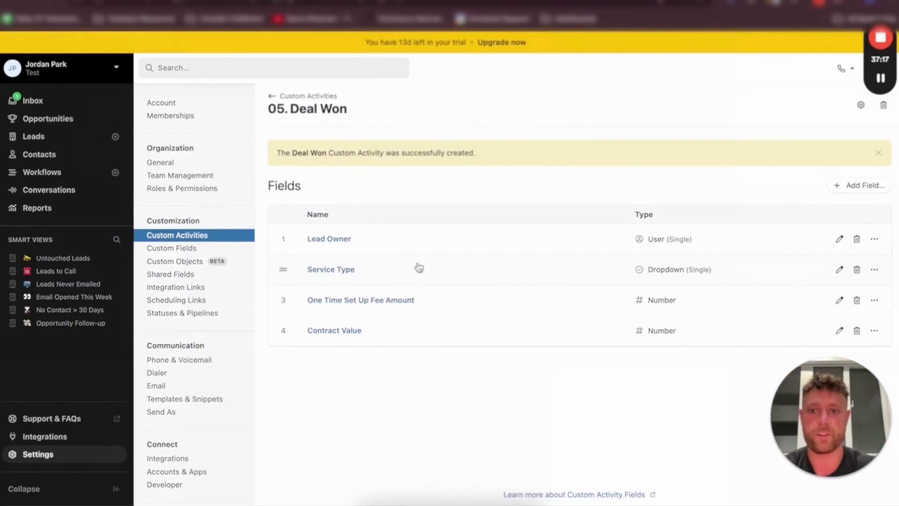
Add a Date field named Date to the activity
{"action": "left_click", "coordinate": [860, 186]}
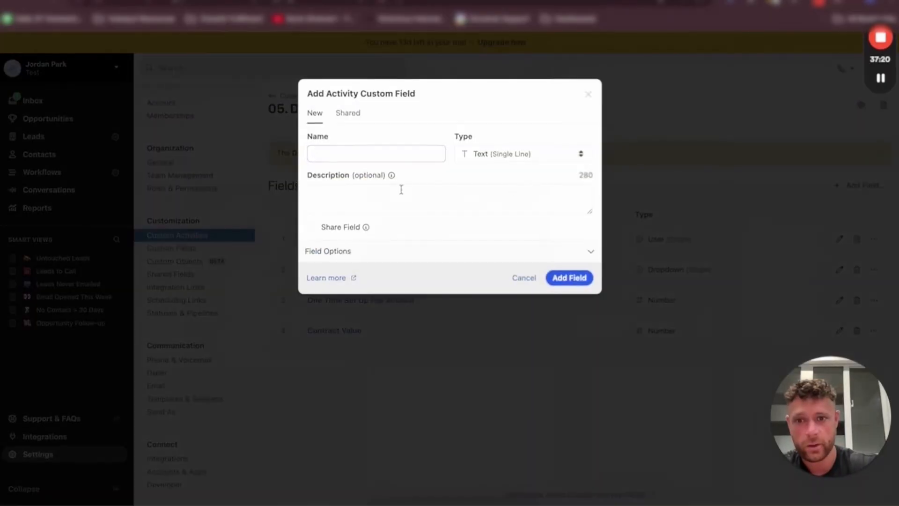
{"action": "left_click", "coordinate": [383, 155]}
{"action": "type", "text": "Date"}
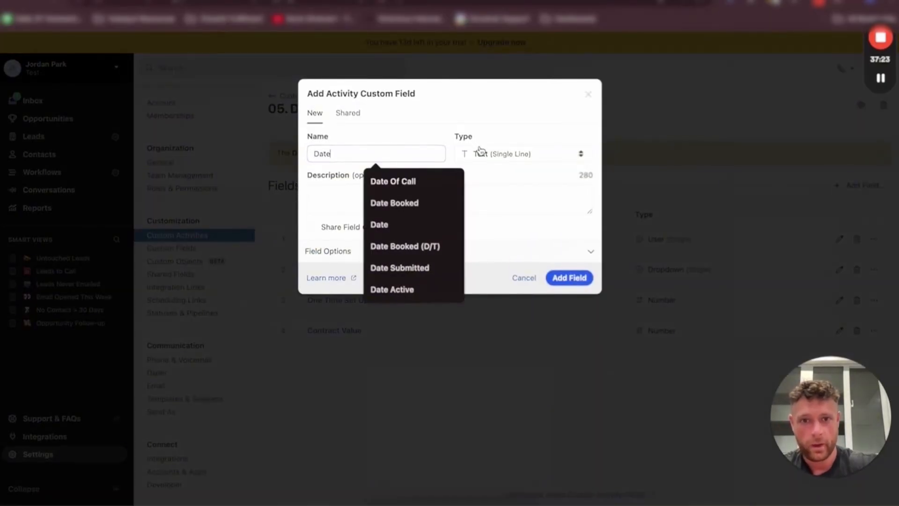
{"action": "left_click", "coordinate": [481, 149]}
{"action": "left_click", "coordinate": [493, 211]}
{"action": "key", "text": "Return"}
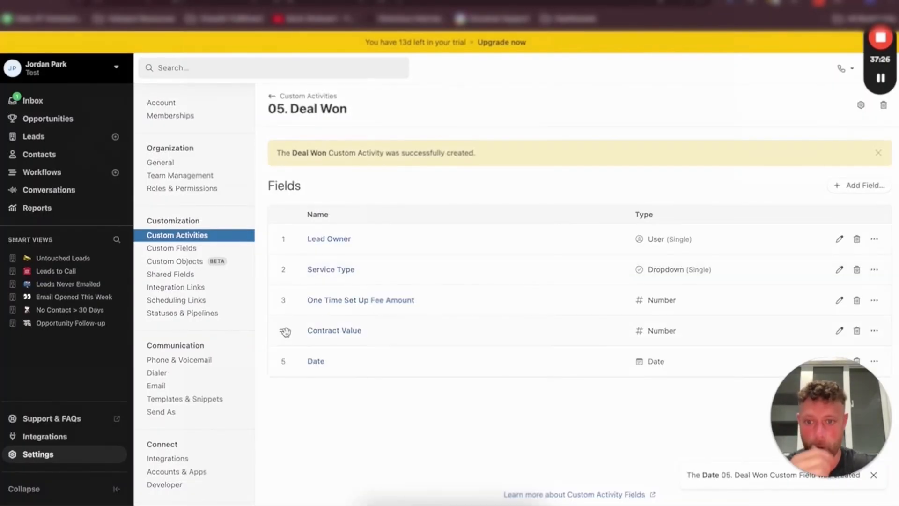
Move the Date field to the first position in the field list
{"action": "mouse_move", "coordinate": [284, 374]}
{"action": "left_mouse_down"}
{"action": "mouse_move", "coordinate": [288, 255]}
{"action": "mouse_move", "coordinate": [288, 360]}
{"action": "left_mouse_up"}
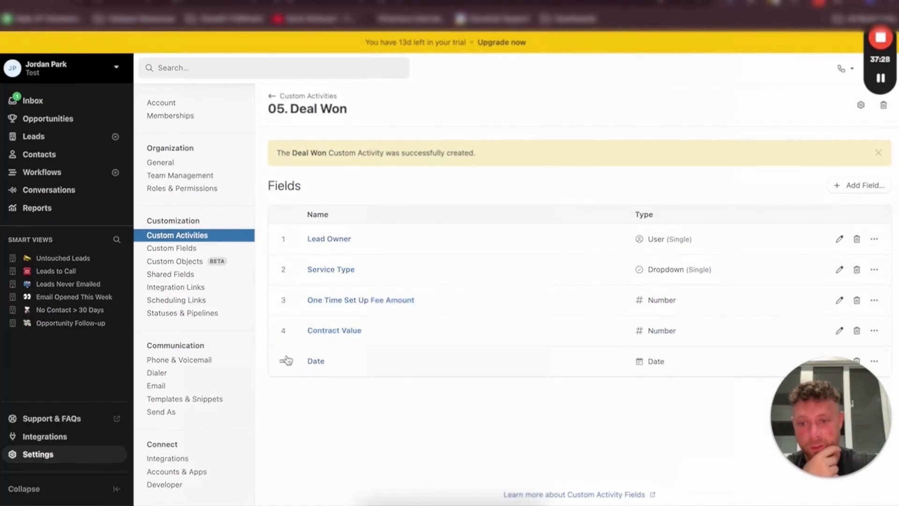
{"action": "left_click", "coordinate": [287, 360]}
{"action": "left_click", "coordinate": [580, 98]}
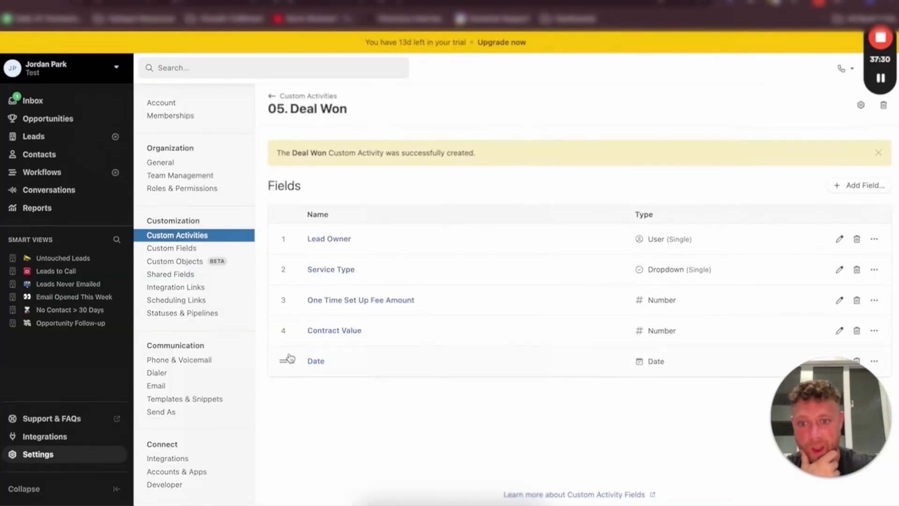
{"action": "left_click_drag", "start_coordinate": [289, 359], "coordinate": [286, 237]}
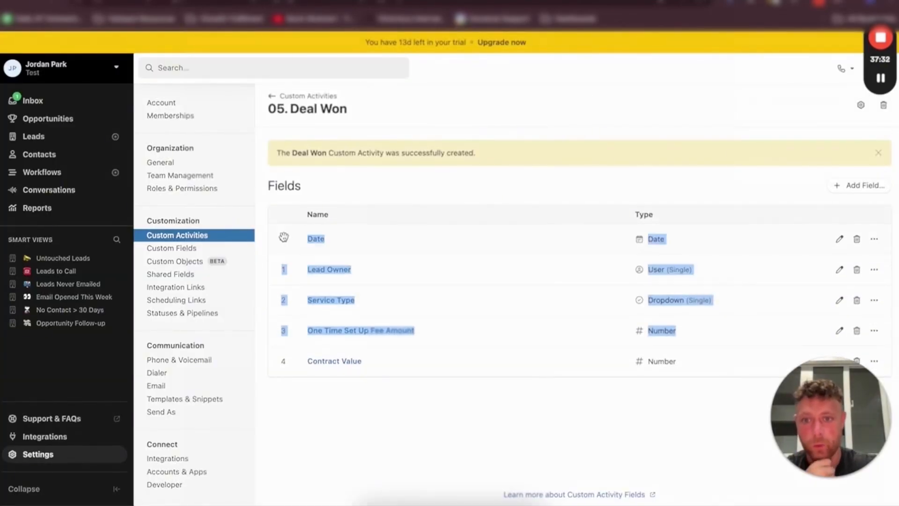
Create a new custom activity type named 06. Deal Lost
{"action": "left_click", "coordinate": [283, 98]}
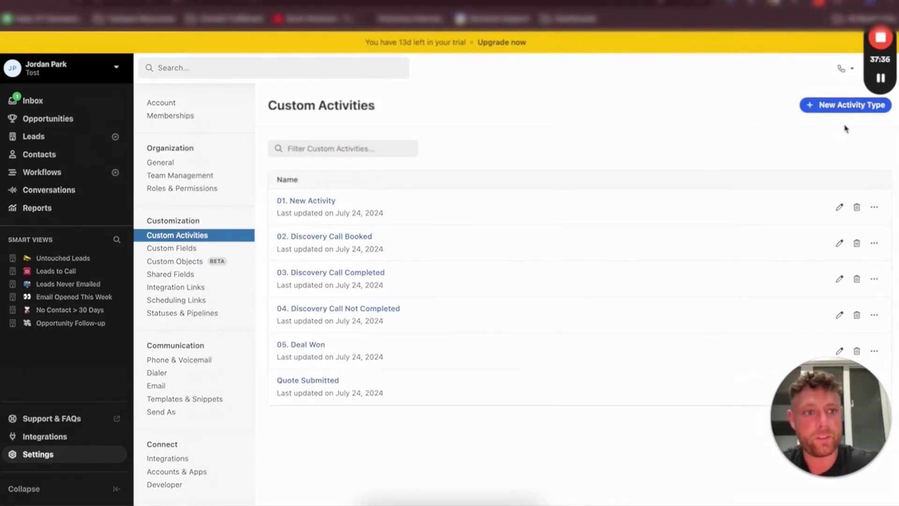
{"action": "left_click", "coordinate": [817, 104]}
{"action": "left_click", "coordinate": [358, 137]}
{"action": "type", "text": "0"}
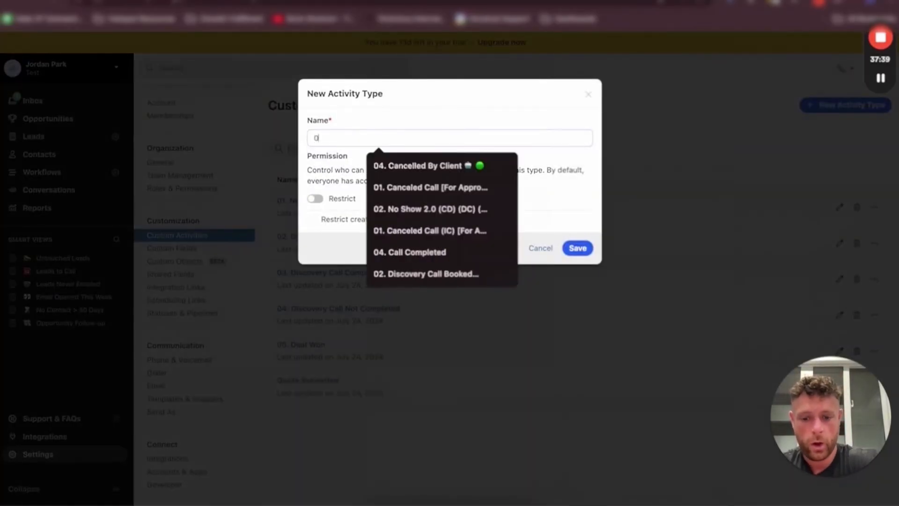
{"action": "type", "text": "6. Deal Lost"}
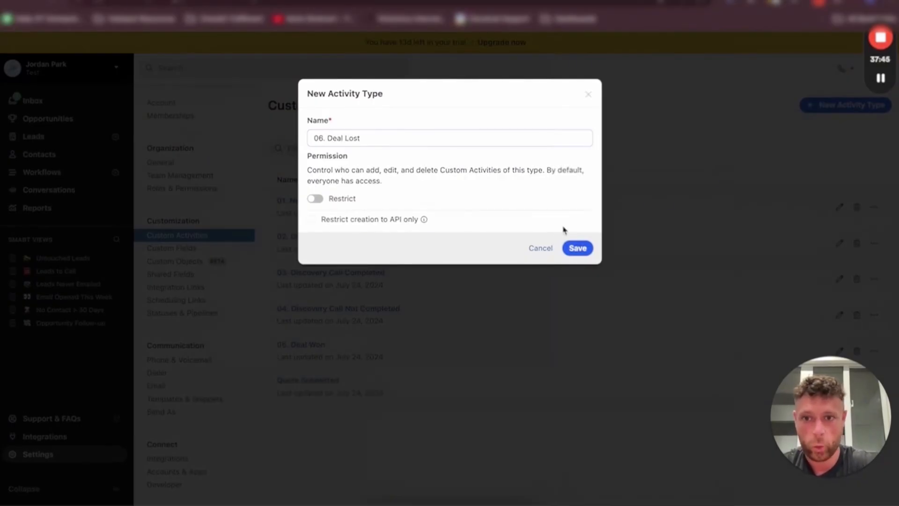
{"action": "left_click", "coordinate": [577, 248]}
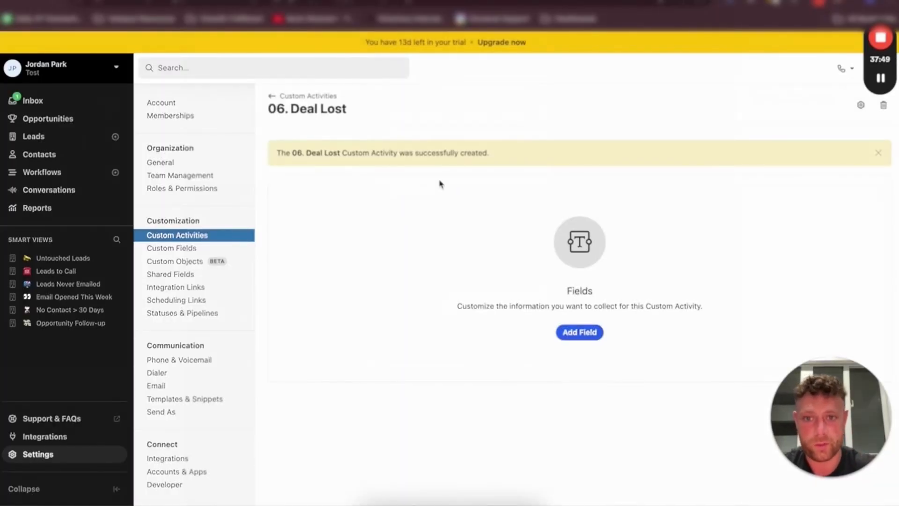
Add a Date field named Date and a User (Single) field named Lead Owner to 06. Deal Lost
{"action": "left_click", "coordinate": [577, 331]}
{"action": "left_click", "coordinate": [382, 153]}
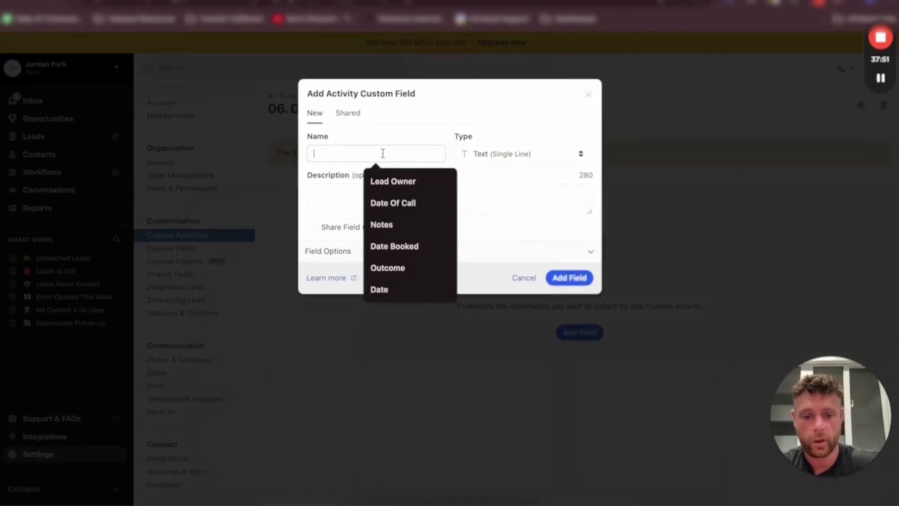
{"action": "type", "text": "Date"}
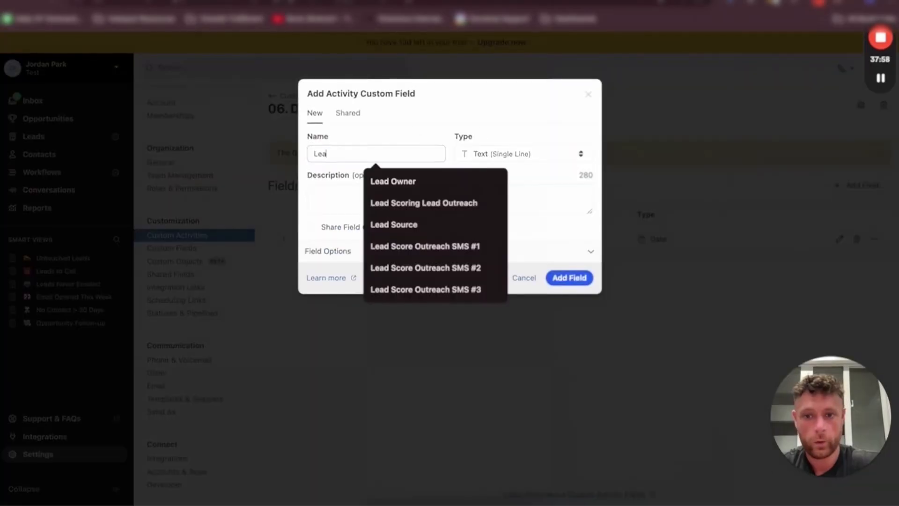
{"action": "type", "text": "Owner"}
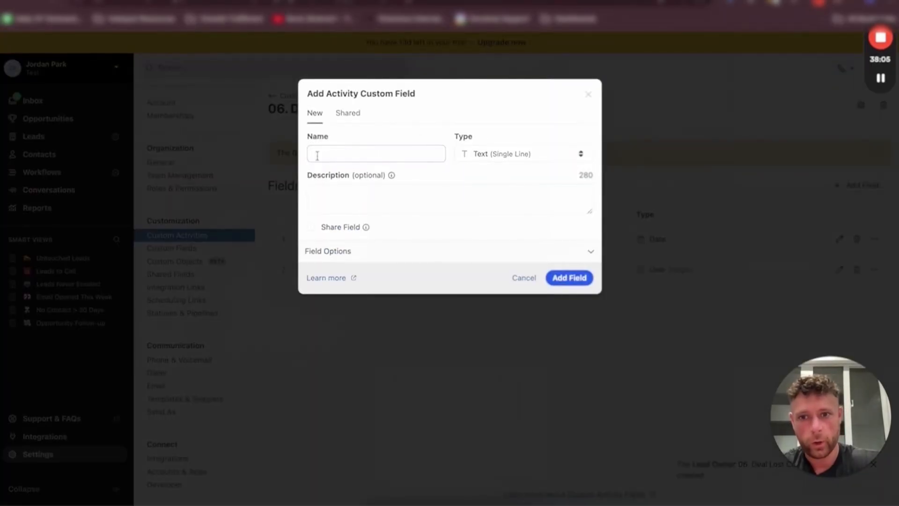
Start a new field named Objection and set its type to Dropdown (Multiple)
{"action": "left_click", "coordinate": [317, 156]}
{"action": "type", "text": "Objection"}
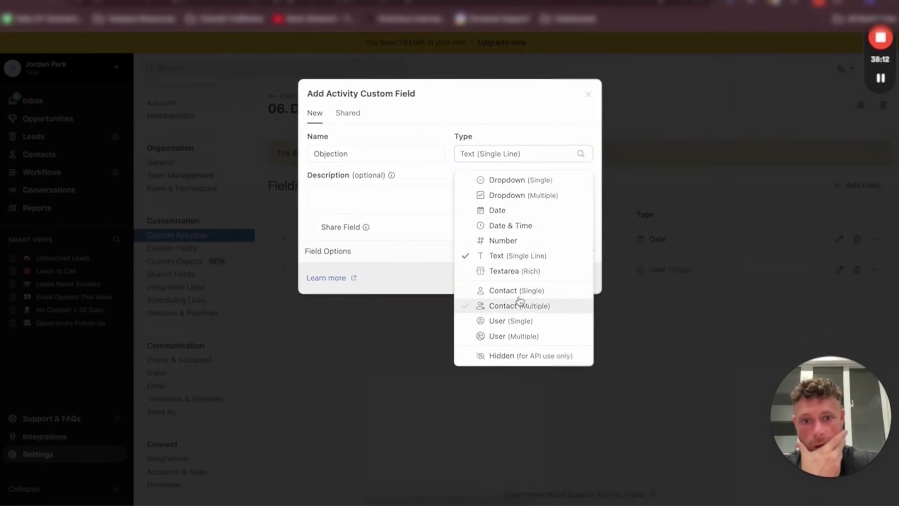
{"action": "left_click", "coordinate": [527, 179]}
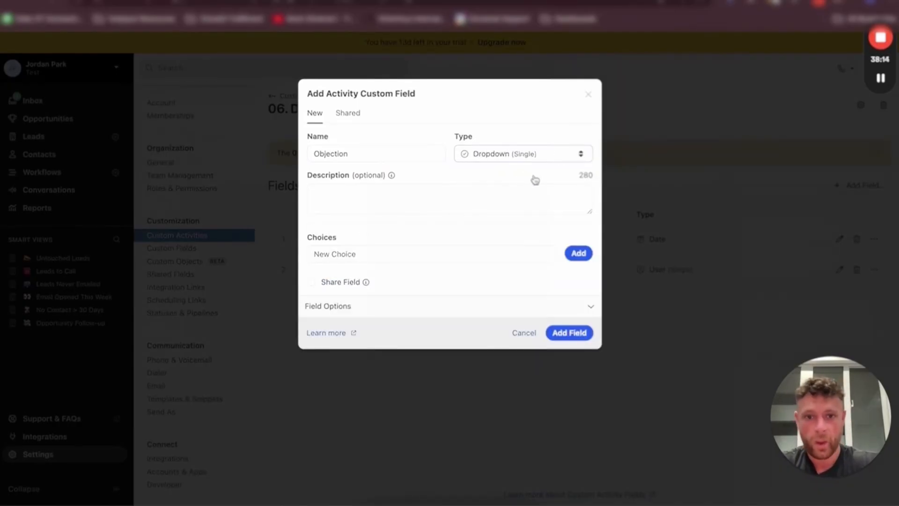
{"action": "left_click", "coordinate": [524, 156]}
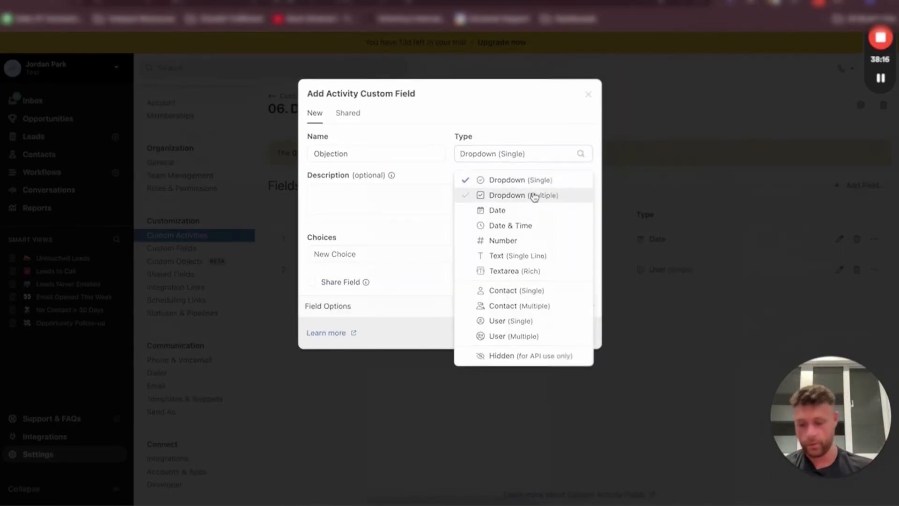
{"action": "left_click", "coordinate": [535, 196]}
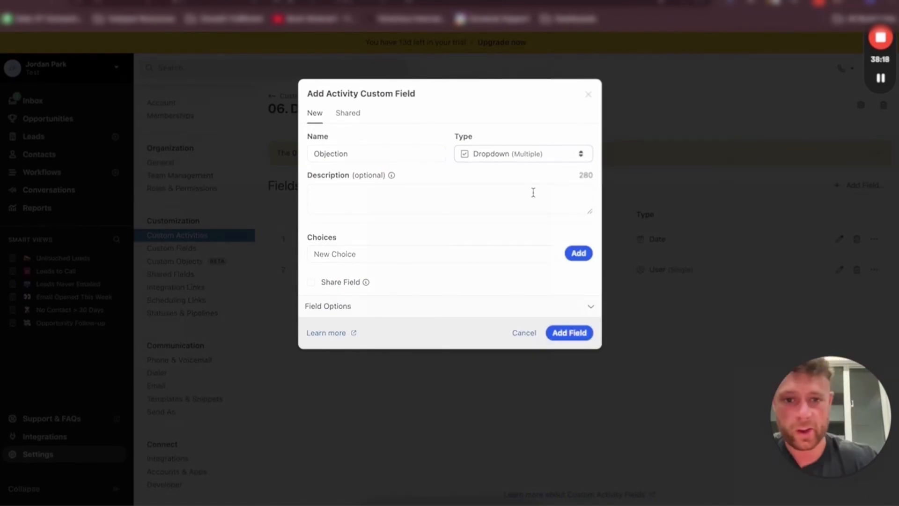
Add the choices No Urgency, Time and Service Area to the Objection field and save the field
{"action": "left_click", "coordinate": [355, 253]}
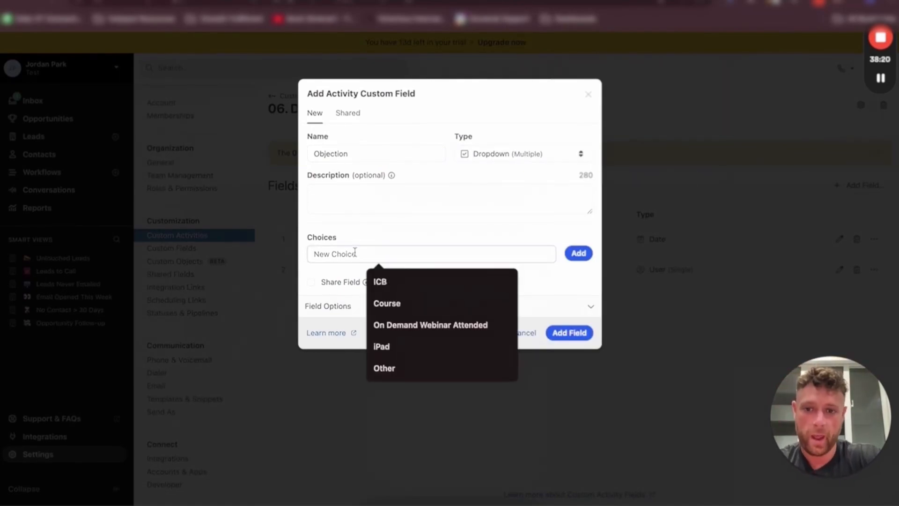
{"action": "type", "text": "No Urgency"}
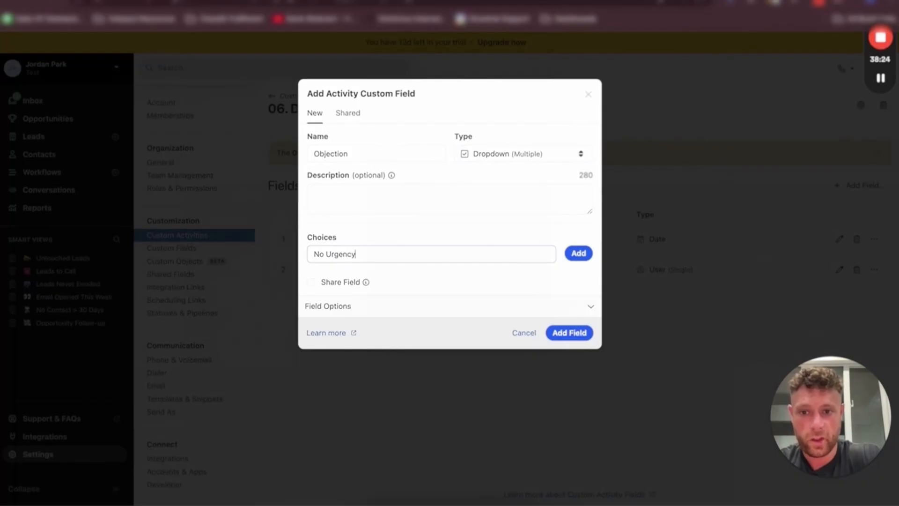
{"action": "key", "text": "Return"}
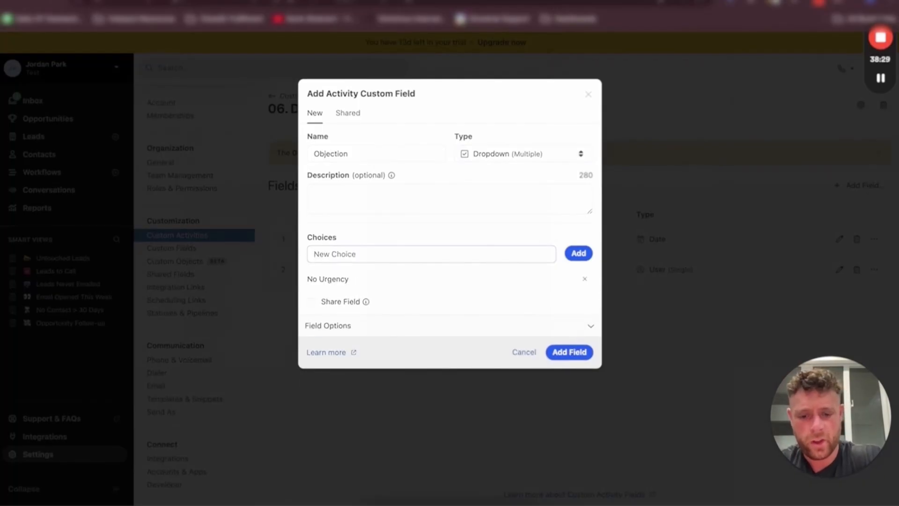
{"action": "type", "text": "Time"}
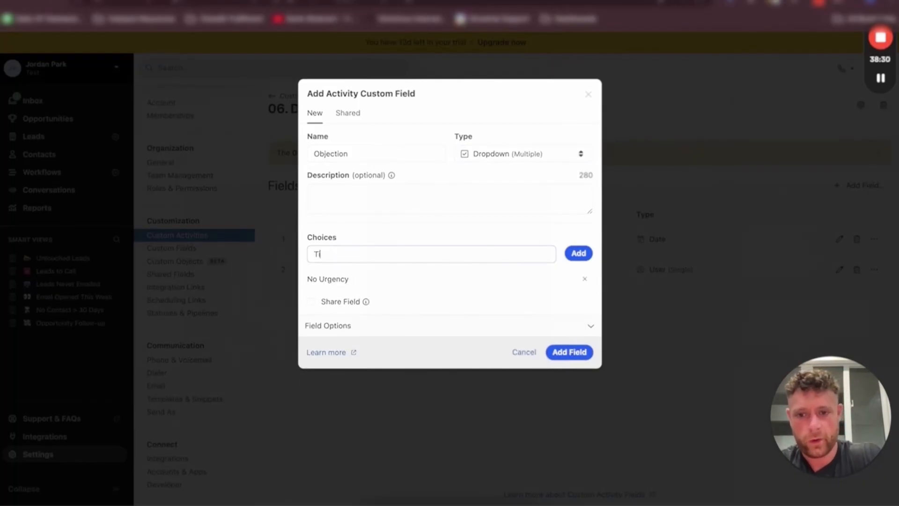
{"action": "key", "text": "Return"}
{"action": "type", "text": "Service Area"}
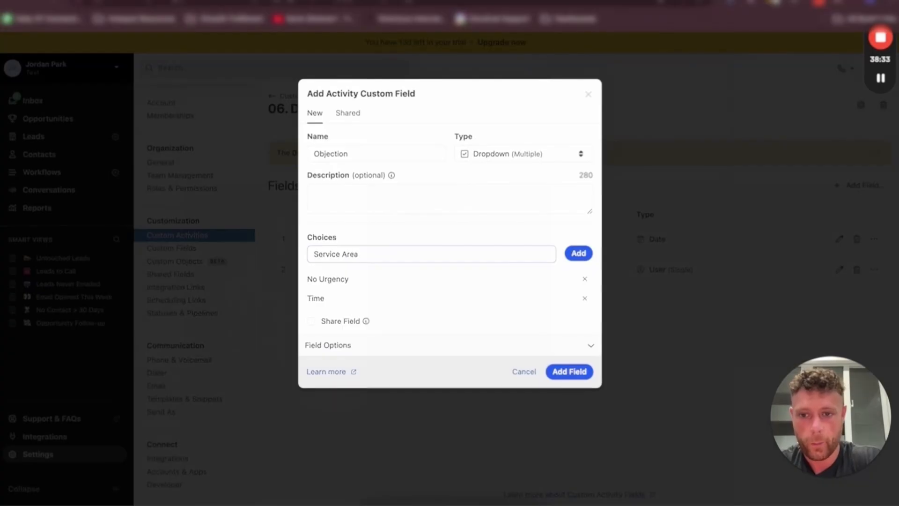
{"action": "key", "text": "Return"}
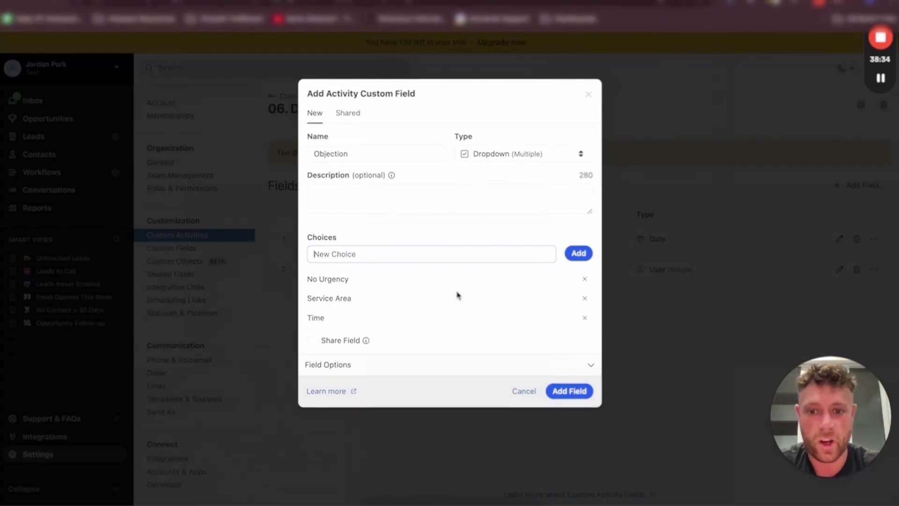
{"action": "left_click", "coordinate": [572, 393]}
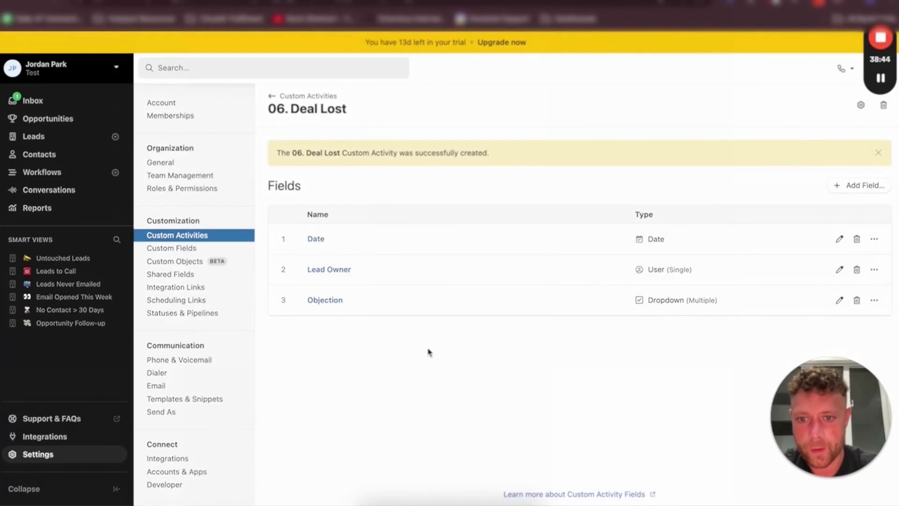
Add a Date field named Follow Up Date to the 06. Deal Lost activity type
{"action": "left_click", "coordinate": [861, 187]}
{"action": "type", "text": "Follow"}
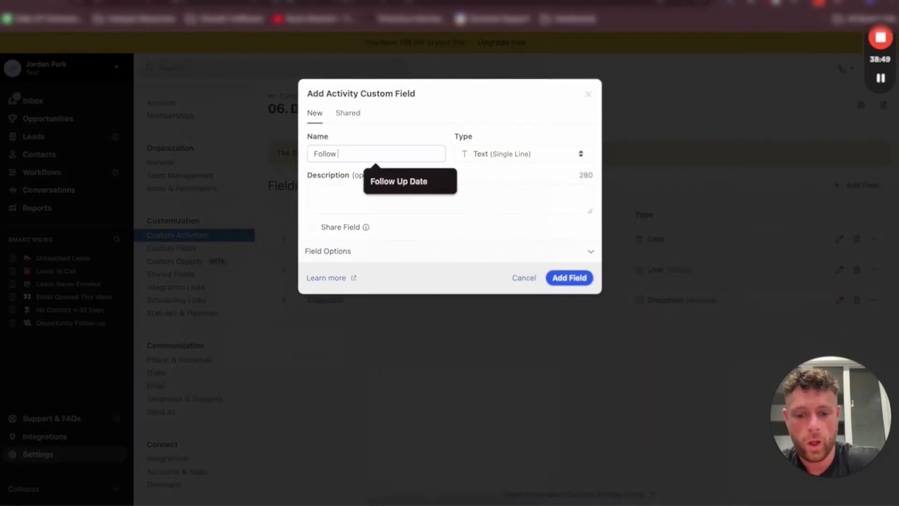
{"action": "type", "text": " Up Date"}
{"action": "left_click", "coordinate": [518, 158]}
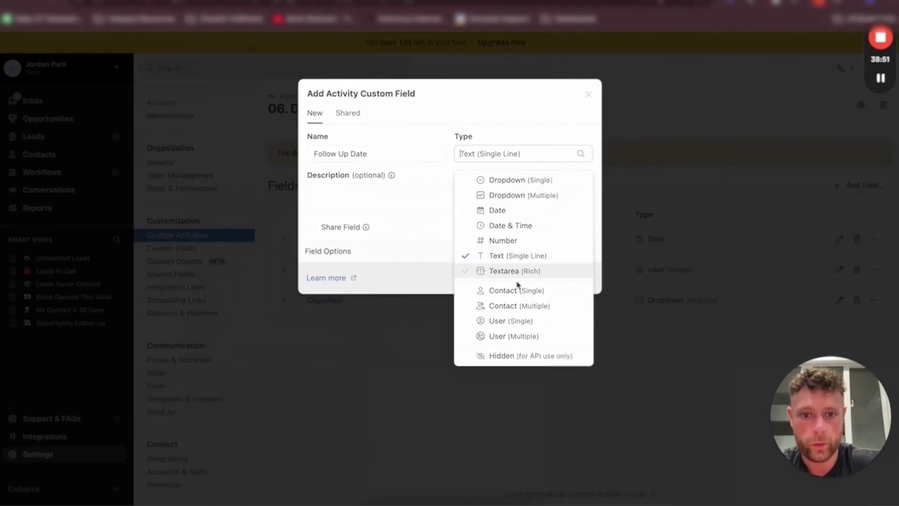
{"action": "left_click", "coordinate": [498, 211]}
{"action": "left_click", "coordinate": [434, 203]}
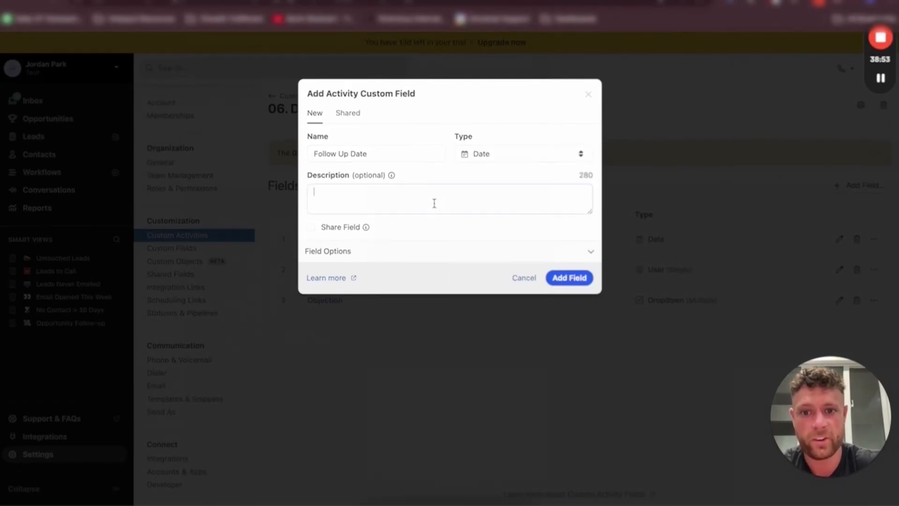
{"action": "left_click", "coordinate": [577, 280]}
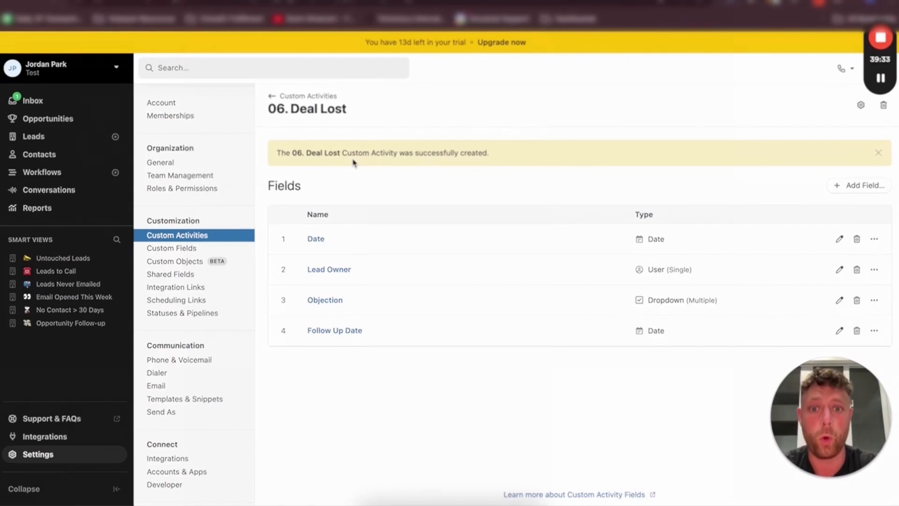
Return to the Custom Activities list
{"action": "left_click", "coordinate": [309, 96]}
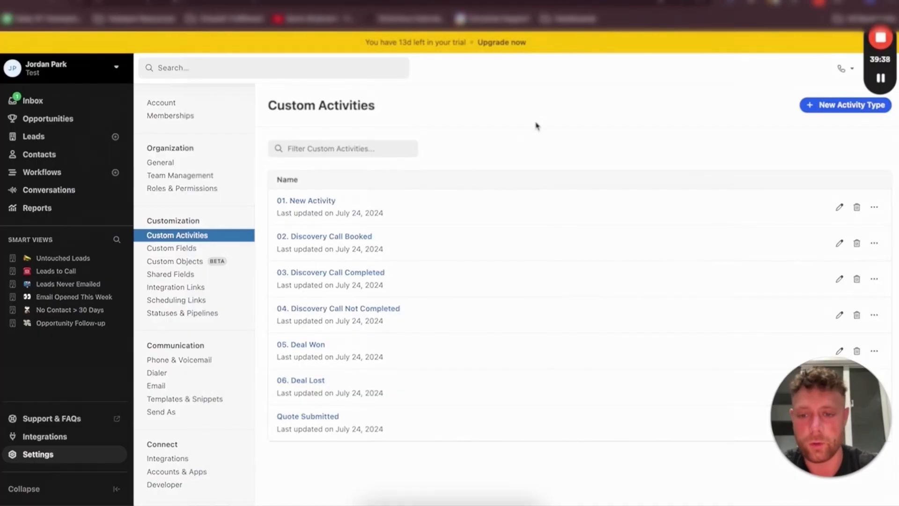
{"action": "left_click_drag", "start_coordinate": [848, 403], "coordinate": [853, 432]}
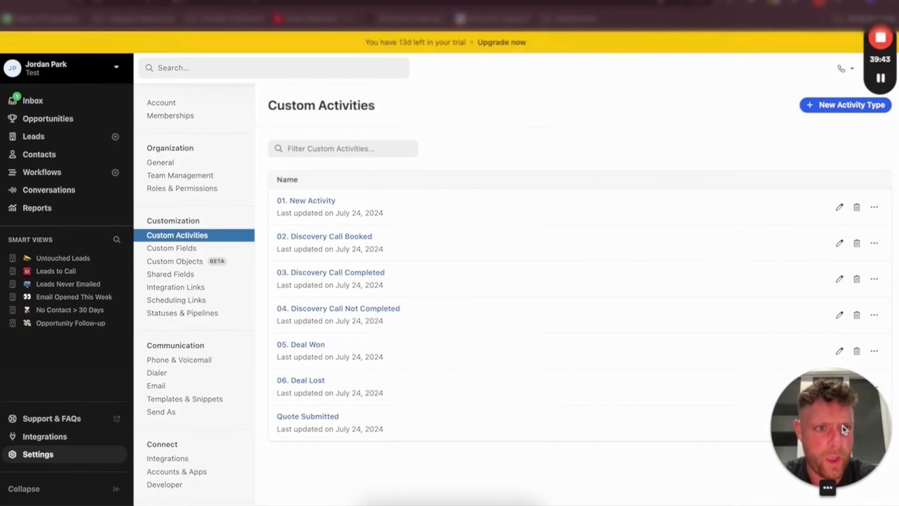
{"action": "mouse_move", "coordinate": [879, 79]}
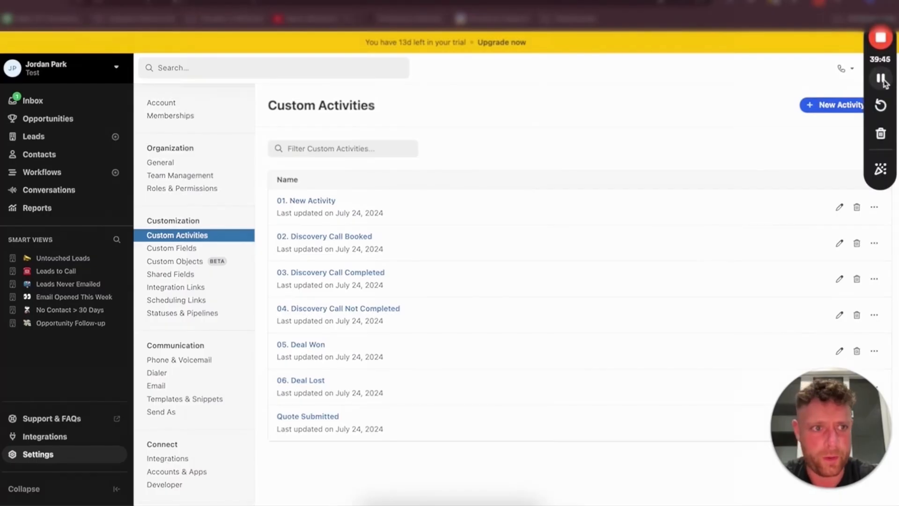
{"action": "left_click", "coordinate": [881, 78]}
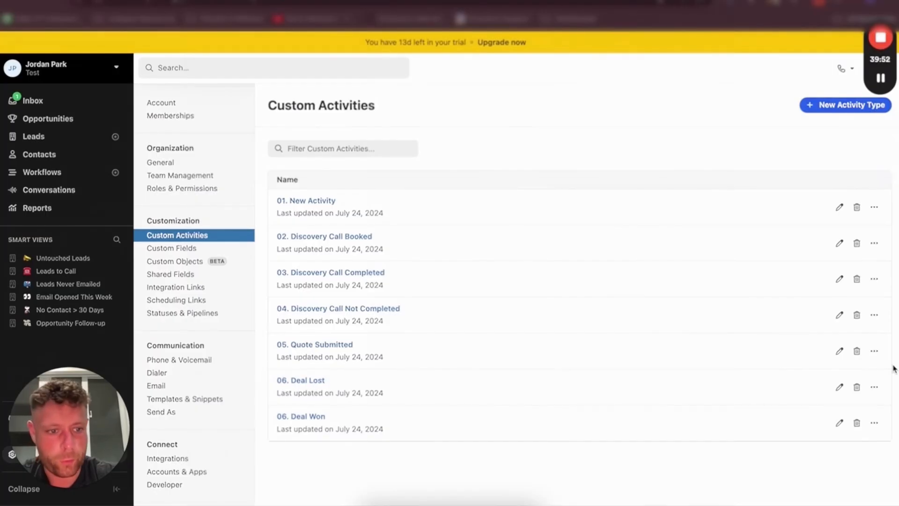
Rename the 06. Deal Lost activity type to 07. Deal Lost
{"action": "left_click", "coordinate": [838, 387]}
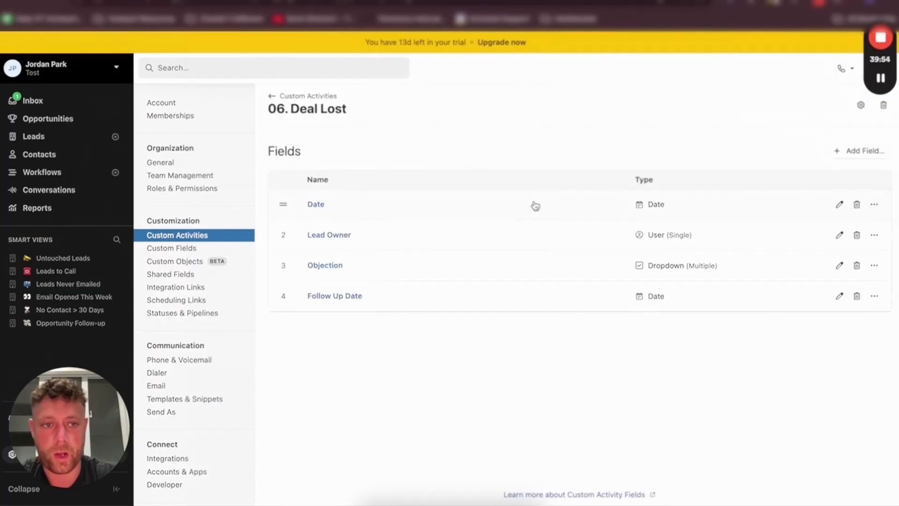
{"action": "left_click", "coordinate": [860, 108]}
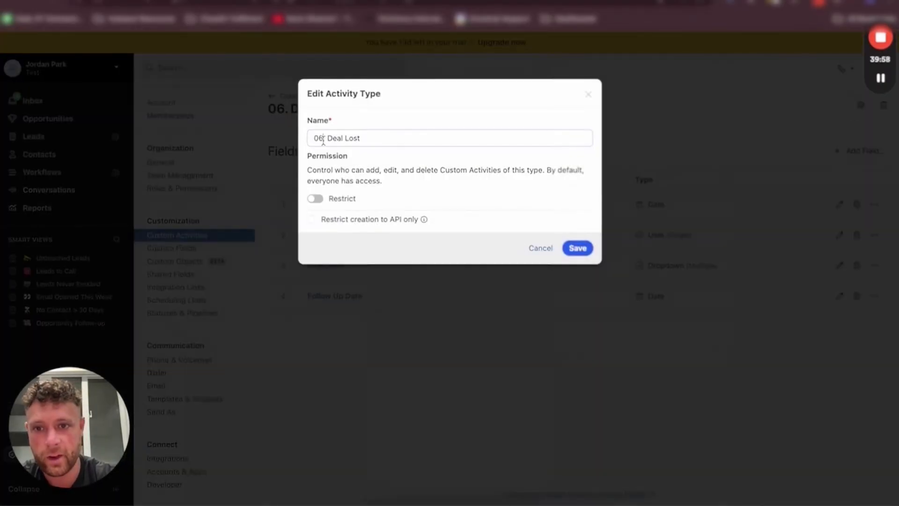
{"action": "left_click", "coordinate": [323, 139]}
{"action": "key", "text": "BackSpace"}
{"action": "key", "text": "BackSpace"}
{"action": "type", "text": "07"}
{"action": "key", "text": "Return"}
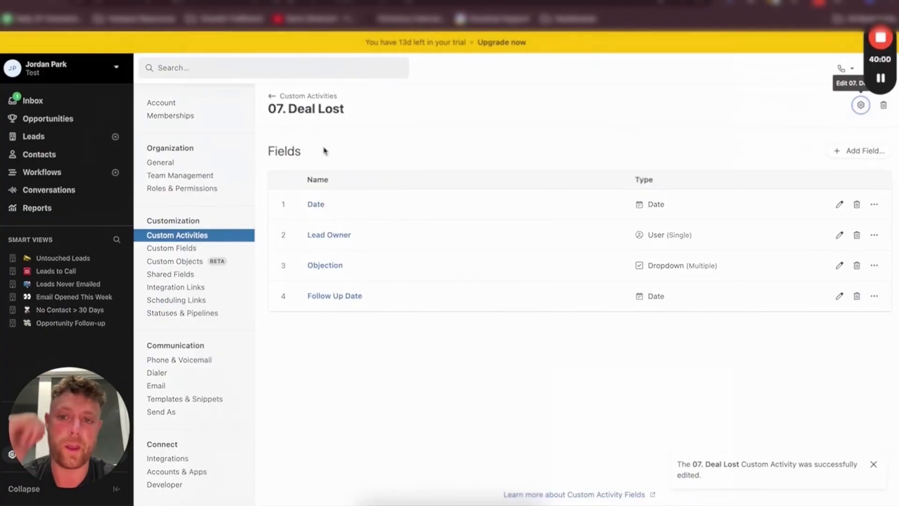
Create a new custom activity type named 08. Follow Up
{"action": "left_click", "coordinate": [302, 98]}
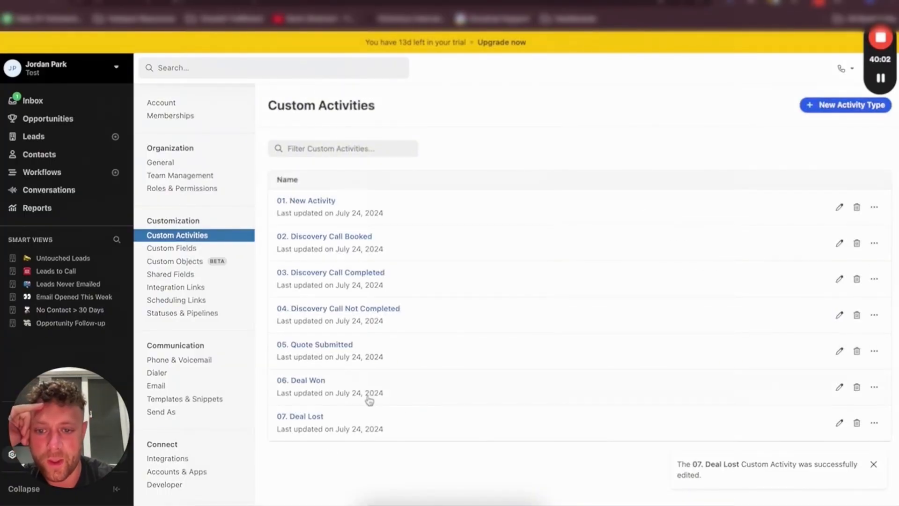
{"action": "left_click", "coordinate": [843, 105]}
{"action": "left_click", "coordinate": [403, 138]}
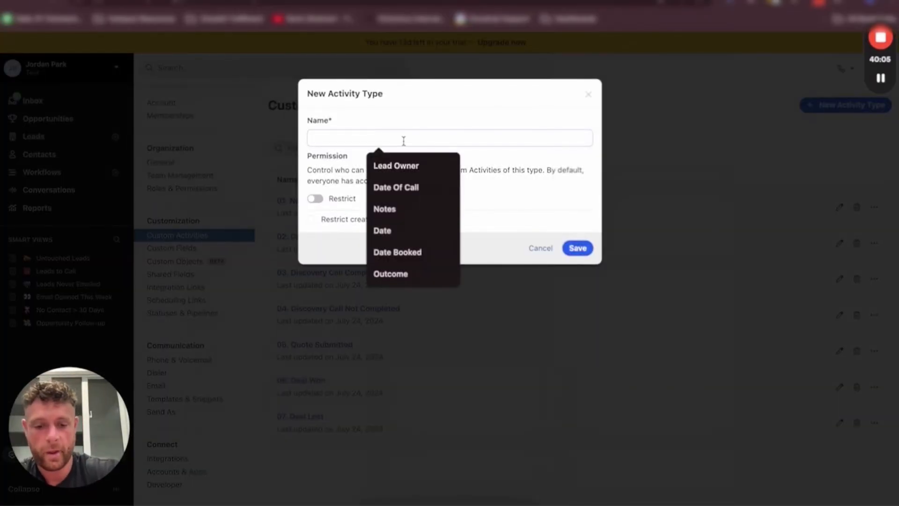
{"action": "type", "text": "08. Follow Up"}
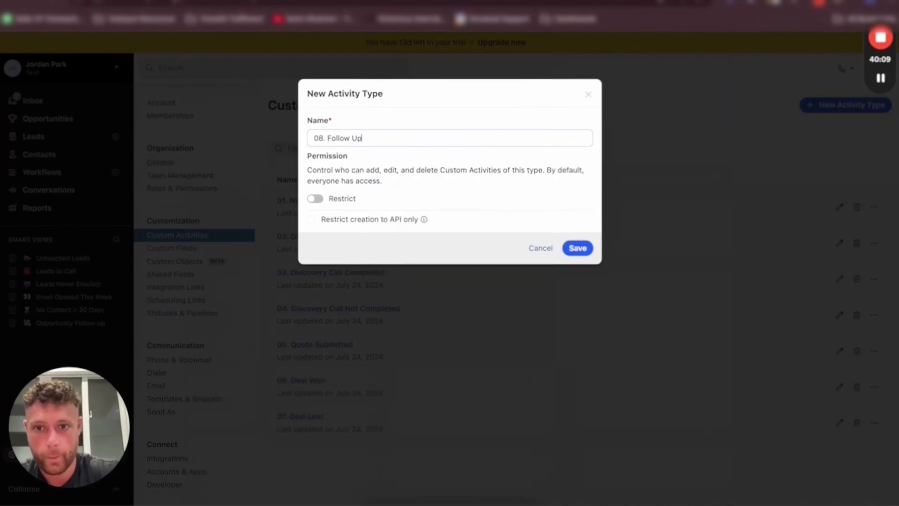
{"action": "key", "text": "Return"}
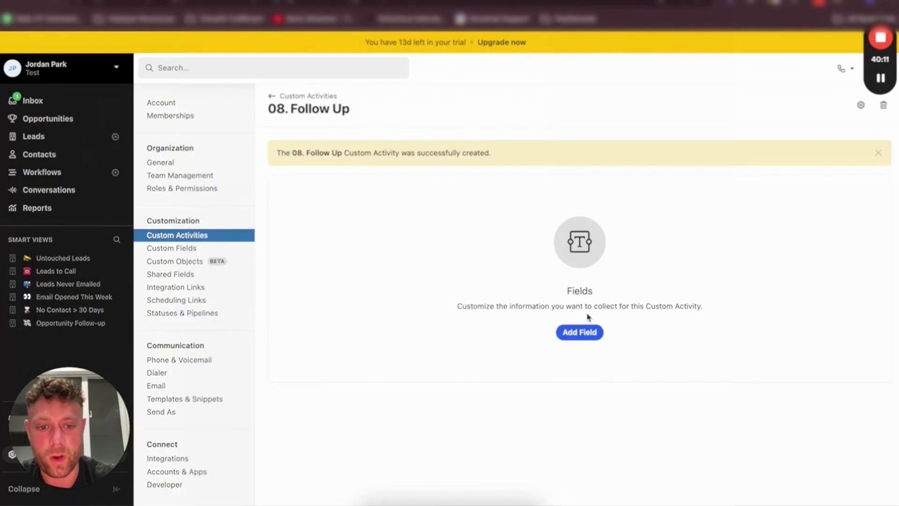
Add a Date field named Date and a Textarea (Rich) field named Notes to 08. Follow Up
{"action": "left_click", "coordinate": [583, 332]}
{"action": "left_click", "coordinate": [397, 159]}
{"action": "type", "text": "Date"}
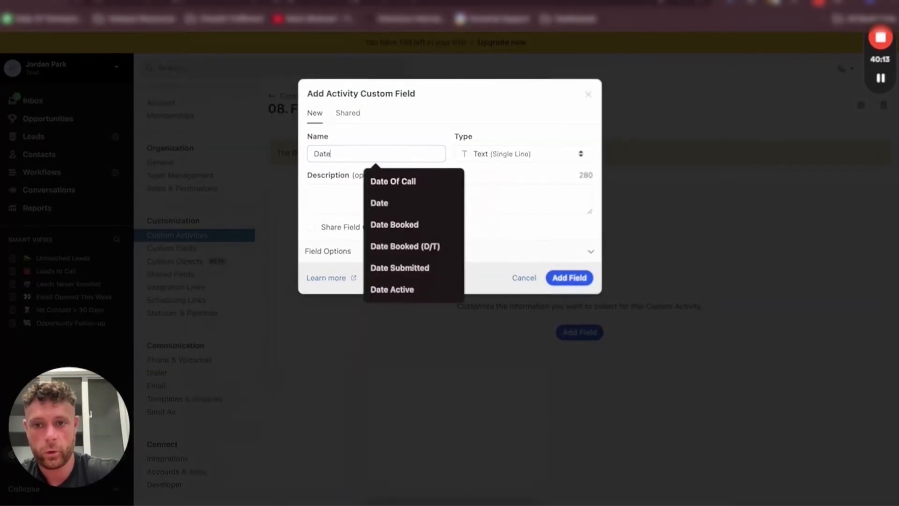
{"action": "left_click", "coordinate": [526, 153]}
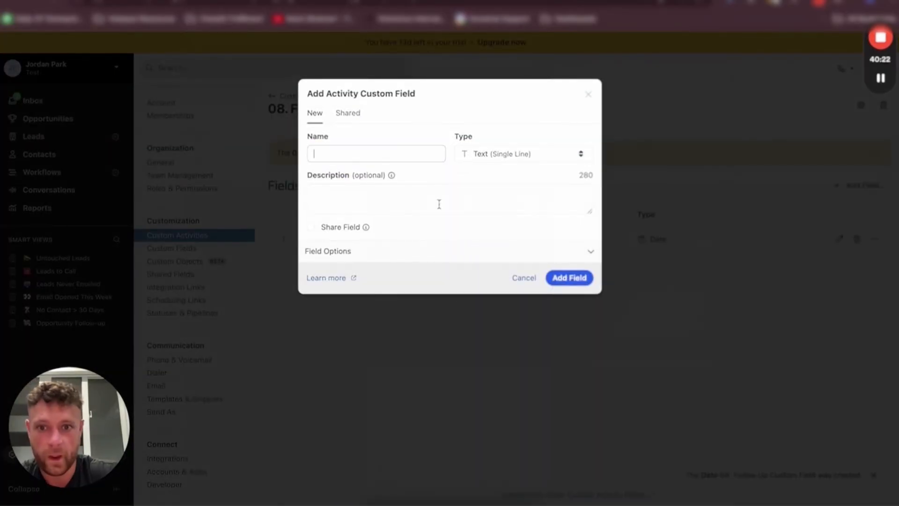
{"action": "left_click", "coordinate": [366, 159]}
{"action": "type", "text": "Notes"}
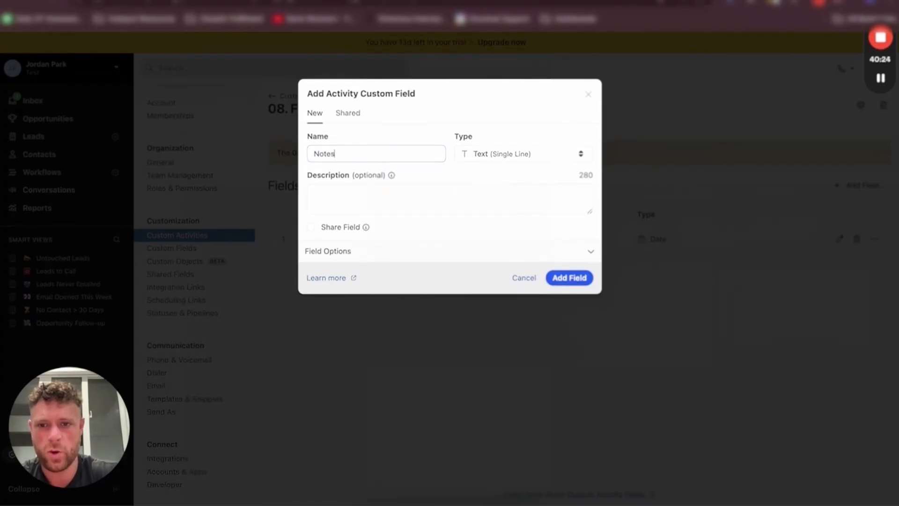
{"action": "left_click", "coordinate": [484, 159]}
{"action": "left_click", "coordinate": [510, 268]}
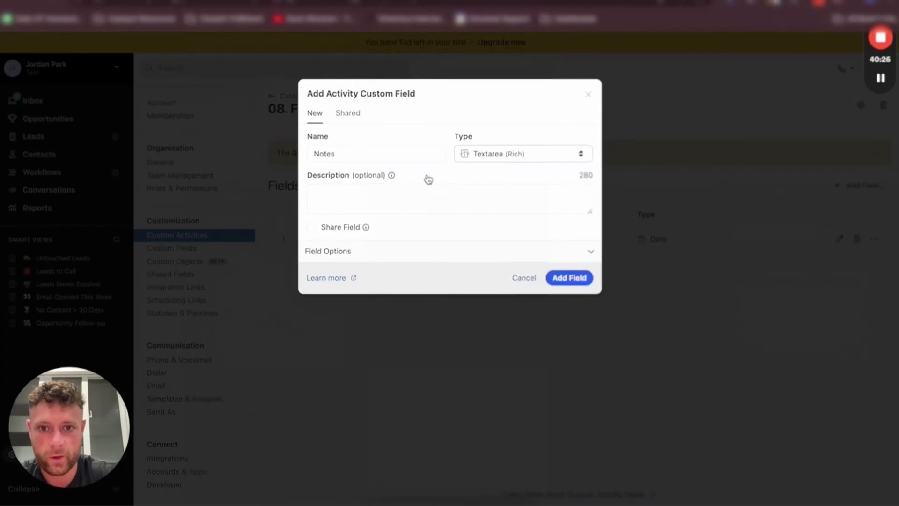
{"action": "left_click", "coordinate": [564, 278]}
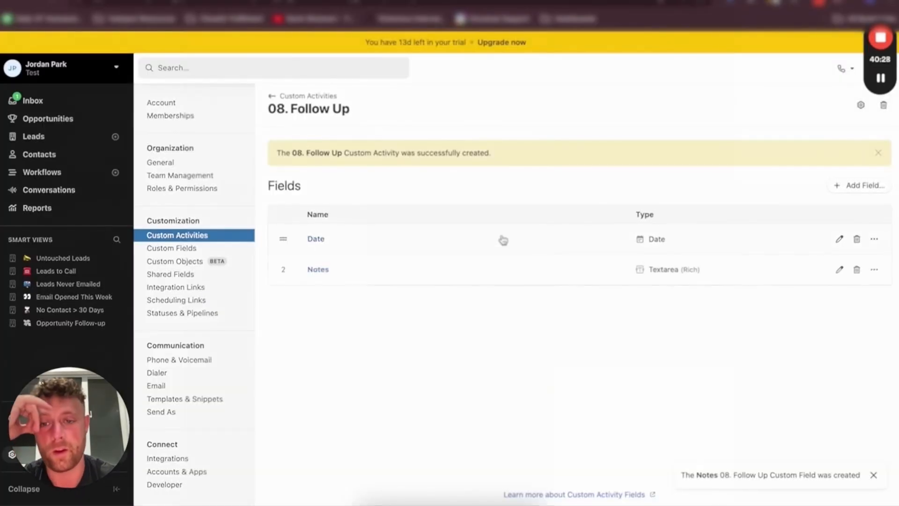
Add a User (Single) field named Lead Owner to 08. Follow Up
{"action": "left_click", "coordinate": [834, 187]}
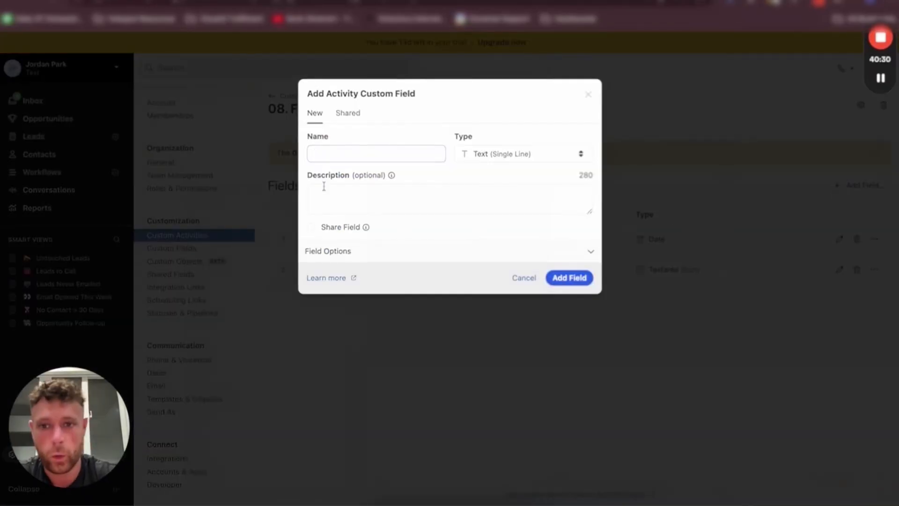
{"action": "left_click", "coordinate": [361, 154]}
{"action": "type", "text": "Lead "}
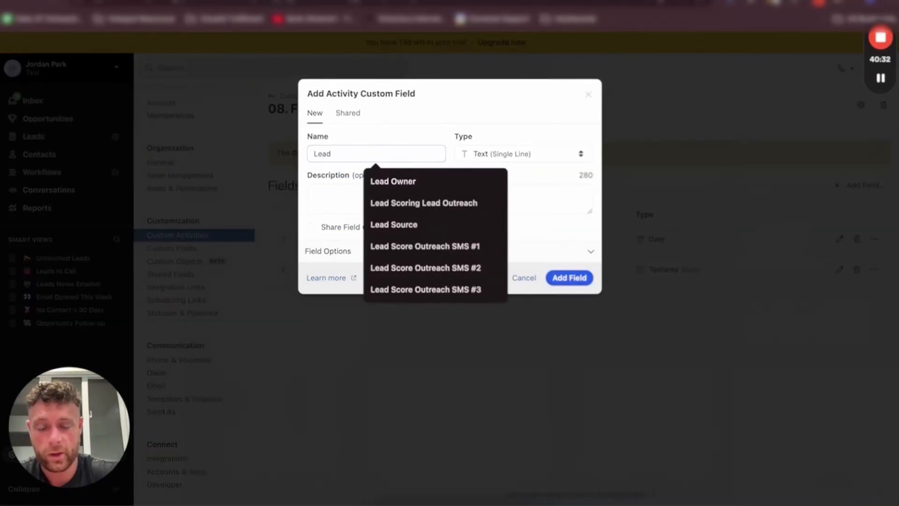
{"action": "type", "text": "Owner"}
{"action": "left_click", "coordinate": [523, 153]}
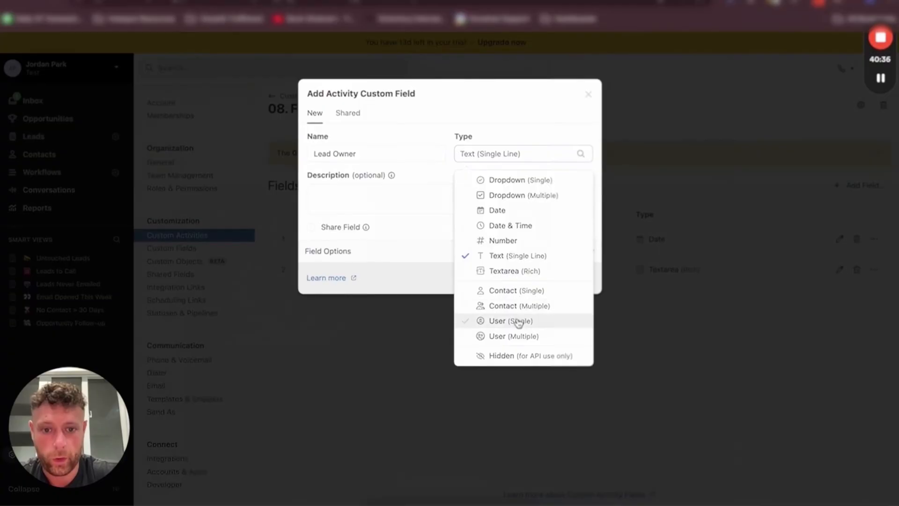
{"action": "left_click", "coordinate": [518, 321]}
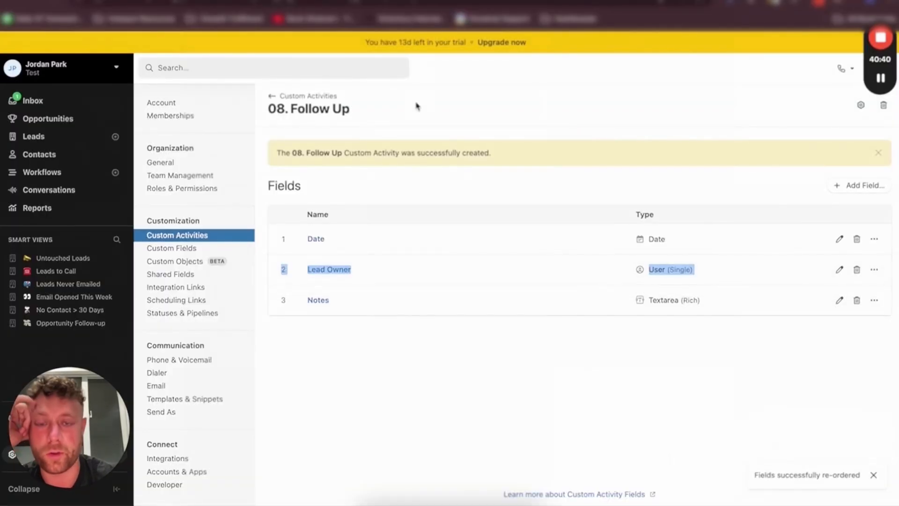
Open the Custom Fields settings page
{"action": "left_click", "coordinate": [309, 96]}
{"action": "scroll", "coordinate": [534, 115], "scroll_direction": "down", "scroll_amount": 2}
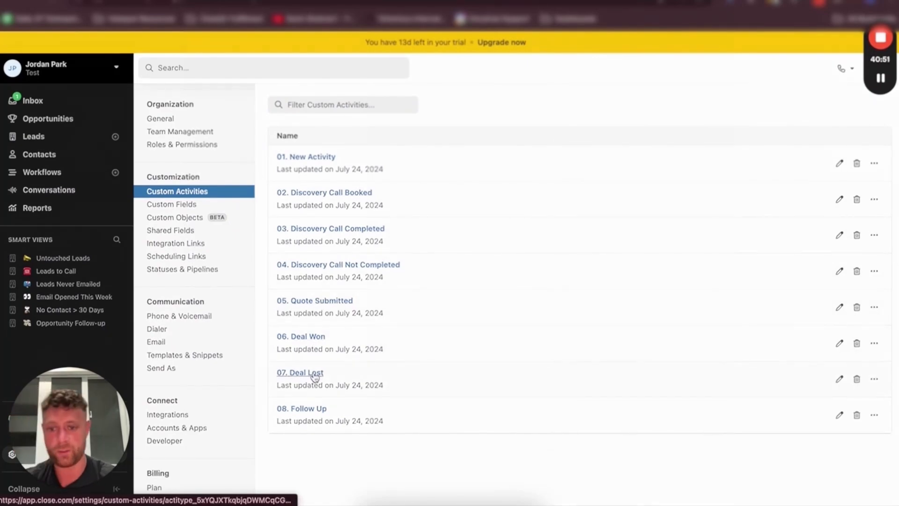
{"action": "left_click", "coordinate": [174, 218]}
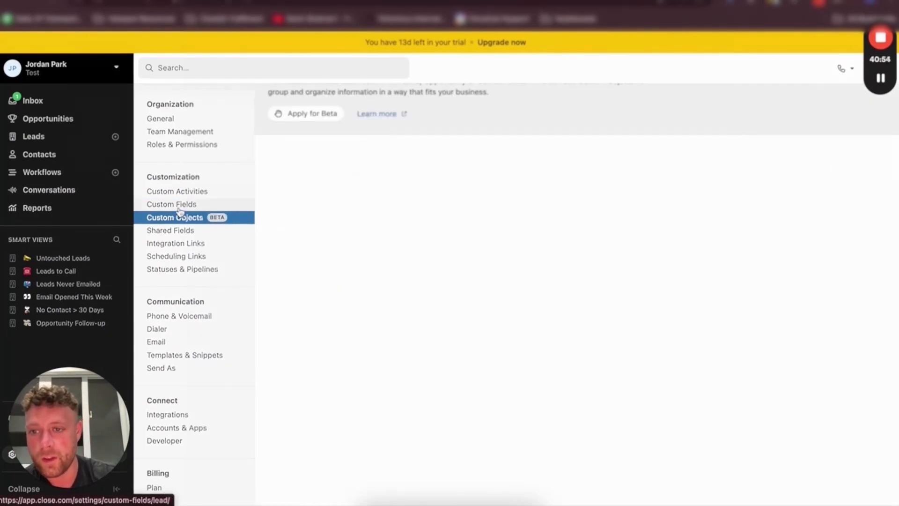
{"action": "left_click", "coordinate": [171, 204]}
Switch to the planning Google Doc and review the Custom Fields section
{"action": "key", "text": "ctrl+Tab"}
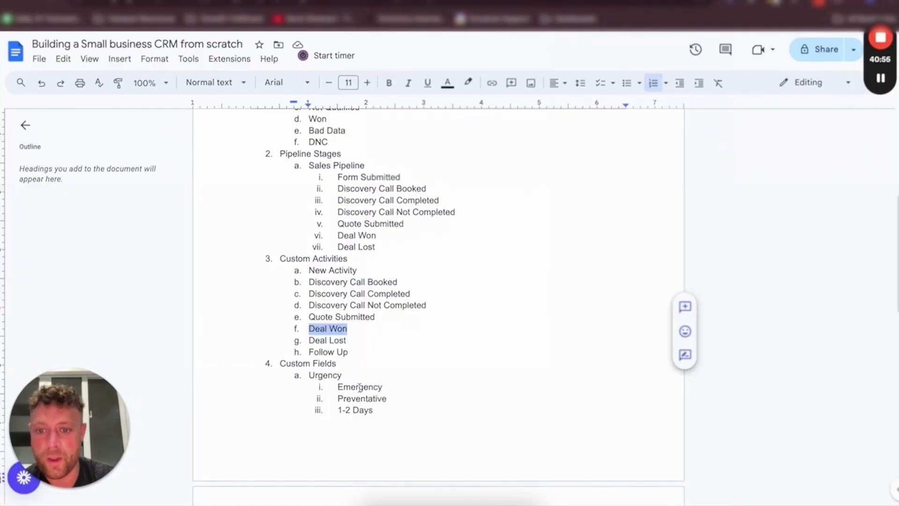
{"action": "scroll", "coordinate": [360, 387], "scroll_direction": "down", "scroll_amount": 4}
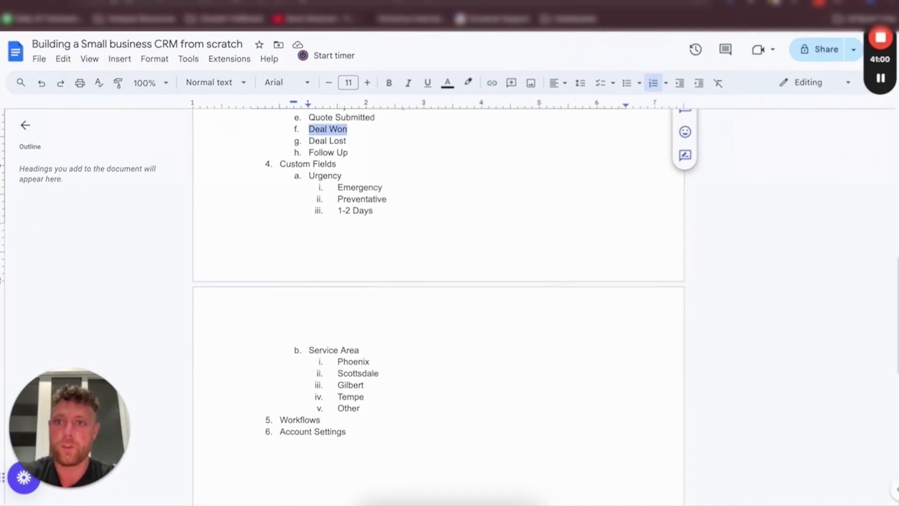
Add a Dropdown (Single) lead custom field named Service Are with choices Scottsdale, Phoenix, Tempe and Gilbert
{"action": "key", "text": "ctrl+shift+Tab"}
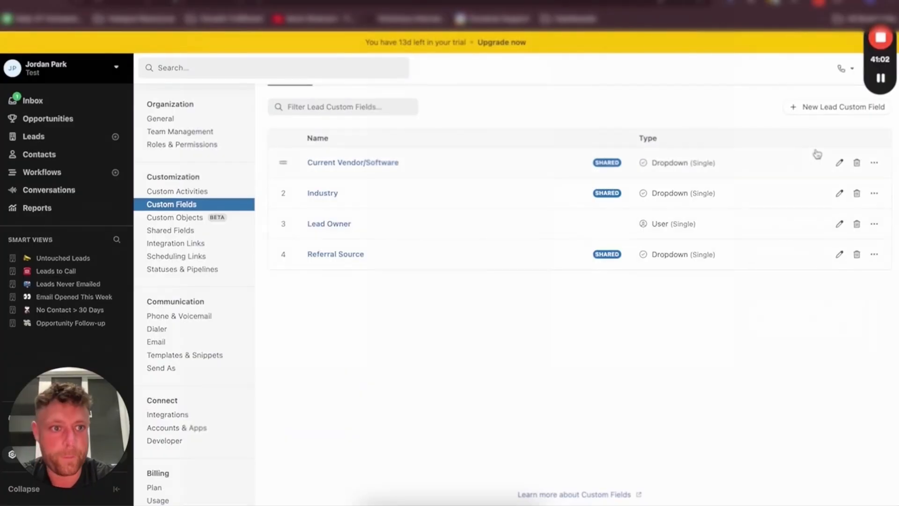
{"action": "left_click", "coordinate": [817, 108]}
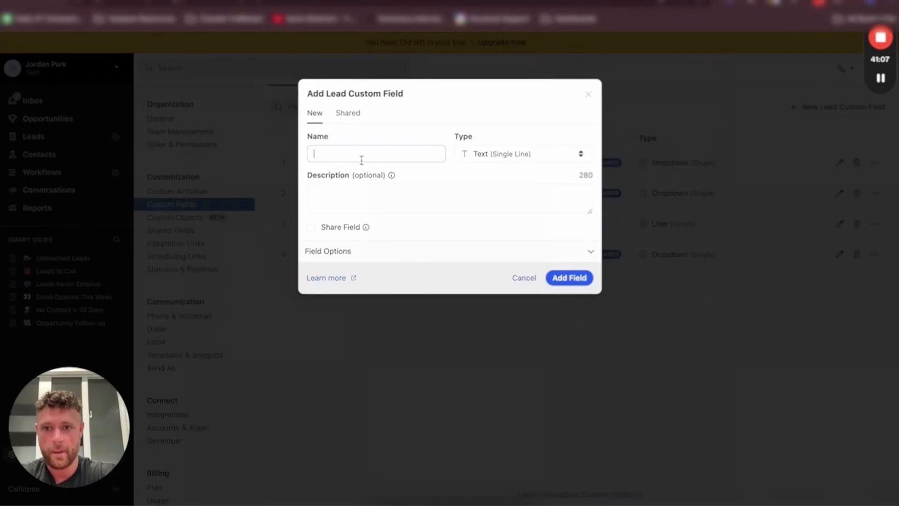
{"action": "type", "text": "Service Are"}
{"action": "left_click", "coordinate": [487, 157]}
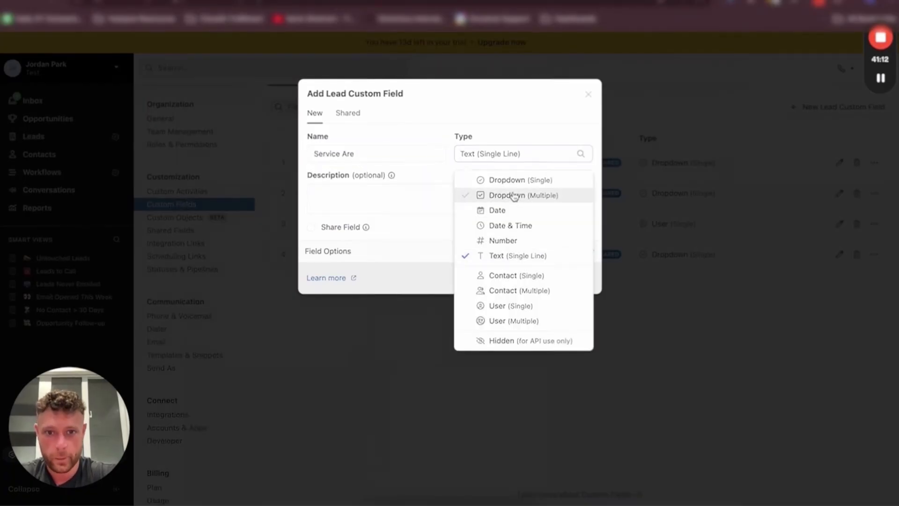
{"action": "left_click", "coordinate": [497, 181]}
{"action": "left_click", "coordinate": [347, 252]}
{"action": "type", "text": "Sd"}
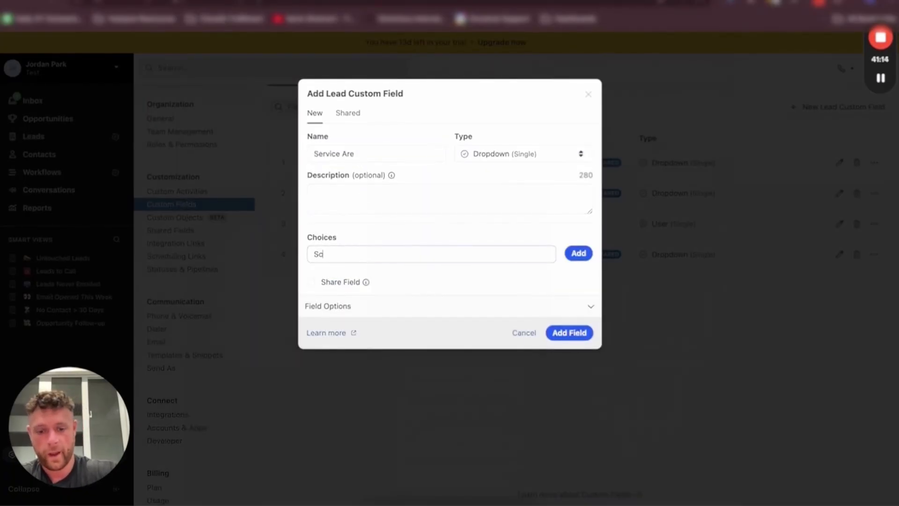
{"action": "type", "text": "ottsadale"}
{"action": "key", "text": "Return"}
{"action": "type", "text": "Phoe"}
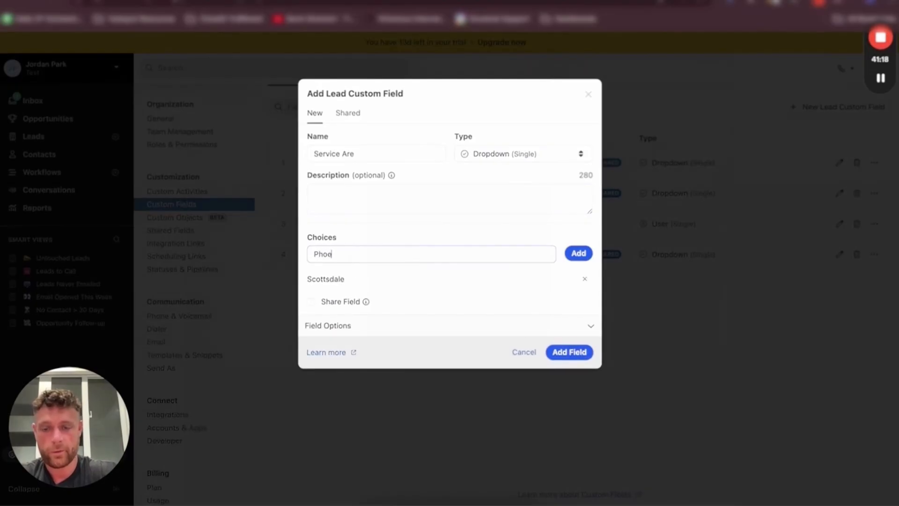
{"action": "type", "text": "nix"}
{"action": "key", "text": "Return"}
{"action": "type", "text": "Tempe"}
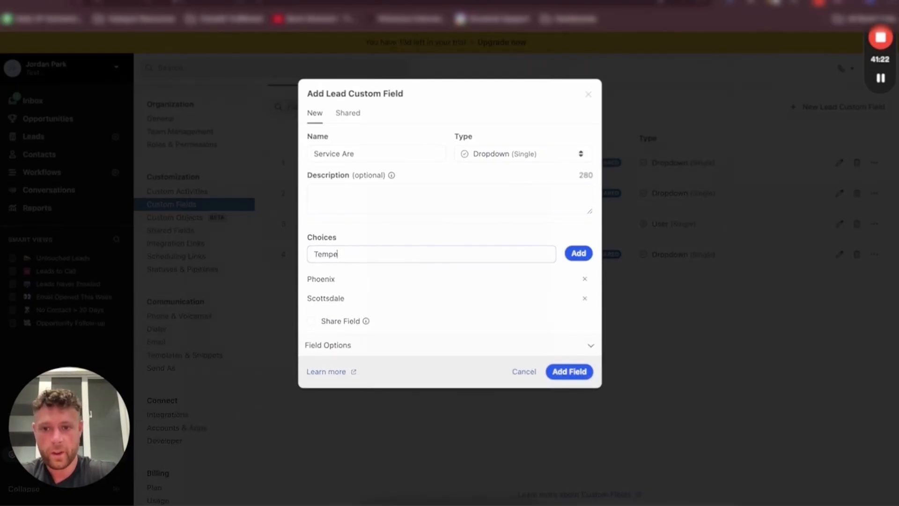
{"action": "key", "text": "Return"}
{"action": "type", "text": "Gilbert"}
{"action": "key", "text": "Return"}
{"action": "type", "text": "O"}
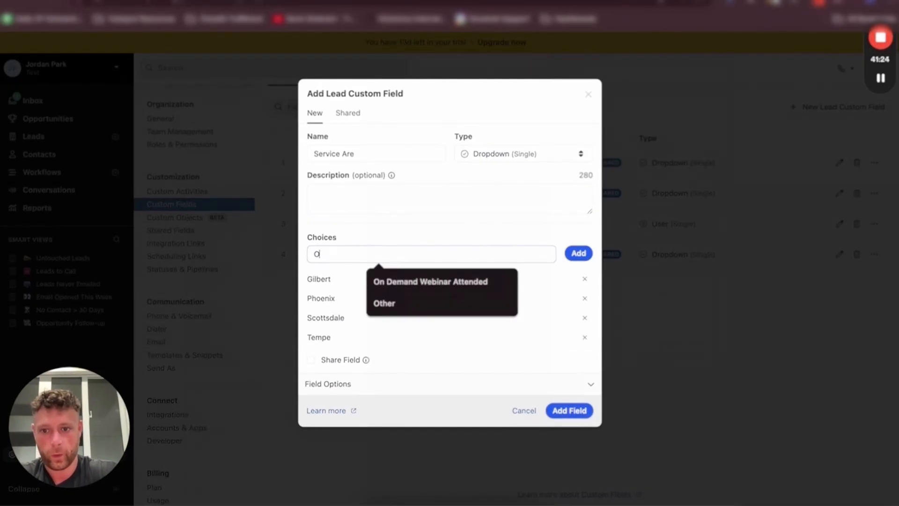
{"action": "type", "text": "ther"}
{"action": "left_click", "coordinate": [582, 415]}
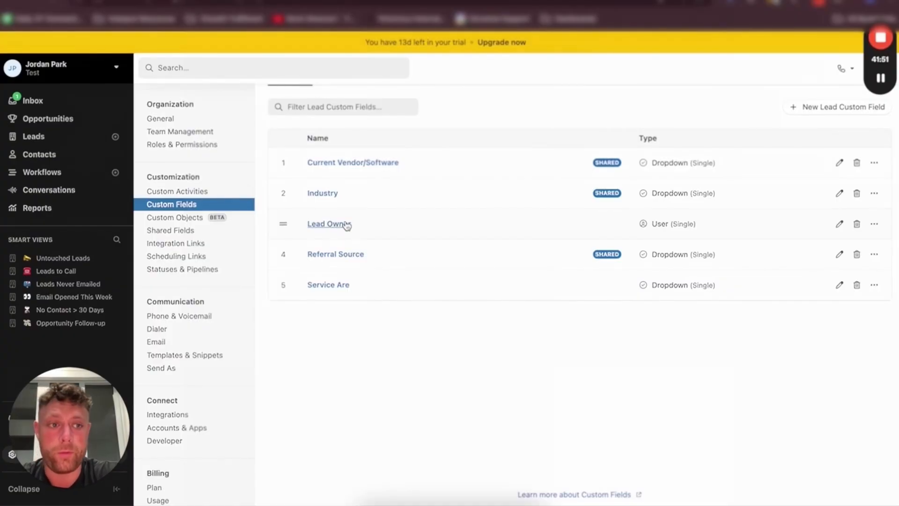
Add a Dropdown (Single) lead custom field named Urgency with choices Emergency, 1-2 Days and Preventative
{"action": "left_click", "coordinate": [187, 2]}
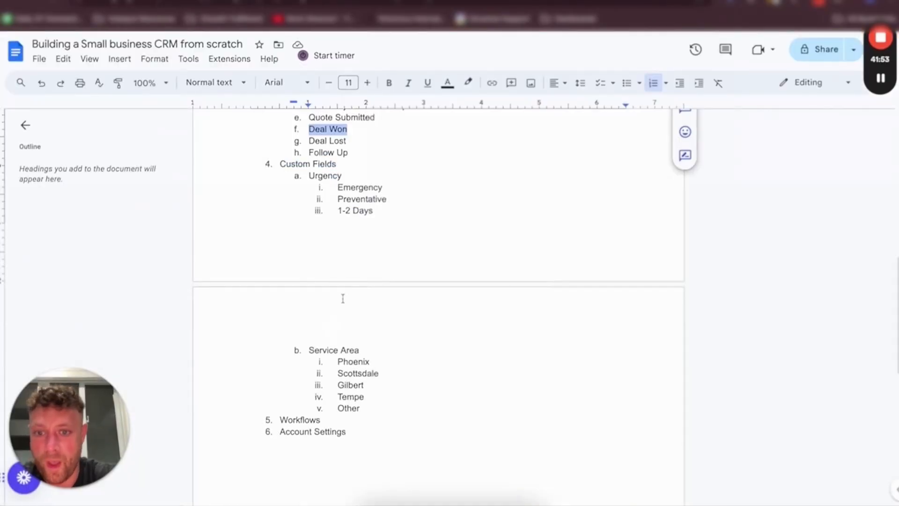
{"action": "left_click", "coordinate": [140, 2]}
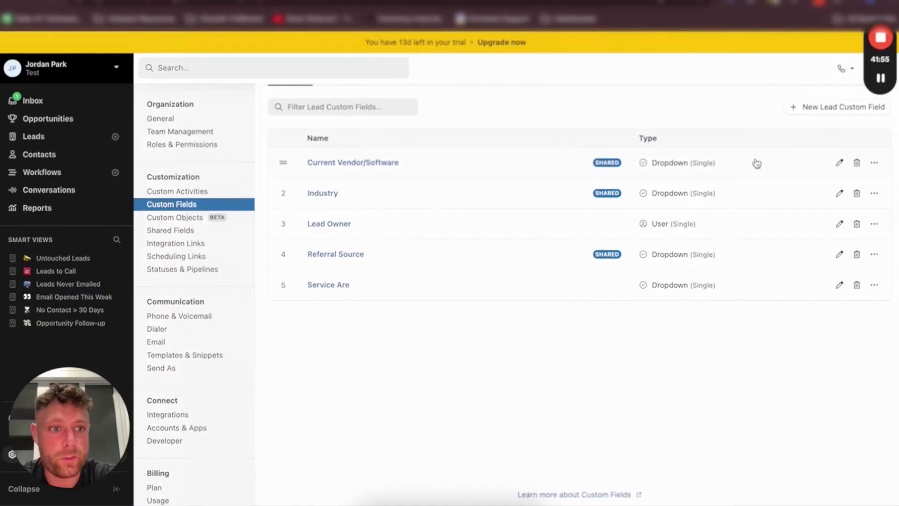
{"action": "left_click", "coordinate": [842, 114]}
{"action": "left_click", "coordinate": [357, 156]}
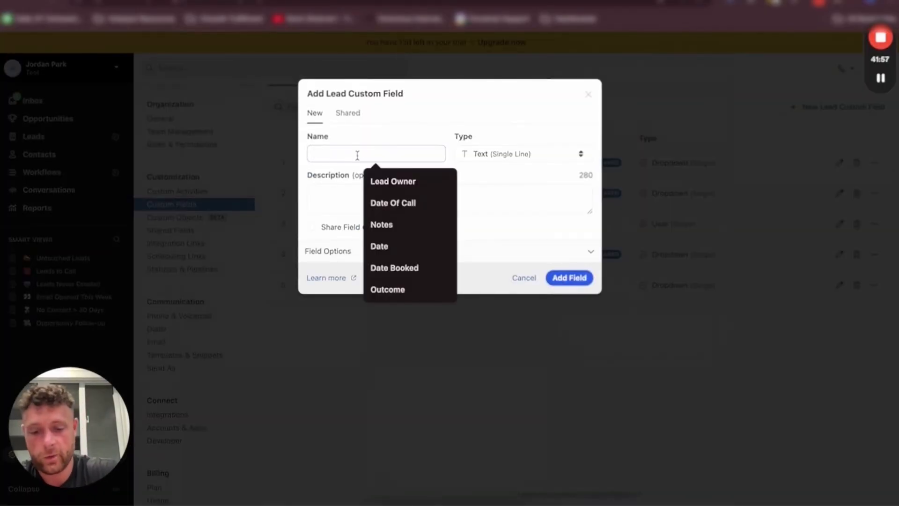
{"action": "type", "text": "Urgency"}
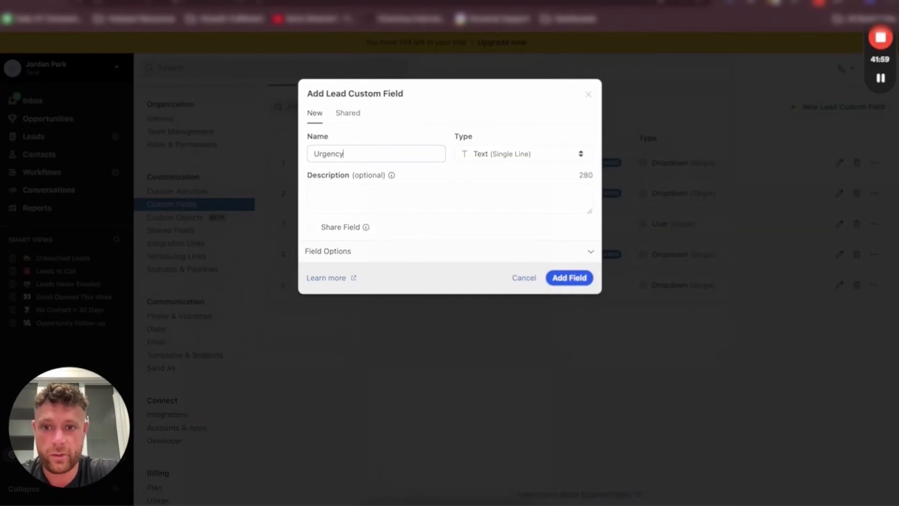
{"action": "left_click", "coordinate": [523, 154]}
{"action": "left_click", "coordinate": [508, 179]}
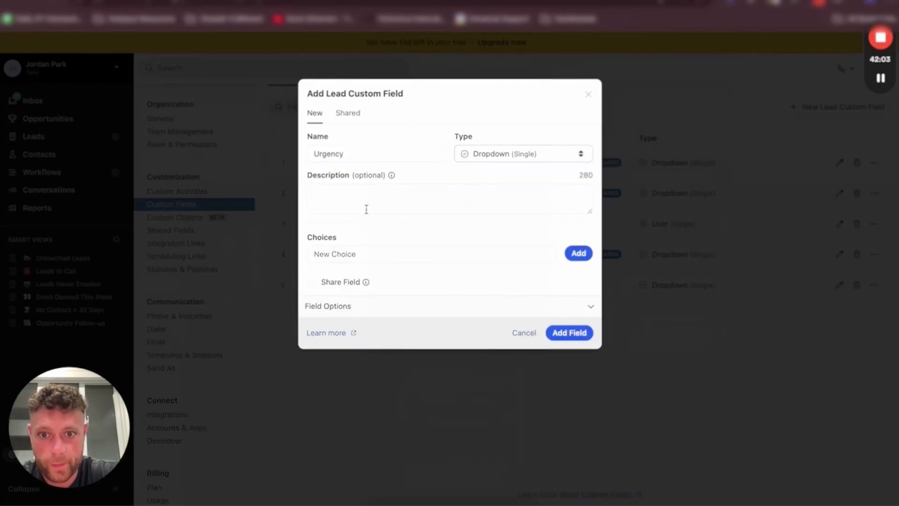
{"action": "left_click", "coordinate": [351, 252]}
{"action": "type", "text": "Emerg"}
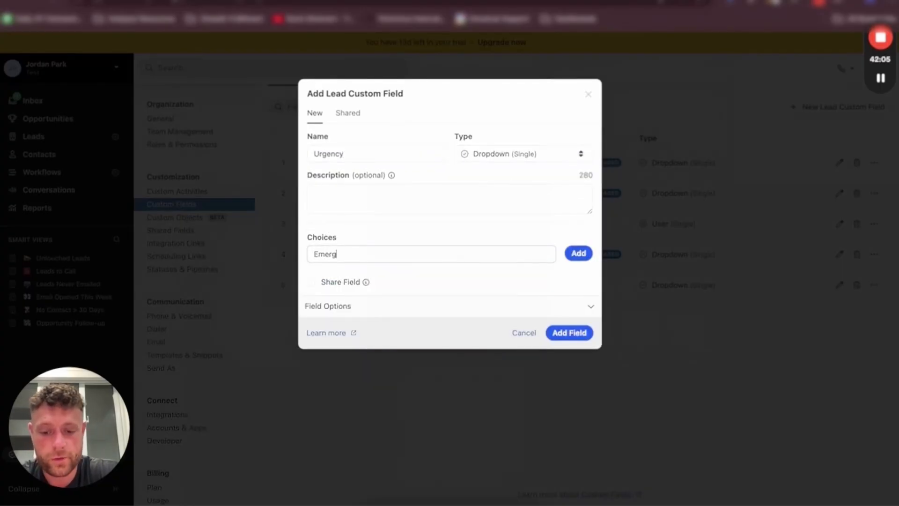
{"action": "type", "text": "ency"}
{"action": "key", "text": "Return"}
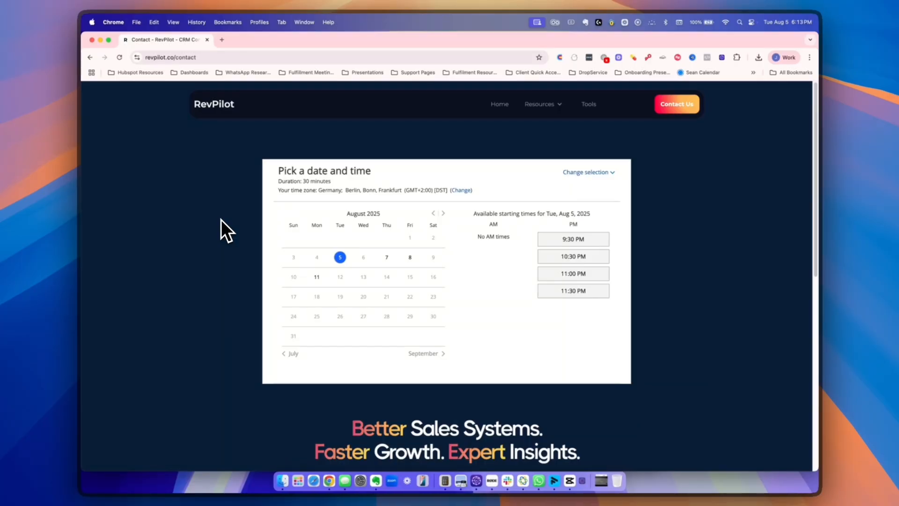
{"action": "scroll", "coordinate": [254, 220], "scroll_direction": "down", "scroll_amount": 10}
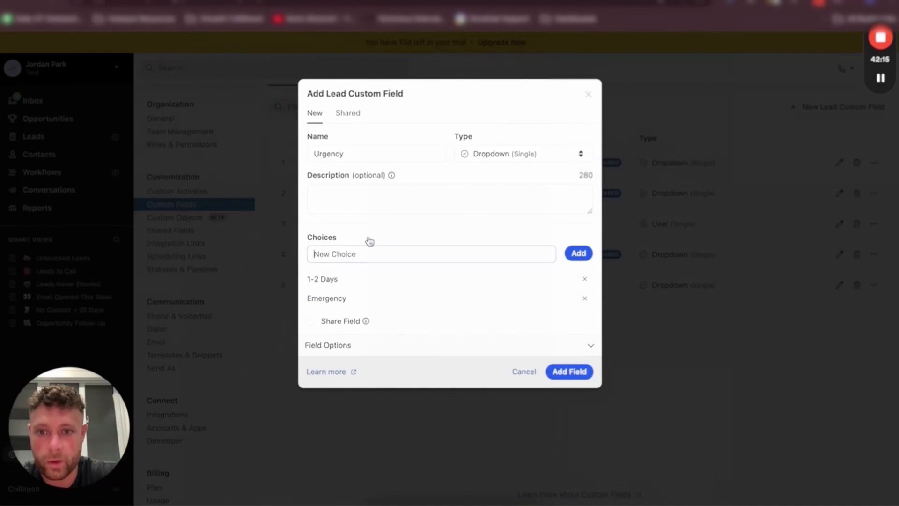
{"action": "left_click", "coordinate": [370, 253]}
{"action": "type", "text": "Preventative"}
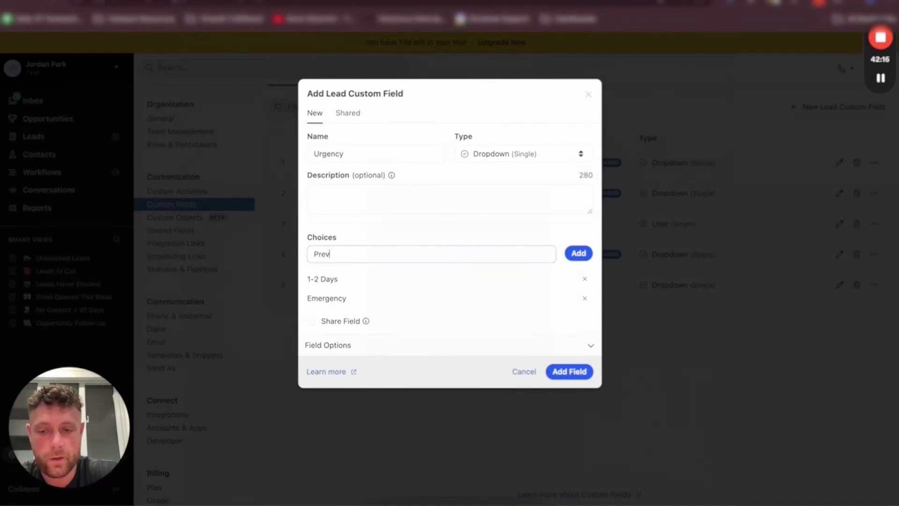
{"action": "left_click", "coordinate": [574, 256]}
{"action": "left_click", "coordinate": [569, 392]}
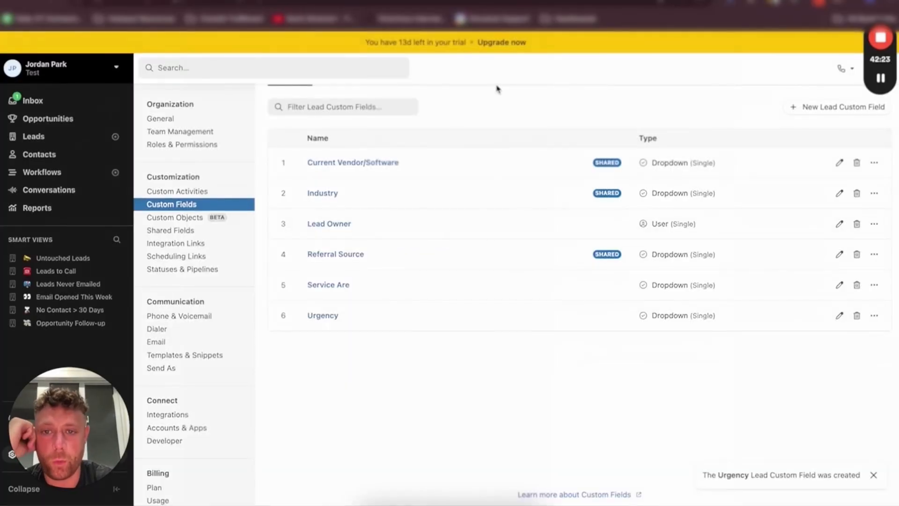
Remove the shared Current Vendor/Software and Industry fields from the lead custom fields
{"action": "left_click", "coordinate": [856, 162]}
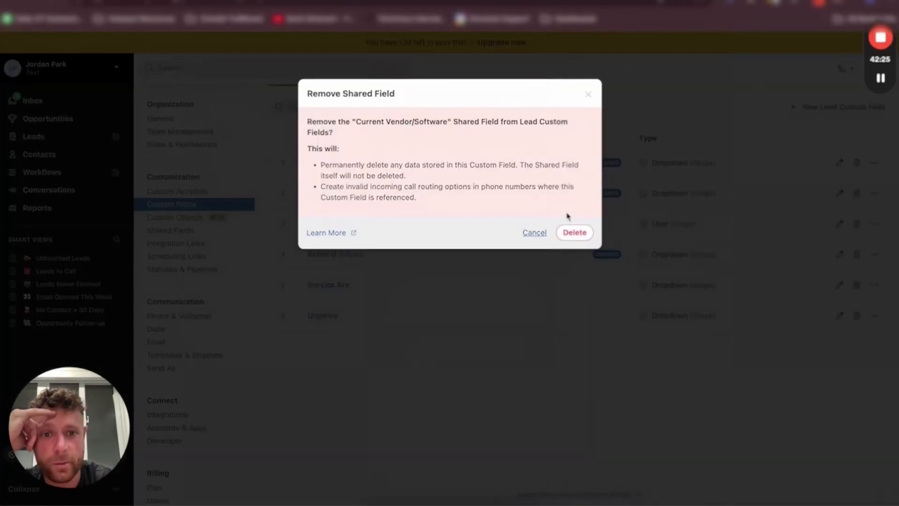
{"action": "left_click", "coordinate": [573, 231]}
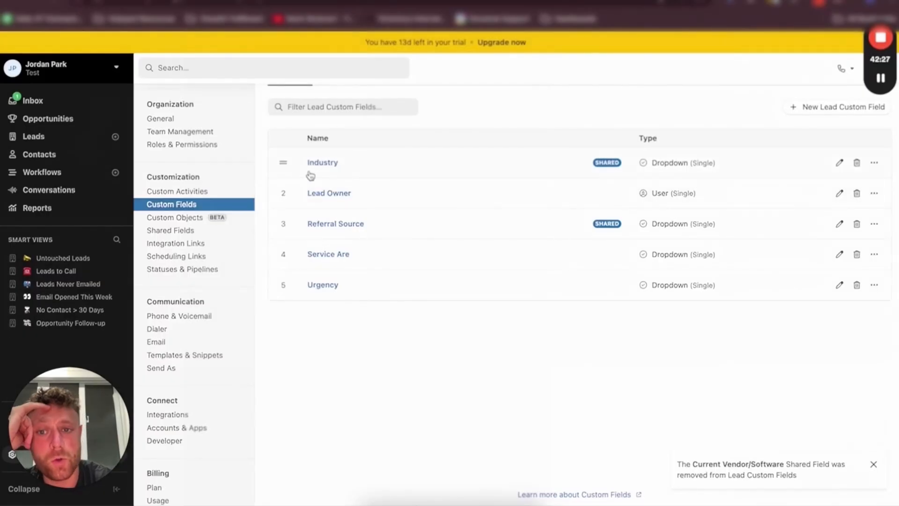
{"action": "left_click", "coordinate": [857, 164]}
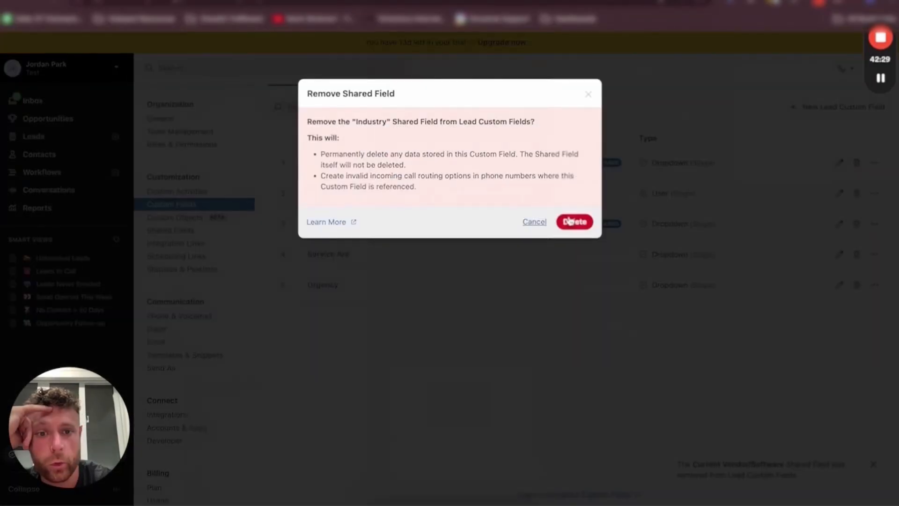
{"action": "left_click", "coordinate": [573, 221]}
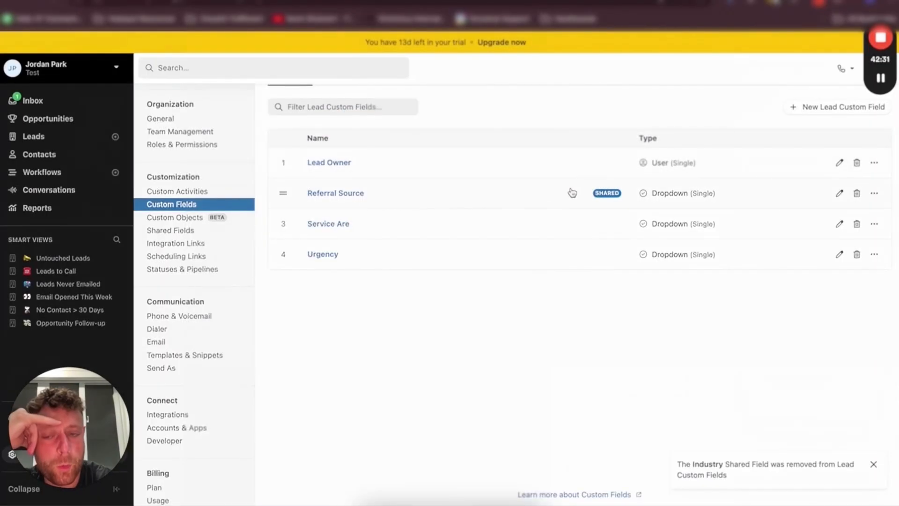
Move Referral Source to the end of the field list and rename Service Are to Service Area
{"action": "left_click_drag", "start_coordinate": [282, 193], "coordinate": [280, 270]}
{"action": "left_click", "coordinate": [328, 193]}
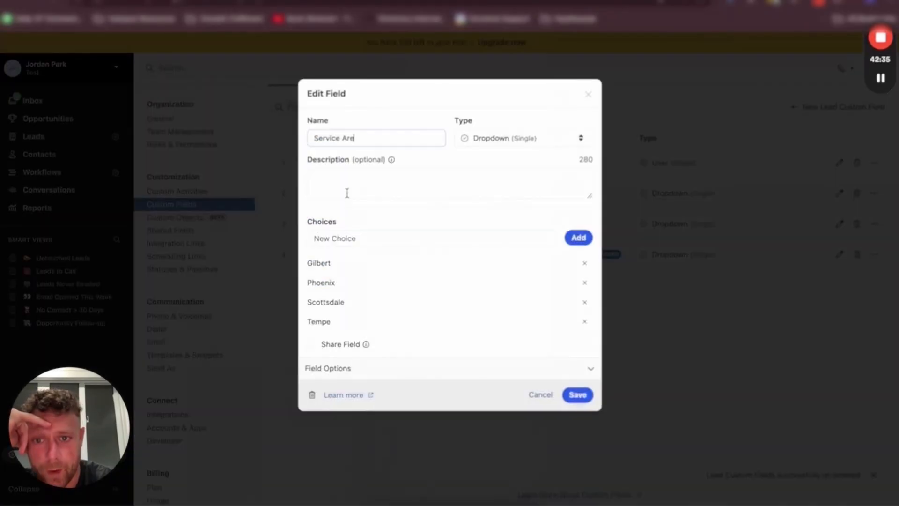
{"action": "left_click", "coordinate": [385, 139]}
{"action": "type", "text": "a"}
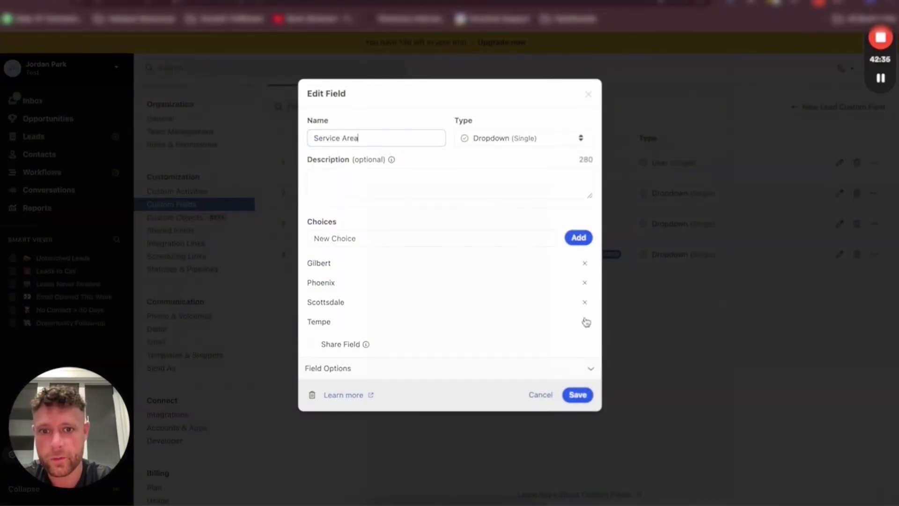
{"action": "left_click", "coordinate": [577, 394]}
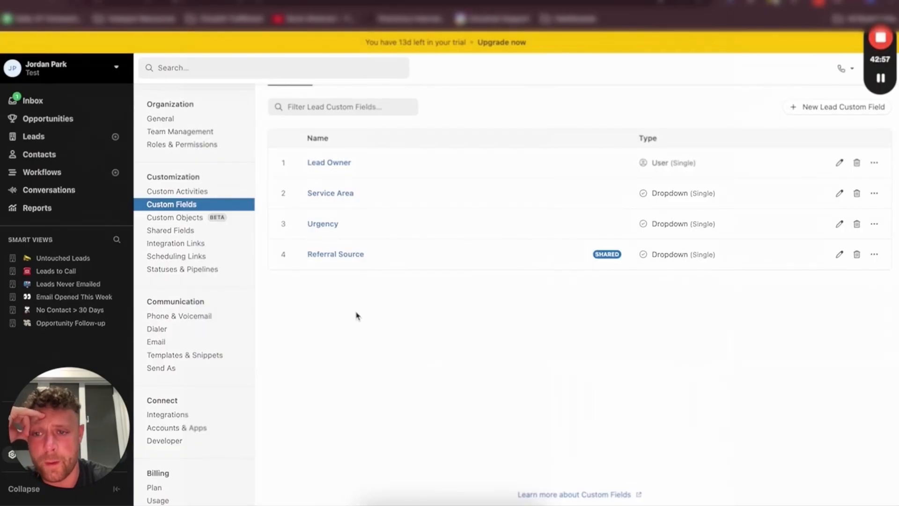
Open the Custom Objects settings page and read its description
{"action": "left_click", "coordinate": [194, 220]}
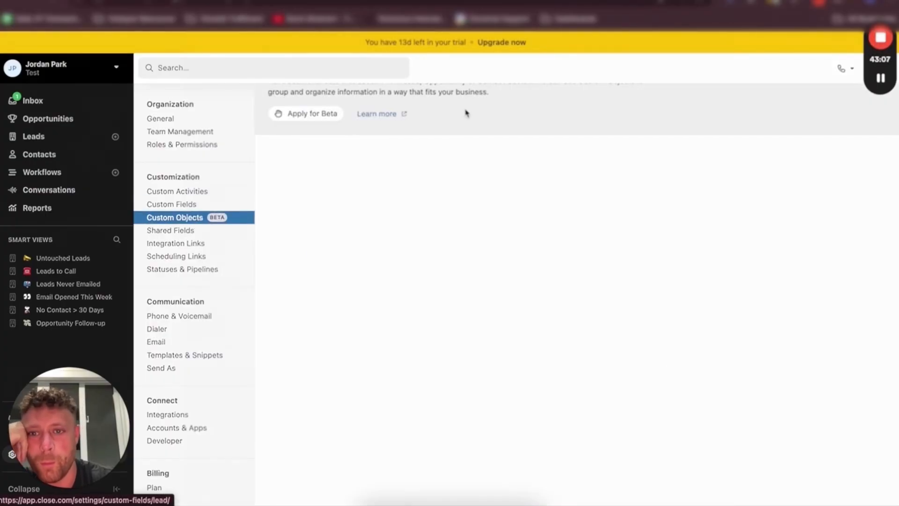
{"action": "triple_click", "coordinate": [443, 130]}
{"action": "left_click", "coordinate": [424, 136]}
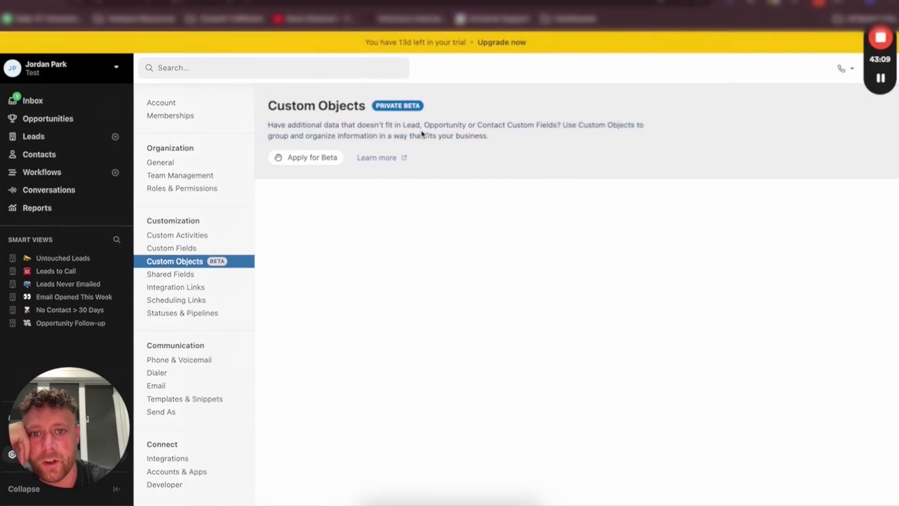
{"action": "triple_click", "coordinate": [517, 125]}
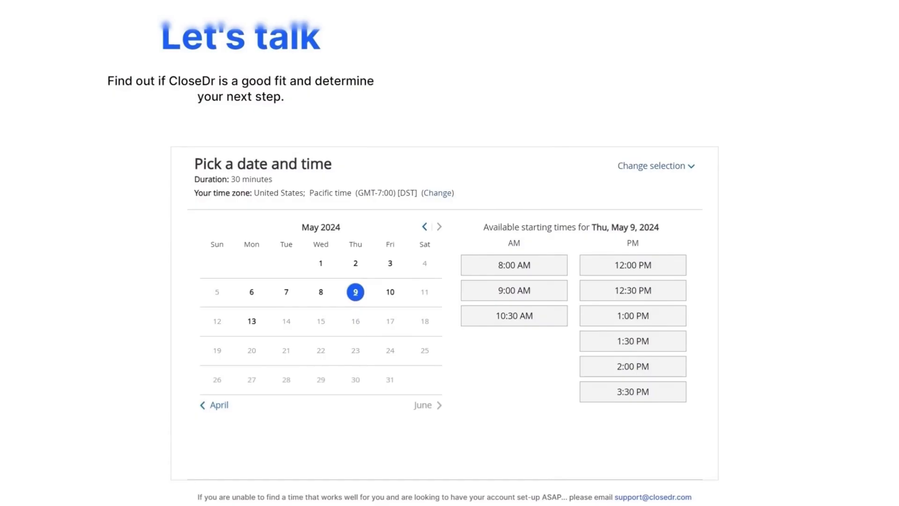
{"action": "scroll", "coordinate": [450, 253], "scroll_direction": "down", "scroll_amount": 12}
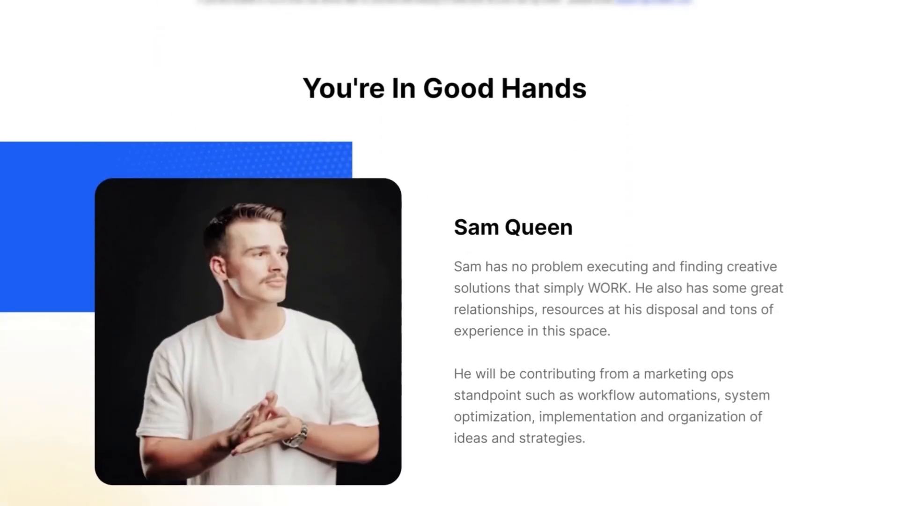
{"action": "scroll", "coordinate": [450, 253], "scroll_direction": "down", "scroll_amount": 7}
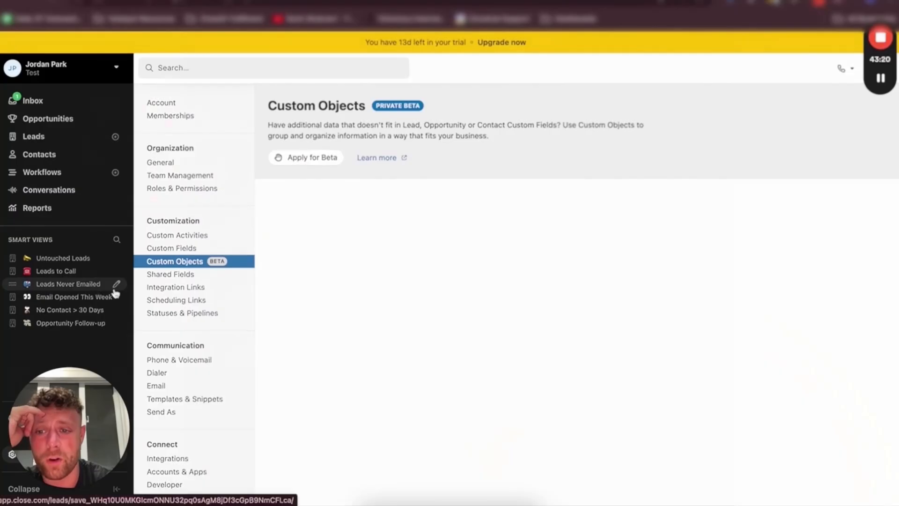
Review the Shared Fields, Integration Links and Scheduling Links settings pages, ending on Statuses & Pipelines
{"action": "left_click", "coordinate": [182, 278]}
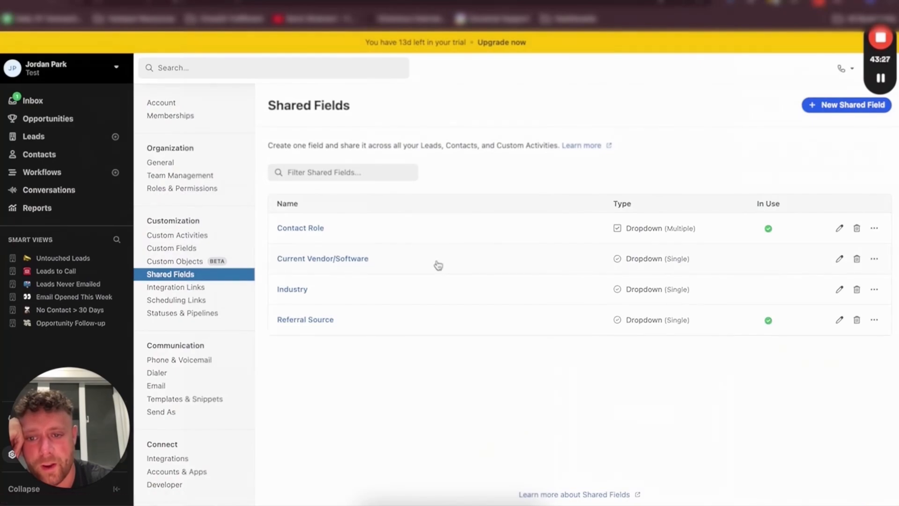
{"action": "left_click", "coordinate": [165, 288]}
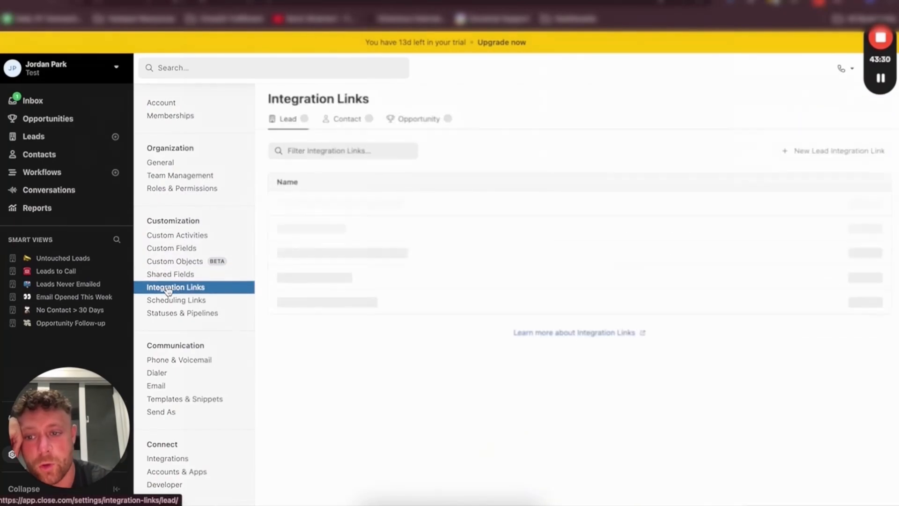
{"action": "left_click", "coordinate": [341, 119]}
{"action": "left_click", "coordinate": [348, 149]}
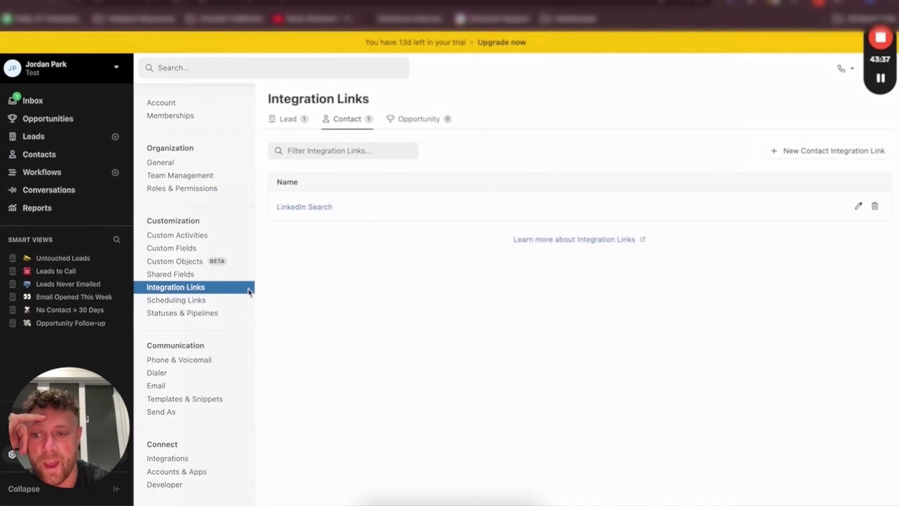
{"action": "left_click", "coordinate": [180, 301]}
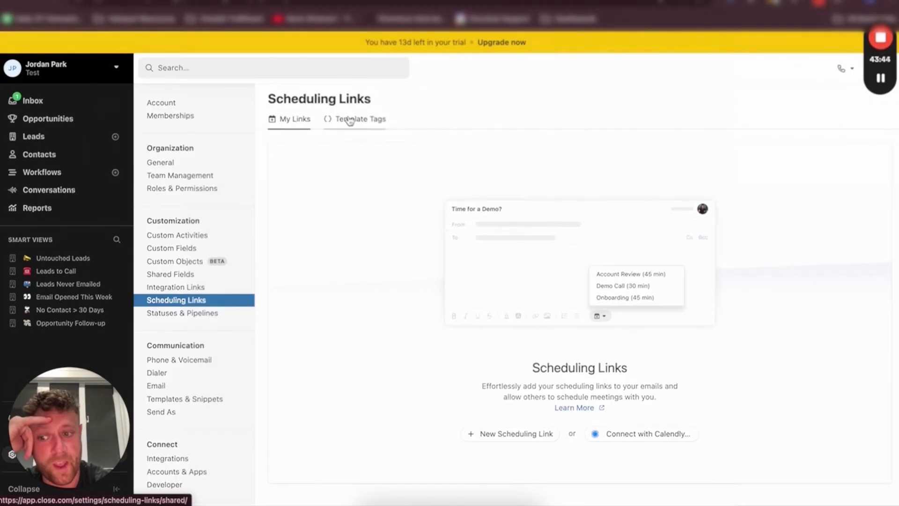
{"action": "left_click", "coordinate": [224, 313]}
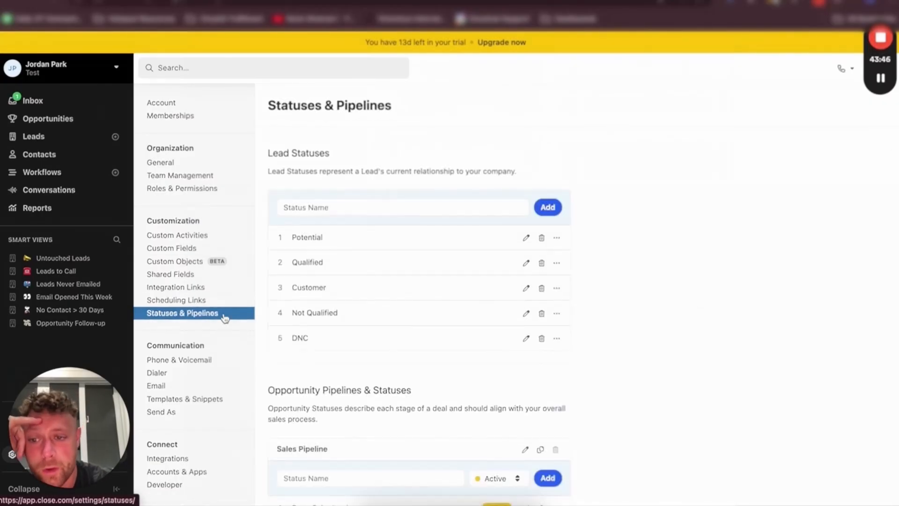
Review the Statuses & Pipelines, Phone & Voicemail, Dialer and Email settings pages
{"action": "scroll", "coordinate": [435, 247], "scroll_direction": "down", "scroll_amount": 2}
{"action": "scroll", "coordinate": [435, 247], "scroll_direction": "down", "scroll_amount": 3}
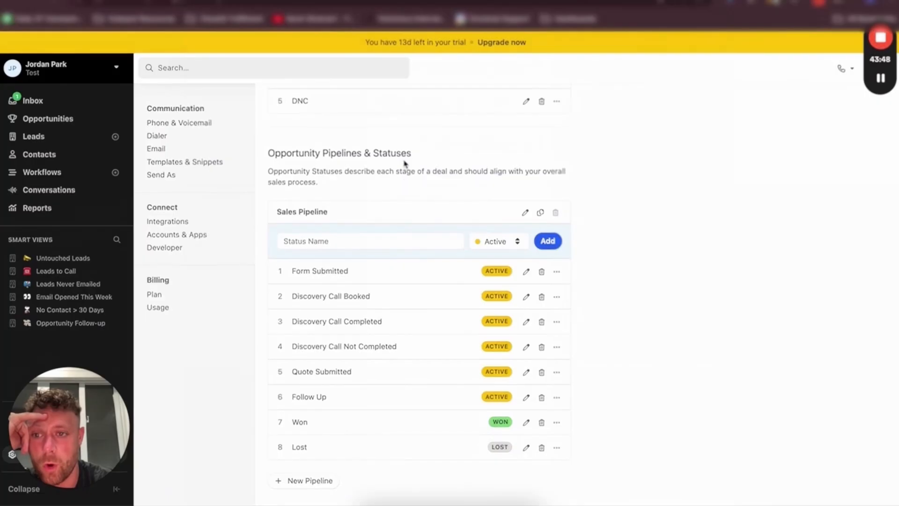
{"action": "scroll", "coordinate": [401, 164], "scroll_direction": "up", "scroll_amount": 5}
{"action": "left_click", "coordinate": [189, 361]}
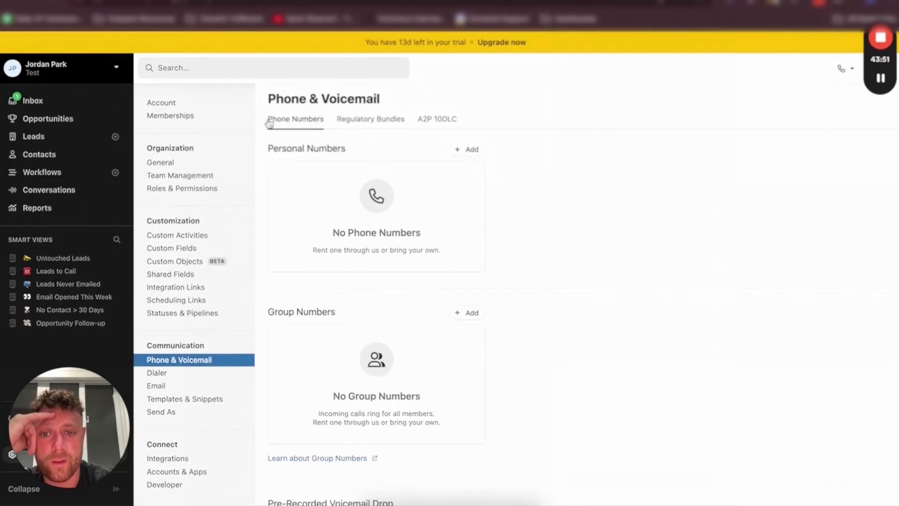
{"action": "left_click", "coordinate": [180, 374]}
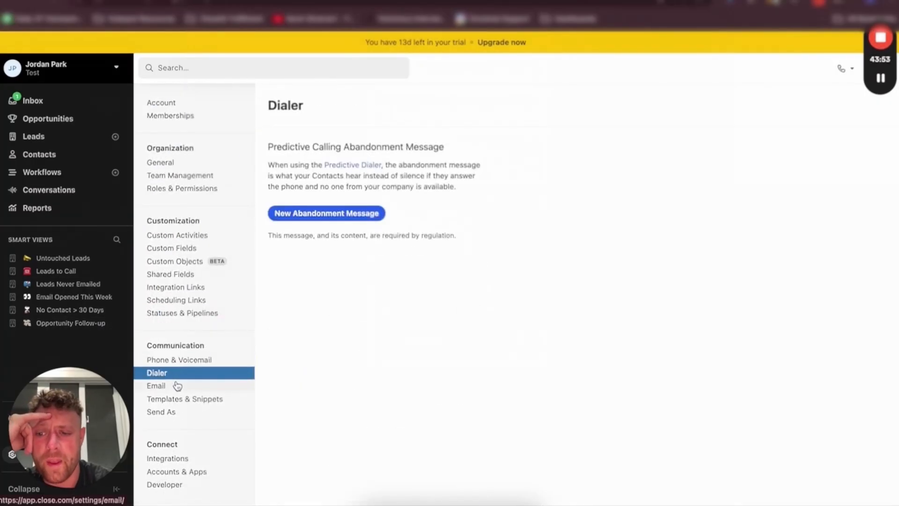
{"action": "left_click", "coordinate": [177, 385]}
{"action": "left_click", "coordinate": [182, 375]}
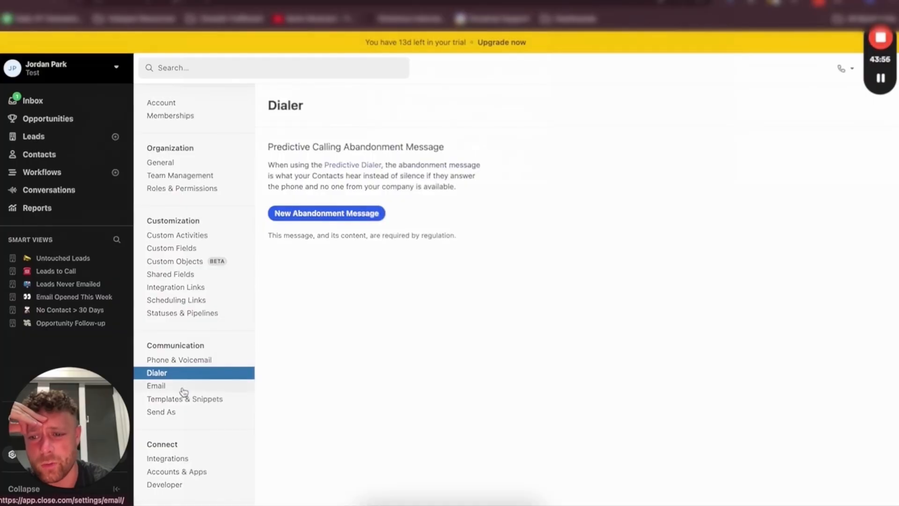
{"action": "left_click", "coordinate": [171, 387]}
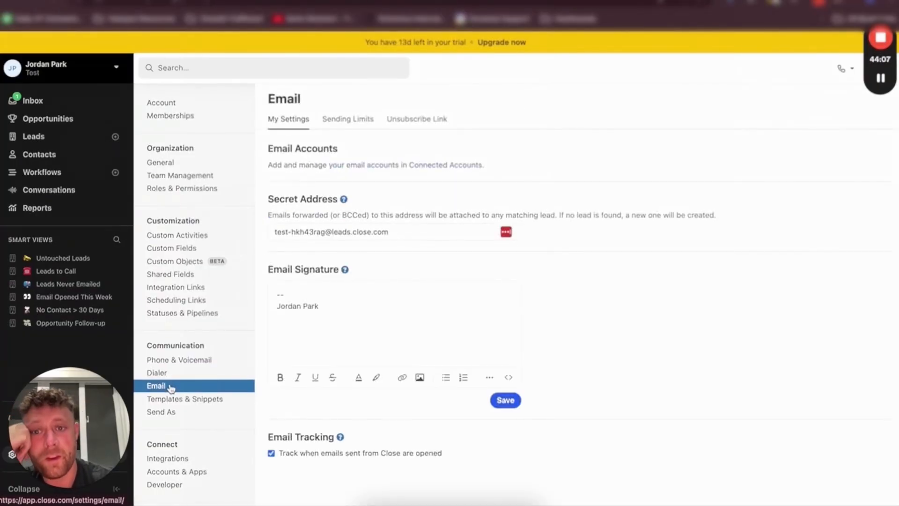
Enable Custom Sending Limits for the organization's email accounts
{"action": "left_click", "coordinate": [347, 121]}
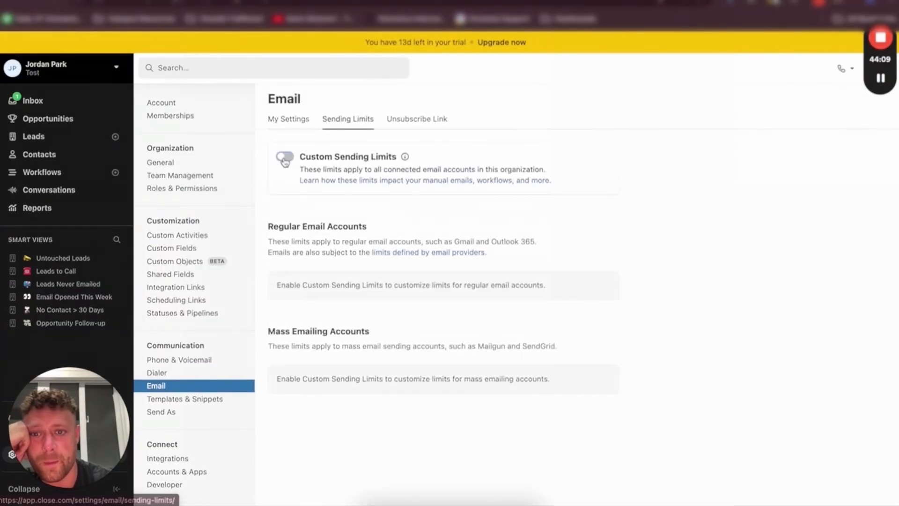
{"action": "left_click", "coordinate": [285, 162]}
{"action": "left_click", "coordinate": [568, 277]}
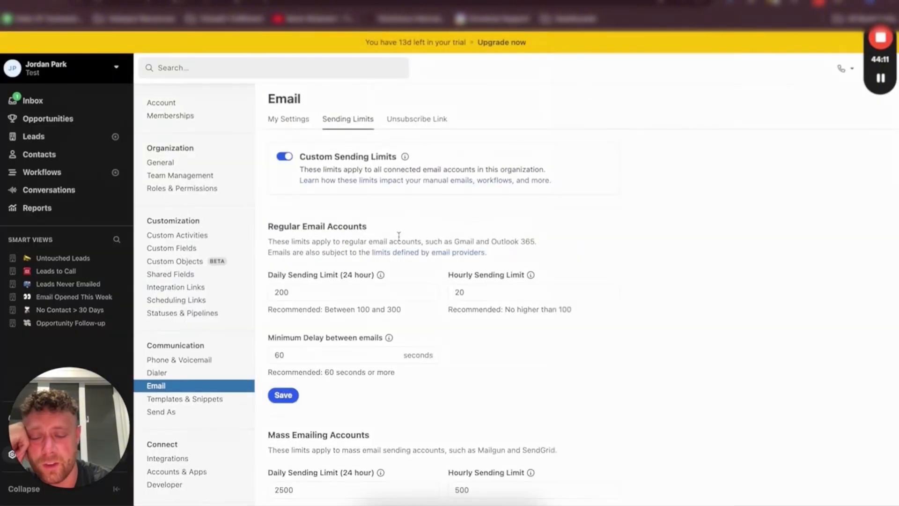
{"action": "scroll", "coordinate": [398, 235], "scroll_direction": "down", "scroll_amount": 3}
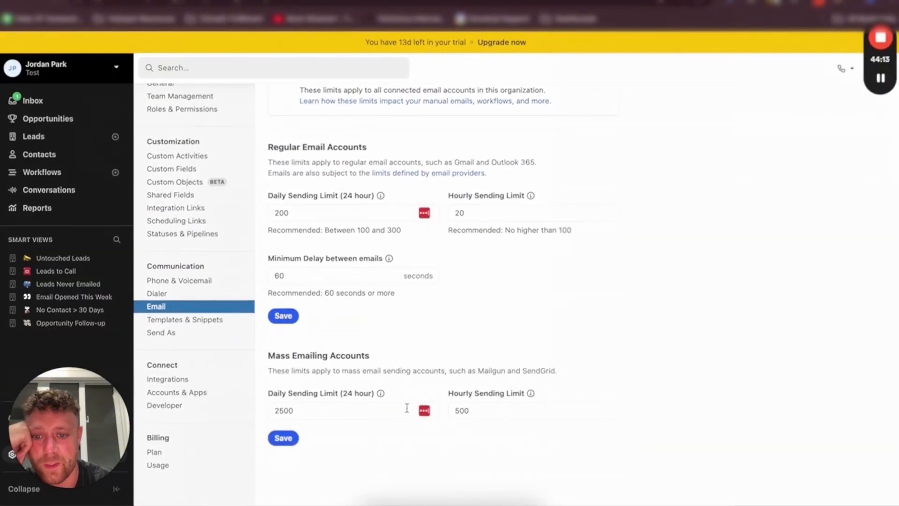
{"action": "scroll", "coordinate": [407, 409], "scroll_direction": "up", "scroll_amount": 3}
Review the Unsubscribe Link, Templates & Snippets, Send As and Custom Activities settings pages
{"action": "left_click", "coordinate": [417, 120]}
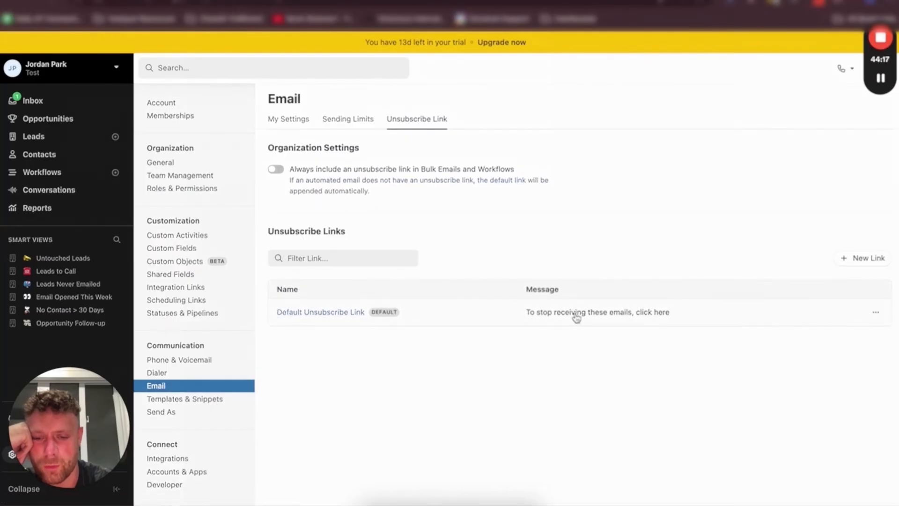
{"action": "left_click", "coordinate": [189, 401]}
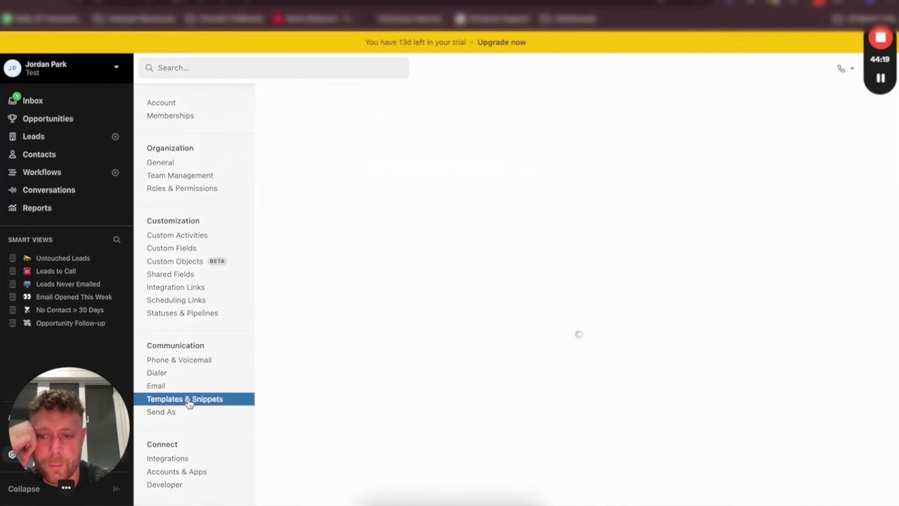
{"action": "triple_click", "coordinate": [341, 109]}
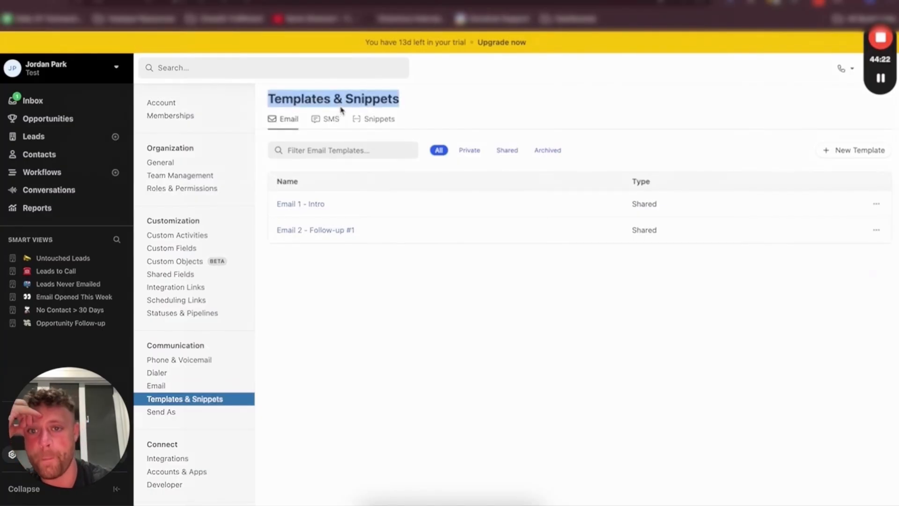
{"action": "left_click", "coordinate": [340, 104]}
{"action": "left_click", "coordinate": [185, 414]}
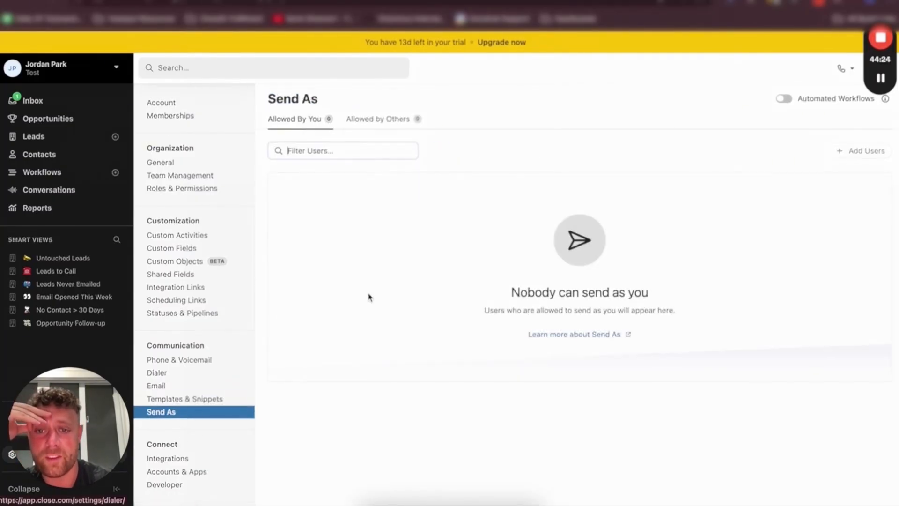
{"action": "scroll", "coordinate": [208, 280], "scroll_direction": "down", "scroll_amount": 3}
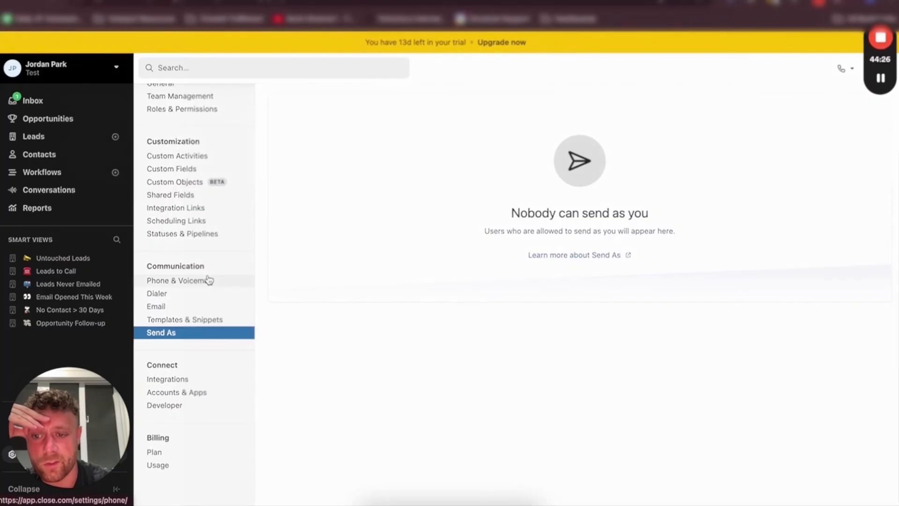
{"action": "scroll", "coordinate": [176, 256], "scroll_direction": "up", "scroll_amount": 3}
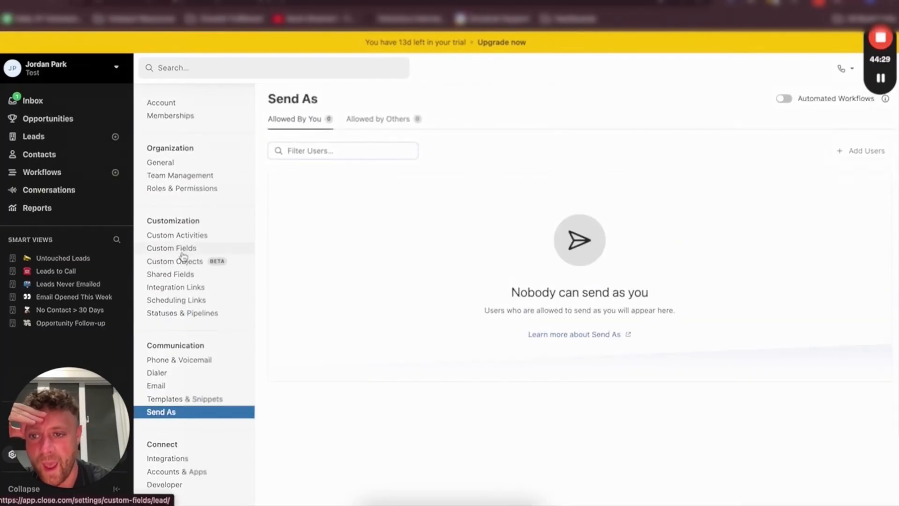
{"action": "left_click", "coordinate": [190, 238]}
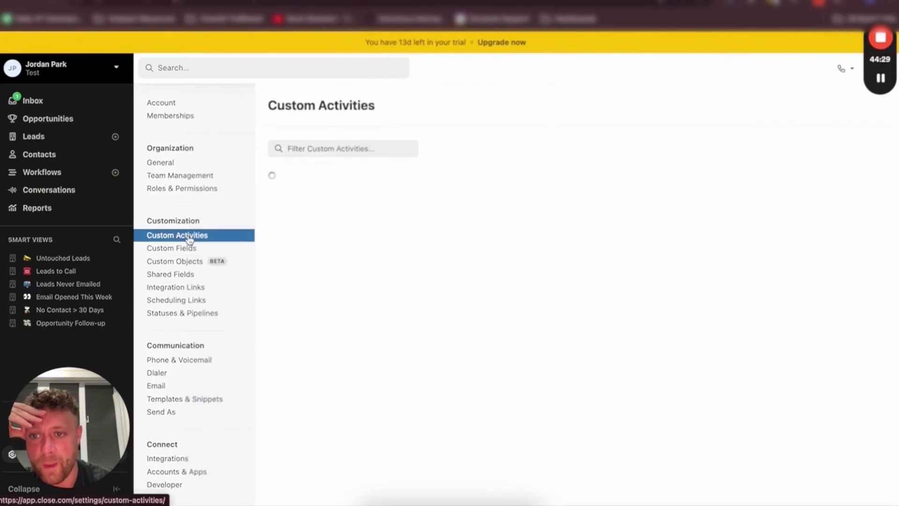
Create a new team group named Sales Rep
{"action": "left_click", "coordinate": [189, 177]}
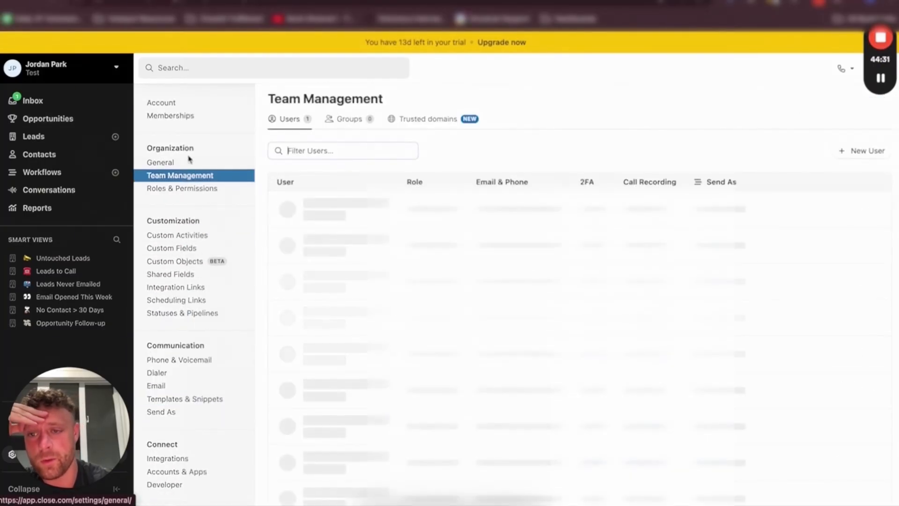
{"action": "left_click", "coordinate": [194, 189]}
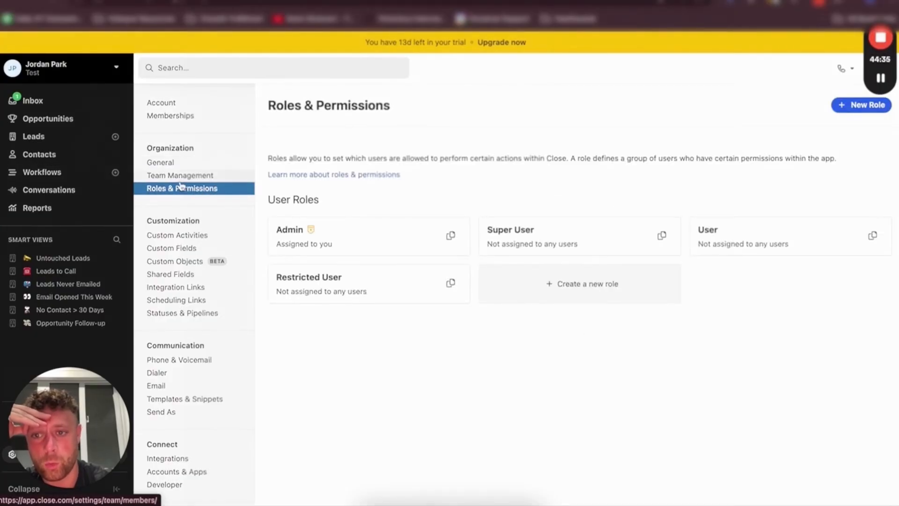
{"action": "left_click", "coordinate": [215, 176]}
{"action": "left_click", "coordinate": [351, 123]}
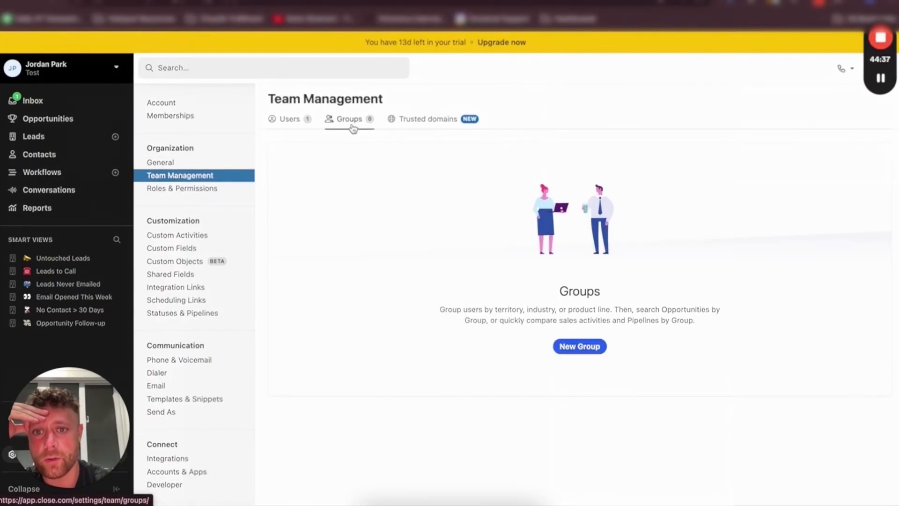
{"action": "left_click", "coordinate": [579, 346]}
{"action": "left_click", "coordinate": [427, 136]}
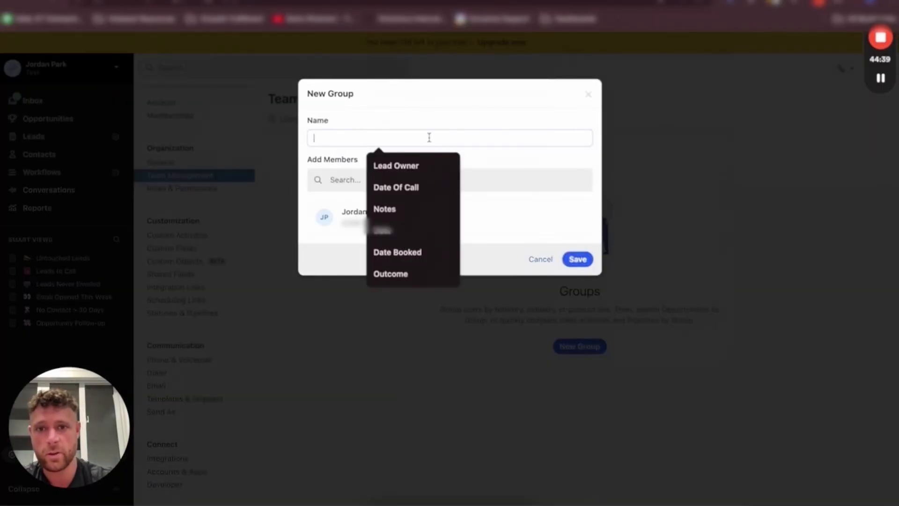
{"action": "type", "text": "Sales Rep"}
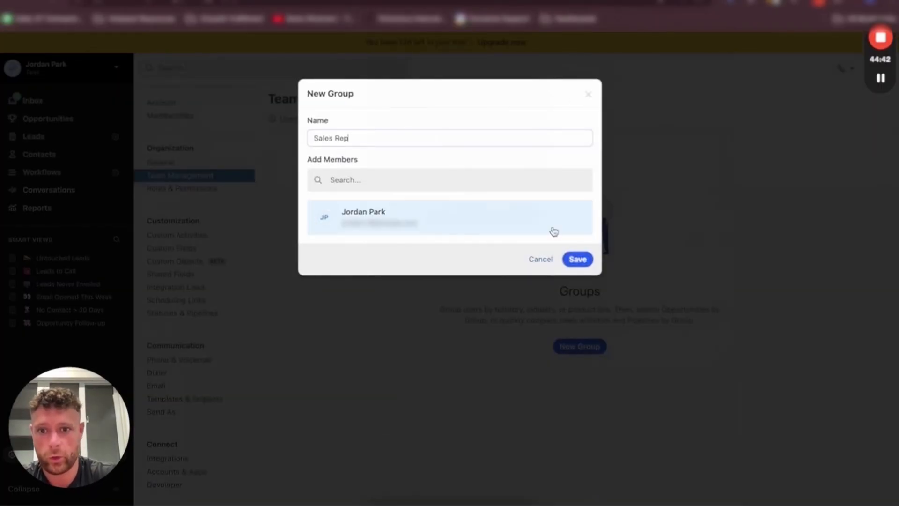
{"action": "left_click", "coordinate": [579, 260]}
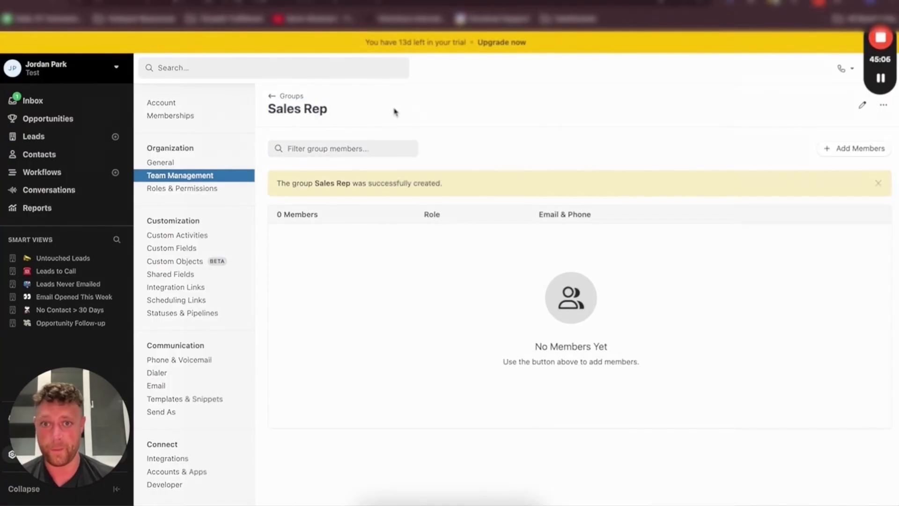
Add the account's user as a member of the Sales Rep group and return to the groups list
{"action": "left_click", "coordinate": [859, 149]}
{"action": "left_click", "coordinate": [836, 202]}
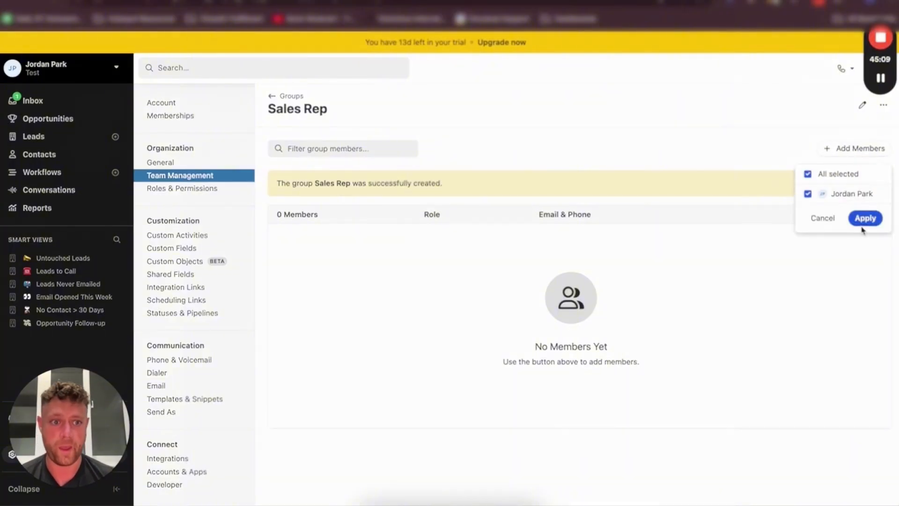
{"action": "left_click", "coordinate": [865, 220]}
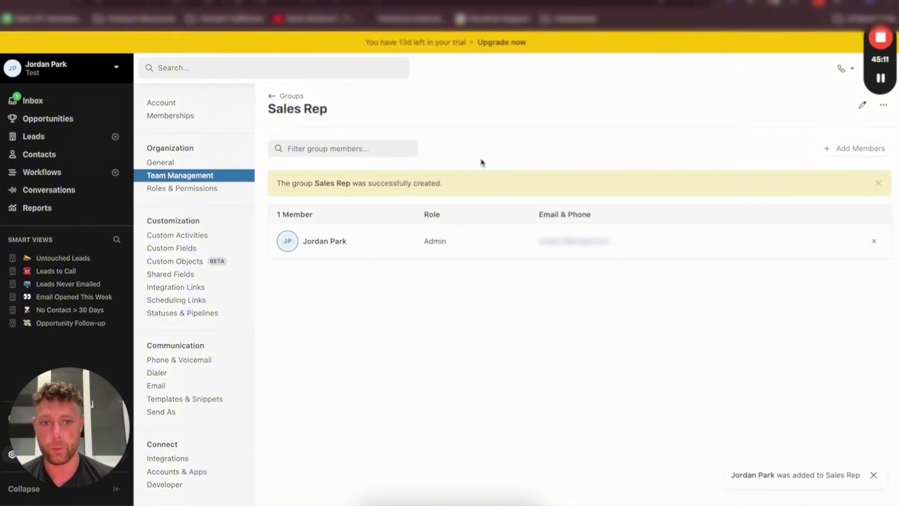
{"action": "left_click", "coordinate": [291, 96]}
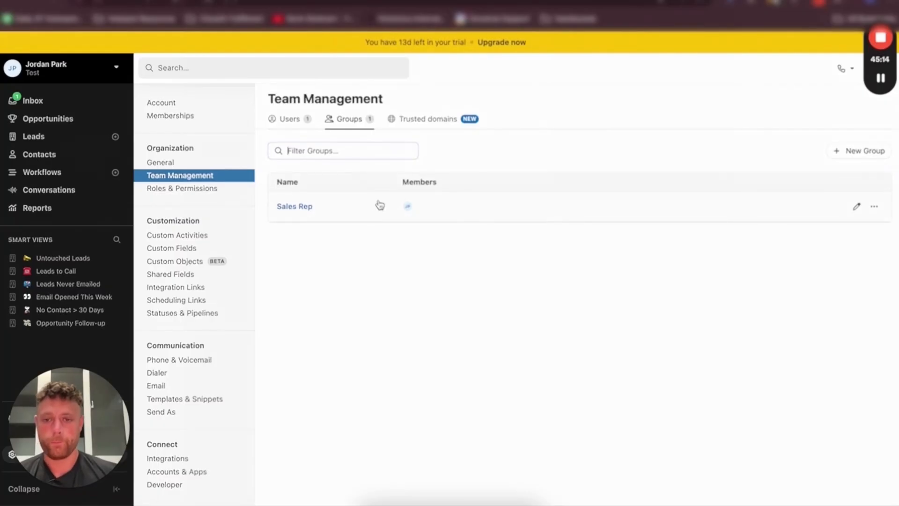
Create a new lead with the contact name CloseDr
{"action": "left_click", "coordinate": [52, 141]}
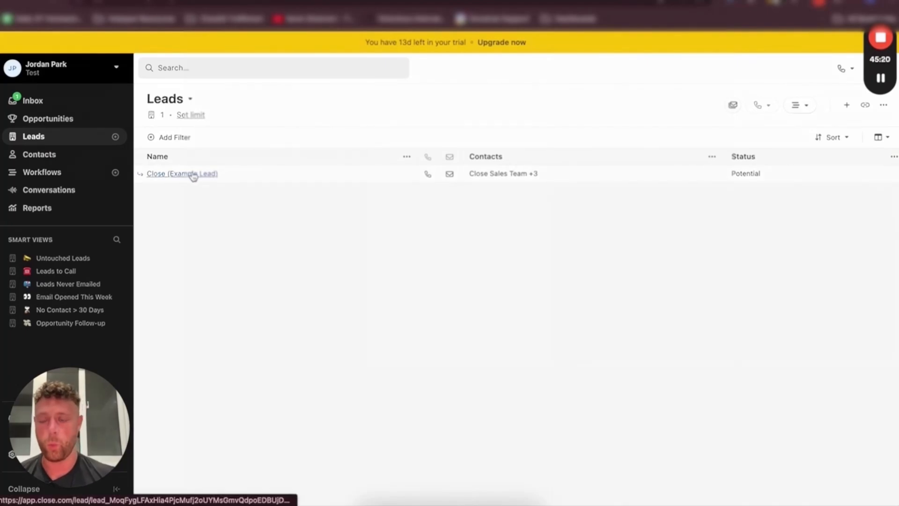
{"action": "left_click", "coordinate": [115, 136]}
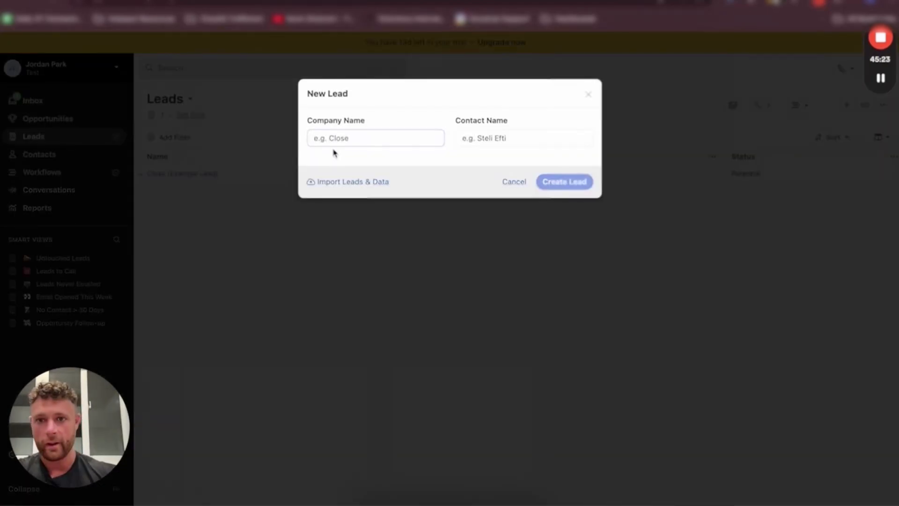
{"action": "left_click", "coordinate": [480, 138]}
{"action": "type", "text": "Clos"}
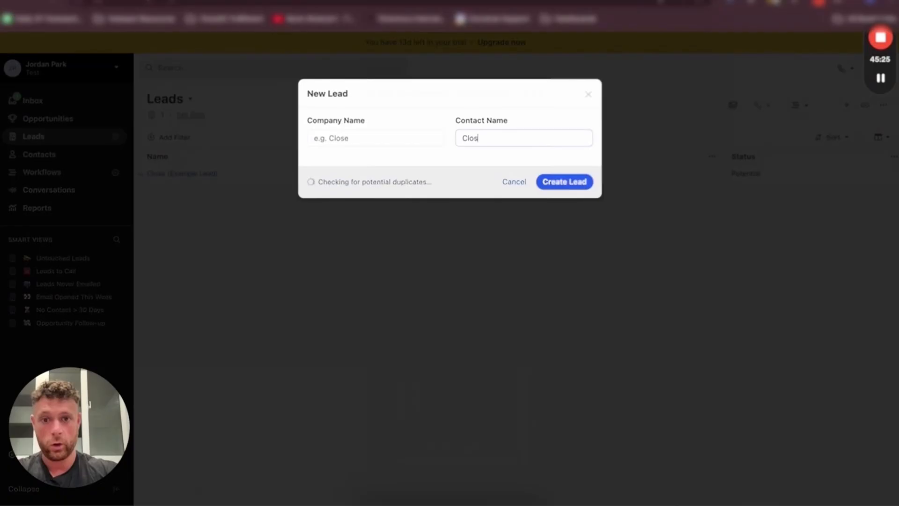
{"action": "type", "text": "eDr"}
{"action": "left_click", "coordinate": [572, 254]}
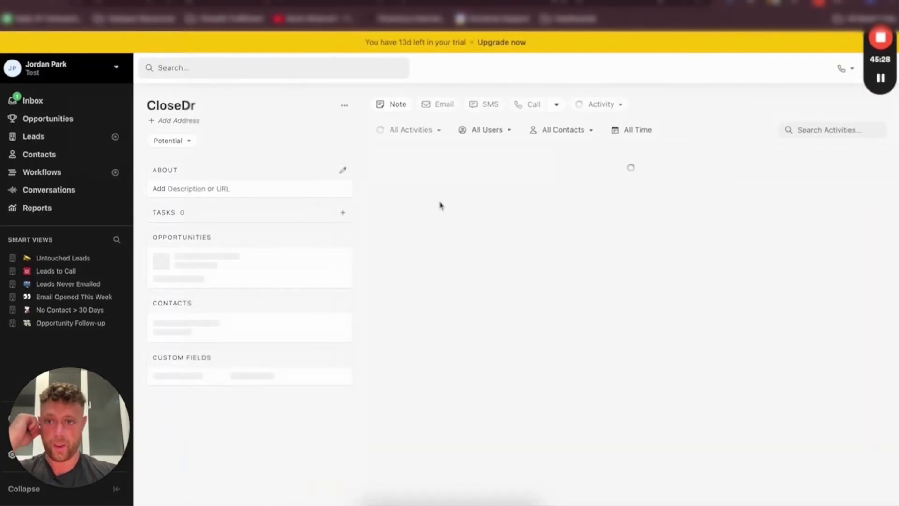
Add a phone number and an email address to the lead's CloseDr contact
{"action": "scroll", "coordinate": [281, 305], "scroll_direction": "down", "scroll_amount": 1}
{"action": "left_click", "coordinate": [216, 347]}
{"action": "type", "text": "602"}
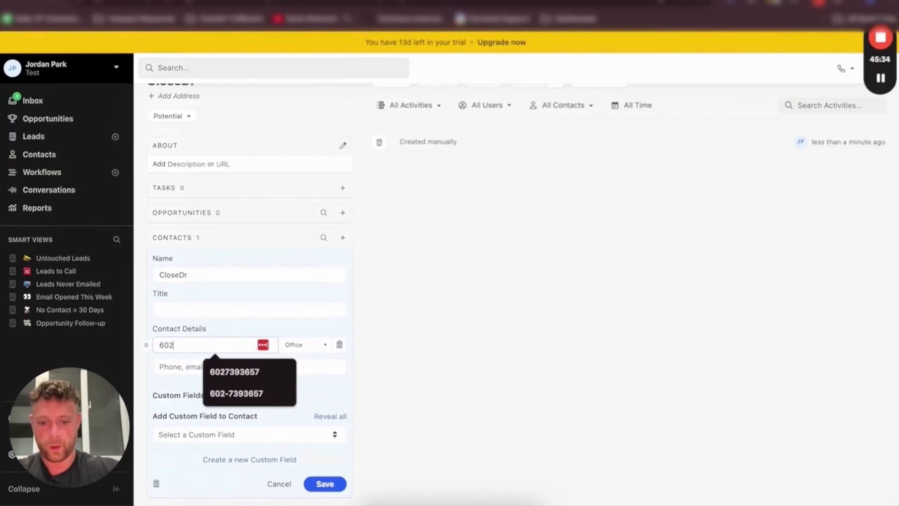
{"action": "left_click", "coordinate": [237, 371]}
{"action": "type", "text": "jor"}
{"action": "left_click", "coordinate": [248, 372]}
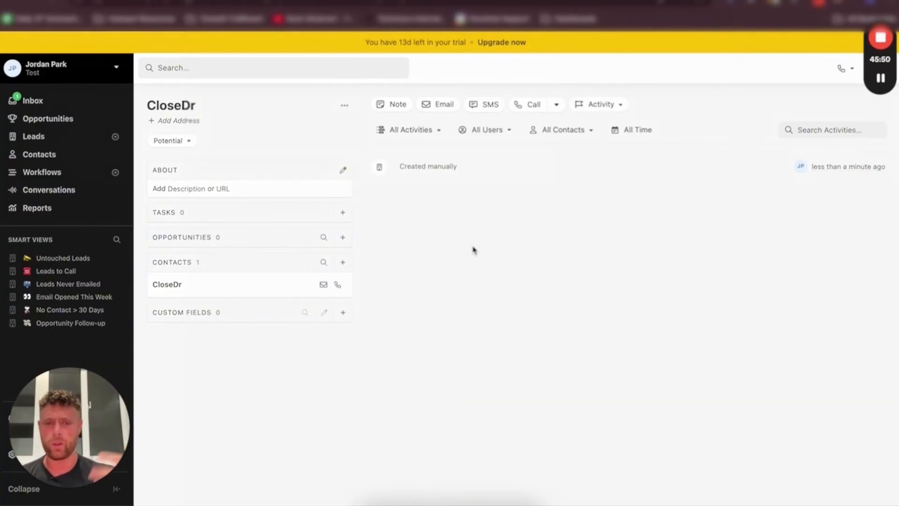
Log a 01. New Activity custom activity on the CloseDr lead dated 07/23/2024 with activity type Form Submission
{"action": "left_click", "coordinate": [613, 103]}
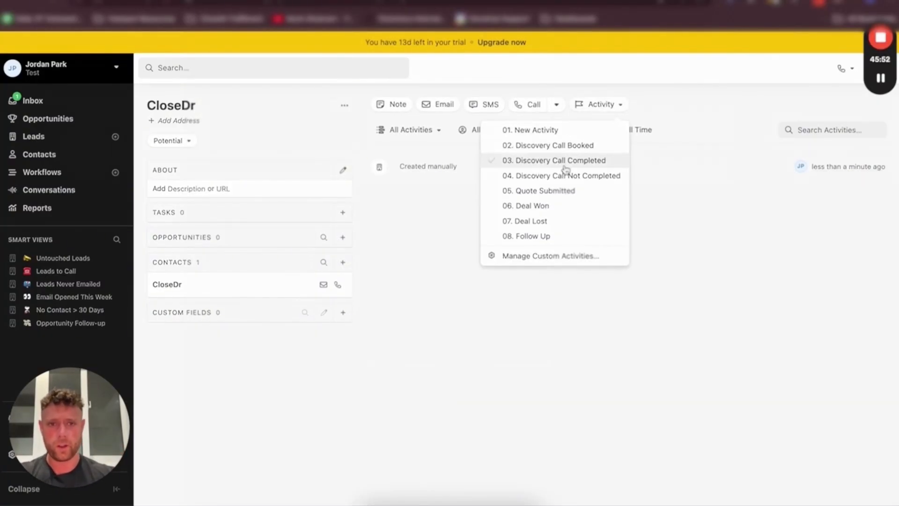
{"action": "left_click", "coordinate": [536, 131]}
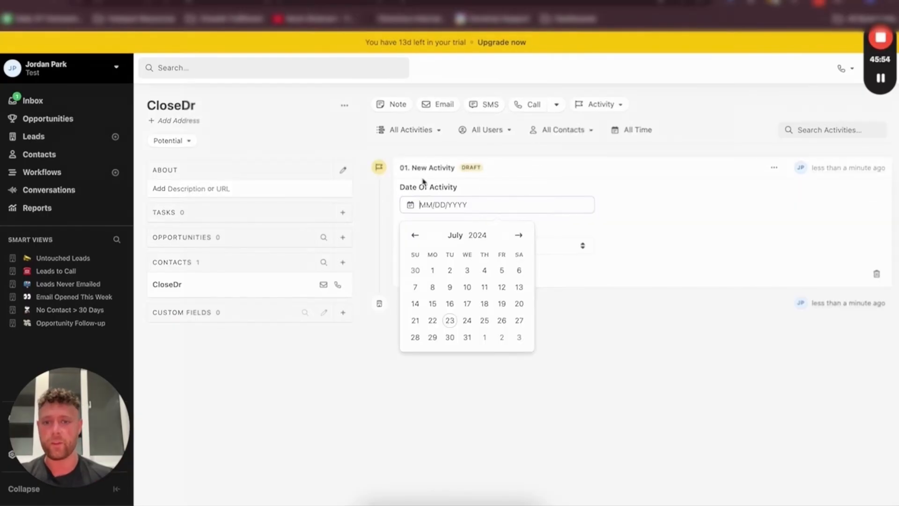
{"action": "left_click", "coordinate": [423, 180]}
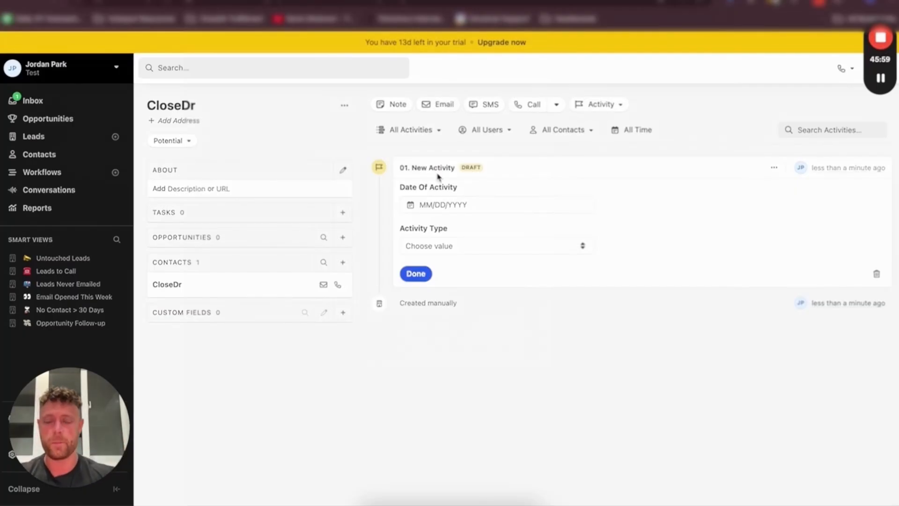
{"action": "left_click", "coordinate": [423, 205]}
{"action": "left_click", "coordinate": [450, 321]}
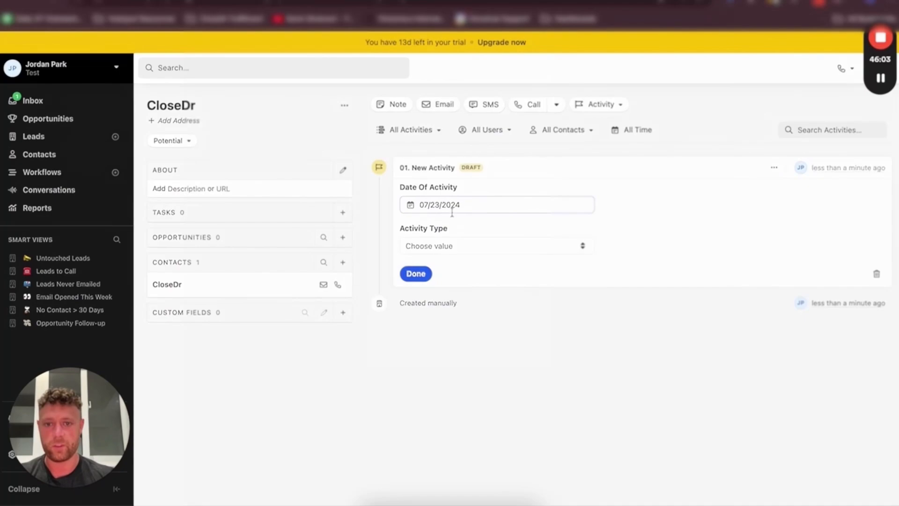
{"action": "left_click", "coordinate": [430, 245]}
{"action": "left_click", "coordinate": [449, 269]}
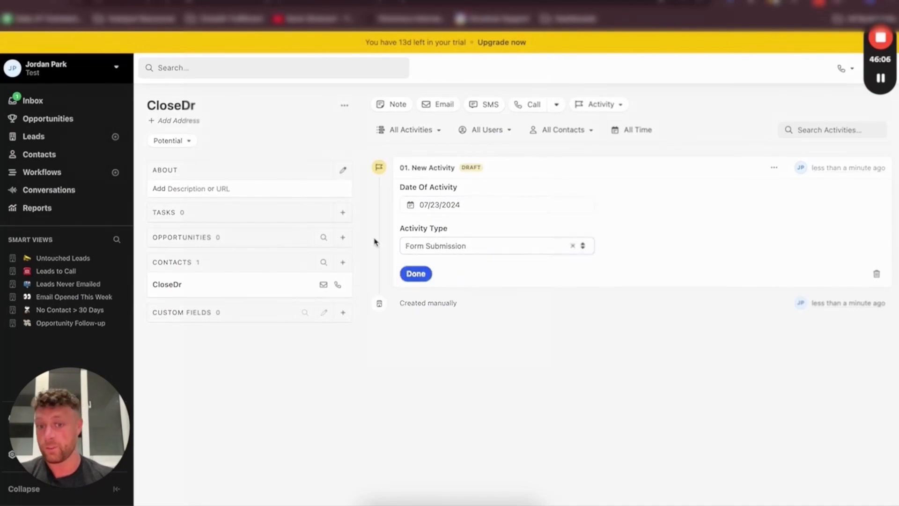
{"action": "left_click", "coordinate": [416, 274]}
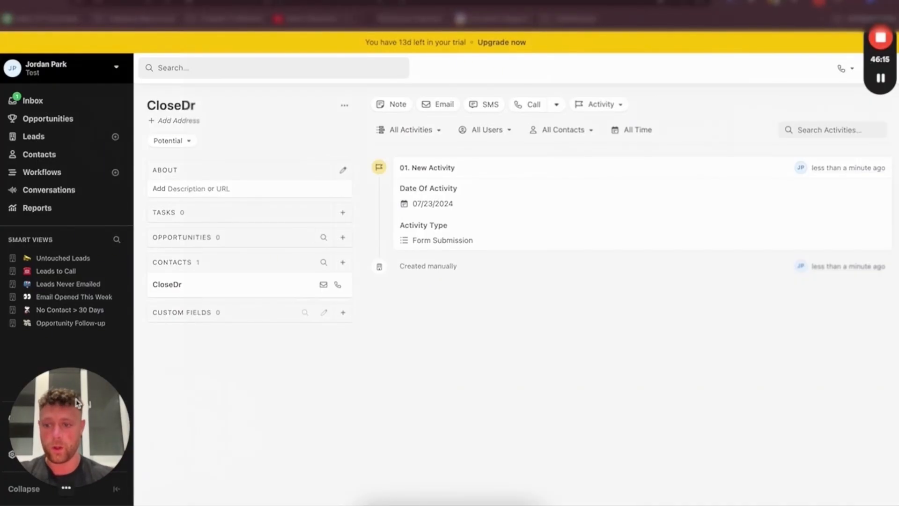
In settings, append a robot emoji to the name of the 01. New Activity custom activity type
{"action": "left_click", "coordinate": [59, 457]}
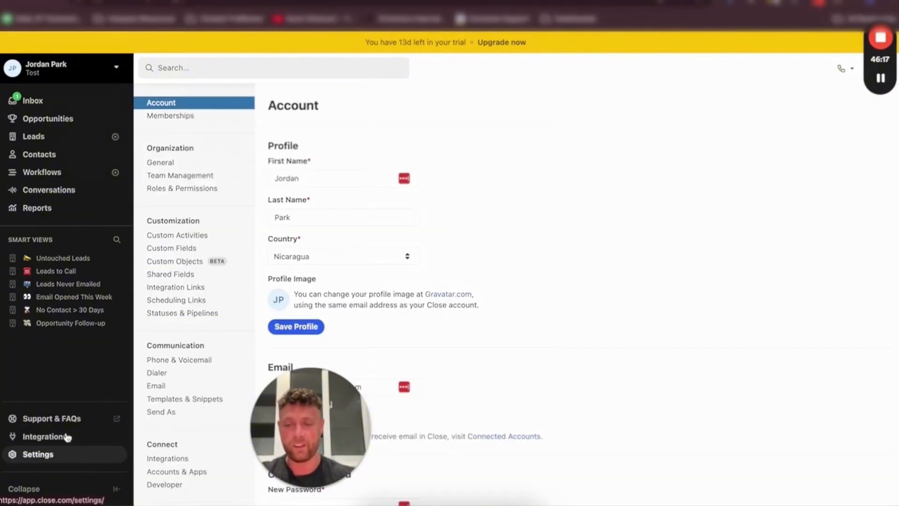
{"action": "left_click", "coordinate": [181, 235]}
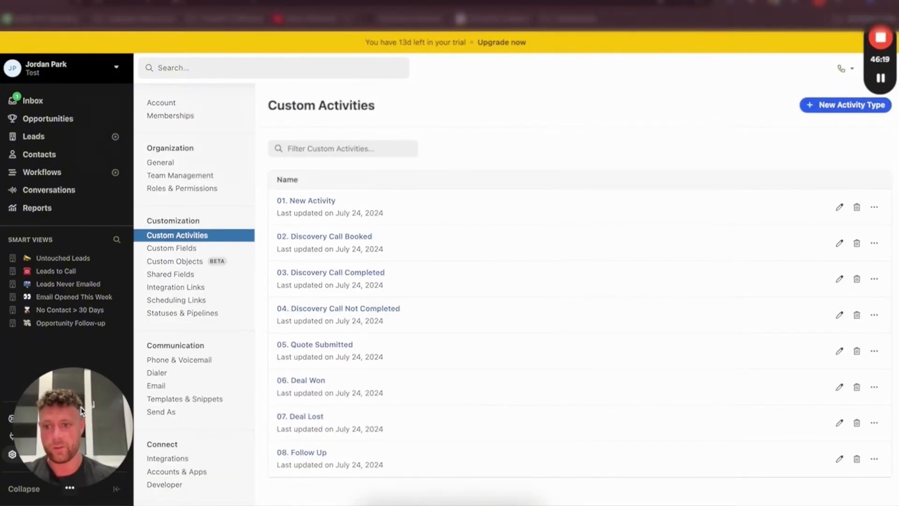
{"action": "left_click", "coordinate": [327, 203]}
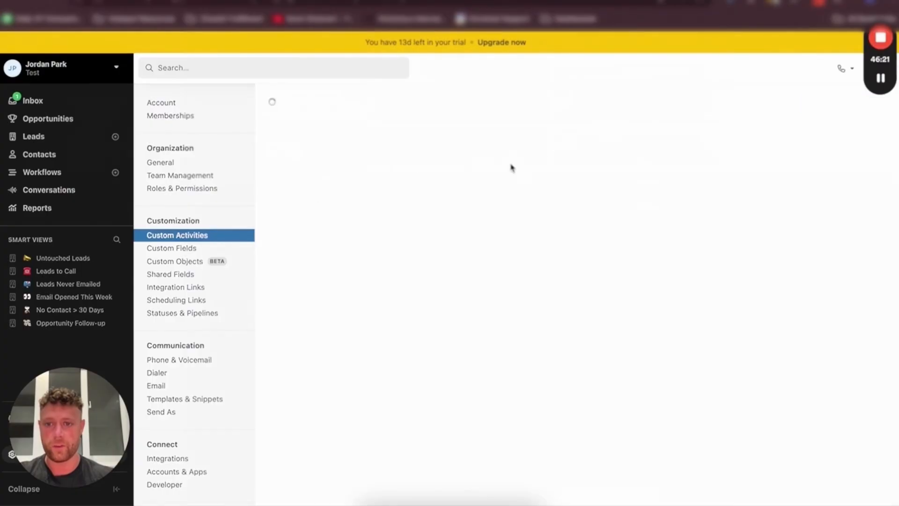
{"action": "left_click", "coordinate": [860, 105]}
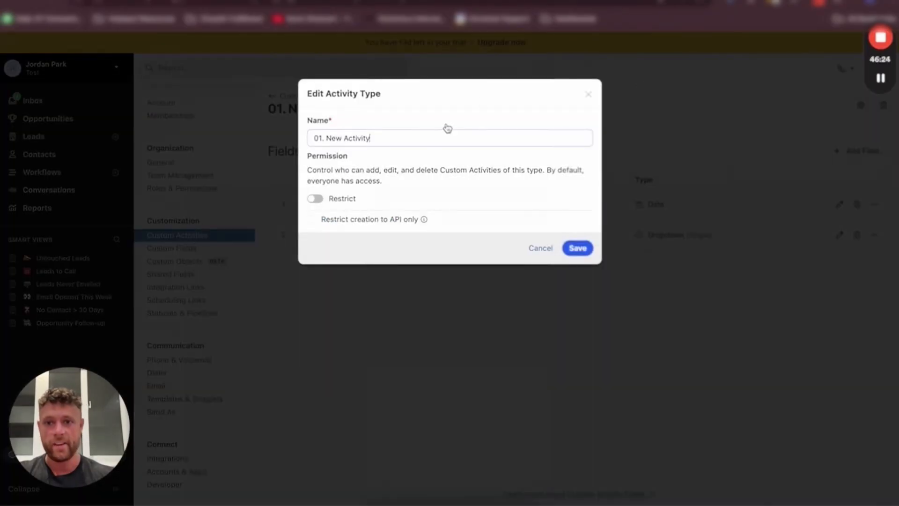
{"action": "key", "text": "ctrl+super+space"}
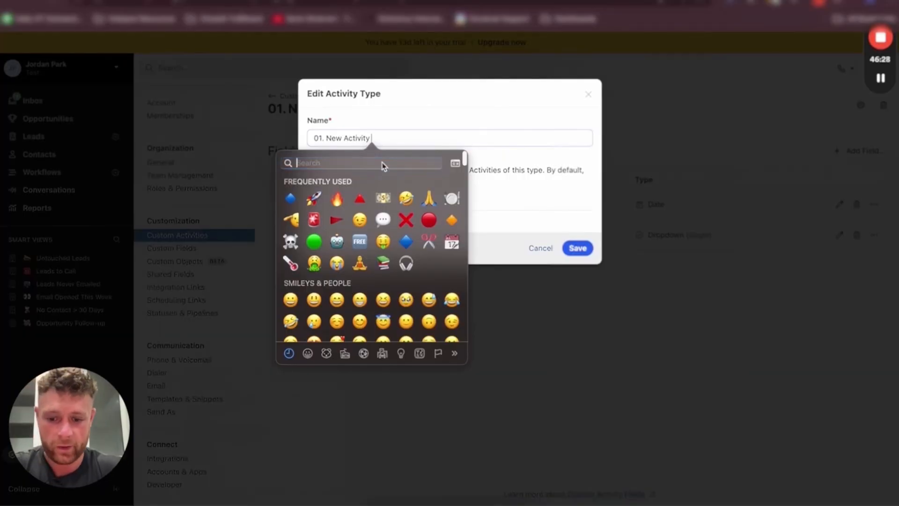
{"action": "type", "text": "robot"}
{"action": "left_click", "coordinate": [290, 183]}
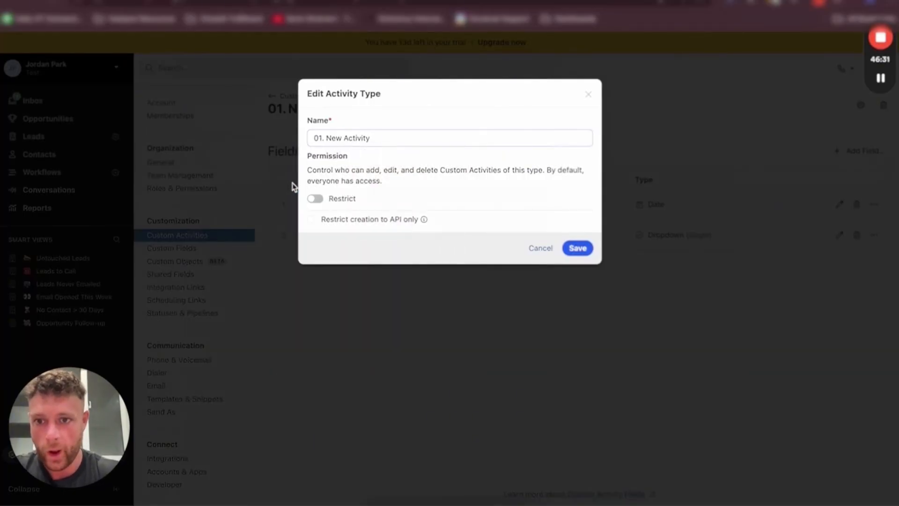
{"action": "left_click", "coordinate": [567, 248]}
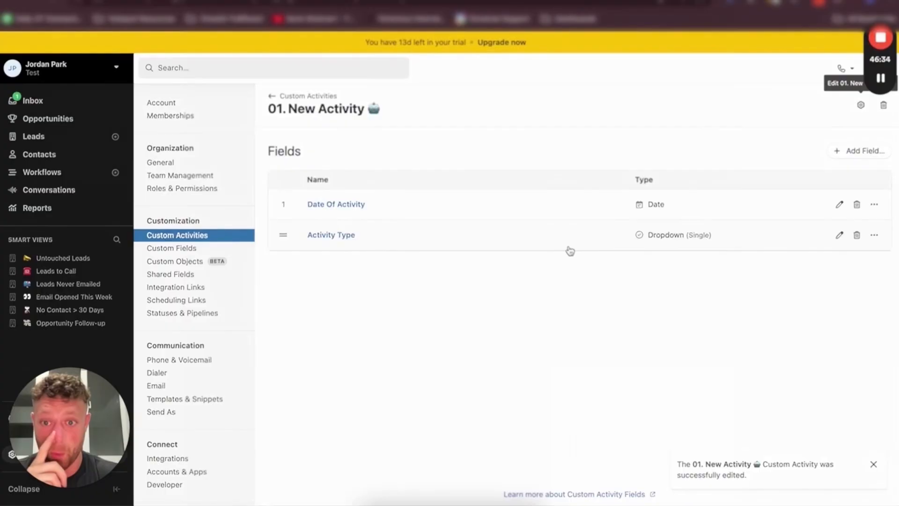
Append the same robot emoji to the name of the 02. Discovery Call Booked activity type
{"action": "left_click", "coordinate": [296, 97]}
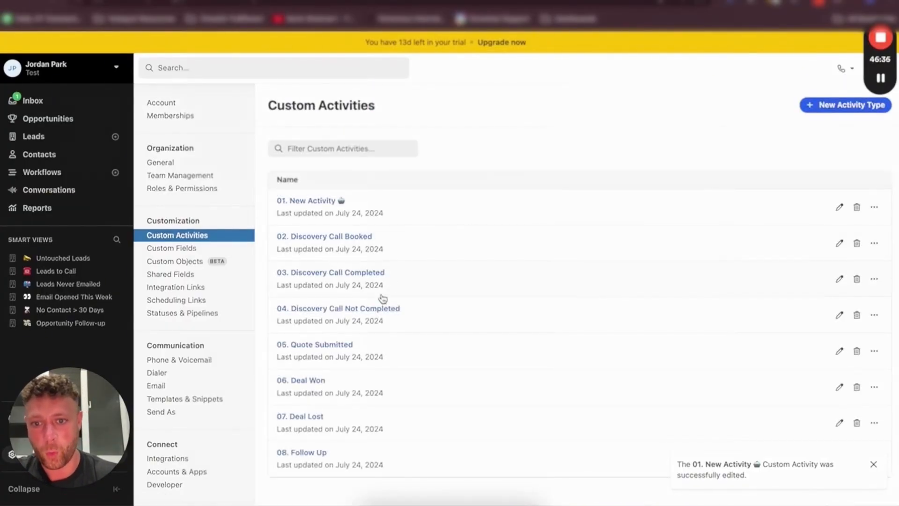
{"action": "left_click", "coordinate": [318, 237]}
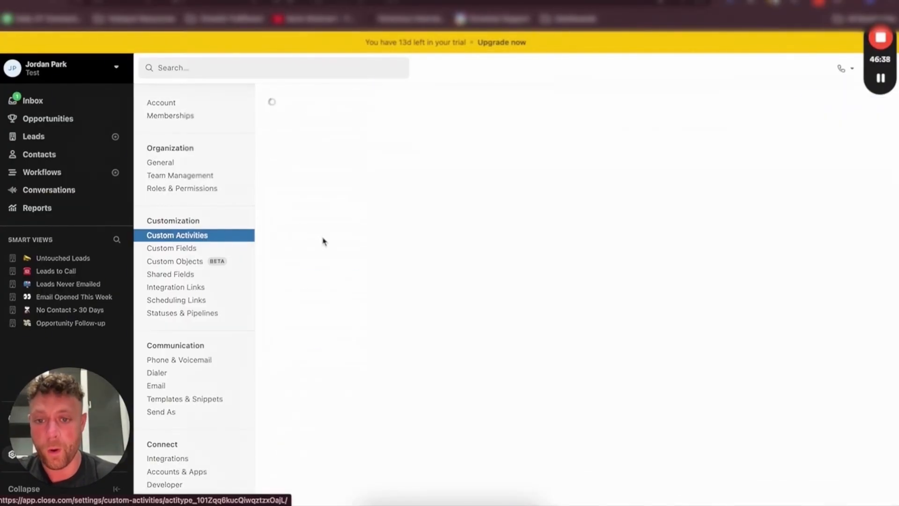
{"action": "left_click", "coordinate": [861, 105]}
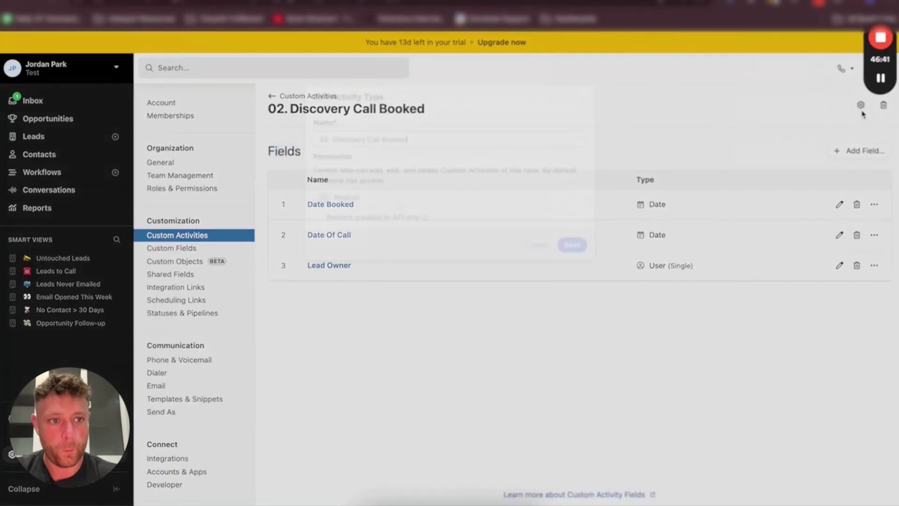
{"action": "key", "text": "ctrl+super+space"}
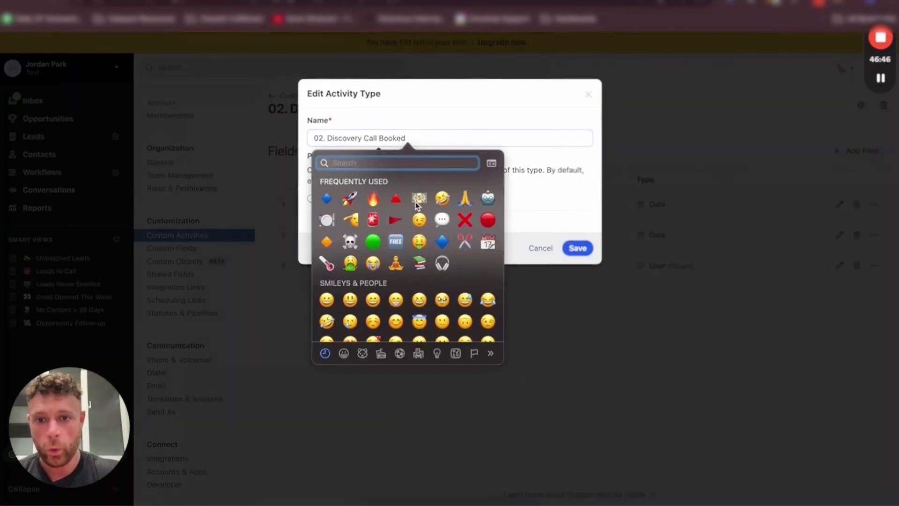
{"action": "left_click", "coordinate": [486, 197]}
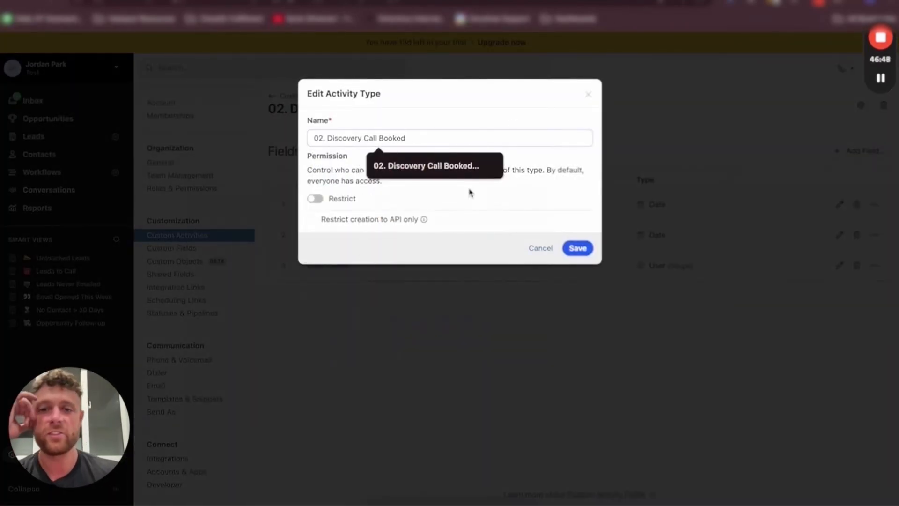
{"action": "left_click", "coordinate": [572, 248]}
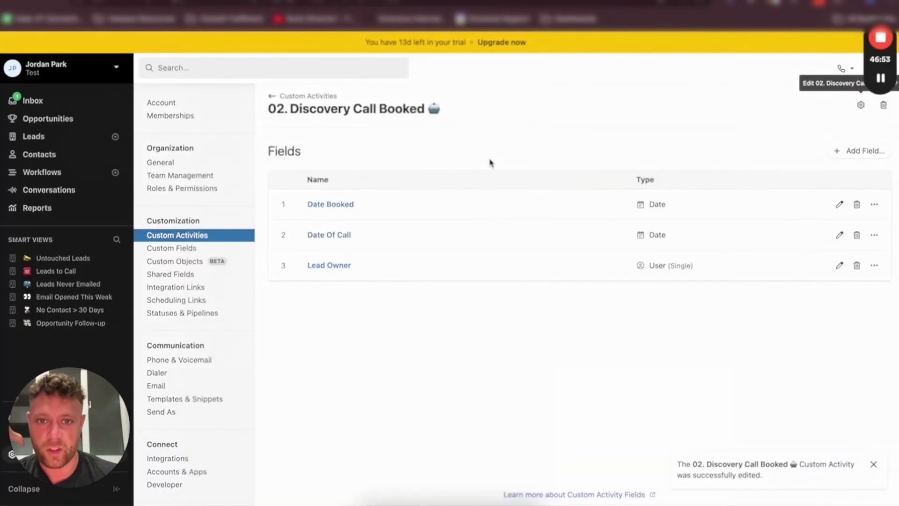
Return to the CloseDr lead and inspect the title of its logged New Activity
{"action": "left_click", "coordinate": [286, 95]}
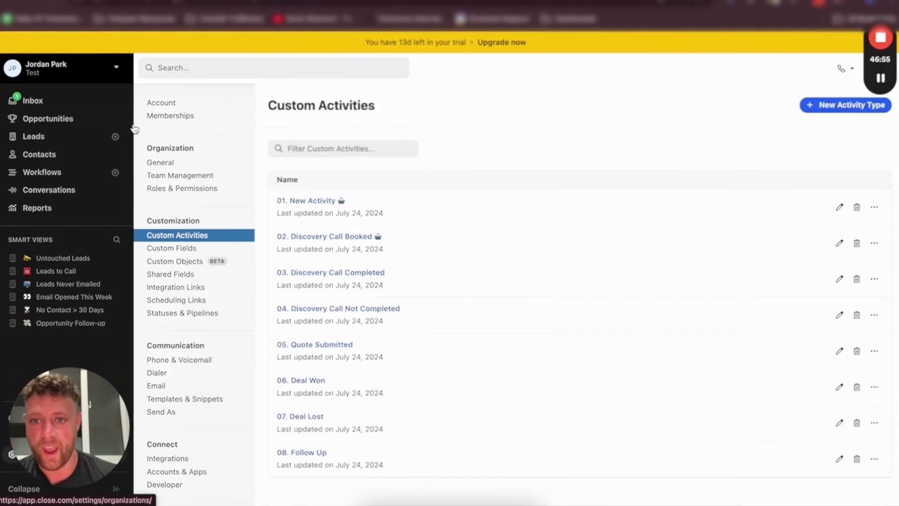
{"action": "left_click", "coordinate": [35, 136]}
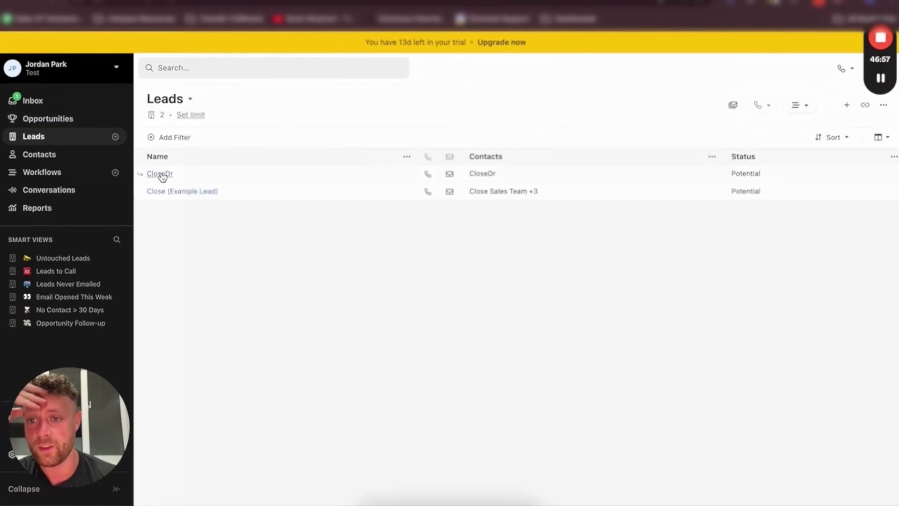
{"action": "left_click", "coordinate": [160, 174]}
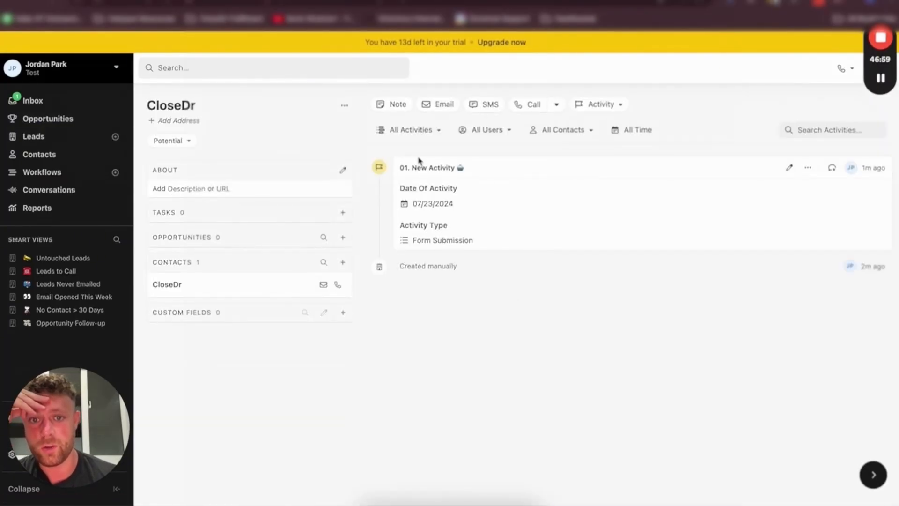
{"action": "triple_click", "coordinate": [470, 171]}
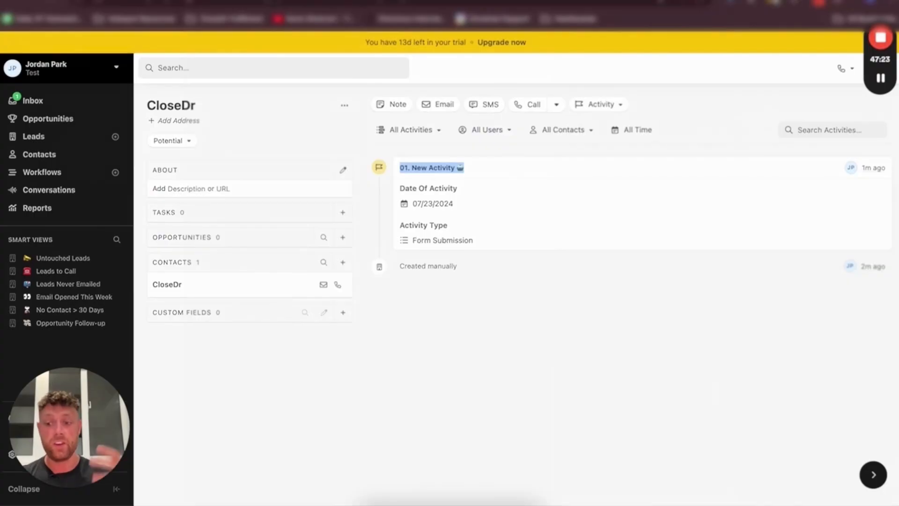
Open Zapier in a new tab and log in with the saved account email and password
{"action": "key", "text": "super+t"}
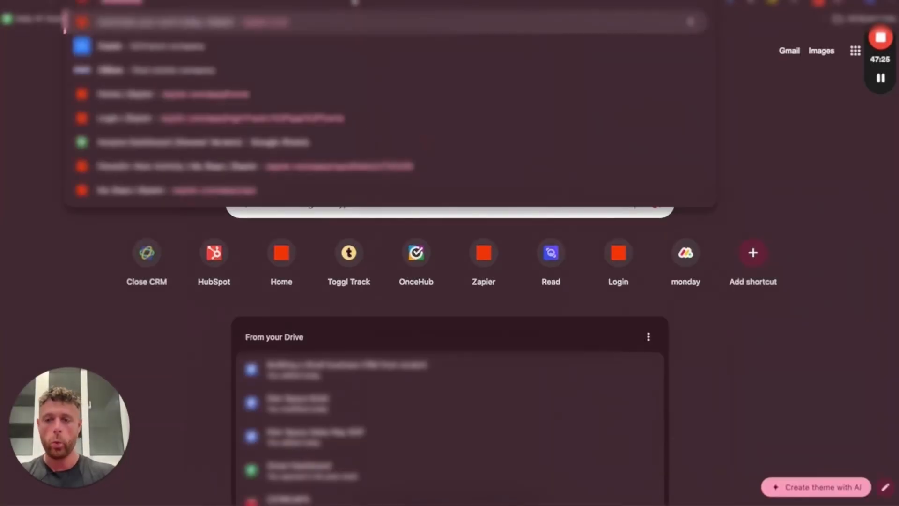
{"action": "key", "text": "Return"}
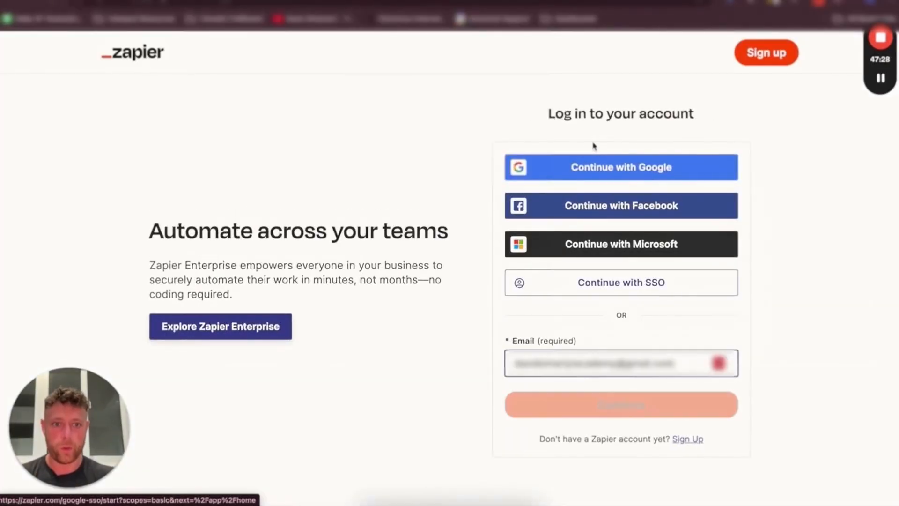
{"action": "left_click", "coordinate": [577, 369]}
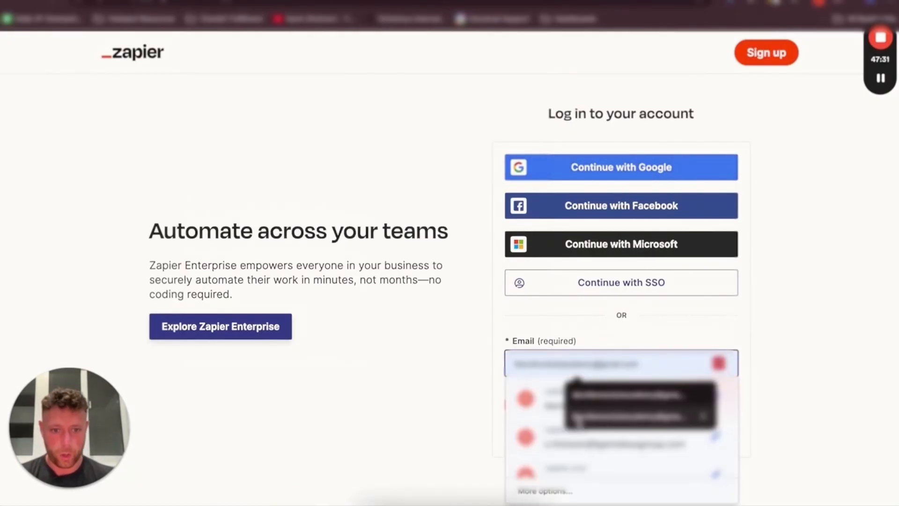
{"action": "left_click", "coordinate": [553, 445]}
{"action": "left_click", "coordinate": [562, 404]}
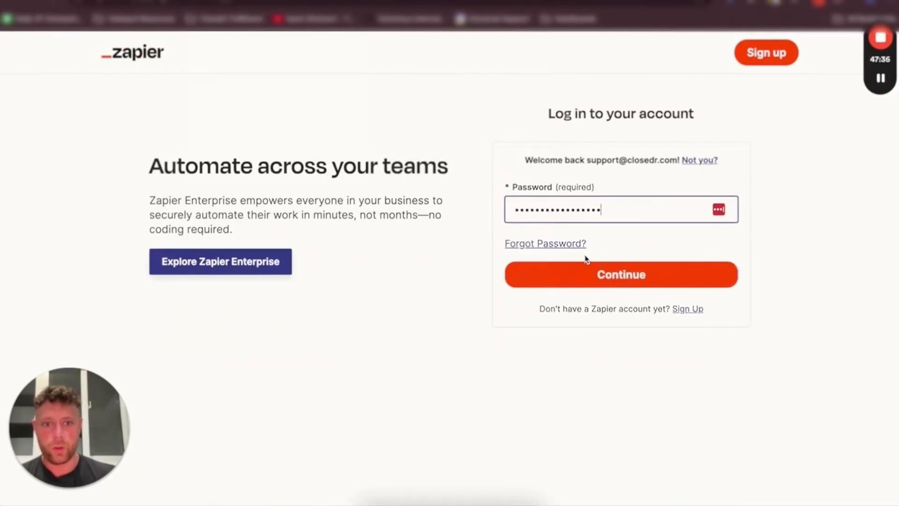
{"action": "left_click", "coordinate": [591, 274]}
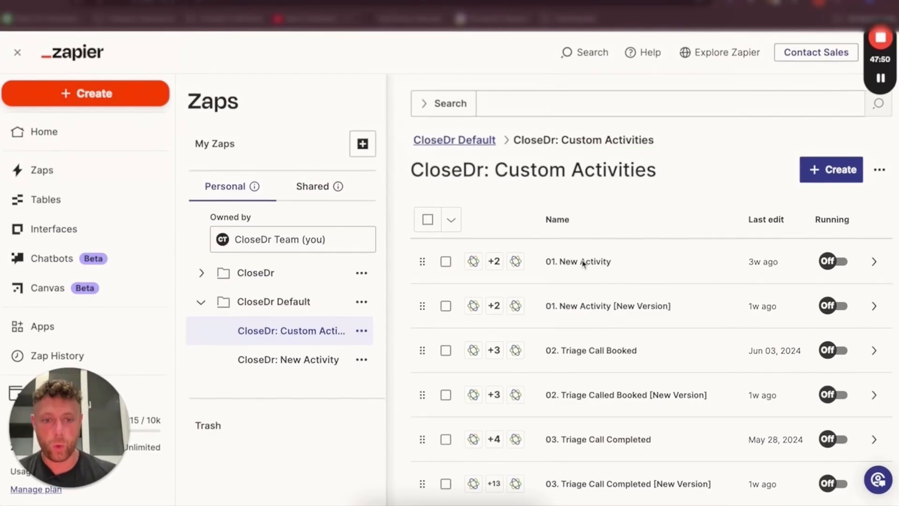
Examine the 01. New Activity zaps in the CloseDr: Custom Activities folder and their steps, then return to the lead
{"action": "scroll", "coordinate": [583, 263], "scroll_direction": "down", "scroll_amount": 1}
{"action": "scroll", "coordinate": [588, 164], "scroll_direction": "down", "scroll_amount": 5}
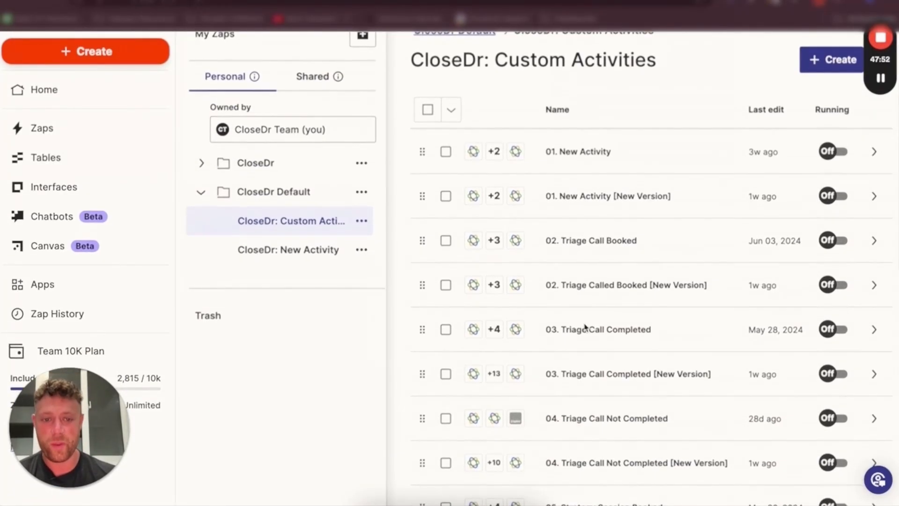
{"action": "scroll", "coordinate": [585, 168], "scroll_direction": "up", "scroll_amount": 5}
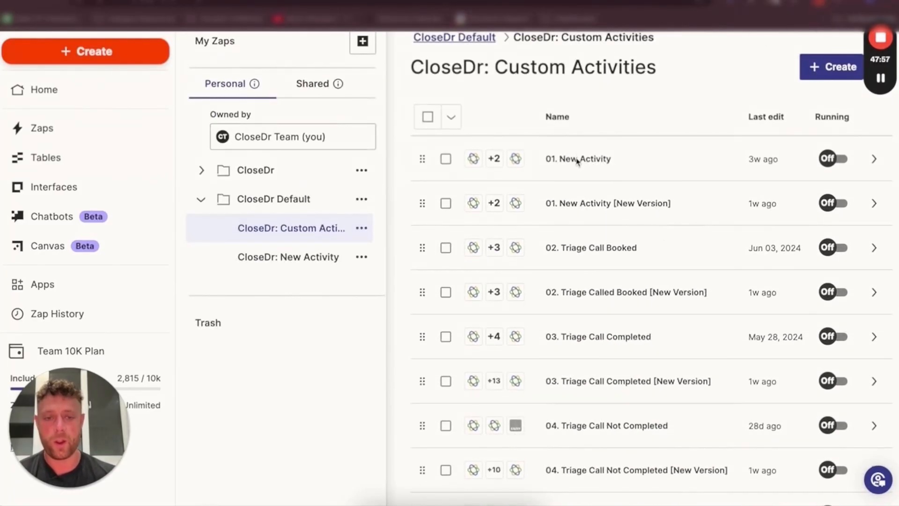
{"action": "left_click", "coordinate": [593, 206]}
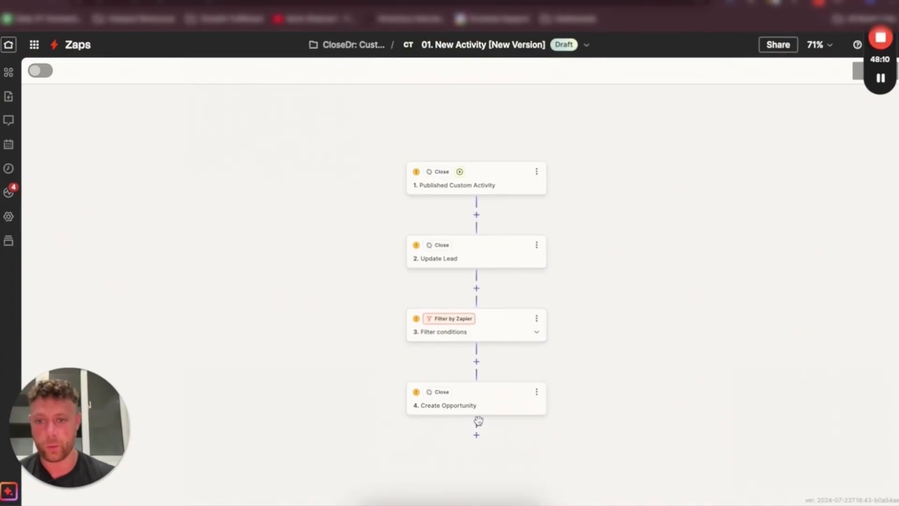
{"action": "left_click", "coordinate": [11, 5]}
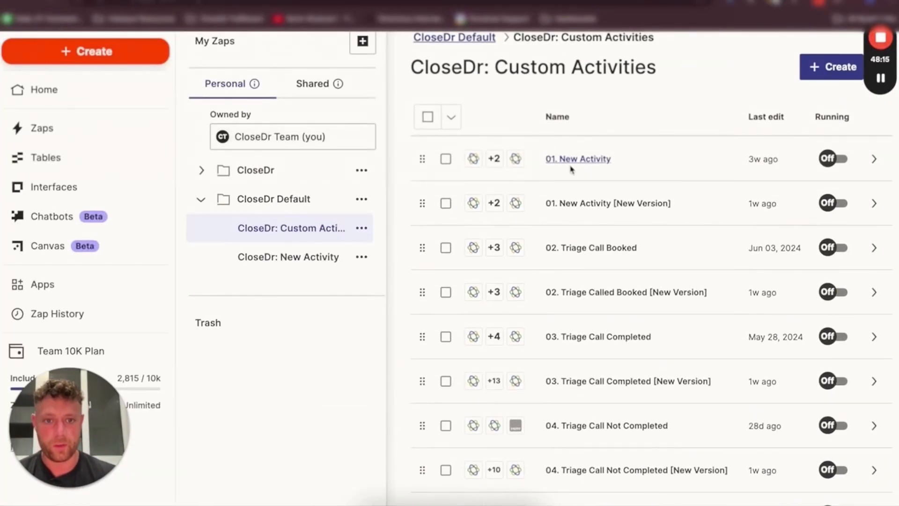
{"action": "left_click", "coordinate": [595, 159]}
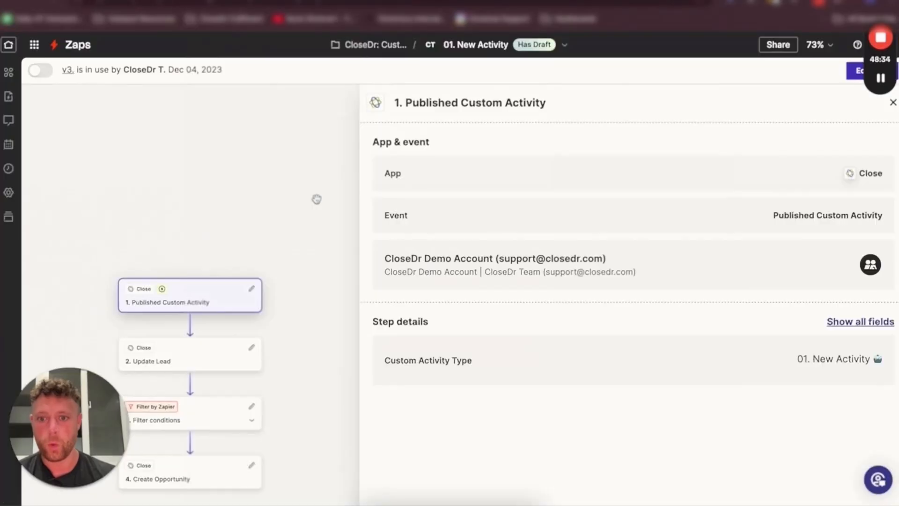
{"action": "left_click", "coordinate": [184, 267]}
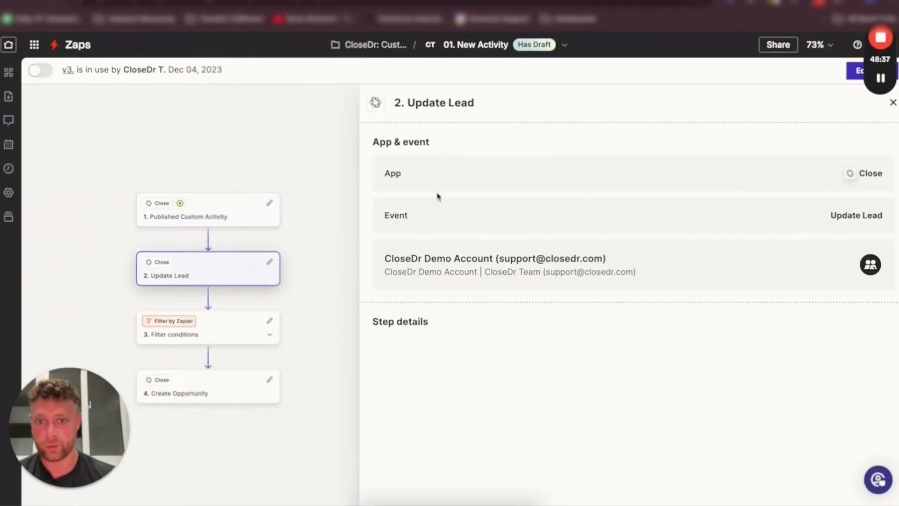
{"action": "left_click", "coordinate": [419, 2]}
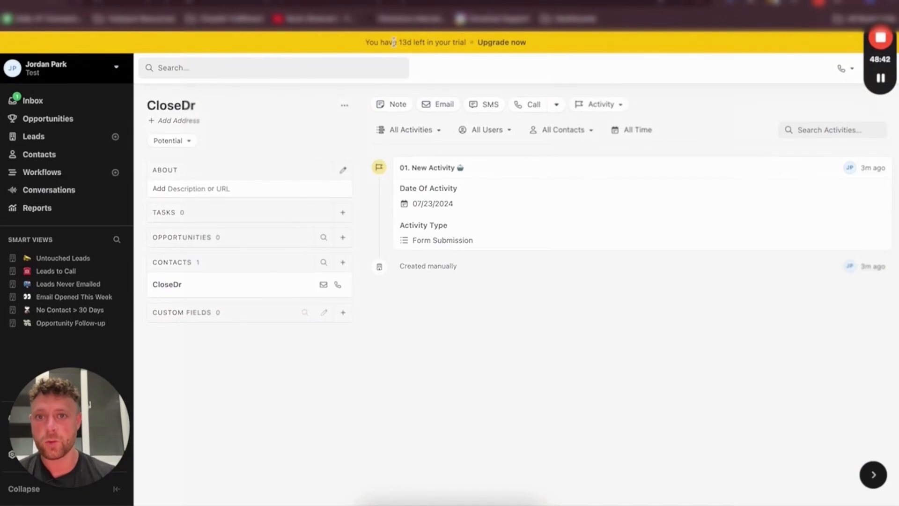
Examine the Update Lead, Filter conditions and Create Opportunity steps of the 01. New Activity zap, then return to the CloseDr lead
{"action": "left_click", "coordinate": [347, 2]}
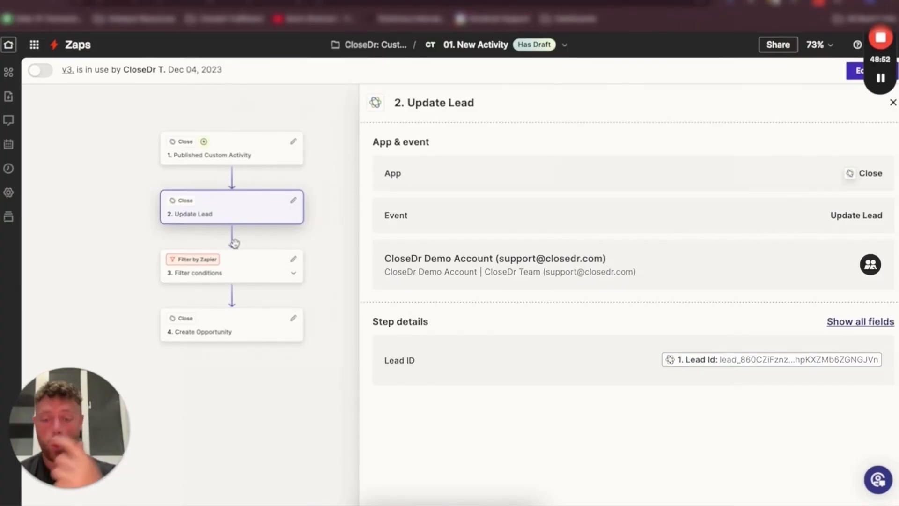
{"action": "left_click", "coordinate": [231, 262]}
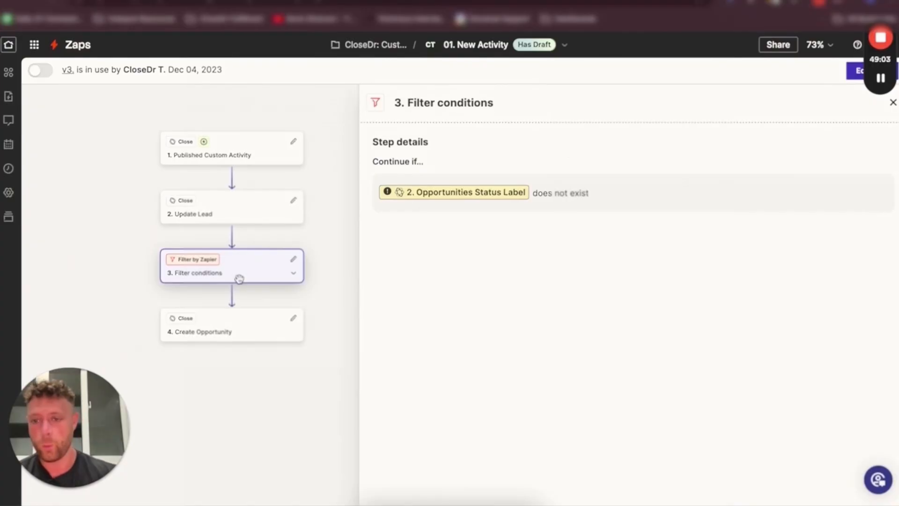
{"action": "left_click", "coordinate": [229, 331]}
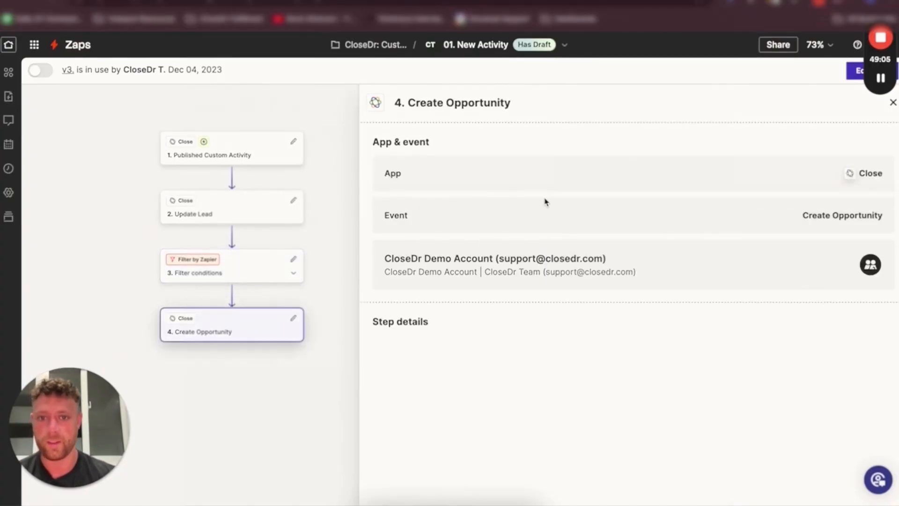
{"action": "scroll", "coordinate": [367, 309], "scroll_direction": "down", "scroll_amount": 2}
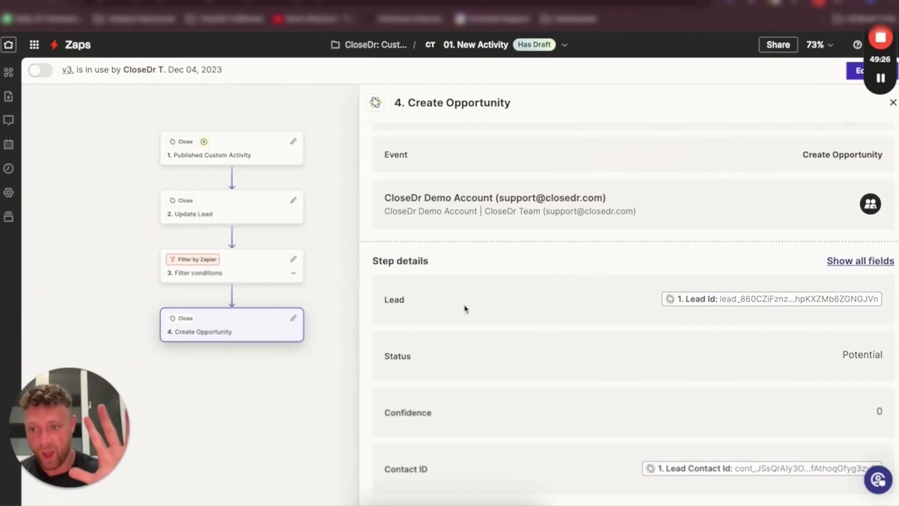
{"action": "left_click_drag", "start_coordinate": [399, 476], "coordinate": [427, 468]}
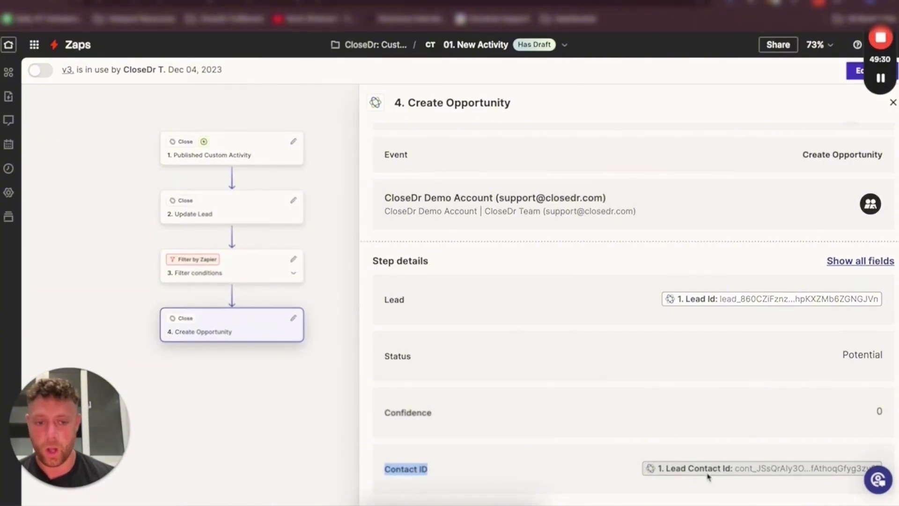
{"action": "left_click", "coordinate": [586, 287]}
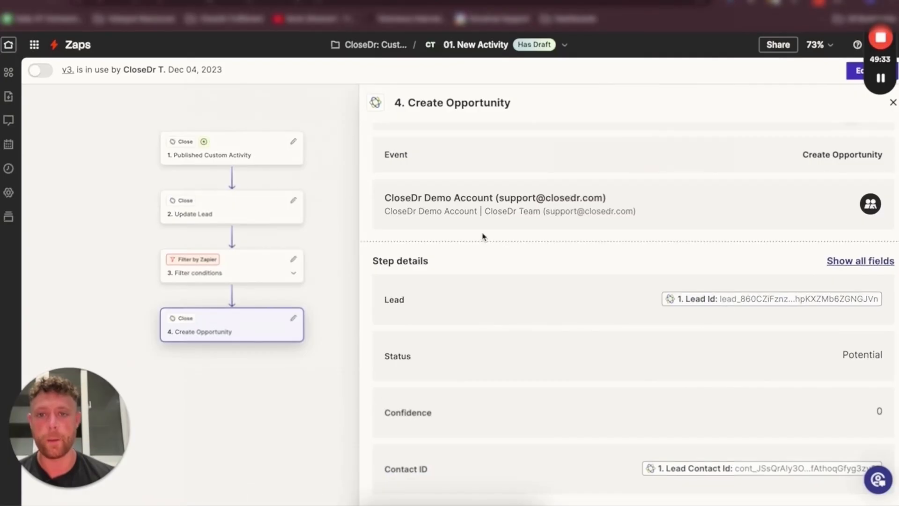
{"action": "left_click", "coordinate": [317, 5]}
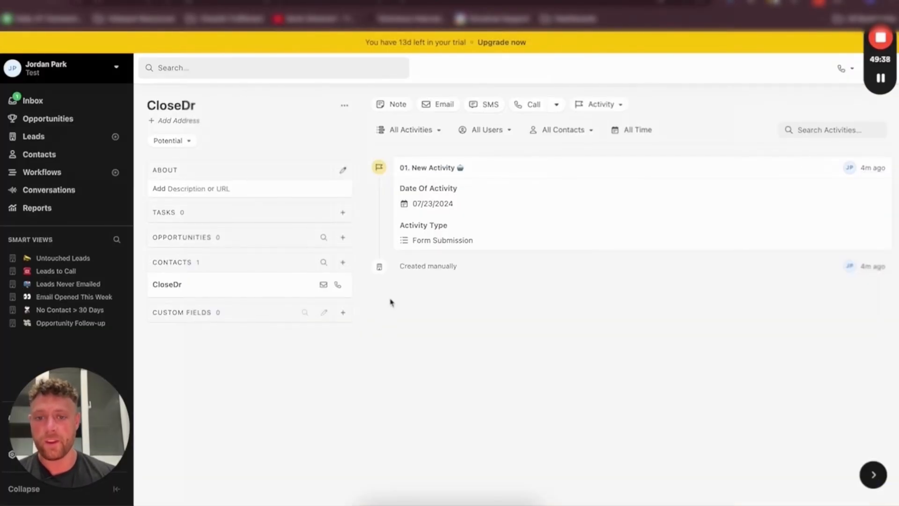
Browse the shared CloseDr: New Activity zap folder and open the 02. VSL Clickfunnel Opt-In [CloseDr] zap to review its steps
{"action": "left_click", "coordinate": [225, 5]}
{"action": "left_click", "coordinate": [120, 42]}
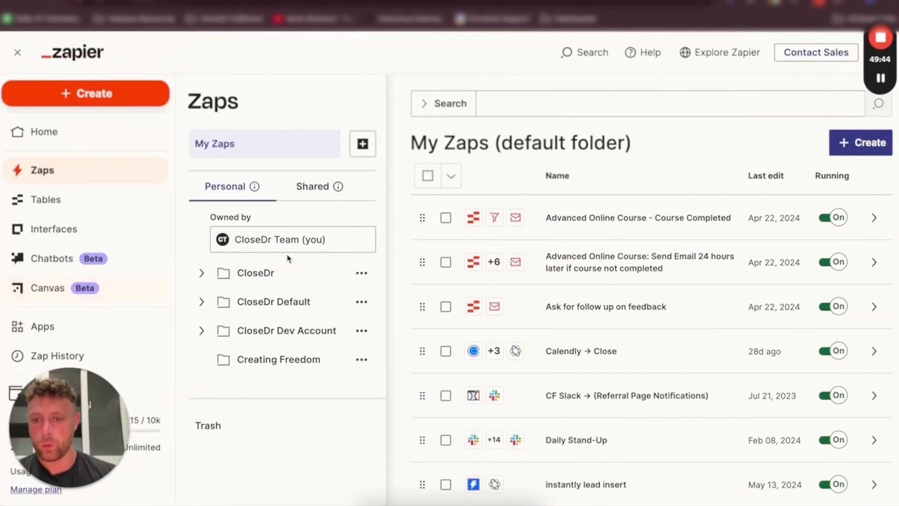
{"action": "left_click", "coordinate": [200, 301]}
{"action": "scroll", "coordinate": [328, 319], "scroll_direction": "down", "scroll_amount": 2}
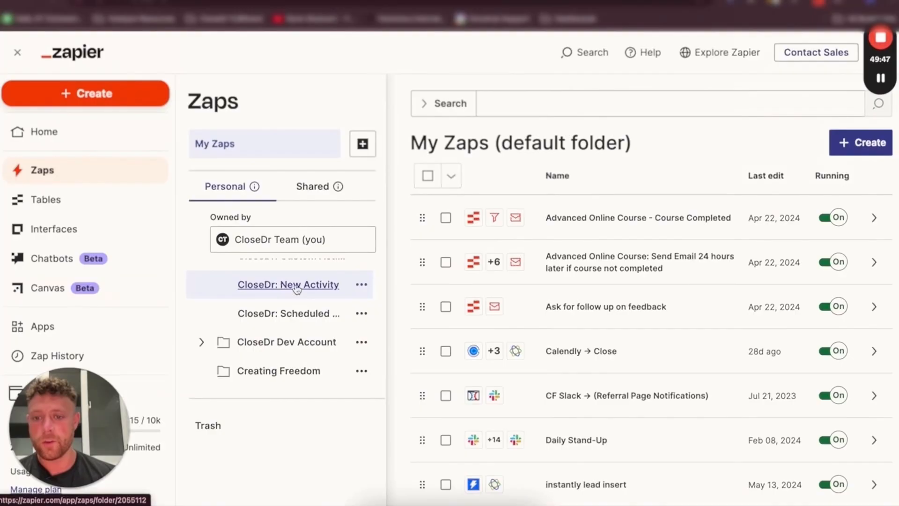
{"action": "left_click", "coordinate": [297, 286]}
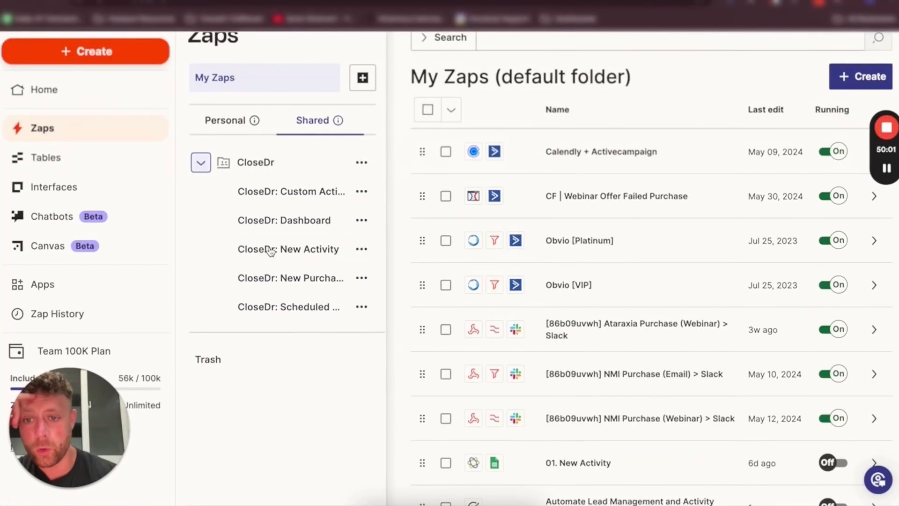
{"action": "left_click", "coordinate": [380, 248]}
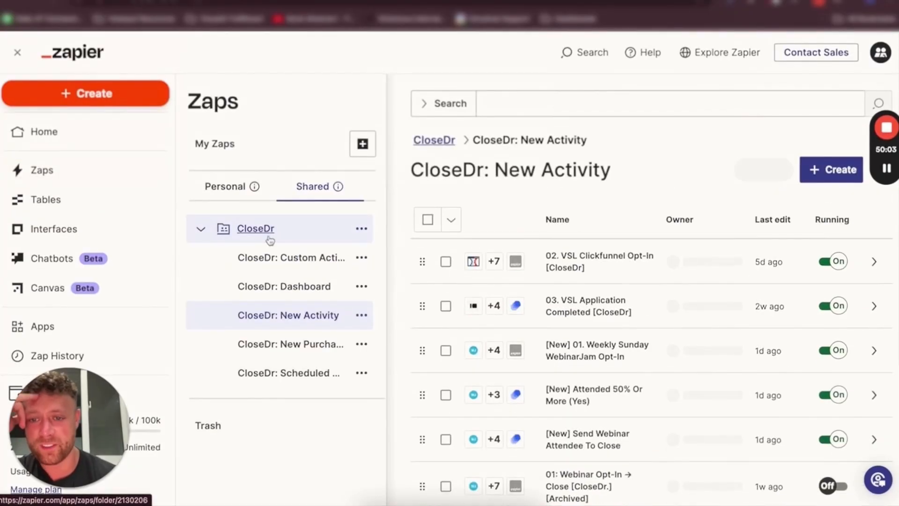
{"action": "scroll", "coordinate": [587, 304], "scroll_direction": "down", "scroll_amount": 2}
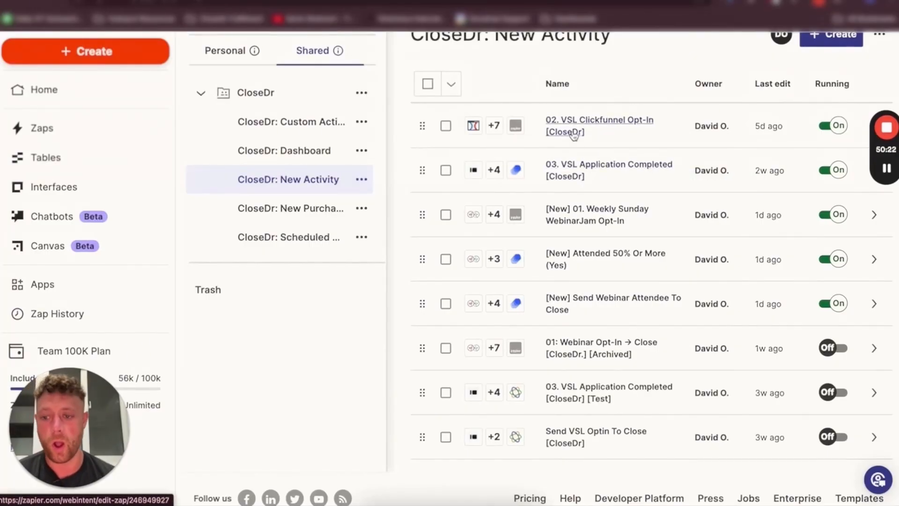
{"action": "left_click", "coordinate": [574, 133]}
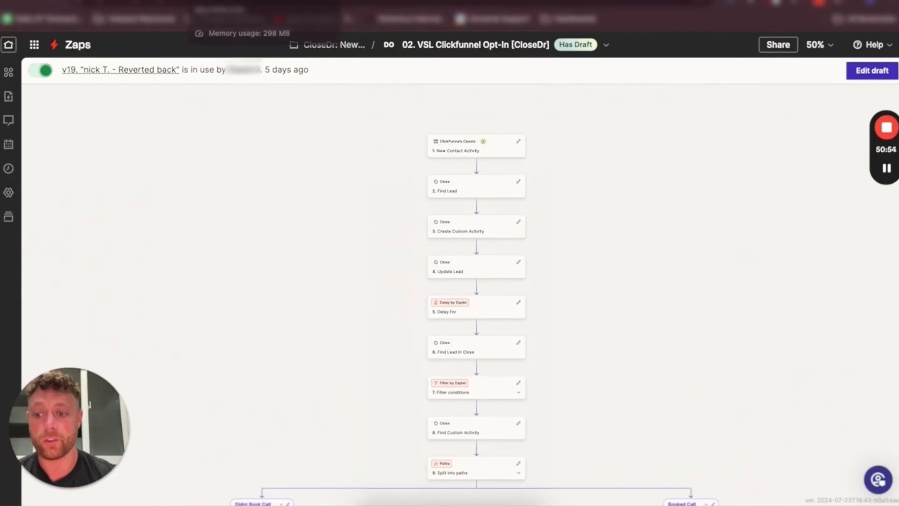
Open the detail view of the lead's 01. New Activity entry, then switch back to the zap
{"action": "left_click", "coordinate": [206, 1]}
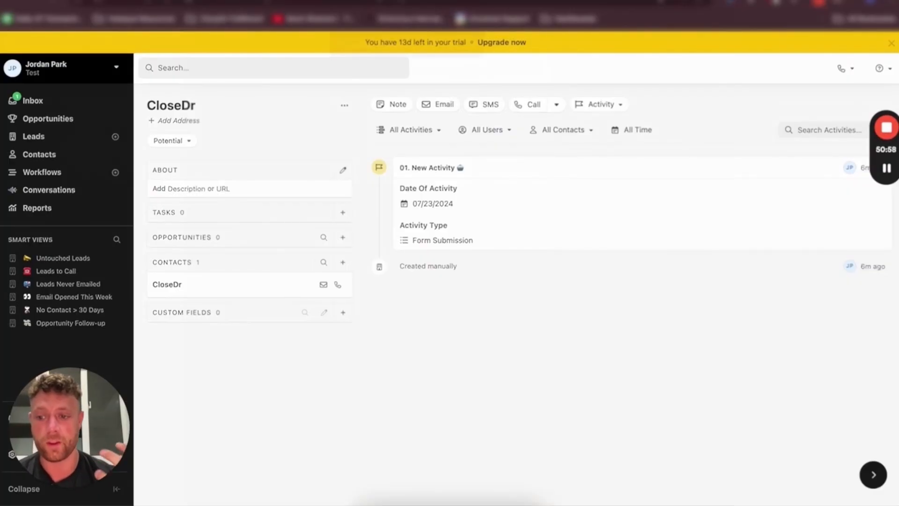
{"action": "left_click", "coordinate": [437, 170]}
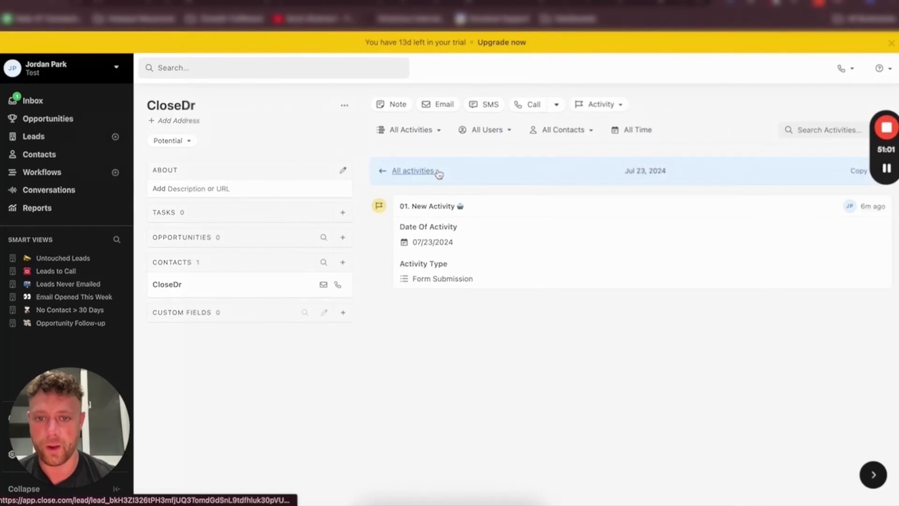
{"action": "left_click", "coordinate": [323, 2]}
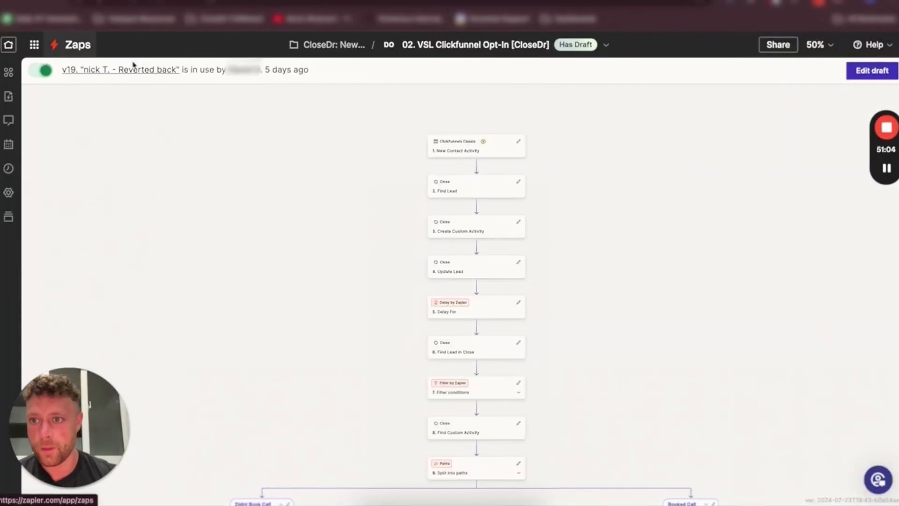
Open the [New] Oncehub Booking - > Close.com zap in the CloseDr: Scheduled Calls folder and examine its paths
{"action": "left_click", "coordinate": [75, 45]}
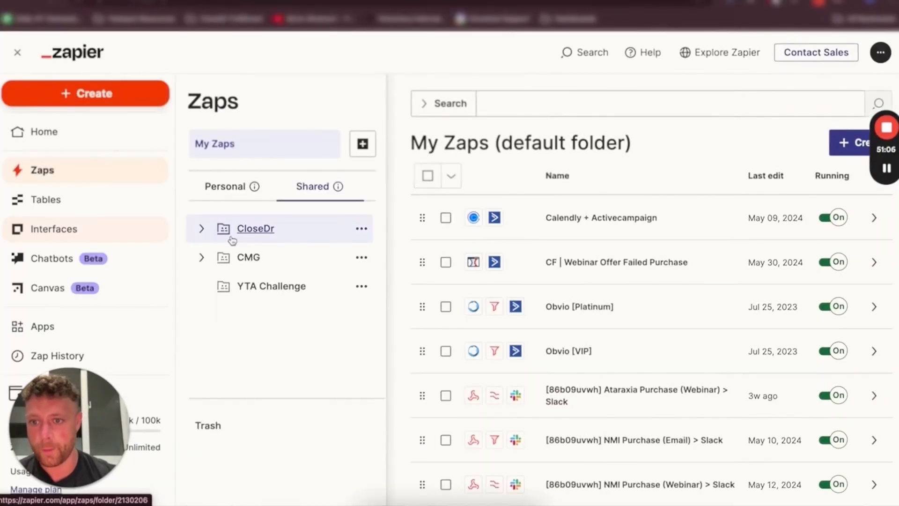
{"action": "left_click", "coordinate": [201, 228]}
{"action": "scroll", "coordinate": [298, 313], "scroll_direction": "down", "scroll_amount": 1}
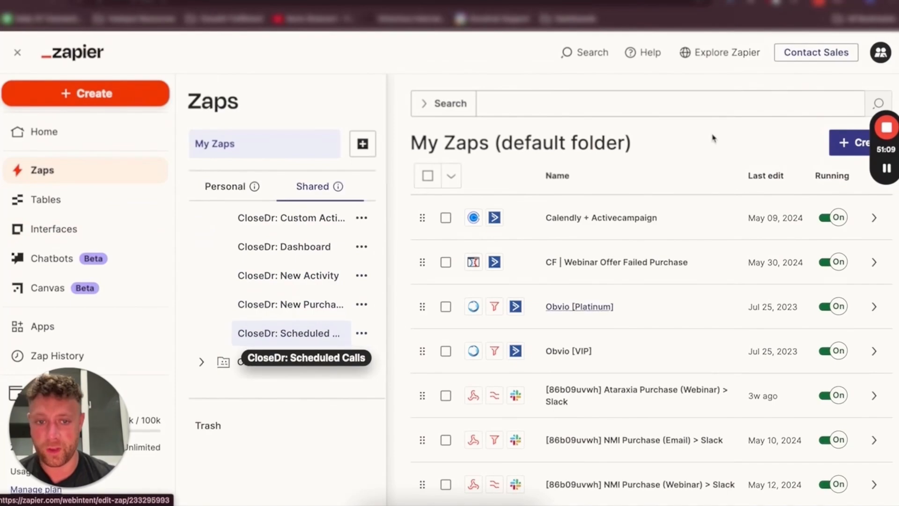
{"action": "left_click", "coordinate": [286, 333]}
{"action": "left_click", "coordinate": [569, 262]}
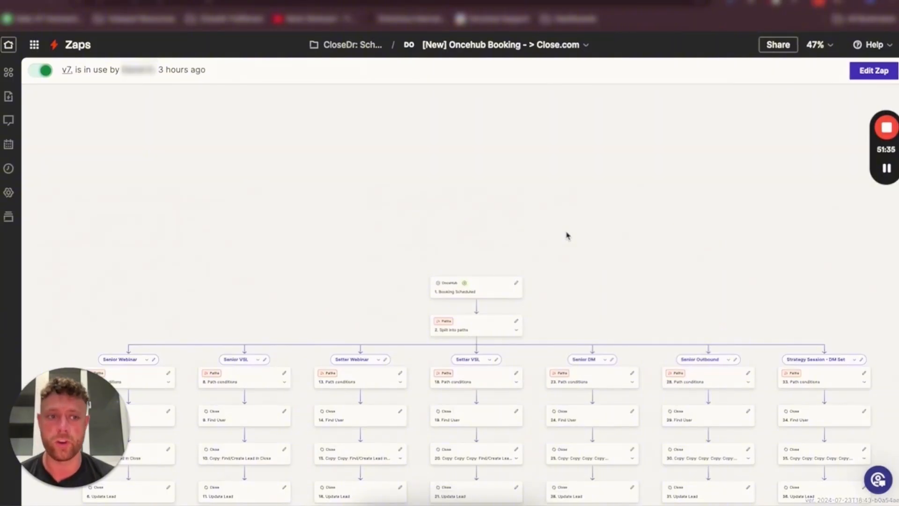
{"action": "scroll", "coordinate": [568, 236], "scroll_direction": "down", "scroll_amount": 5}
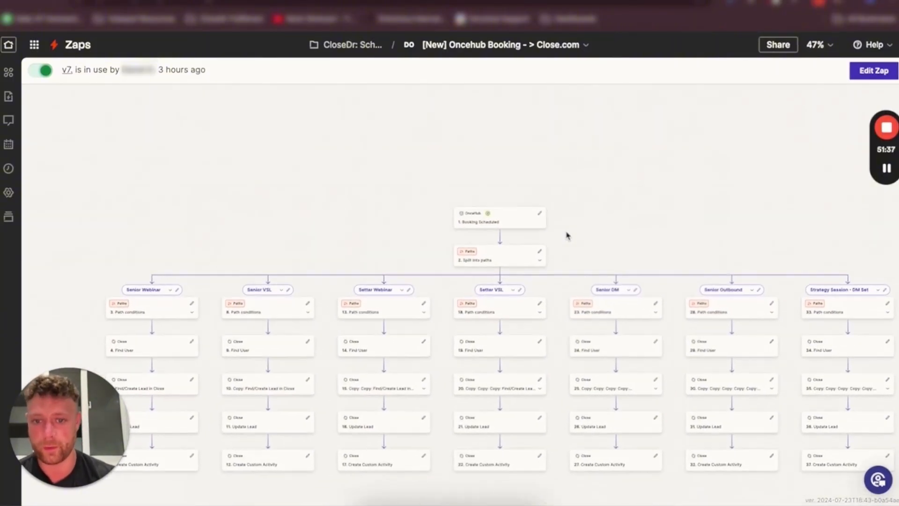
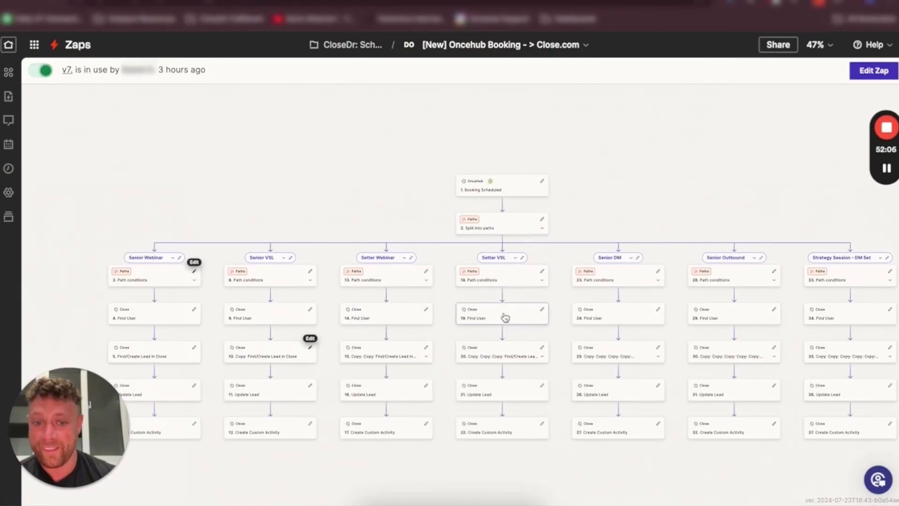
Open the Booking Scheduled trigger and the Setter VSL path's Find/Create Lead in Close step to review its mapped contact fields
{"action": "left_click", "coordinate": [512, 189]}
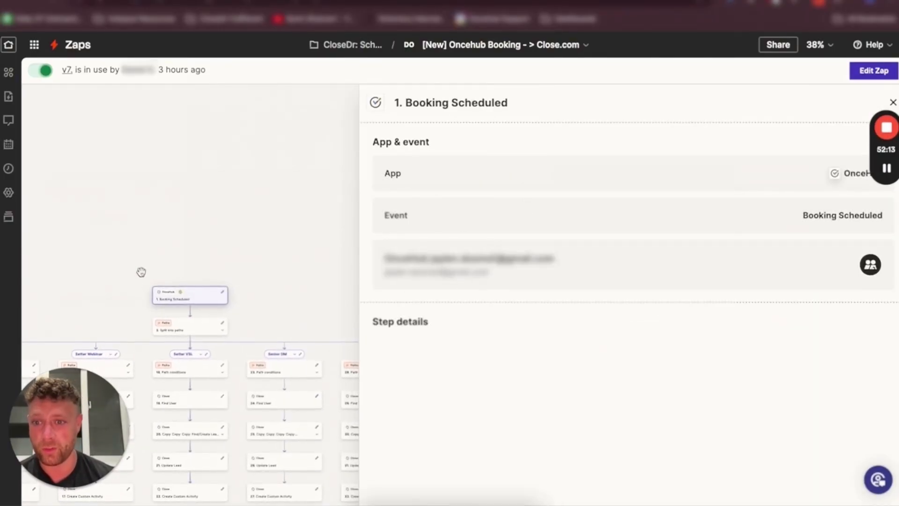
{"action": "left_click_drag", "start_coordinate": [141, 273], "coordinate": [172, 169]}
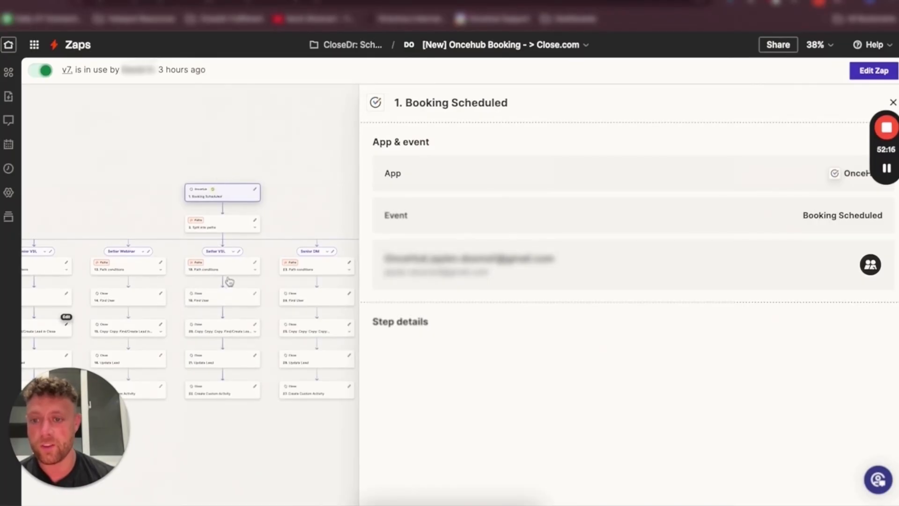
{"action": "left_click", "coordinate": [239, 336]}
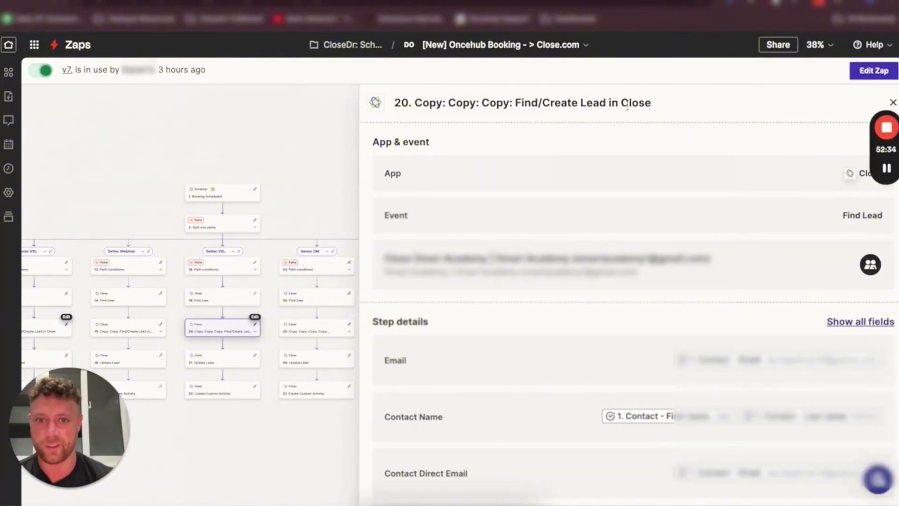
{"action": "scroll", "coordinate": [654, 255], "scroll_direction": "down", "scroll_amount": 3}
{"action": "double_click", "coordinate": [394, 260]}
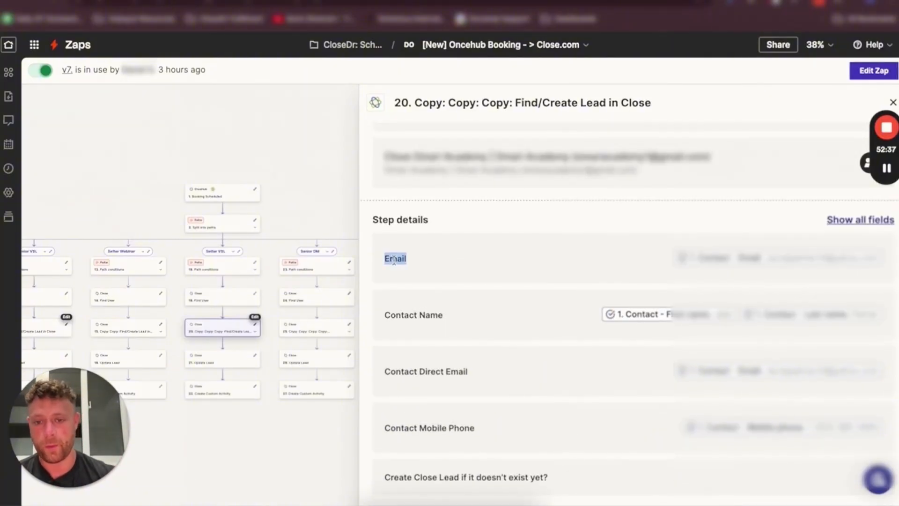
{"action": "triple_click", "coordinate": [418, 317]}
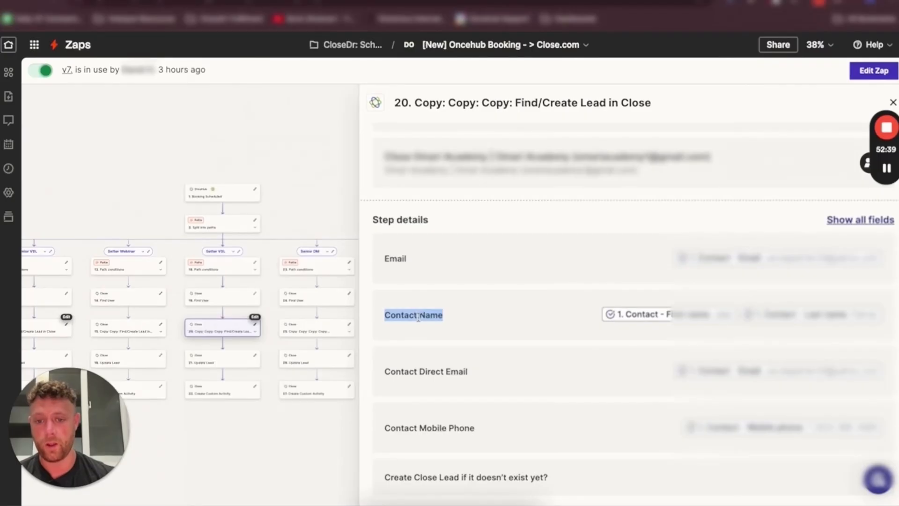
{"action": "double_click", "coordinate": [430, 371]}
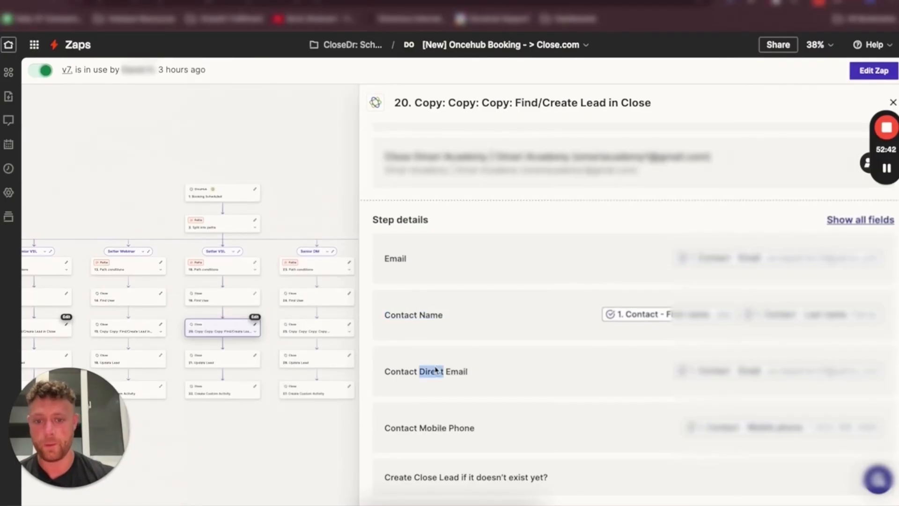
{"action": "triple_click", "coordinate": [435, 419]}
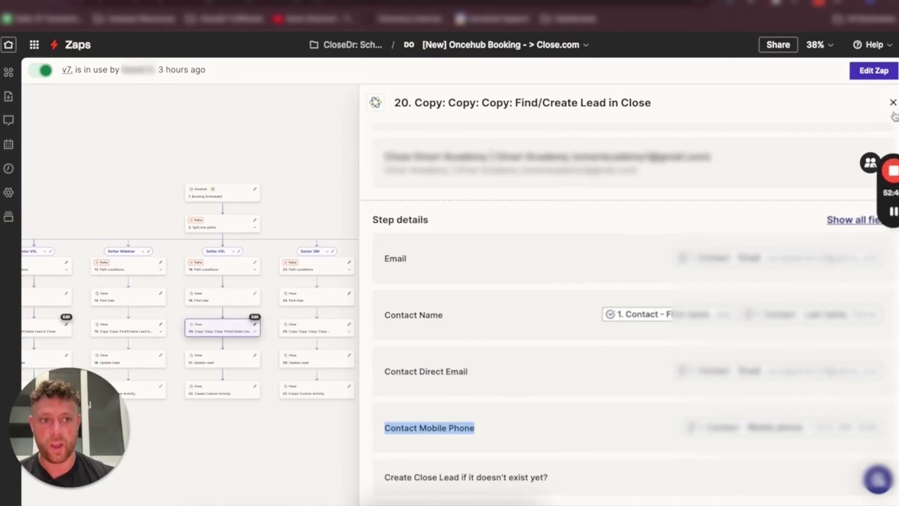
{"action": "left_click", "coordinate": [893, 103]}
Open the Setter VSL path's Update Lead step and review its Lead Source, Internal Booking Page Label and Setter Lead Owner fields
{"action": "left_click", "coordinate": [221, 364]}
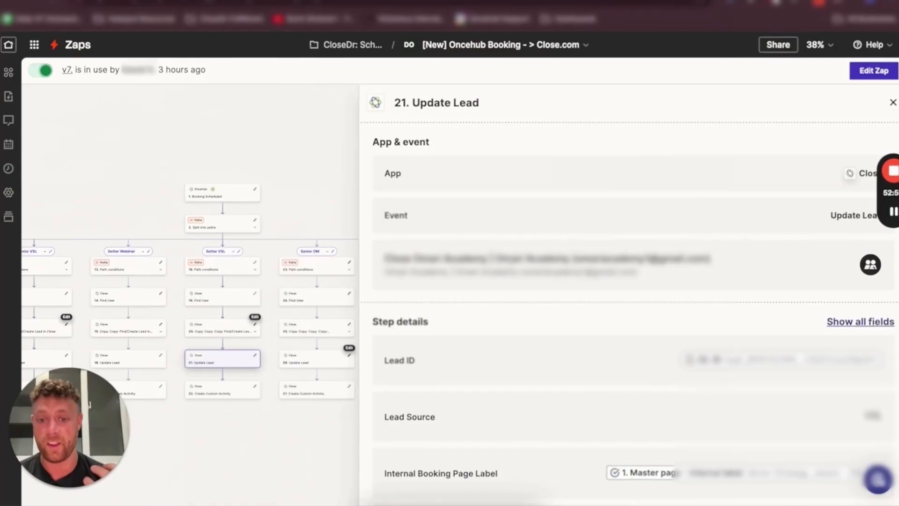
{"action": "scroll", "coordinate": [418, 306], "scroll_direction": "down", "scroll_amount": 1}
{"action": "triple_click", "coordinate": [403, 300]}
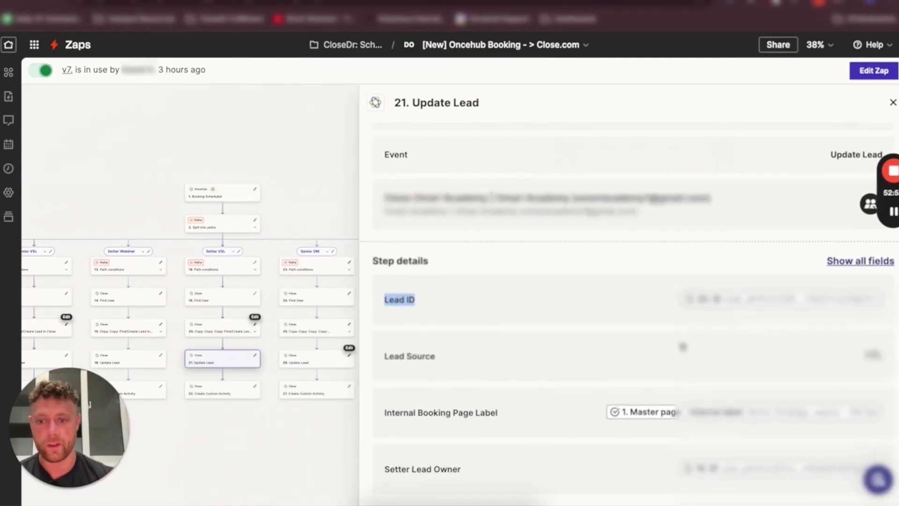
{"action": "triple_click", "coordinate": [430, 355]}
{"action": "left_click", "coordinate": [524, 364]}
{"action": "double_click", "coordinate": [436, 409]}
{"action": "left_click", "coordinate": [436, 409]}
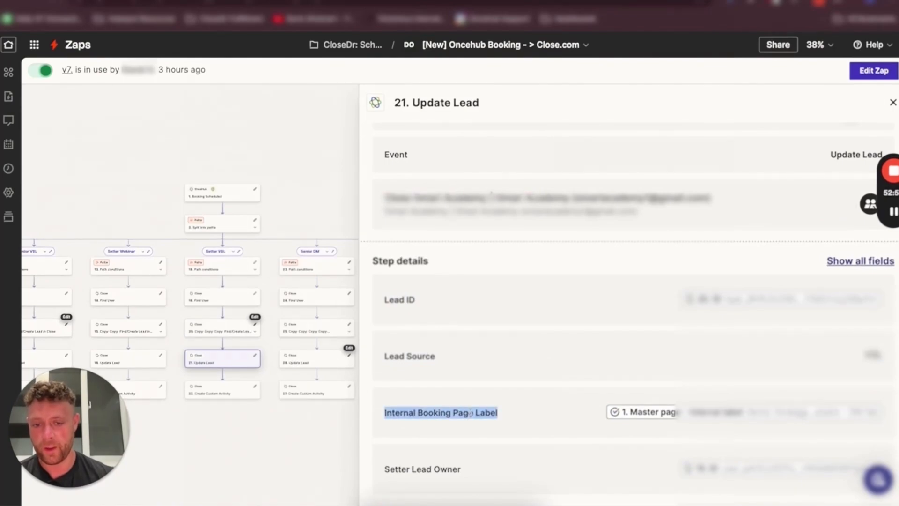
{"action": "triple_click", "coordinate": [471, 413]}
{"action": "triple_click", "coordinate": [419, 470]}
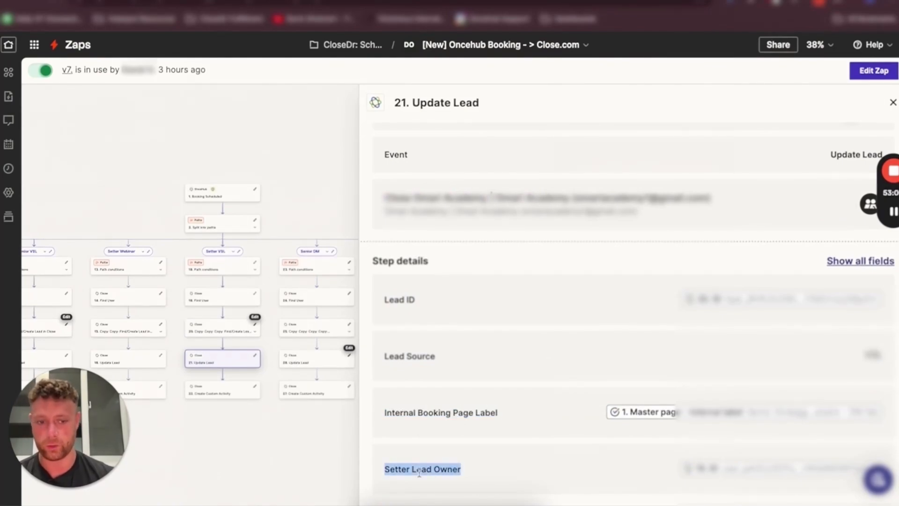
{"action": "triple_click", "coordinate": [420, 470]}
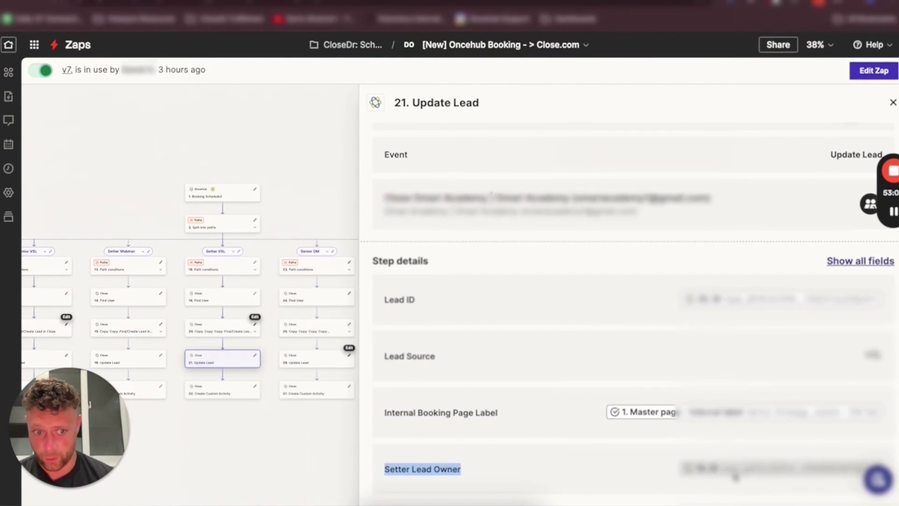
{"action": "triple_click", "coordinate": [440, 468]}
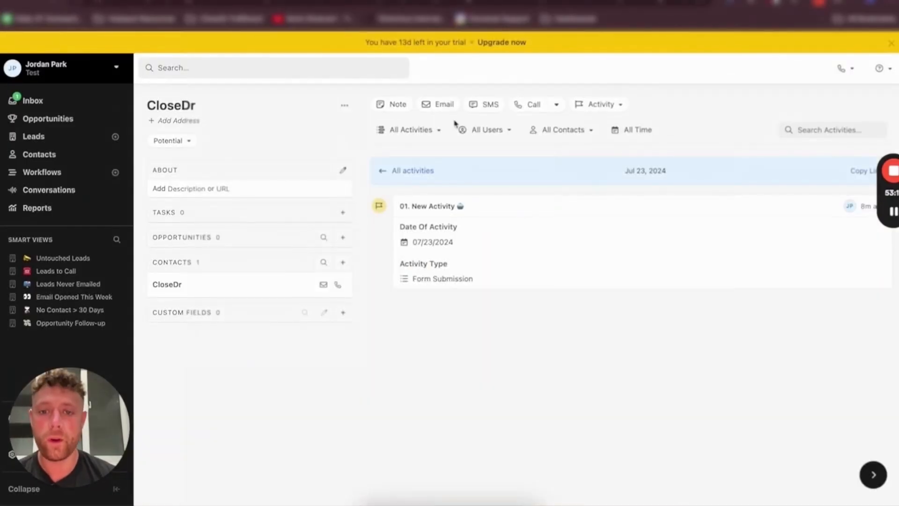
Log a 02. Discovery Call Booked activity on the CloseDr lead with Date Booked 07/23/2024, Date Of Call 07/25/2024 and the lead owner user
{"action": "left_click", "coordinate": [602, 104]}
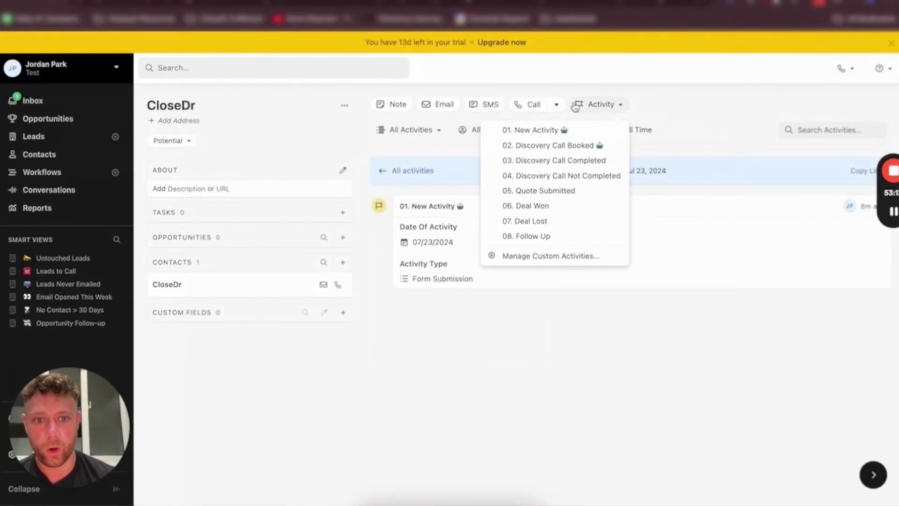
{"action": "left_click", "coordinate": [553, 145]}
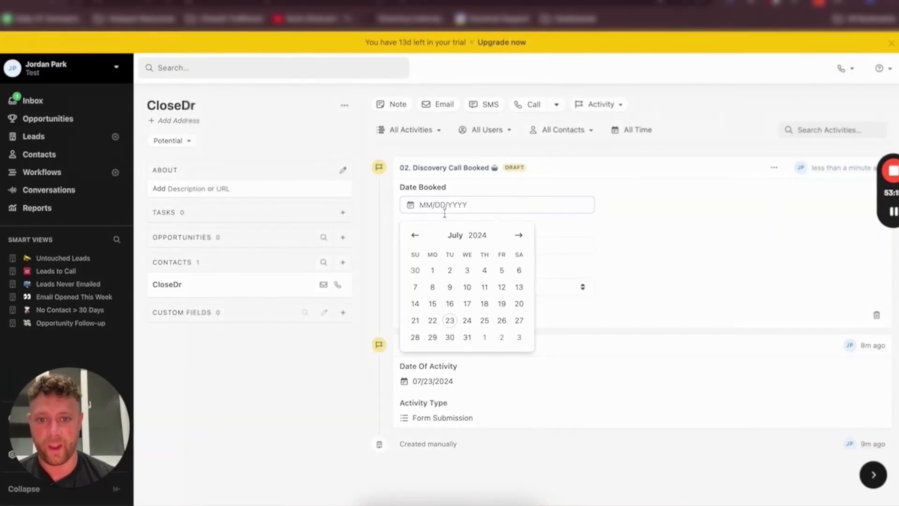
{"action": "left_click", "coordinate": [450, 321]}
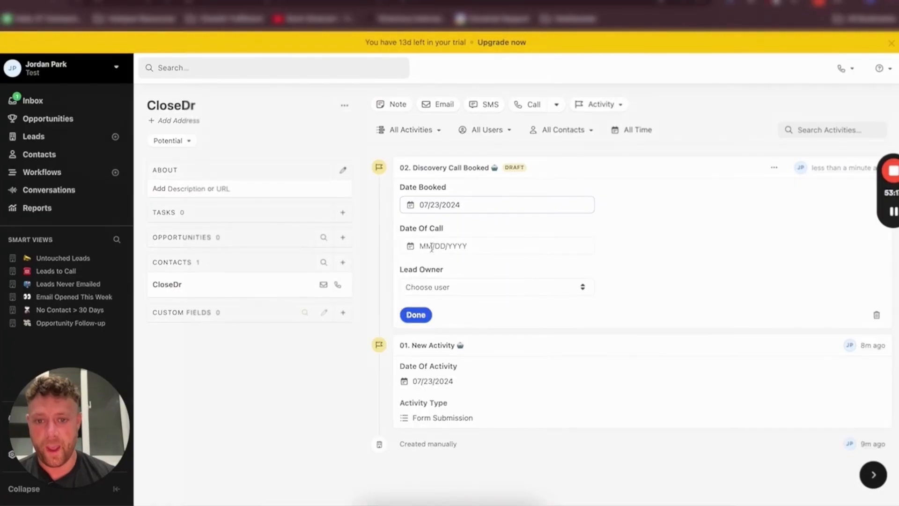
{"action": "left_click", "coordinate": [431, 247]}
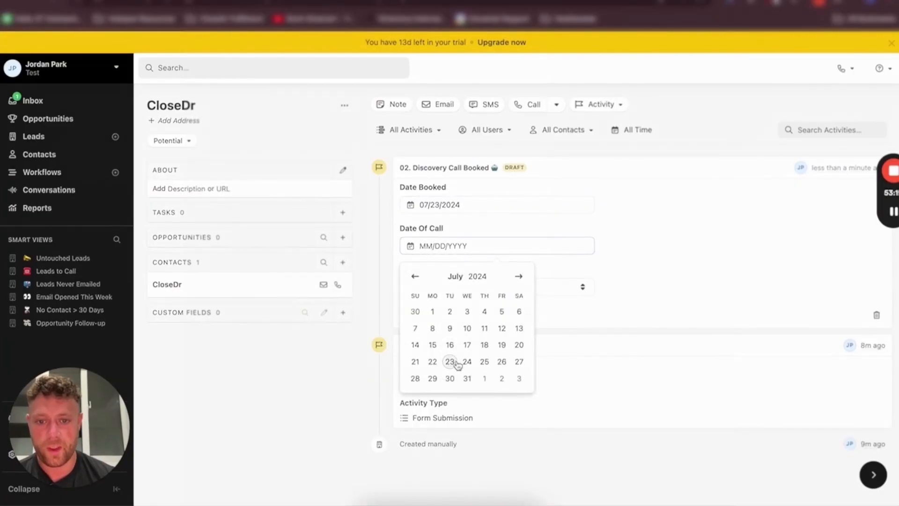
{"action": "left_click", "coordinate": [484, 361]}
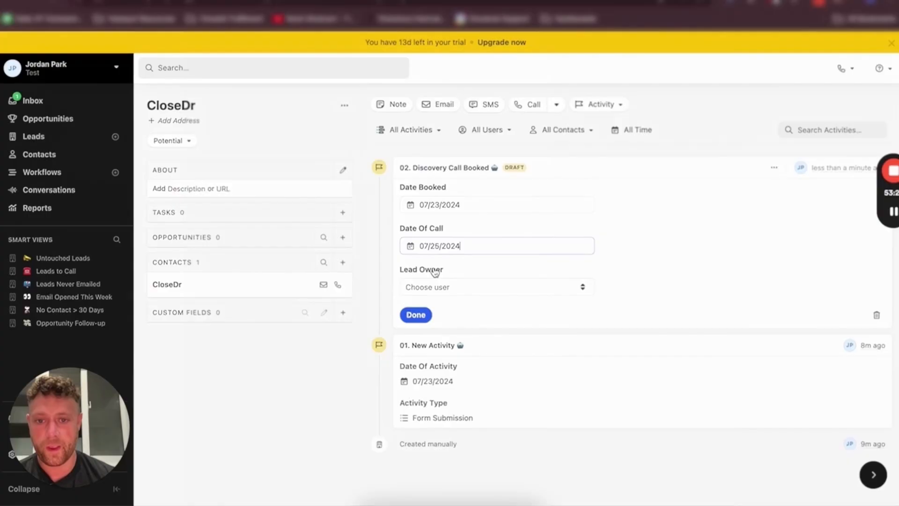
{"action": "left_click", "coordinate": [428, 287]}
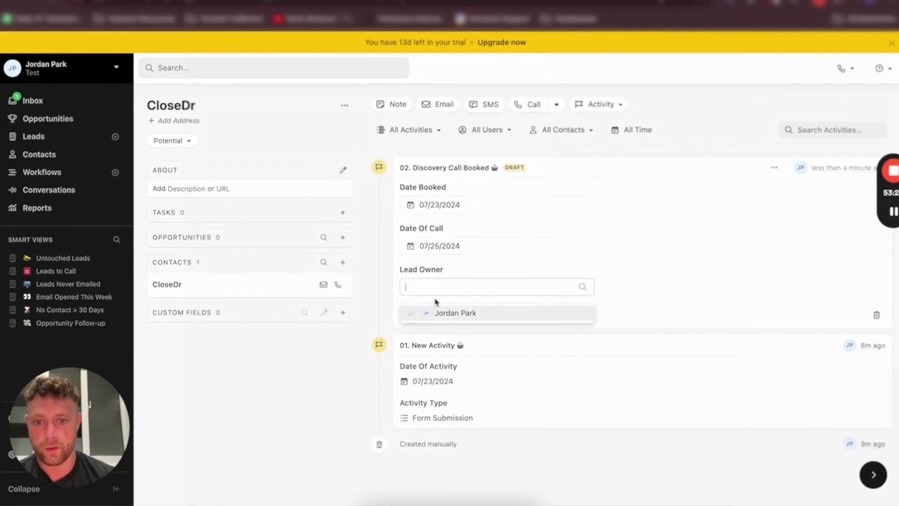
{"action": "left_click", "coordinate": [461, 312]}
{"action": "left_click", "coordinate": [415, 314]}
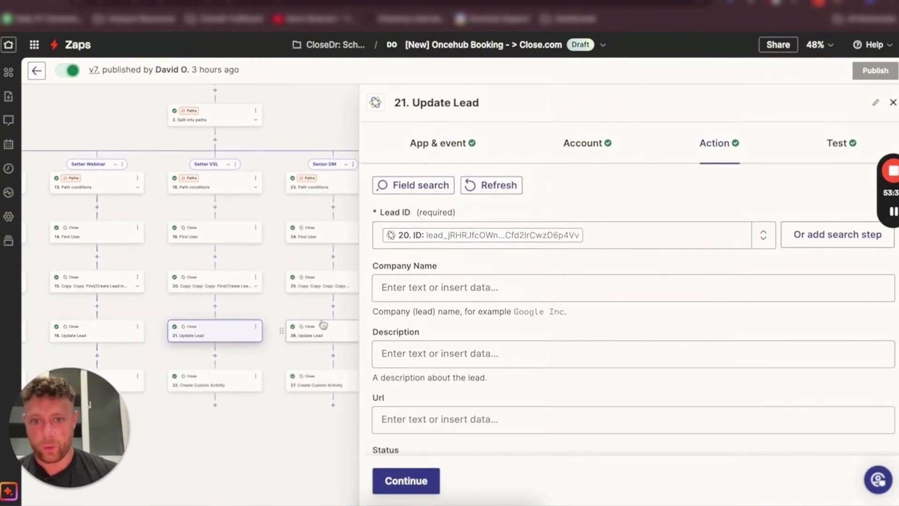
Review the action fields of the Update Lead step in the zap editor, including Setter and Closer Lead Owner
{"action": "scroll", "coordinate": [426, 301], "scroll_direction": "down", "scroll_amount": 10}
{"action": "scroll", "coordinate": [428, 299], "scroll_direction": "up", "scroll_amount": 10}
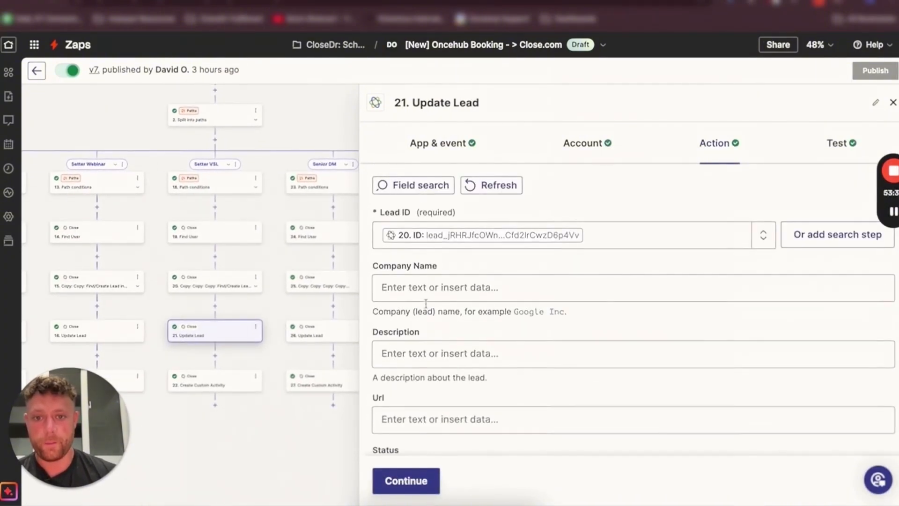
{"action": "scroll", "coordinate": [430, 298], "scroll_direction": "down", "scroll_amount": 15}
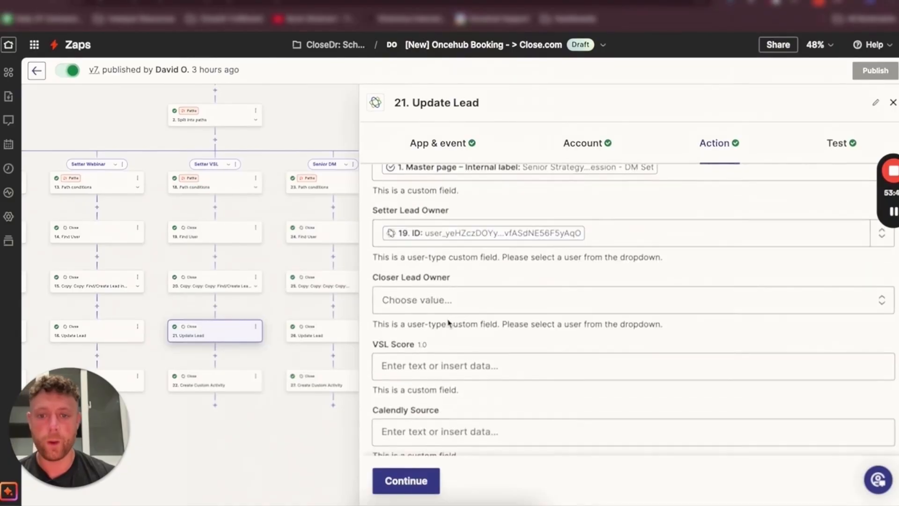
{"action": "scroll", "coordinate": [450, 304], "scroll_direction": "down", "scroll_amount": 2}
{"action": "scroll", "coordinate": [462, 278], "scroll_direction": "down", "scroll_amount": 20}
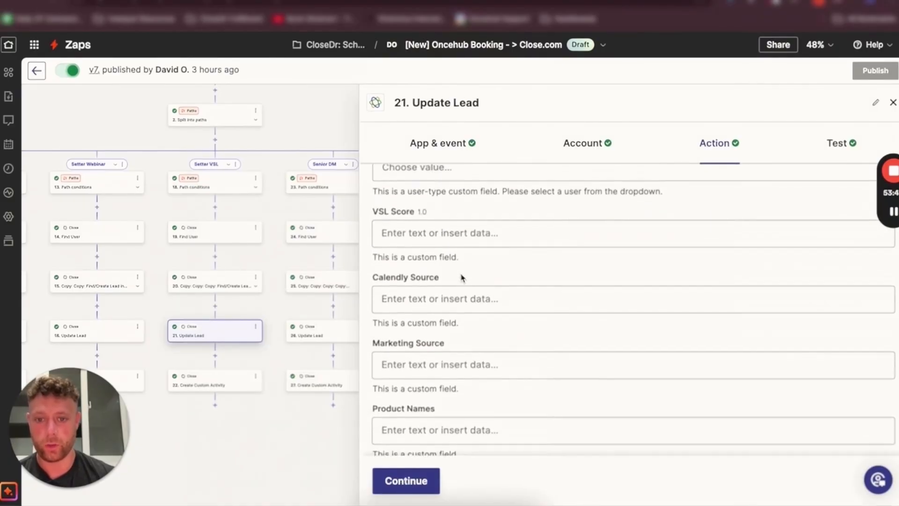
Open the Find/Create Lead in Close step's action settings and scroll through its search and create-lead fields
{"action": "left_click", "coordinate": [211, 290]}
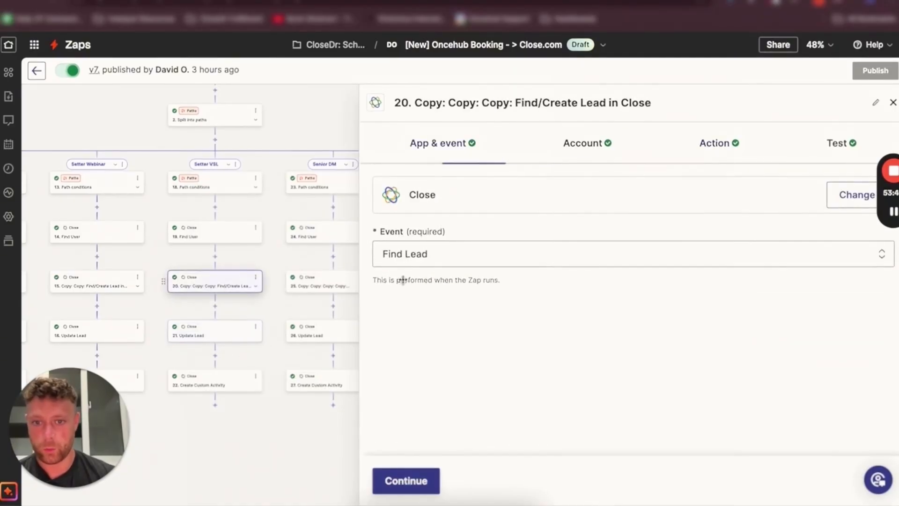
{"action": "left_click", "coordinate": [712, 150]}
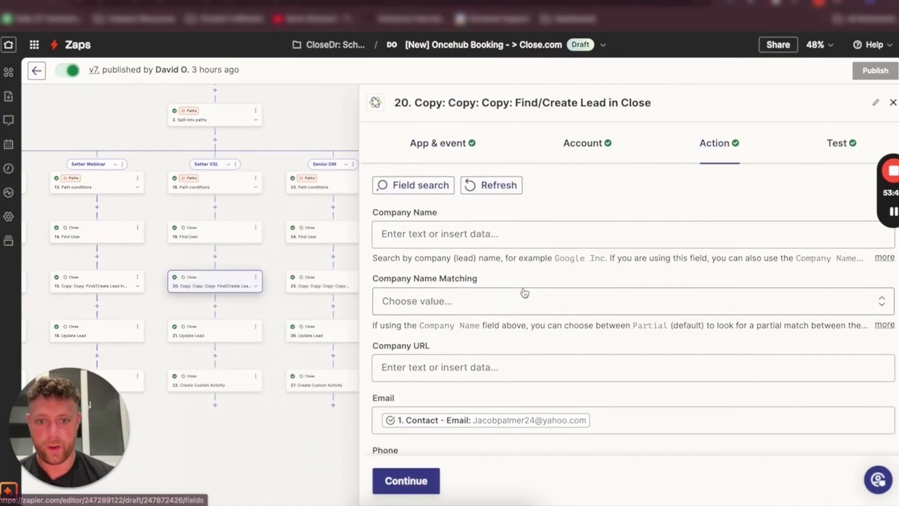
{"action": "scroll", "coordinate": [471, 257], "scroll_direction": "down", "scroll_amount": 5}
{"action": "scroll", "coordinate": [471, 257], "scroll_direction": "down", "scroll_amount": 7}
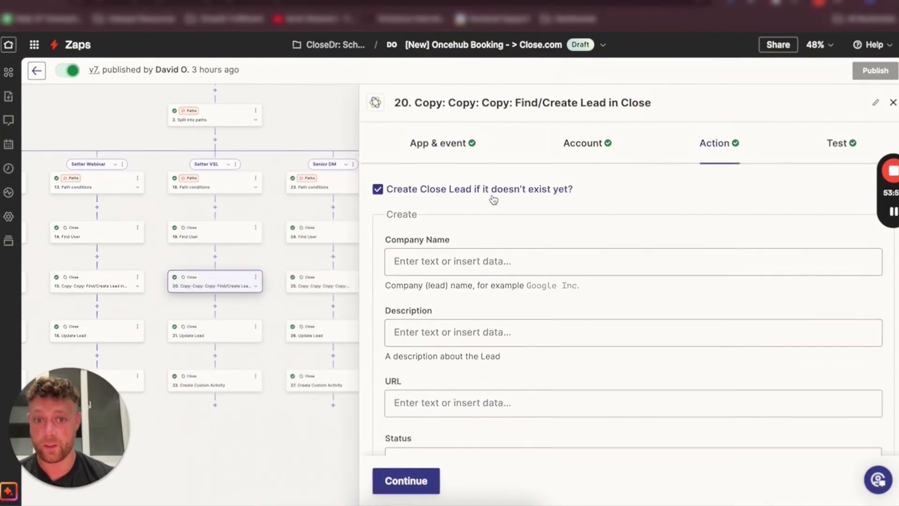
{"action": "scroll", "coordinate": [483, 251], "scroll_direction": "down", "scroll_amount": 10}
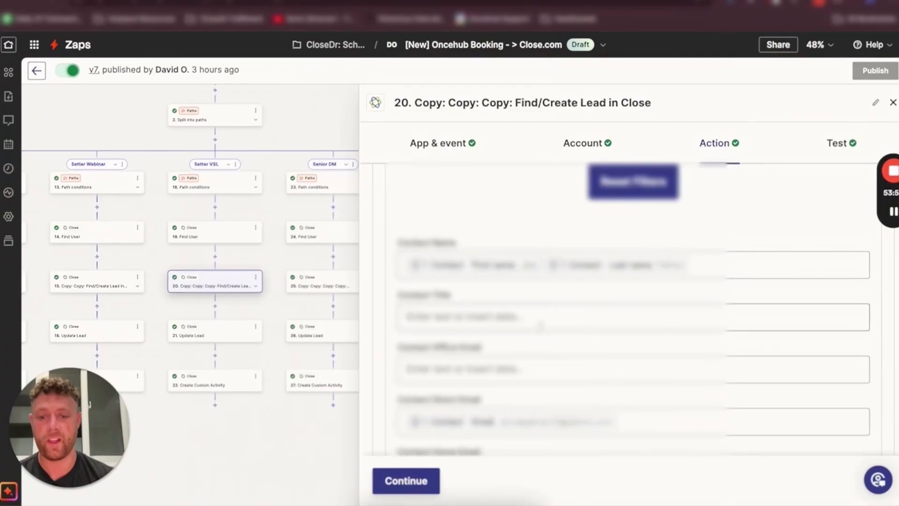
{"action": "scroll", "coordinate": [473, 337], "scroll_direction": "down", "scroll_amount": 10}
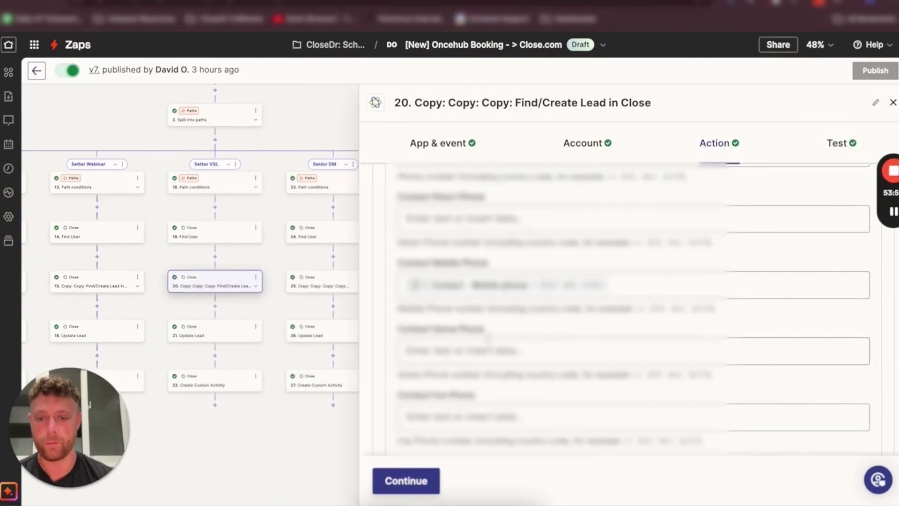
{"action": "scroll", "coordinate": [489, 344], "scroll_direction": "down", "scroll_amount": 10}
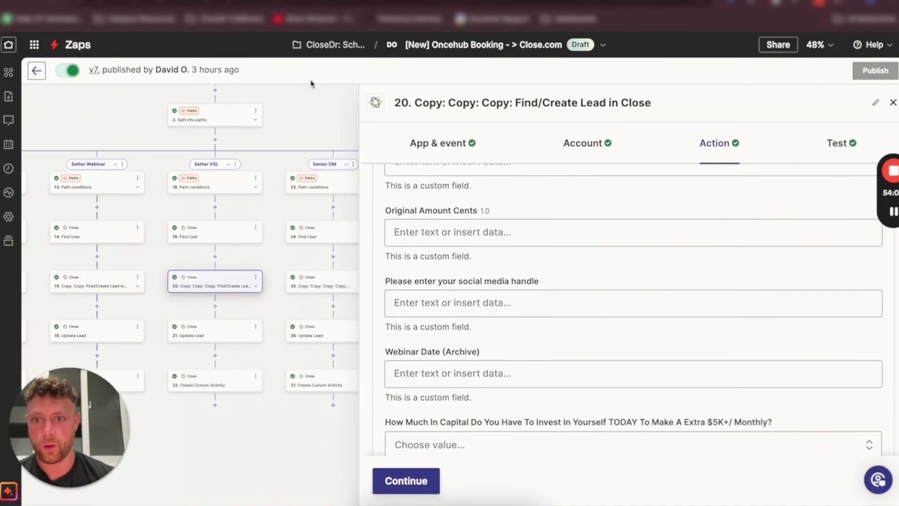
{"action": "left_click", "coordinate": [893, 102]}
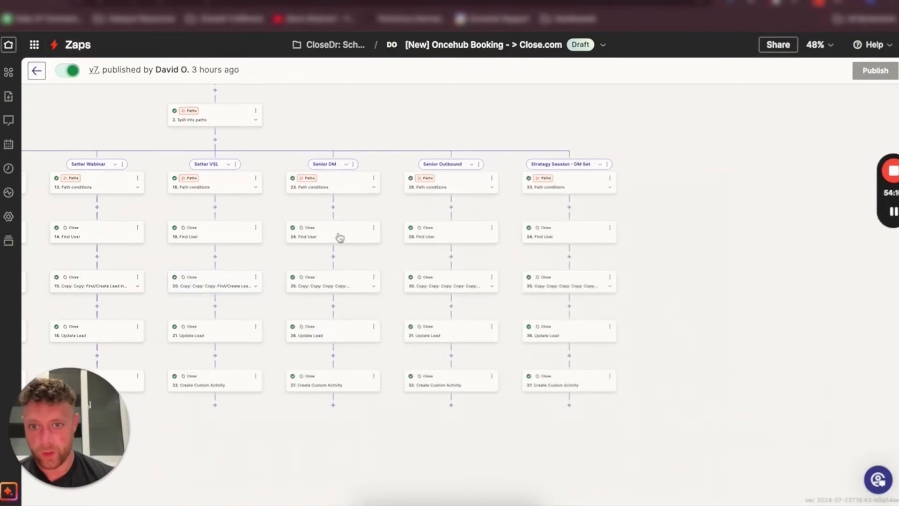
Open the Create Custom Activity step and compare it with the Discovery Call Booked activity fields on the lead, then return to the Zaps list
{"action": "left_click", "coordinate": [215, 382]}
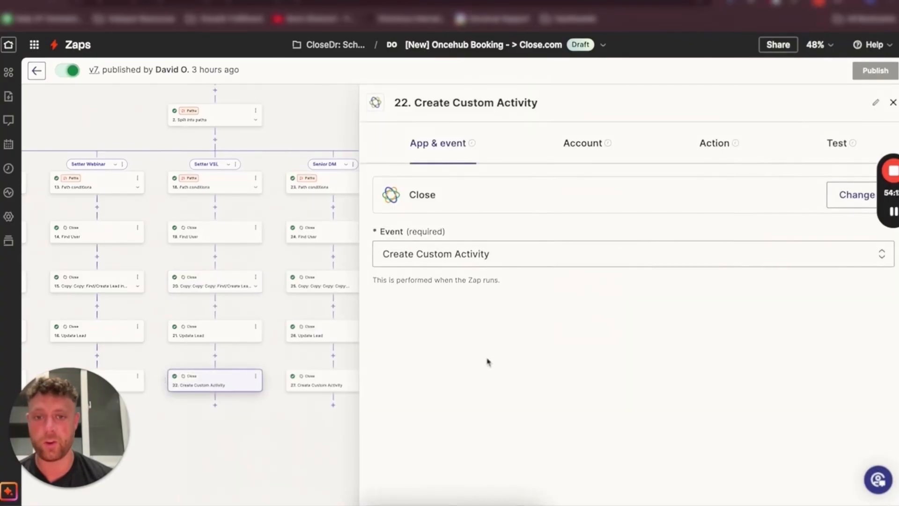
{"action": "left_click", "coordinate": [284, 4]}
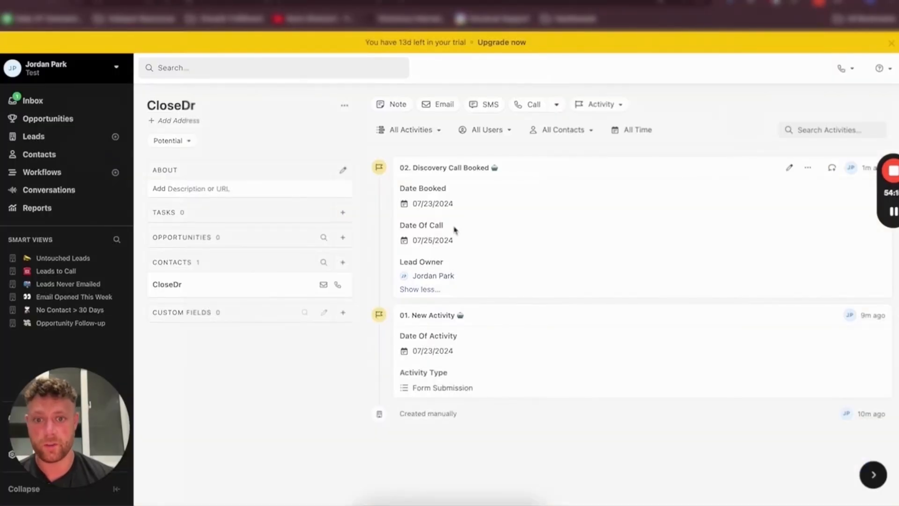
{"action": "left_click_drag", "start_coordinate": [405, 189], "coordinate": [479, 192]}
{"action": "left_click_drag", "start_coordinate": [416, 225], "coordinate": [487, 228]}
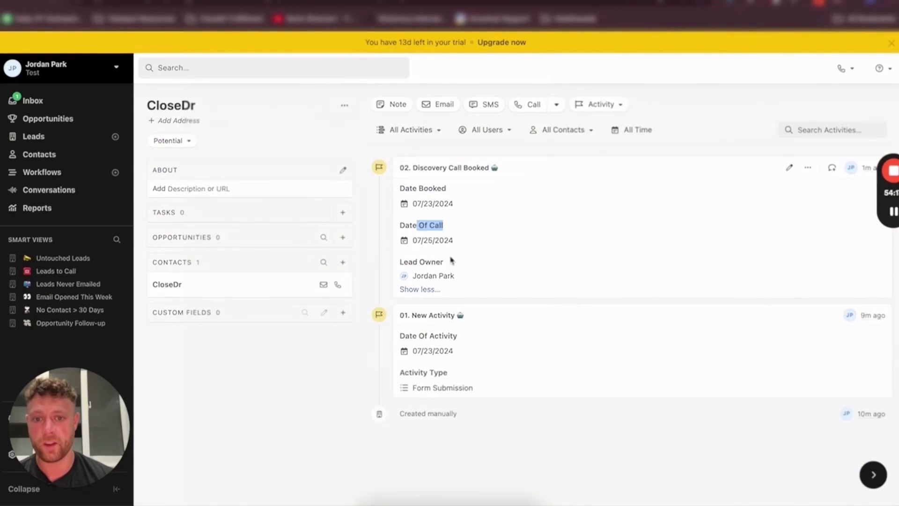
{"action": "left_click", "coordinate": [430, 261]}
{"action": "left_click", "coordinate": [423, 19]}
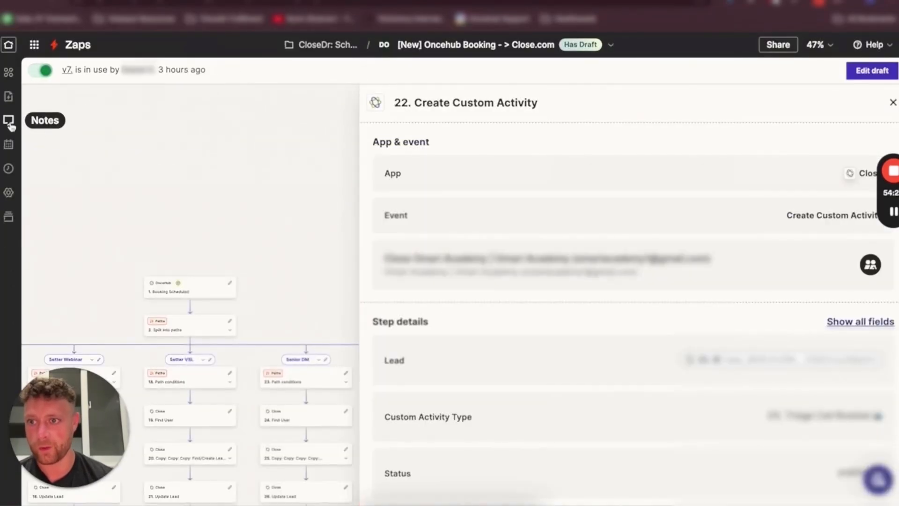
{"action": "left_click", "coordinate": [81, 43]}
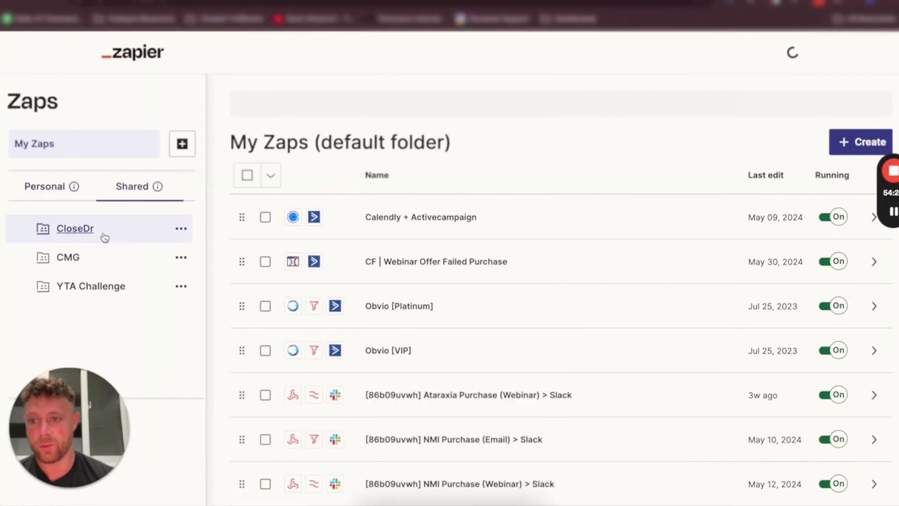
Open the CloseDr Scheduled zap from the shared CloseDr folder in the Zaps list
{"action": "left_click", "coordinate": [201, 257]}
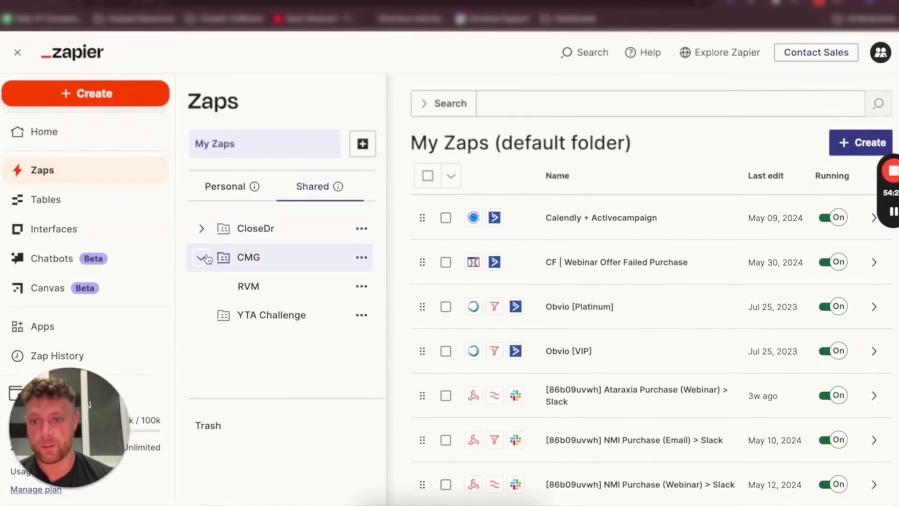
{"action": "left_click", "coordinate": [201, 228]}
{"action": "left_click", "coordinate": [307, 371]}
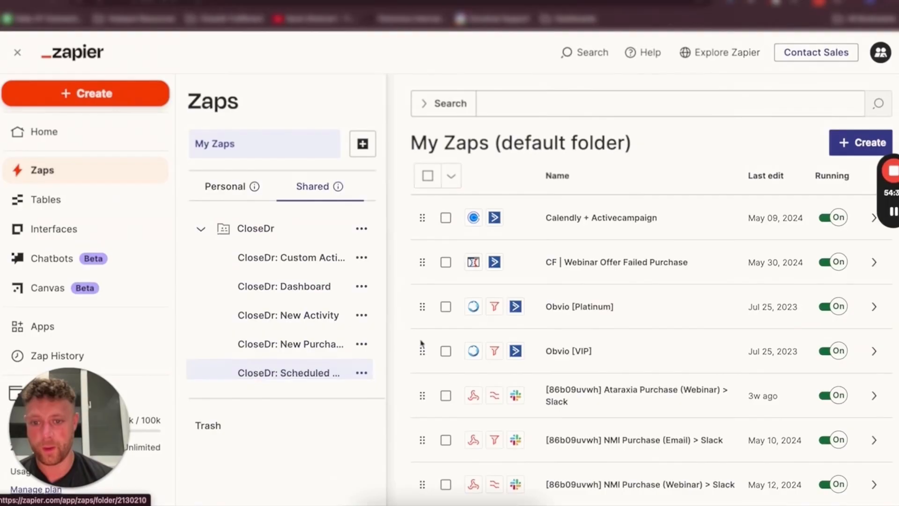
{"action": "left_click", "coordinate": [582, 264]}
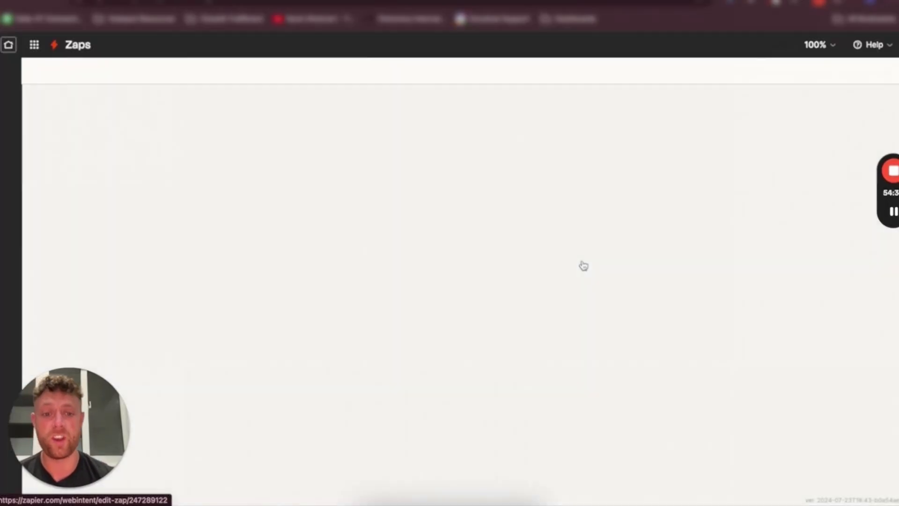
{"action": "left_click", "coordinate": [462, 416]}
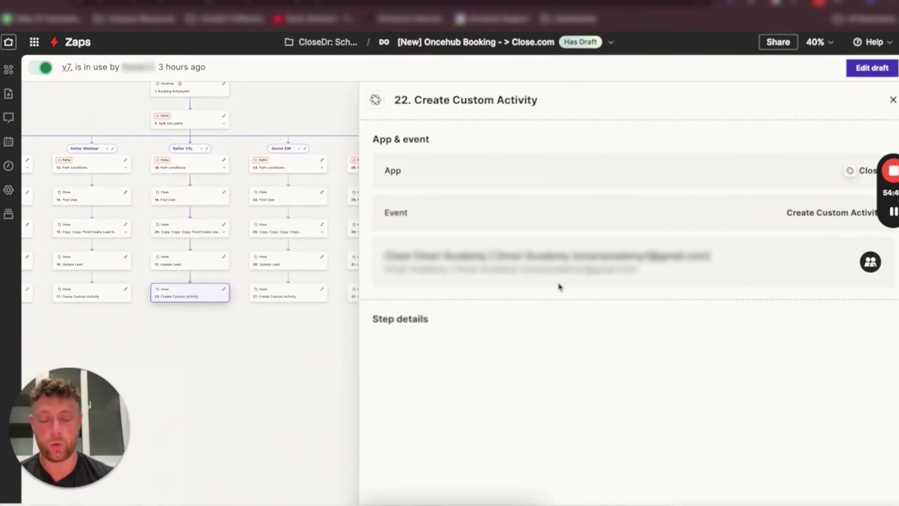
Review the Create Custom Activity step's fields, including Custom Activity Type, Status, Lead Owner, Date Booked and Date Of Call
{"action": "scroll", "coordinate": [524, 336], "scroll_direction": "down", "scroll_amount": 1}
{"action": "scroll", "coordinate": [525, 336], "scroll_direction": "down", "scroll_amount": 1}
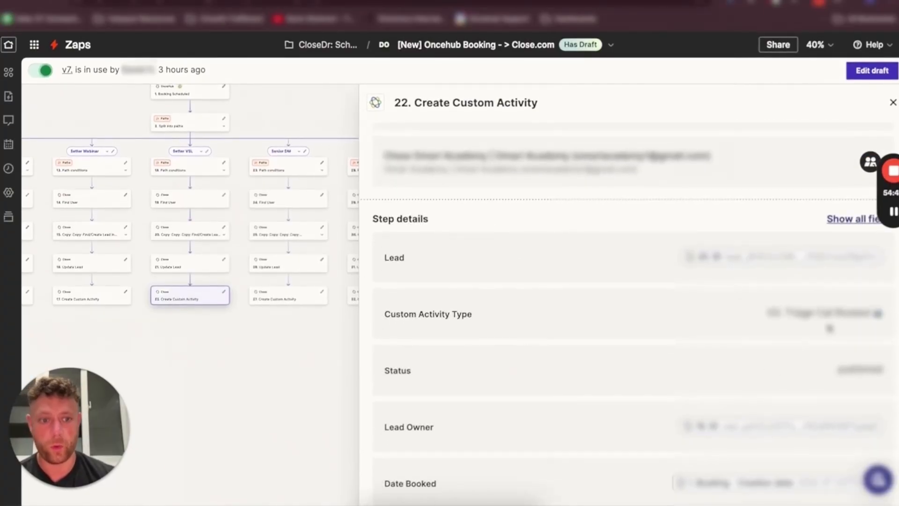
{"action": "left_click_drag", "start_coordinate": [763, 313], "coordinate": [891, 321]}
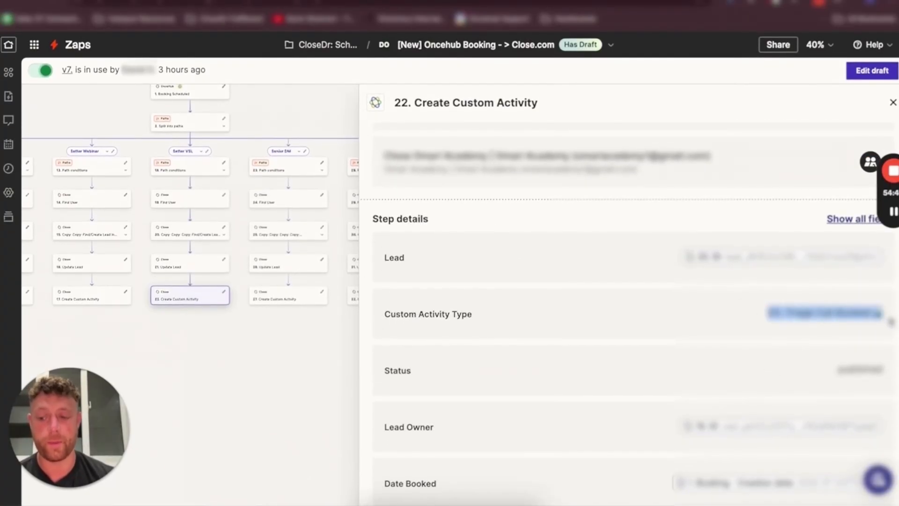
{"action": "scroll", "coordinate": [891, 322], "scroll_direction": "down", "scroll_amount": 1}
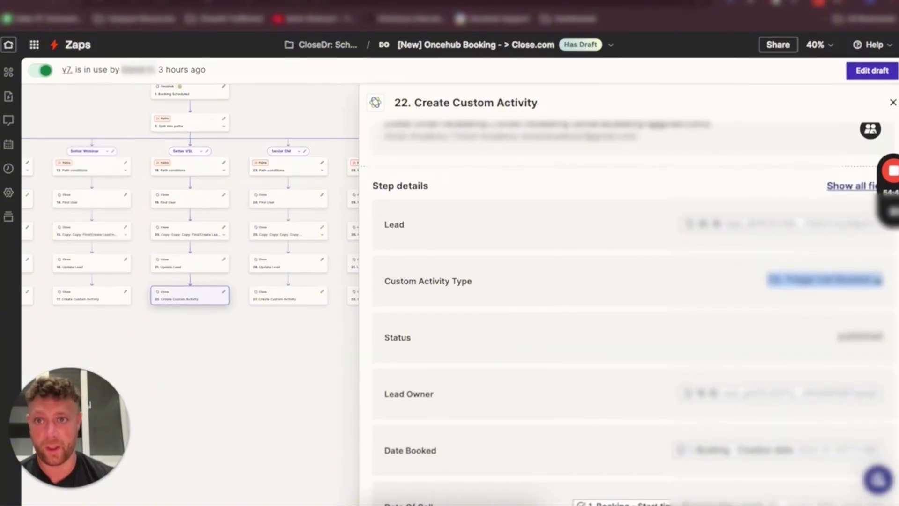
{"action": "key", "text": "ctrl+Tab"}
{"action": "key", "text": "ctrl+shift+Tab"}
{"action": "scroll", "coordinate": [431, 325], "scroll_direction": "down", "scroll_amount": 1}
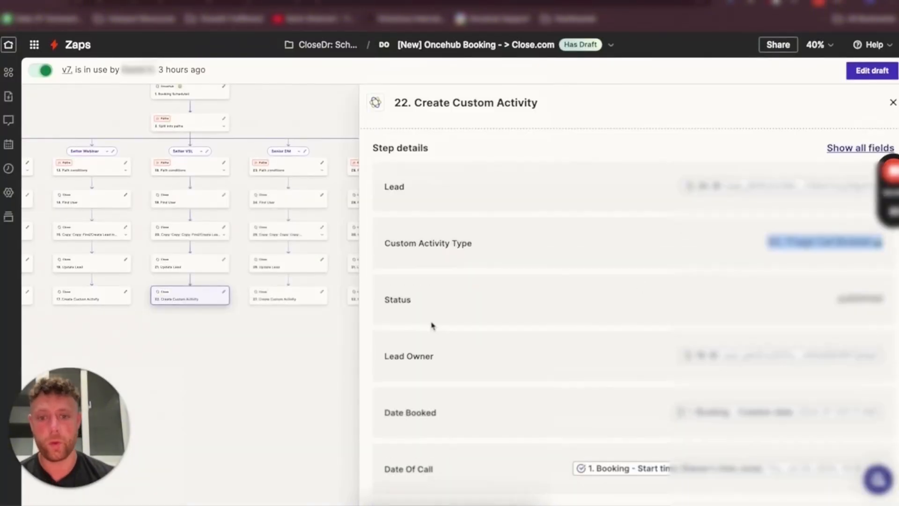
{"action": "double_click", "coordinate": [398, 299]}
{"action": "left_click", "coordinate": [412, 313]}
{"action": "triple_click", "coordinate": [401, 355]}
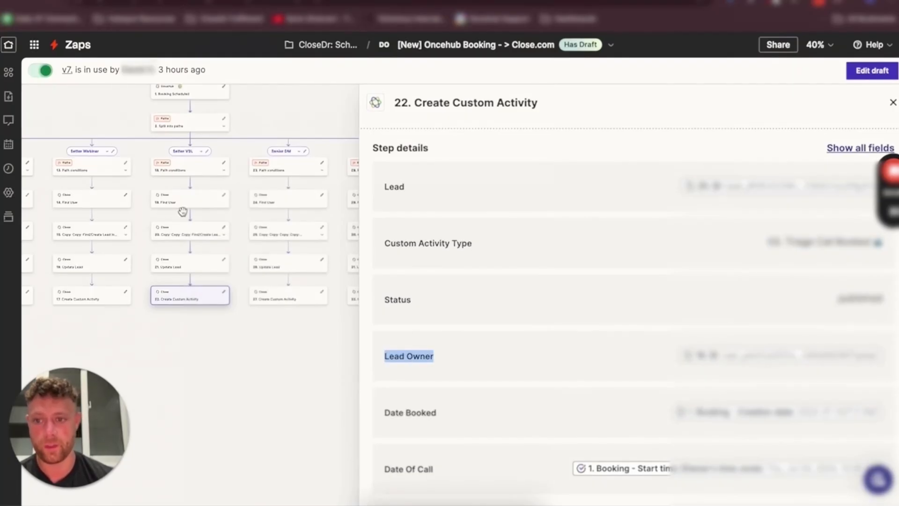
{"action": "triple_click", "coordinate": [392, 411]}
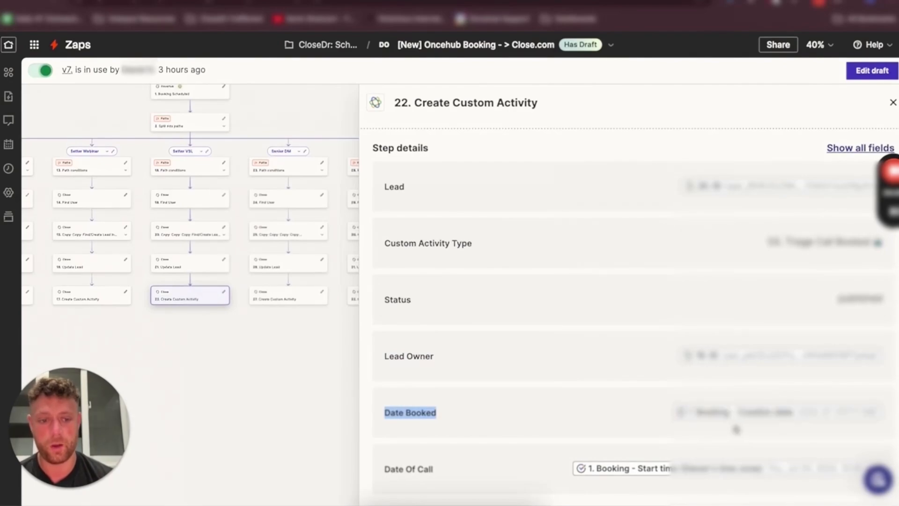
{"action": "triple_click", "coordinate": [408, 469]}
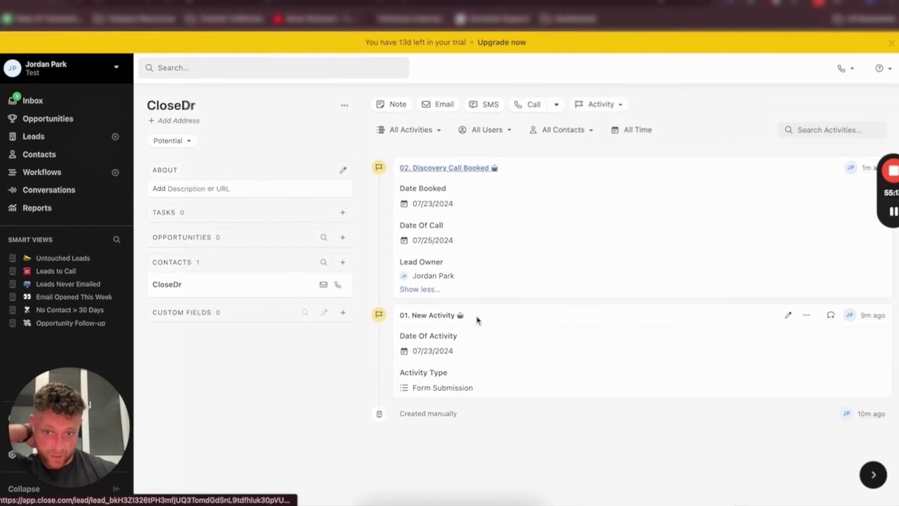
Add an opportunity to the CloseDr lead with status Form Submitted and estimated close date 07/23/2024, then save it
{"action": "left_click", "coordinate": [343, 237]}
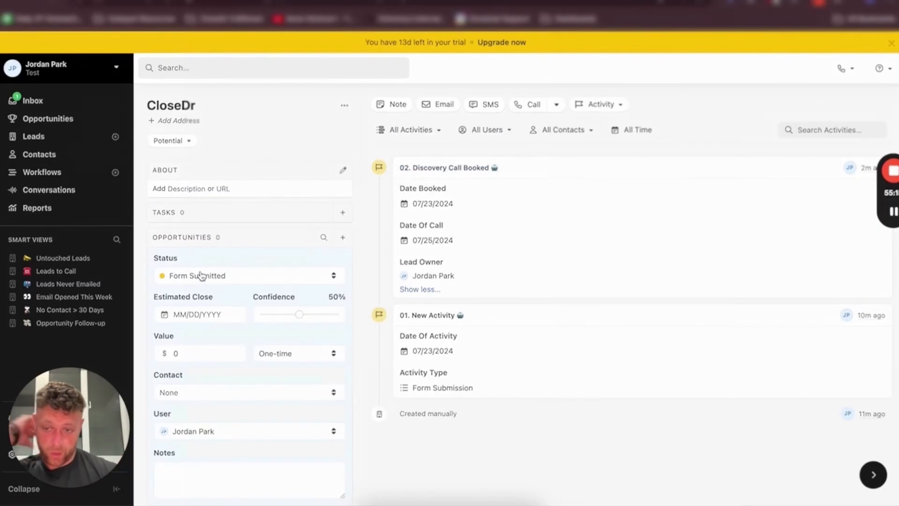
{"action": "left_click", "coordinate": [201, 275]}
{"action": "left_click", "coordinate": [202, 305]}
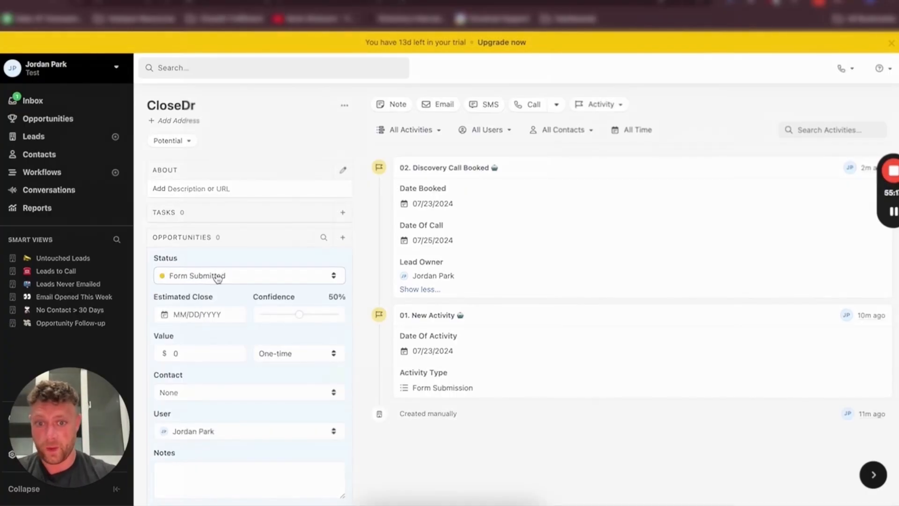
{"action": "left_click", "coordinate": [220, 315]}
{"action": "left_click_drag", "start_coordinate": [440, 357], "coordinate": [387, 346]}
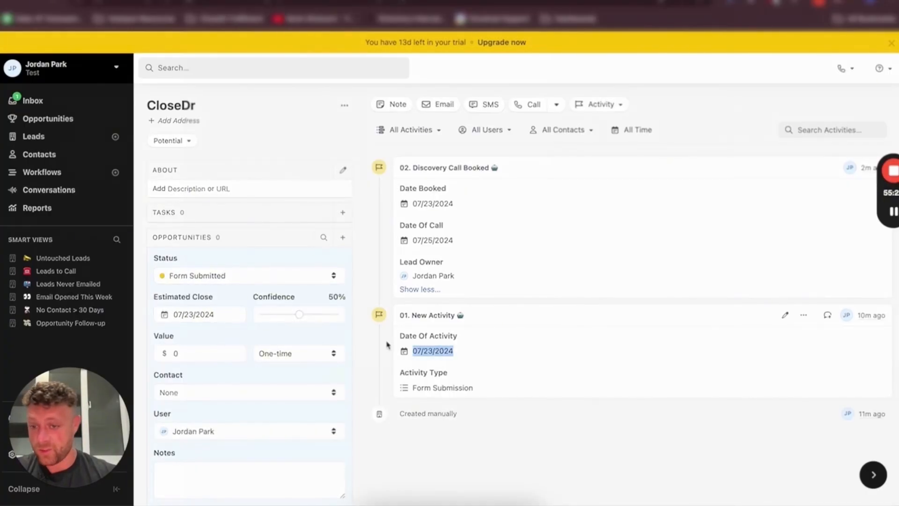
{"action": "scroll", "coordinate": [283, 317], "scroll_direction": "down", "scroll_amount": 1}
{"action": "scroll", "coordinate": [197, 344], "scroll_direction": "down", "scroll_amount": 2}
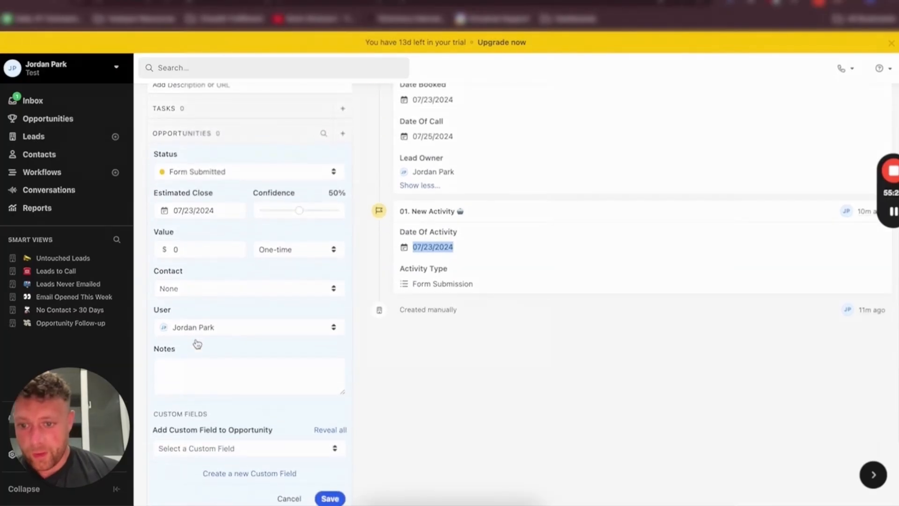
{"action": "scroll", "coordinate": [301, 431], "scroll_direction": "down", "scroll_amount": 2}
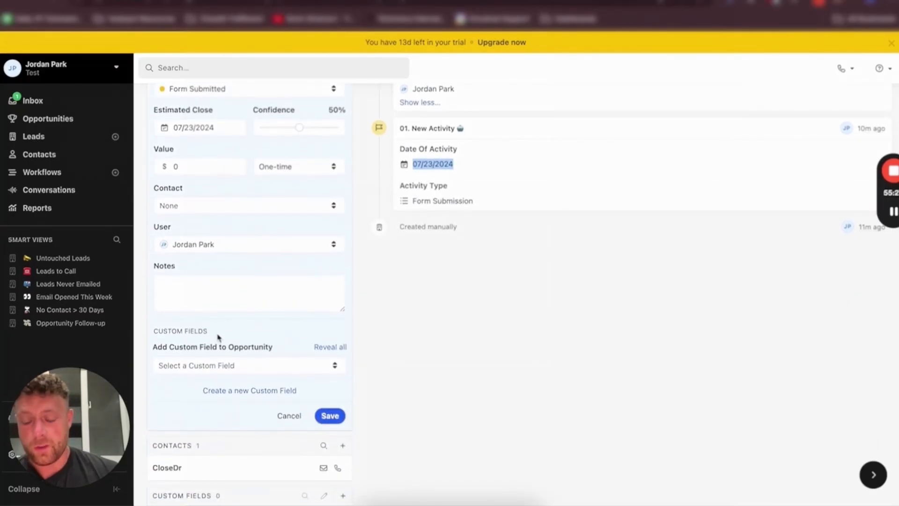
{"action": "left_click", "coordinate": [329, 416]}
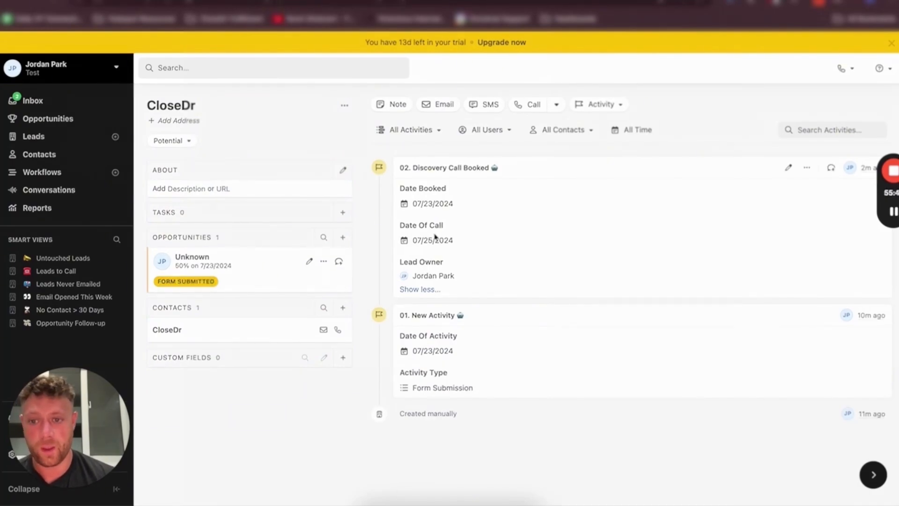
Edit the lead's opportunity and change its status to Discovery Call Booked
{"action": "left_click", "coordinate": [309, 261]}
{"action": "left_click", "coordinate": [220, 277]}
{"action": "left_click", "coordinate": [215, 317]}
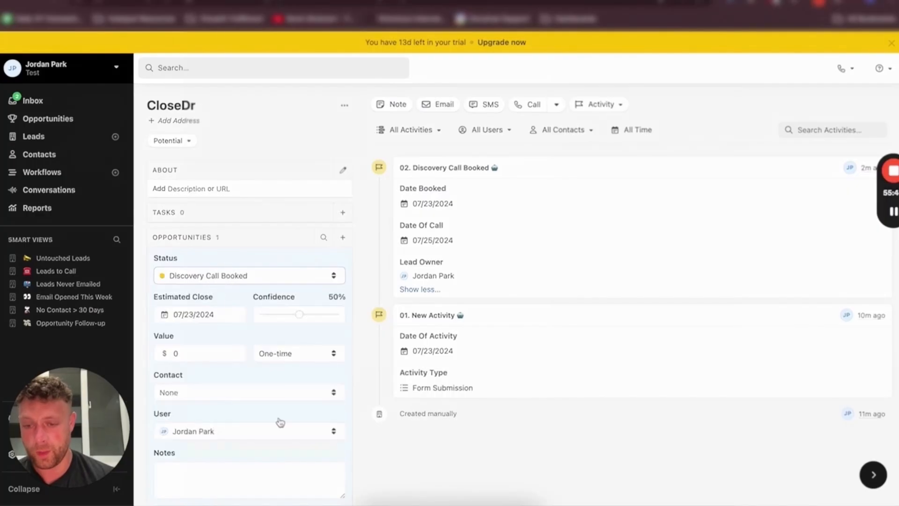
{"action": "scroll", "coordinate": [279, 421], "scroll_direction": "down", "scroll_amount": 5}
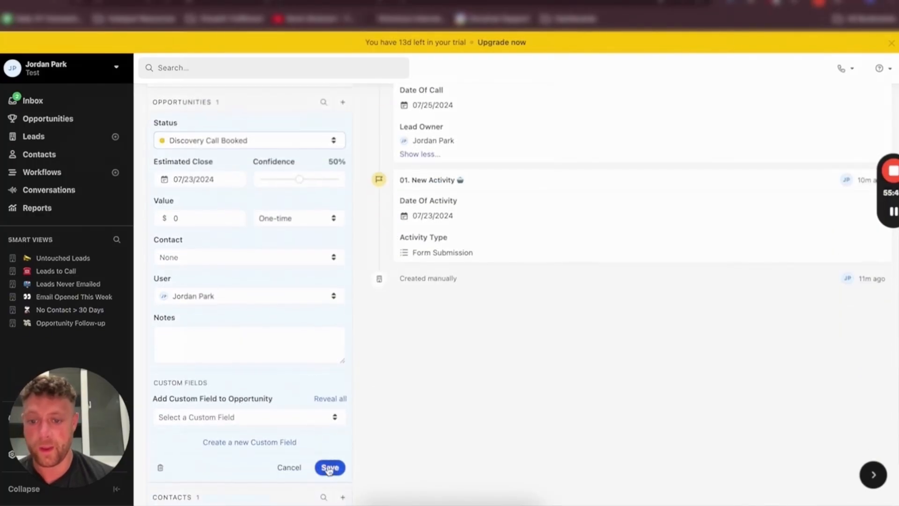
{"action": "left_click", "coordinate": [330, 466]}
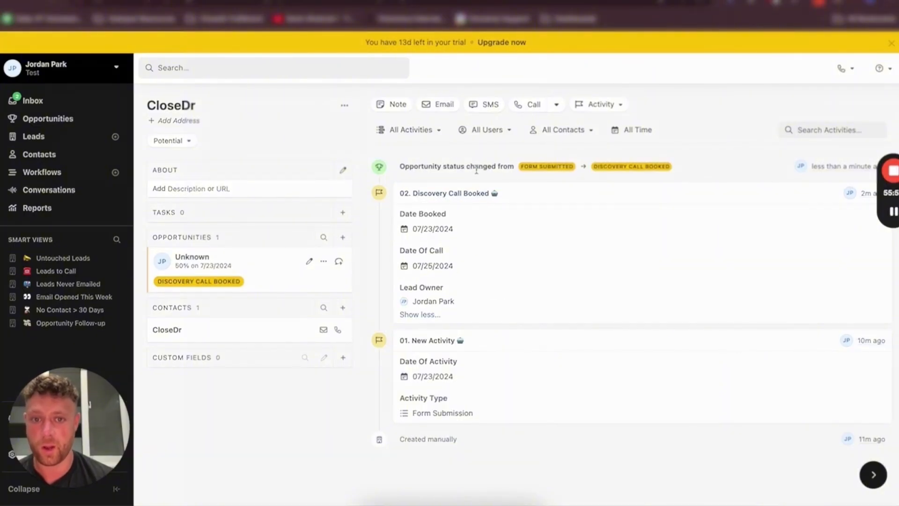
Change the CloseDr lead's status from Potential to Qualified
{"action": "left_click", "coordinate": [170, 141]}
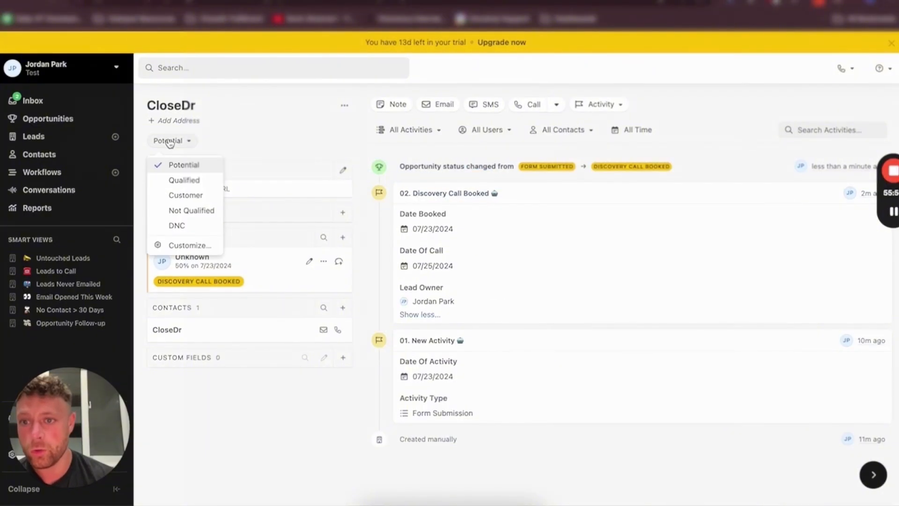
{"action": "left_click", "coordinate": [183, 181]}
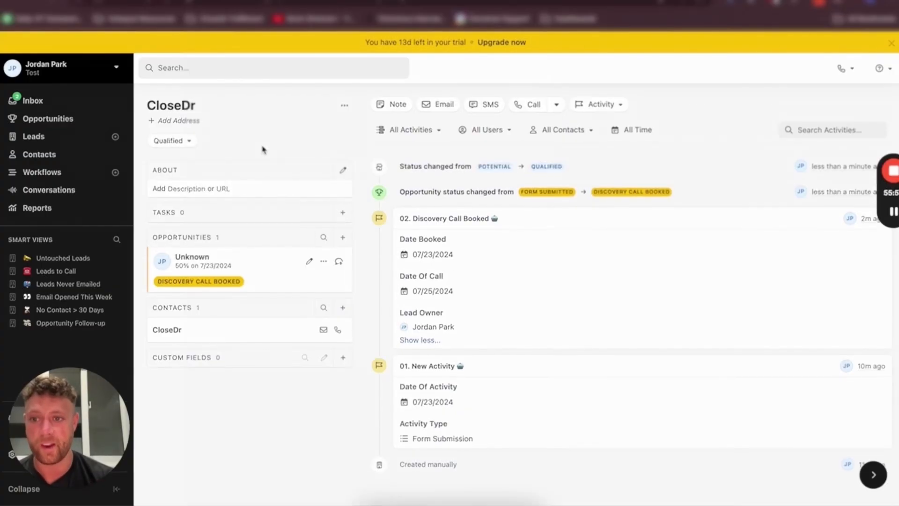
{"action": "left_click", "coordinate": [259, 139]}
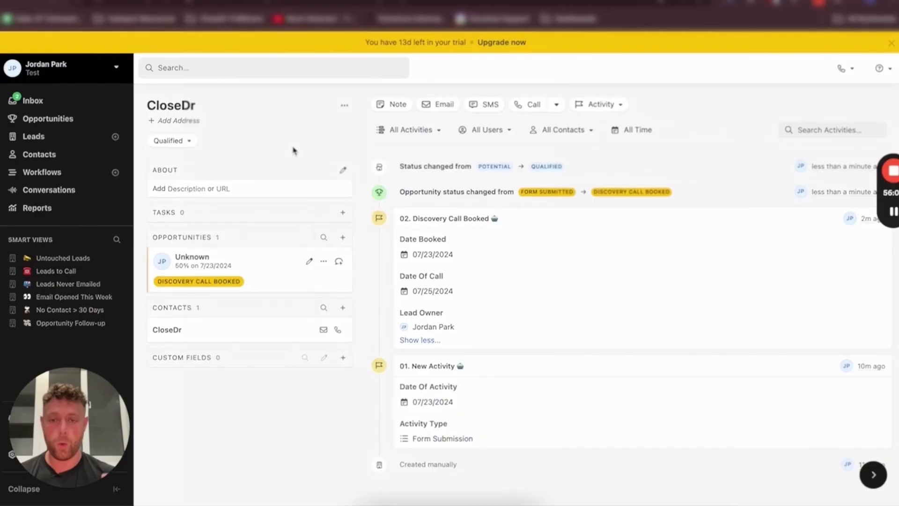
Start a 03. Discovery Call Completed activity with the lead owner user and Date Of Call 07/25/2024
{"action": "left_click", "coordinate": [600, 104]}
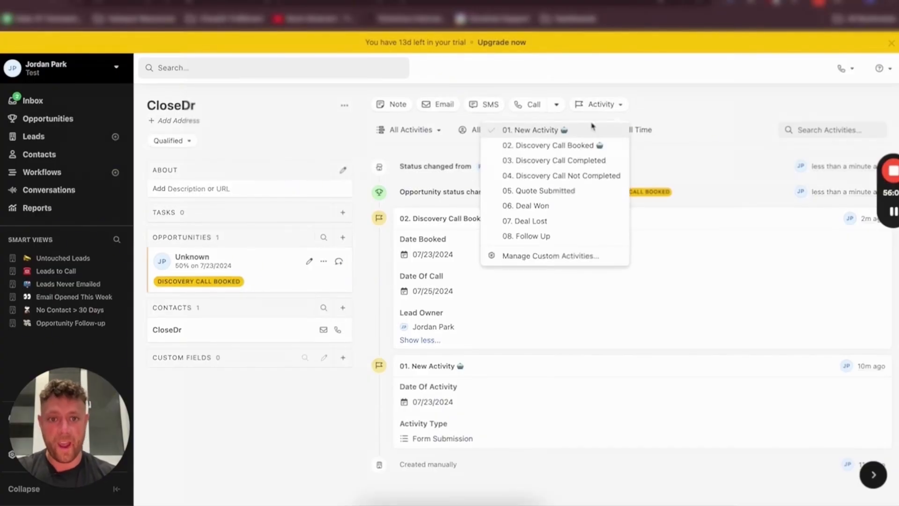
{"action": "left_click", "coordinate": [561, 161]}
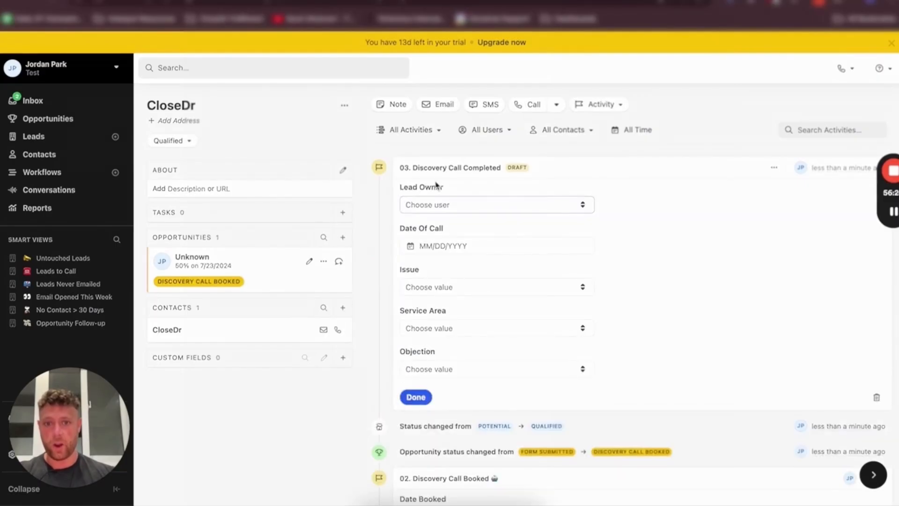
{"action": "left_click", "coordinate": [422, 206]}
{"action": "left_click", "coordinate": [440, 231]}
{"action": "left_click", "coordinate": [415, 245]}
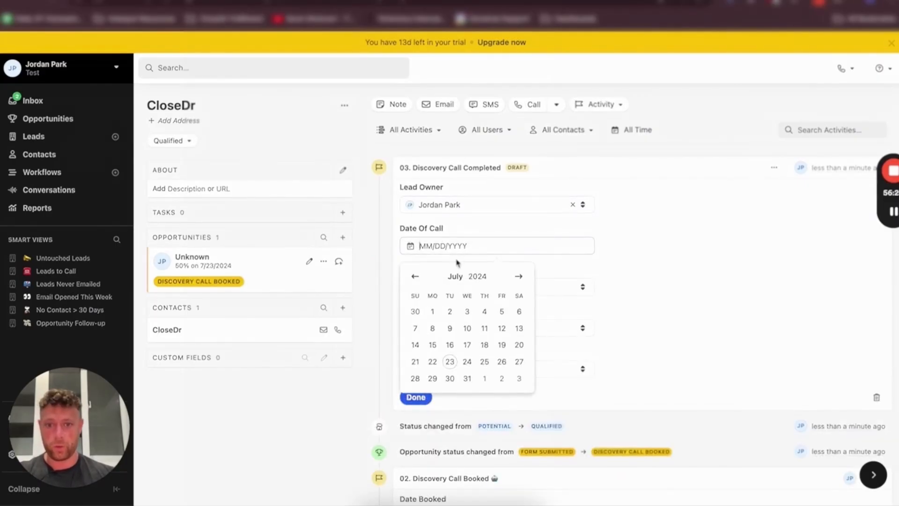
{"action": "left_click", "coordinate": [484, 362]}
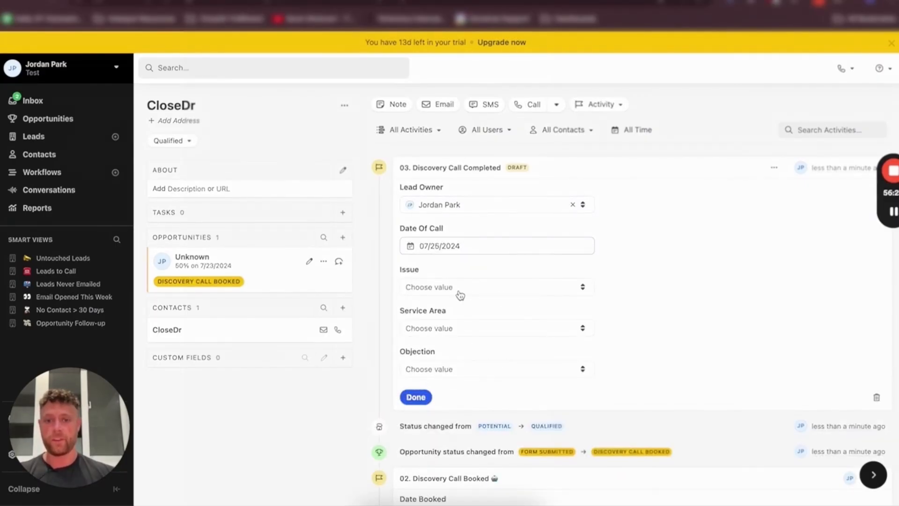
Set the activity's Issue to Sink, Service Area to Phoenix and Objection to Went With Competitor, and finish it
{"action": "scroll", "coordinate": [459, 294], "scroll_direction": "down", "scroll_amount": 1}
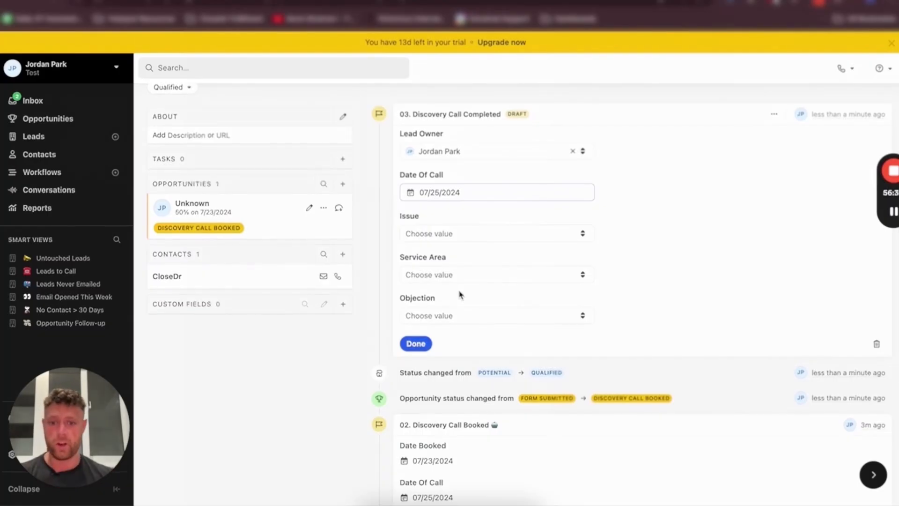
{"action": "scroll", "coordinate": [456, 337], "scroll_direction": "down", "scroll_amount": 1}
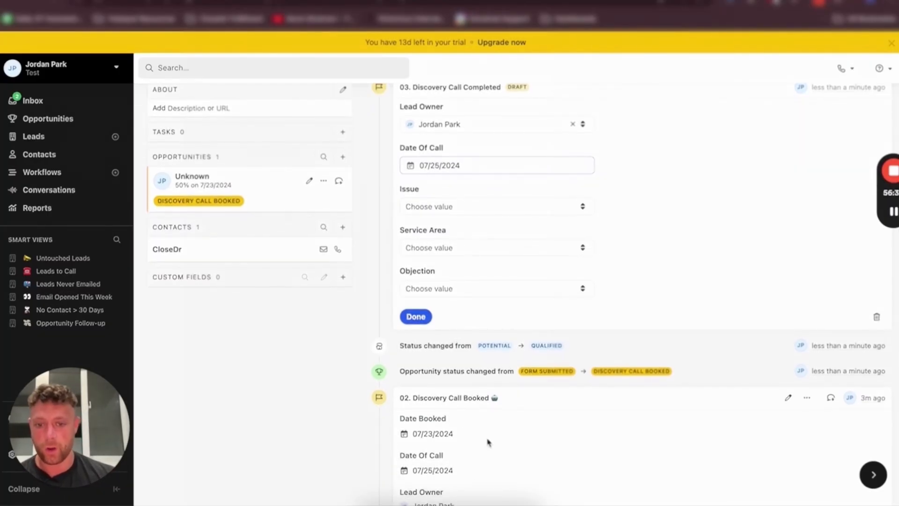
{"action": "left_click", "coordinate": [449, 206]}
{"action": "left_click", "coordinate": [446, 244]}
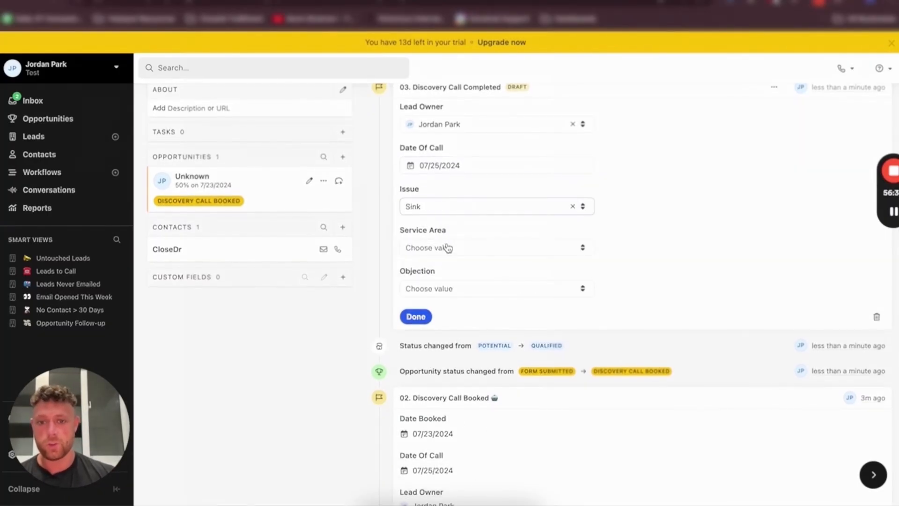
{"action": "left_click", "coordinate": [418, 247]}
{"action": "left_click", "coordinate": [452, 289]}
{"action": "left_click", "coordinate": [449, 294]}
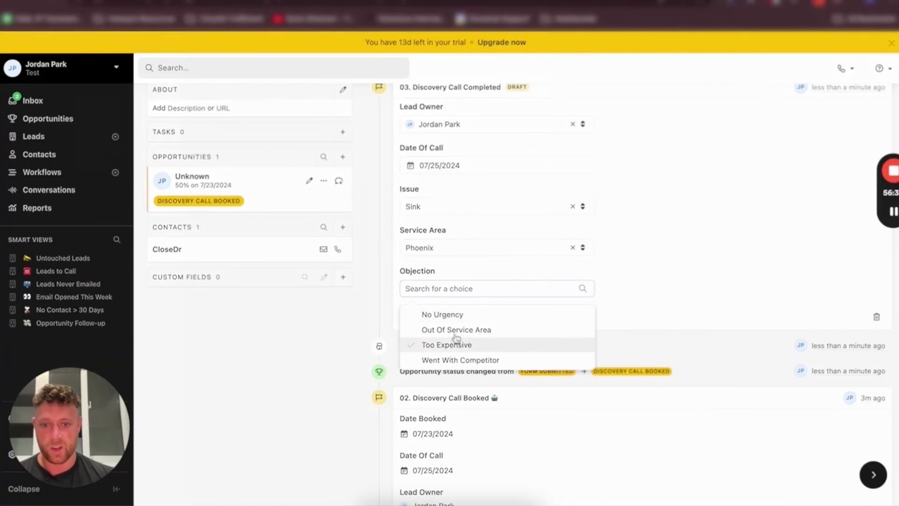
{"action": "left_click", "coordinate": [443, 361]}
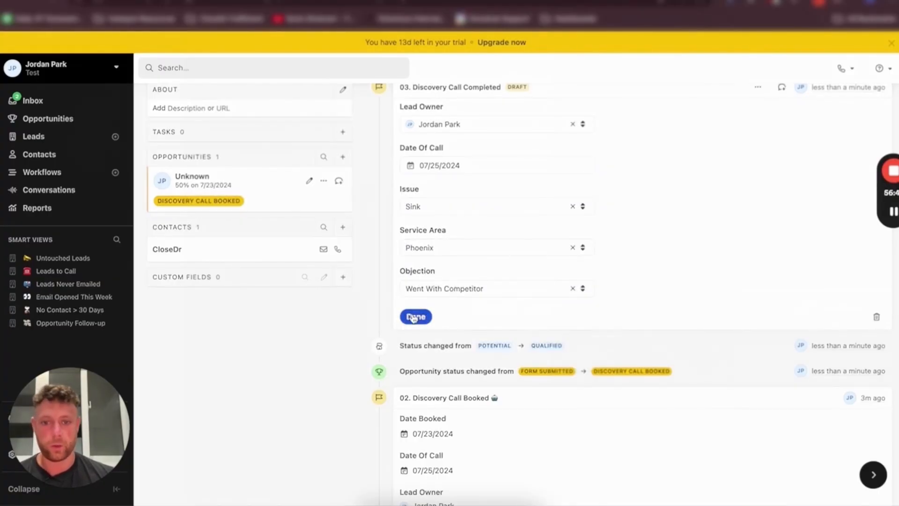
{"action": "left_click", "coordinate": [415, 315]}
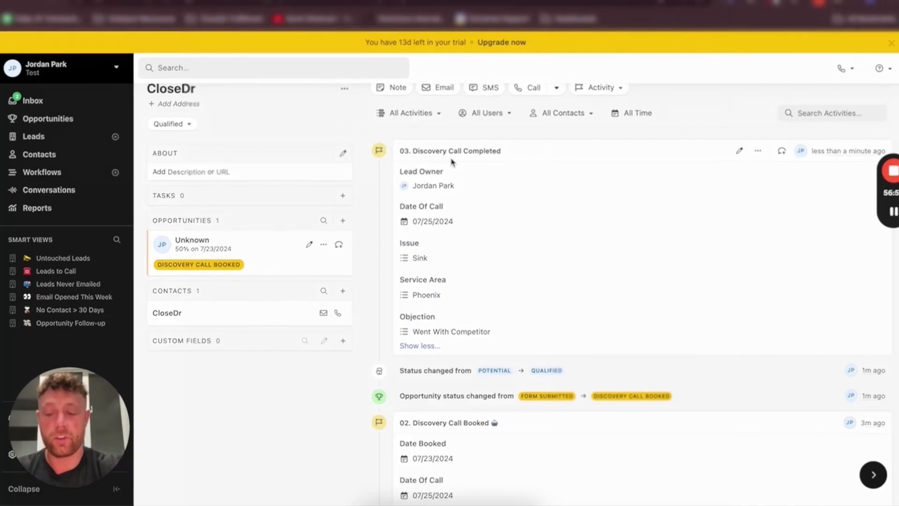
Delete the 03. Discovery Call Completed activity from the CloseDr lead's timeline
{"action": "triple_click", "coordinate": [511, 156]}
{"action": "left_click", "coordinate": [556, 156]}
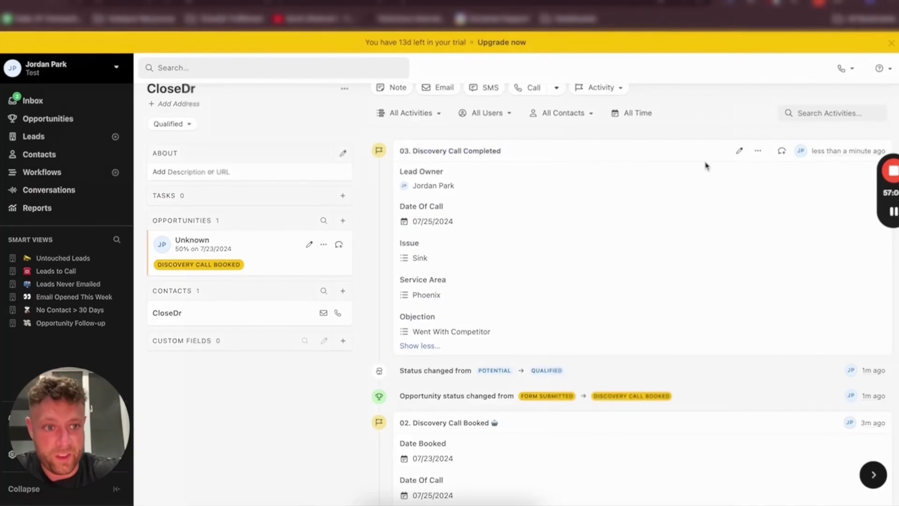
{"action": "left_click", "coordinate": [758, 151]}
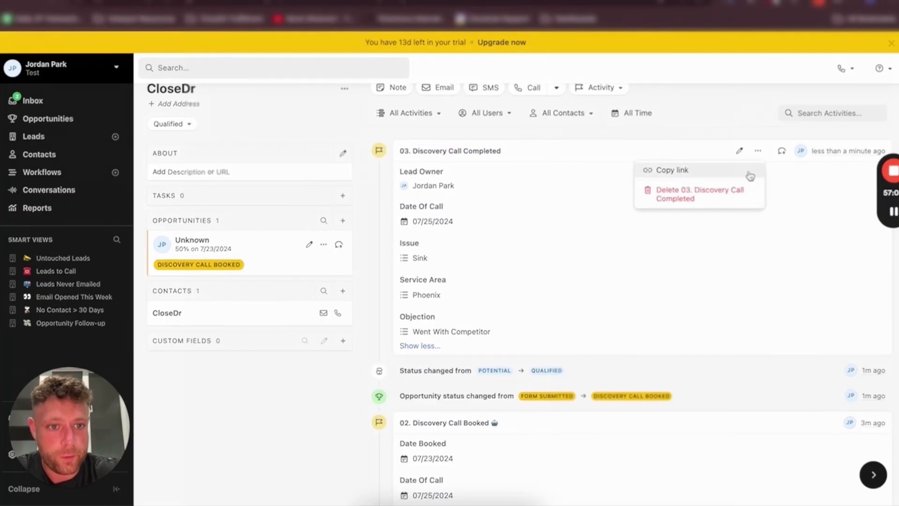
{"action": "left_click", "coordinate": [693, 199]}
{"action": "left_click", "coordinate": [574, 151]}
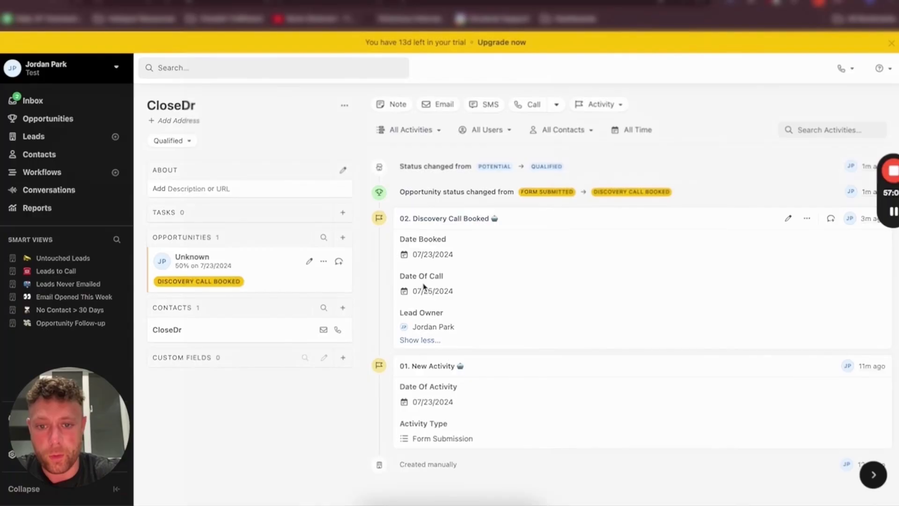
Edit the 02. Discovery Call Booked activity, setting Date Booked to 07/21/2024 and Date Of Call to 07/22/2024
{"action": "left_click", "coordinate": [785, 218]}
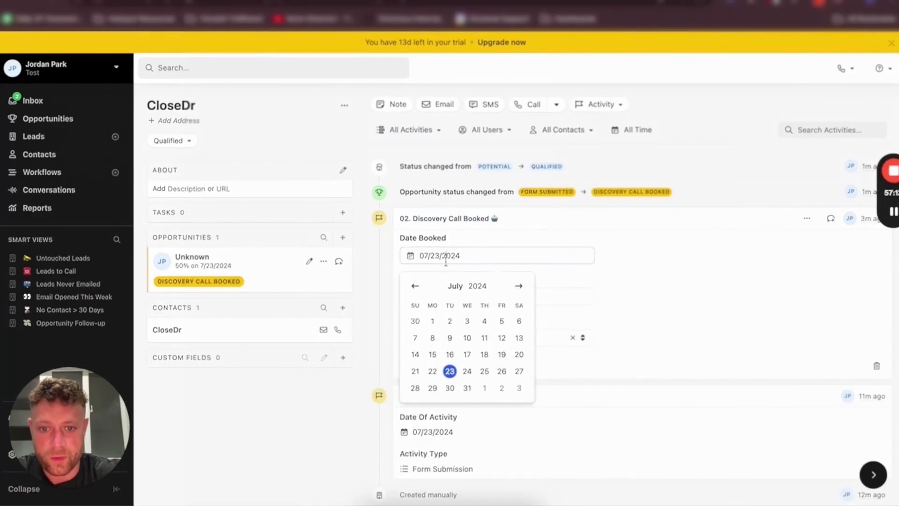
{"action": "left_click", "coordinate": [415, 371]}
{"action": "left_click", "coordinate": [433, 298]}
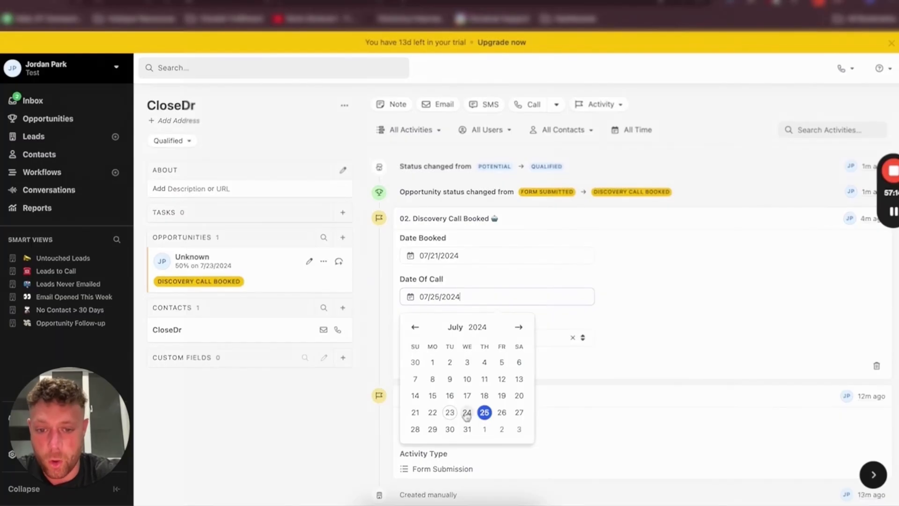
{"action": "left_click", "coordinate": [432, 412]}
{"action": "left_click", "coordinate": [418, 365]}
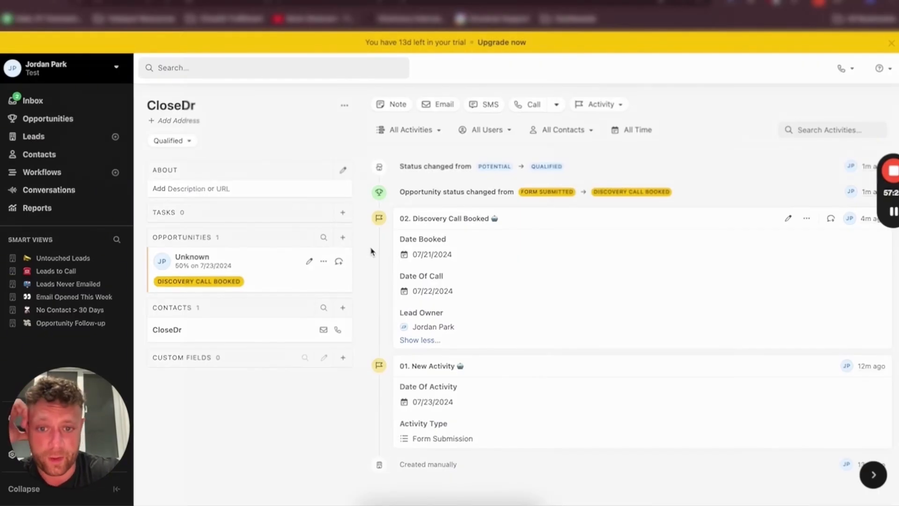
Review the Discovery Call Booked activity's fields and the list of available custom activity types
{"action": "triple_click", "coordinate": [428, 238]}
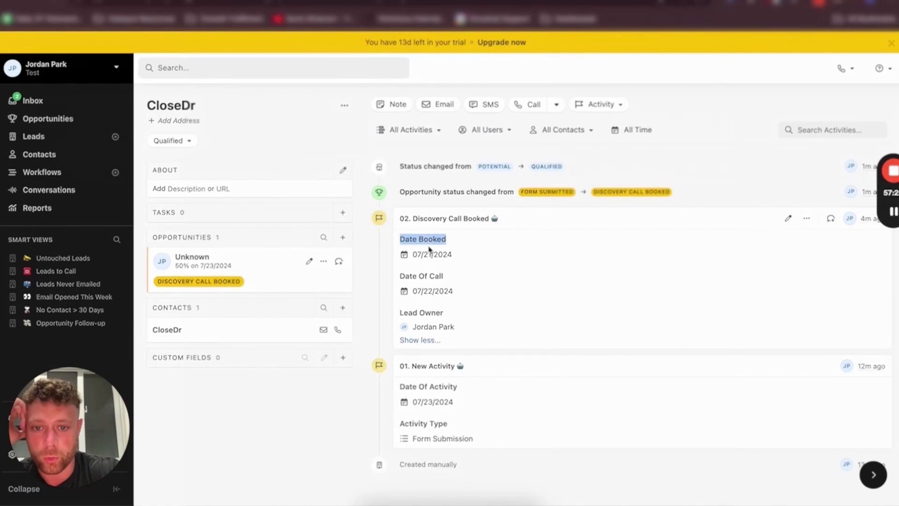
{"action": "left_click", "coordinate": [429, 262]}
{"action": "triple_click", "coordinate": [427, 291]}
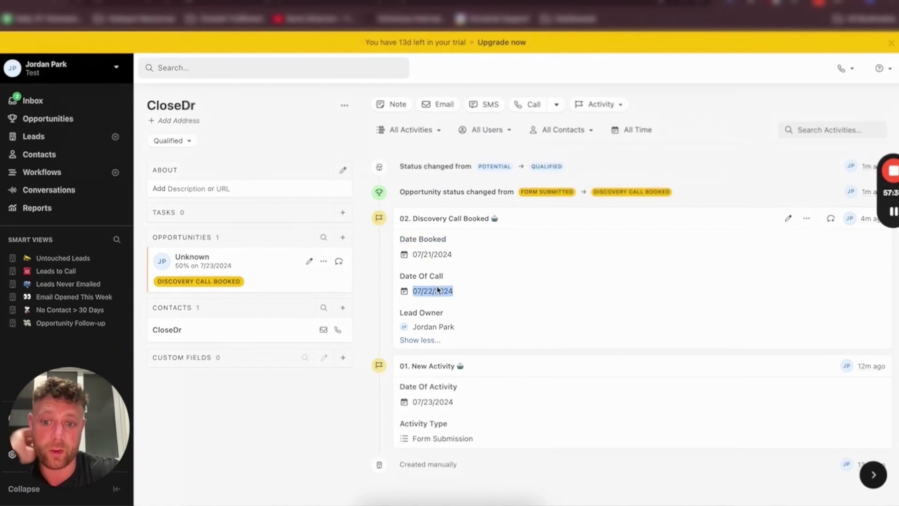
{"action": "left_click", "coordinate": [485, 291]}
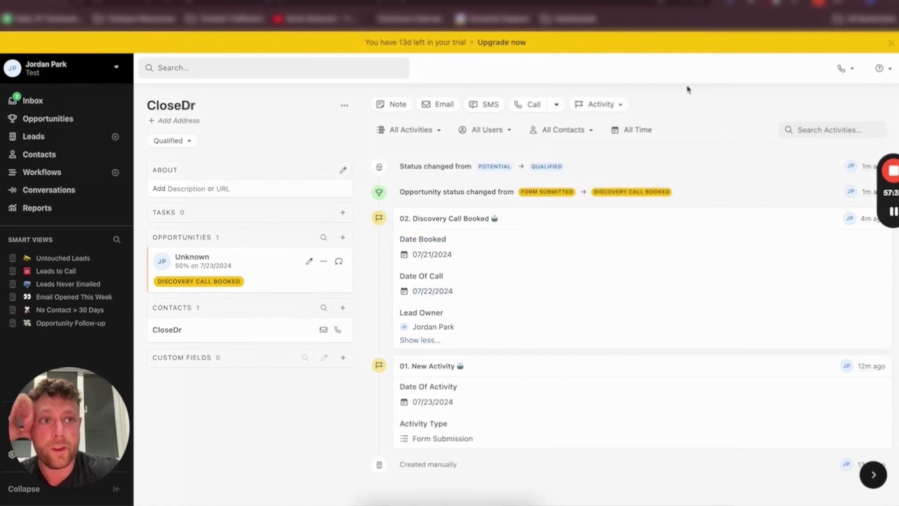
{"action": "left_click", "coordinate": [602, 107]}
{"action": "left_click", "coordinate": [360, 241]}
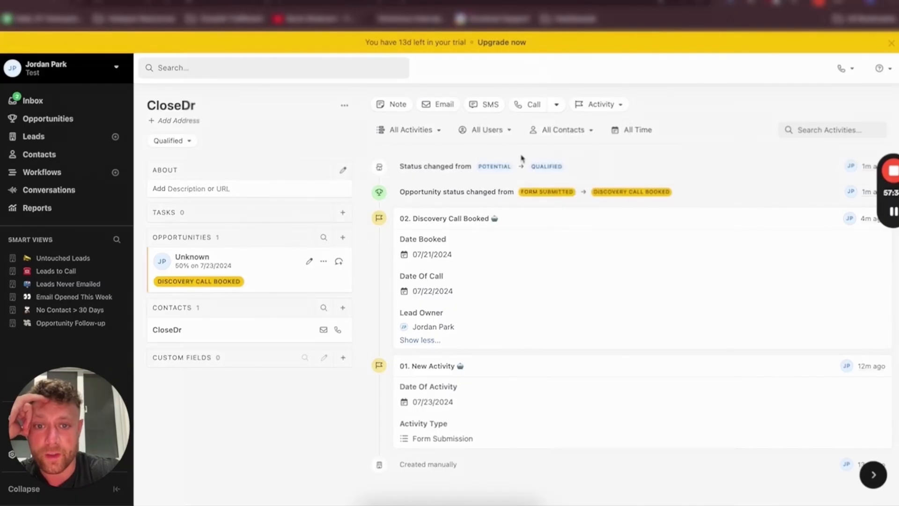
{"action": "left_click", "coordinate": [594, 104]}
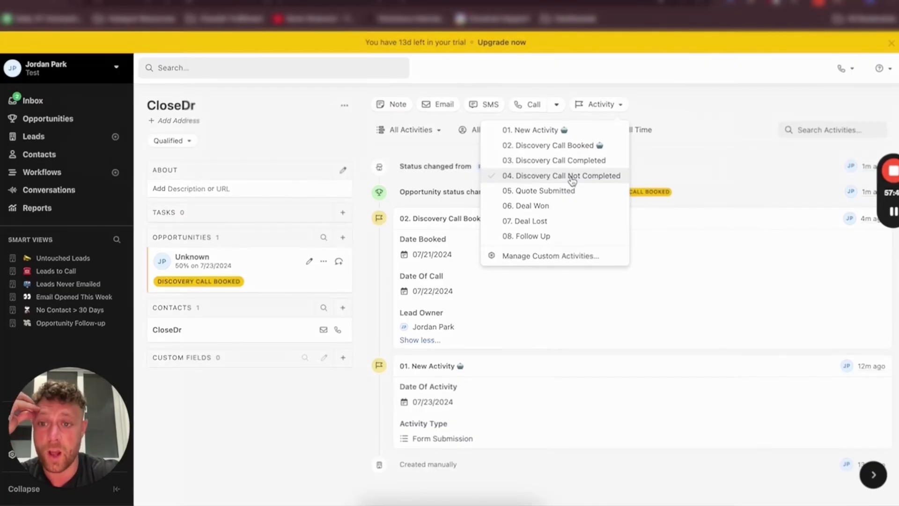
{"action": "left_click", "coordinate": [366, 194]}
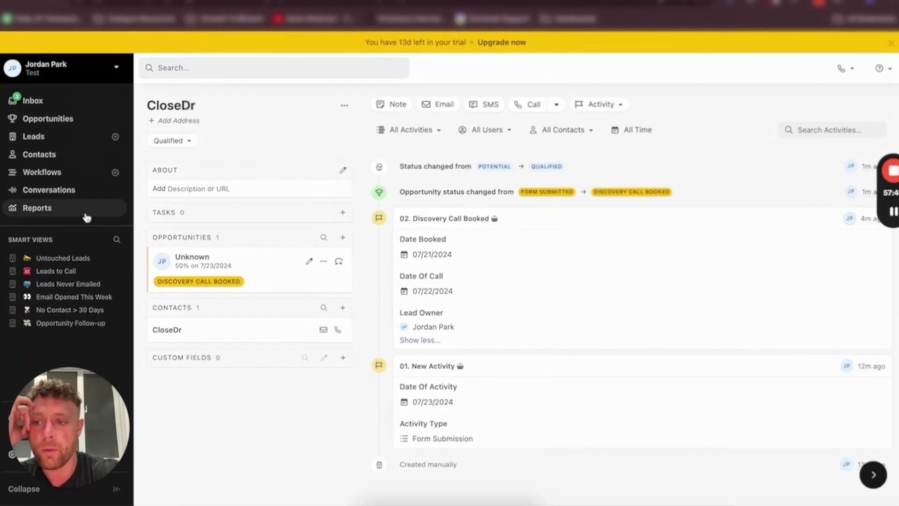
Filter the leads list to those with a 02. Discovery Call Booked activity whose Date Of Call is before Today
{"action": "left_click", "coordinate": [56, 140]}
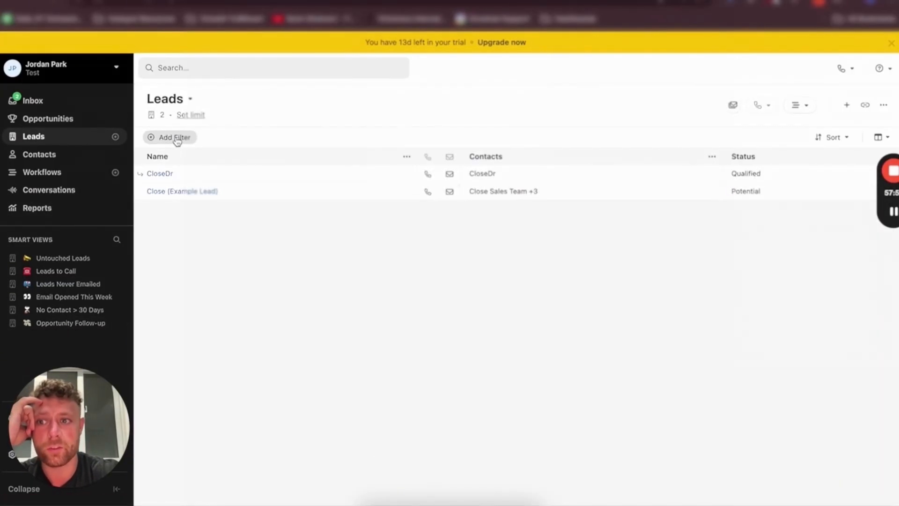
{"action": "left_click", "coordinate": [180, 140]}
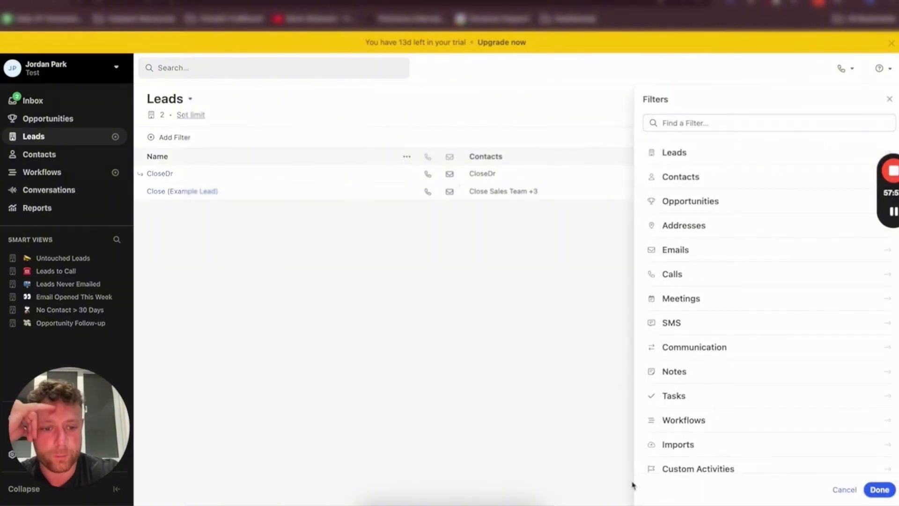
{"action": "scroll", "coordinate": [688, 454], "scroll_direction": "down", "scroll_amount": 1}
{"action": "left_click", "coordinate": [718, 467]}
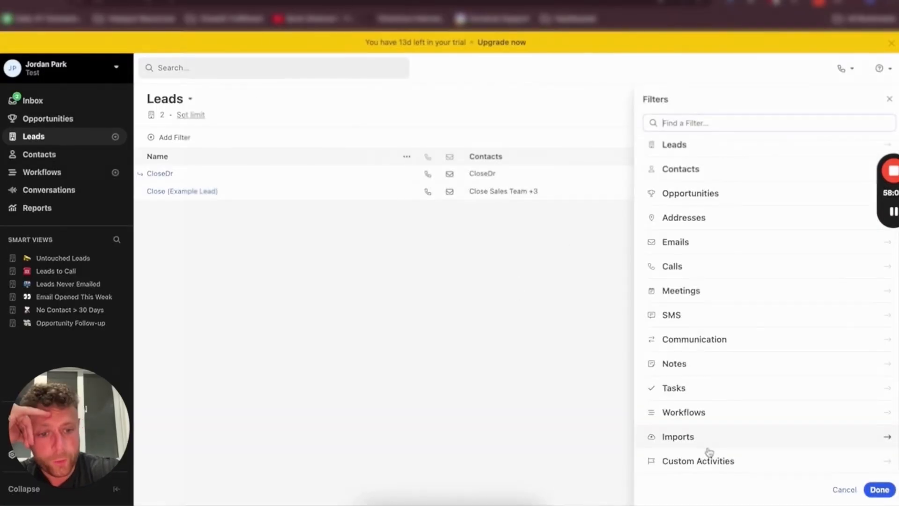
{"action": "left_click", "coordinate": [709, 453]}
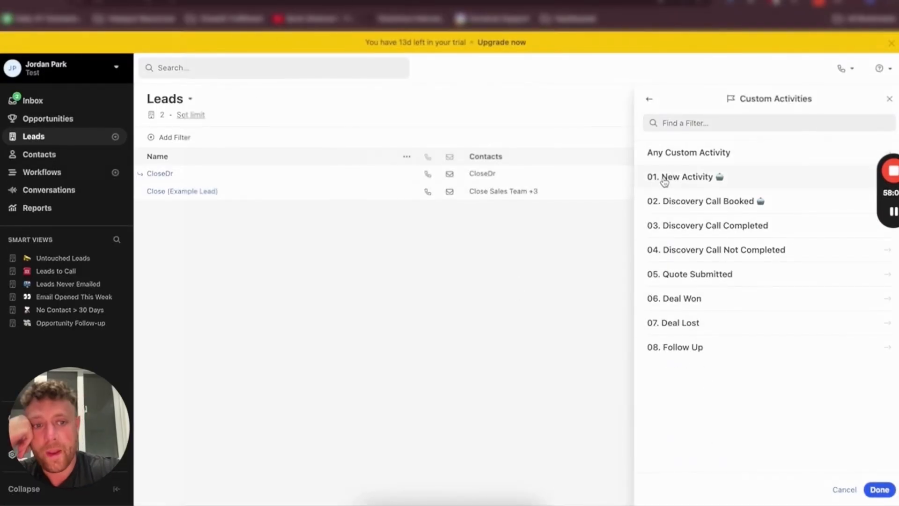
{"action": "left_click", "coordinate": [674, 201]}
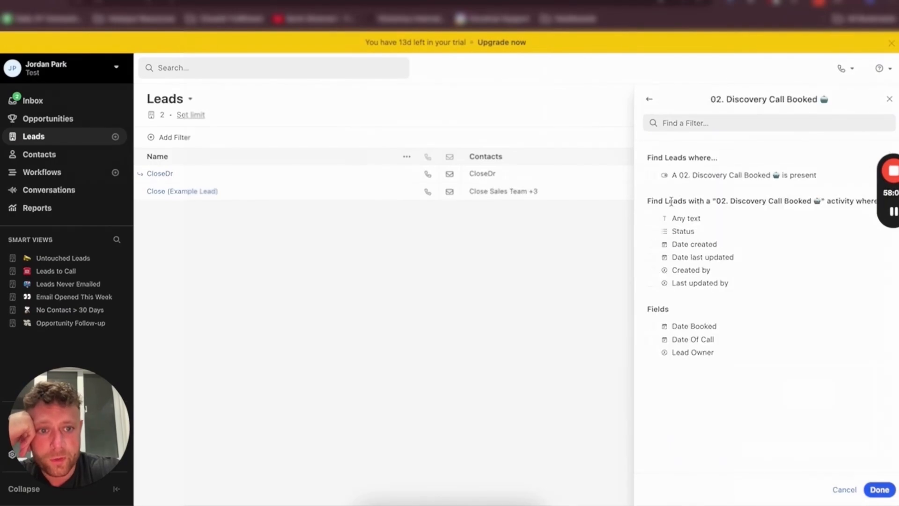
{"action": "left_click", "coordinate": [682, 176]}
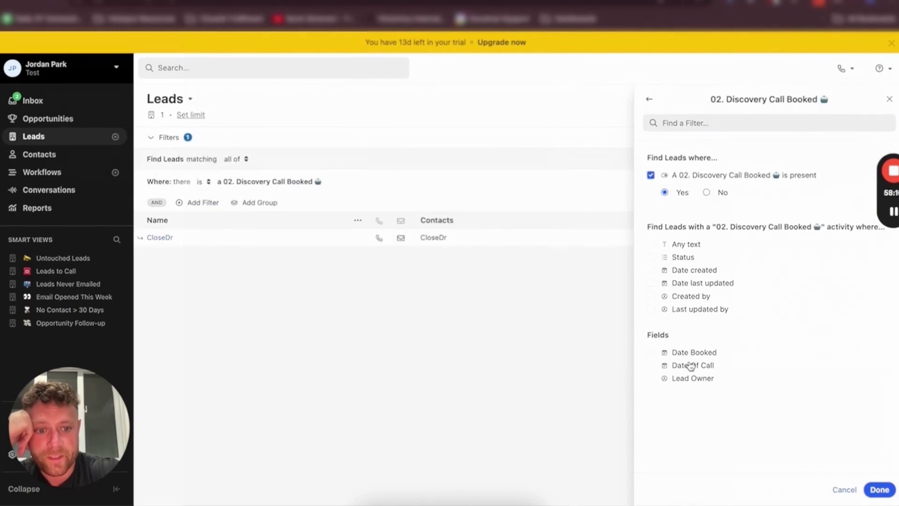
{"action": "left_click", "coordinate": [707, 367]}
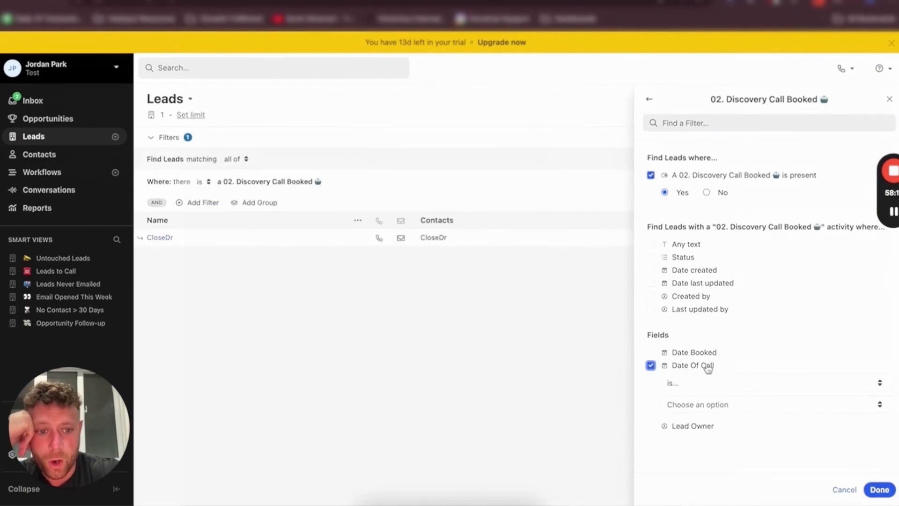
{"action": "left_click", "coordinate": [675, 387]}
{"action": "left_click", "coordinate": [688, 478]}
{"action": "left_click", "coordinate": [690, 408]}
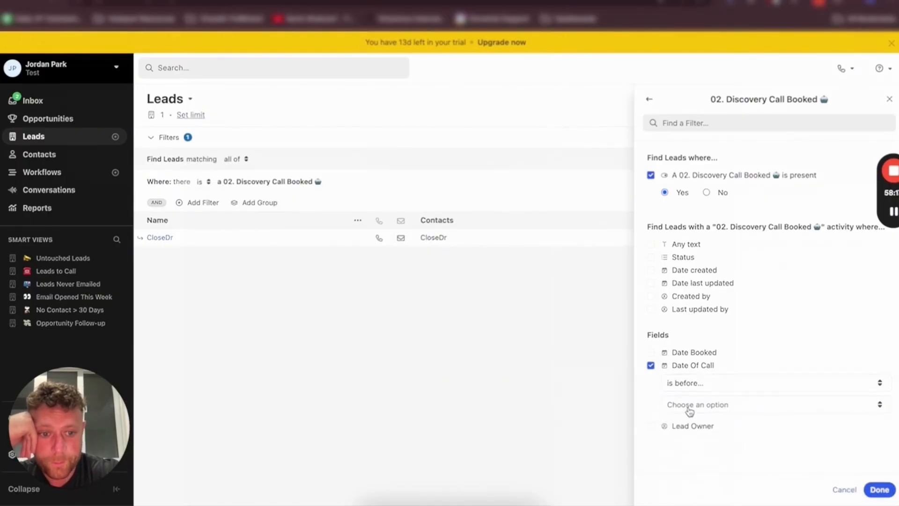
{"action": "left_click", "coordinate": [690, 427]}
{"action": "left_click", "coordinate": [495, 251]}
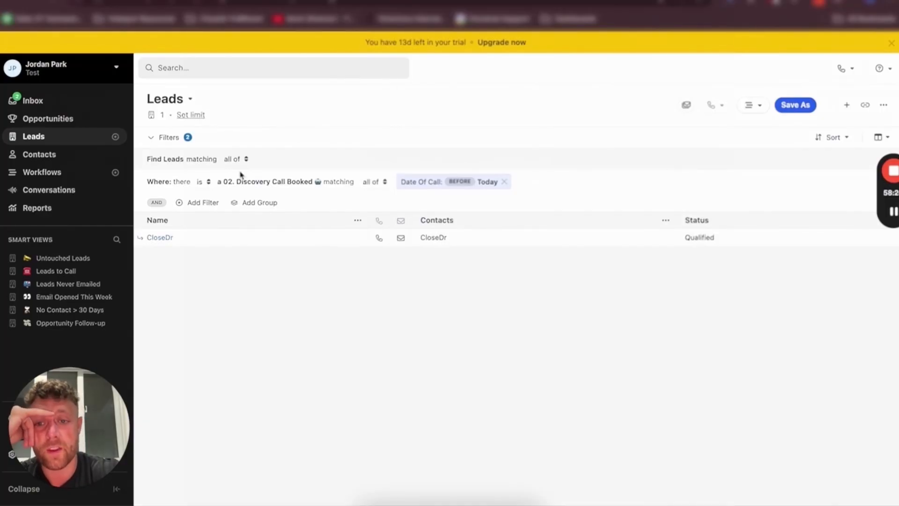
Add a filter requiring that no 03. Discovery Call Completed activity is present
{"action": "left_click", "coordinate": [202, 203]}
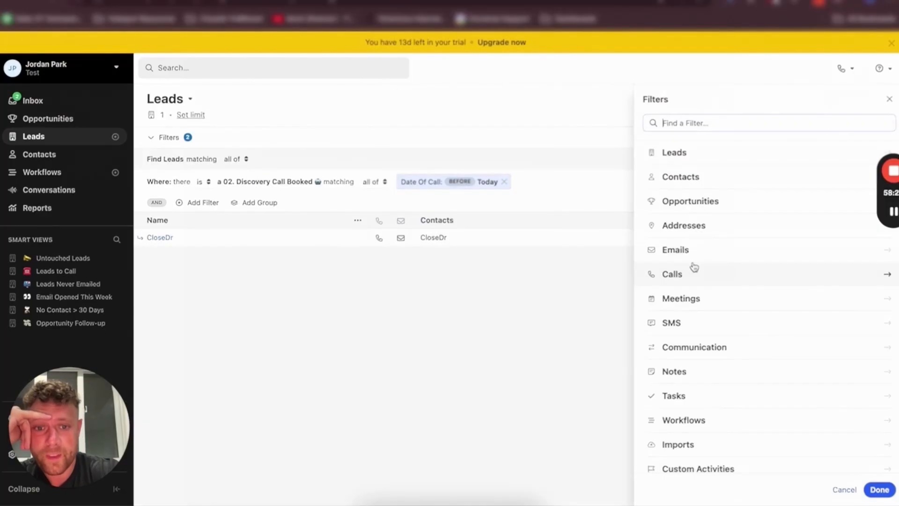
{"action": "left_click", "coordinate": [697, 476]}
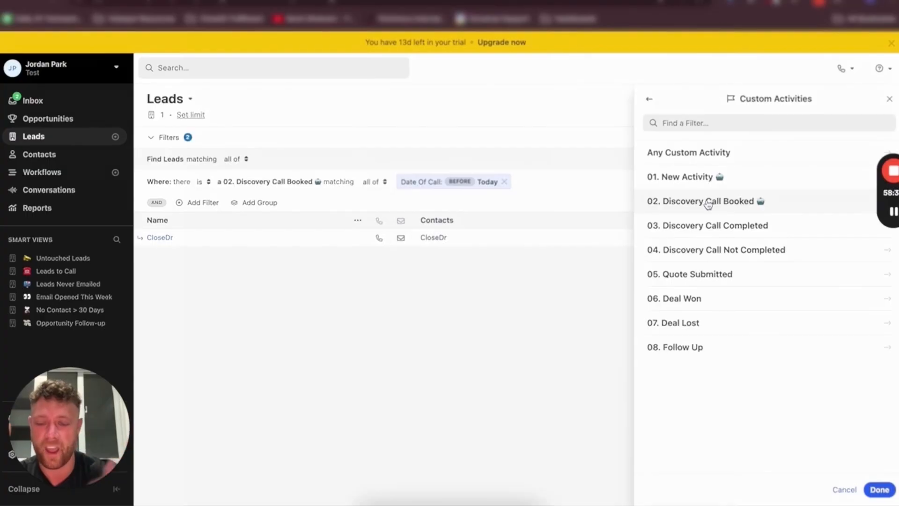
{"action": "left_click", "coordinate": [685, 228]}
{"action": "left_click", "coordinate": [706, 192]}
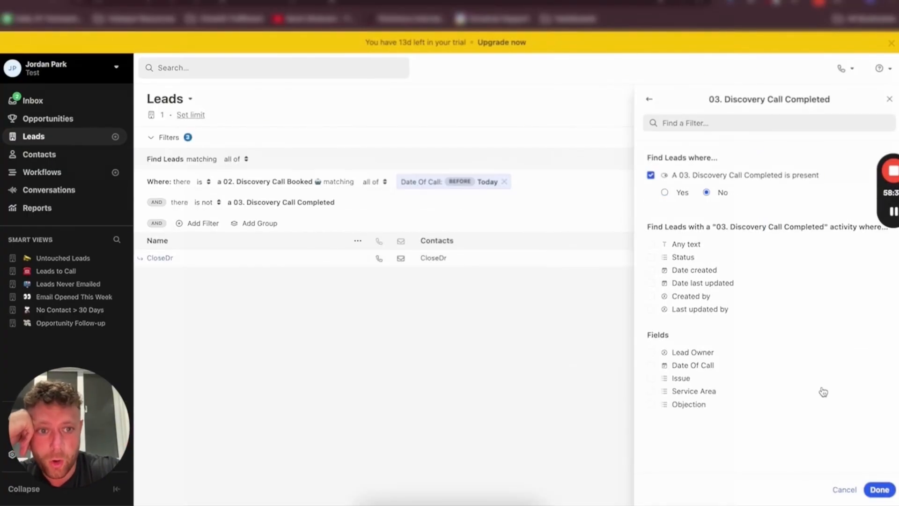
{"action": "left_click", "coordinate": [879, 489]}
Add a filter requiring that no 04. Discovery Call Not Completed activity is present
{"action": "left_click", "coordinate": [523, 181]}
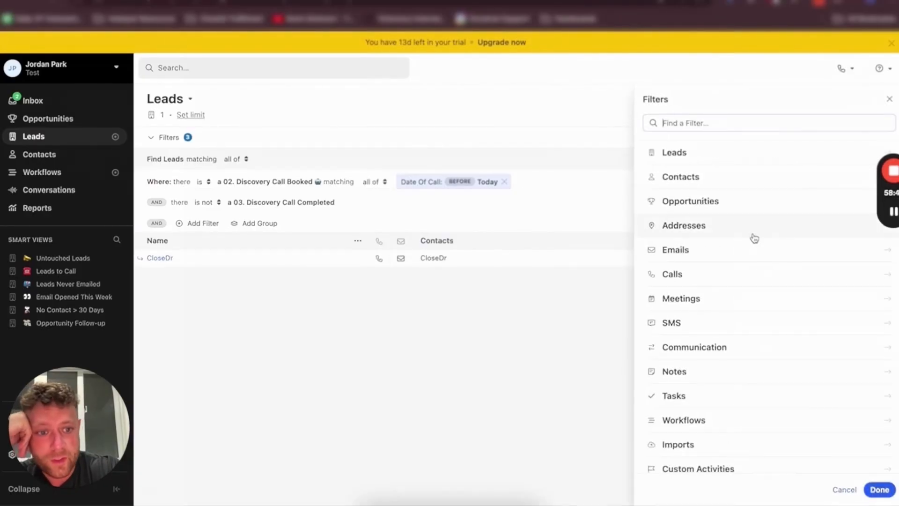
{"action": "left_click", "coordinate": [704, 467]}
{"action": "left_click", "coordinate": [698, 256]}
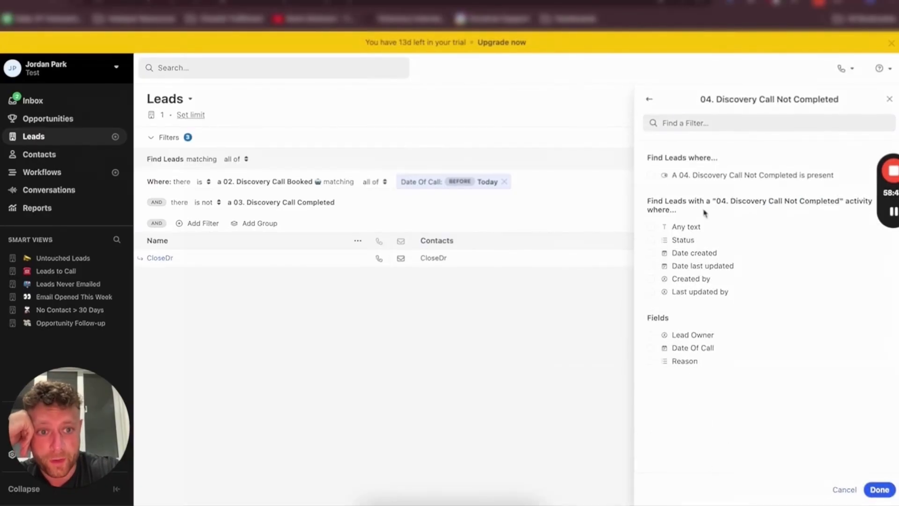
{"action": "left_click", "coordinate": [702, 175]}
{"action": "left_click", "coordinate": [722, 193]}
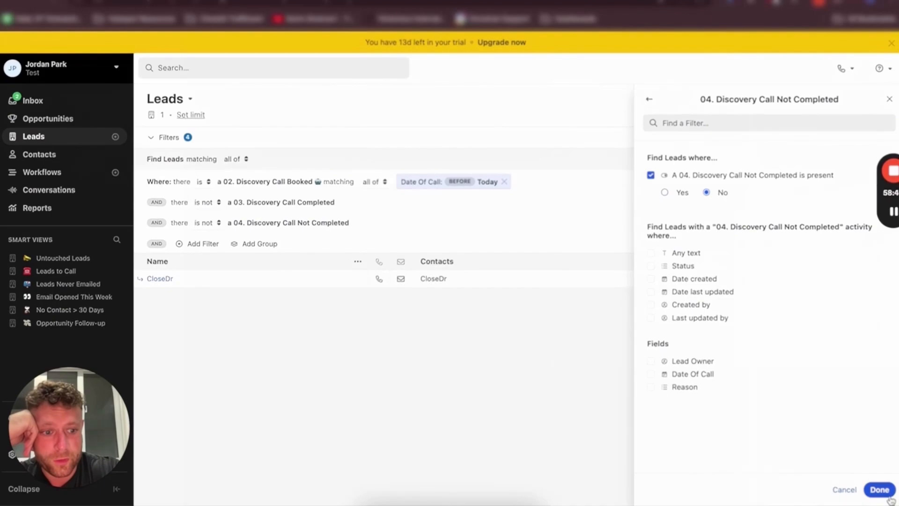
{"action": "left_click", "coordinate": [876, 490]}
Save the filtered list as a smart view named Needs Post Call Activity, shared with everyone in Test
{"action": "left_click", "coordinate": [796, 105]}
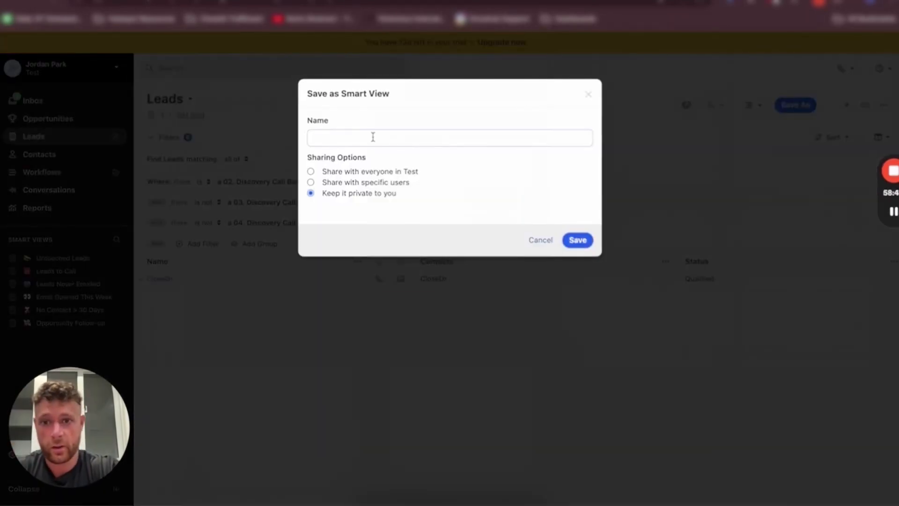
{"action": "left_click", "coordinate": [373, 137]}
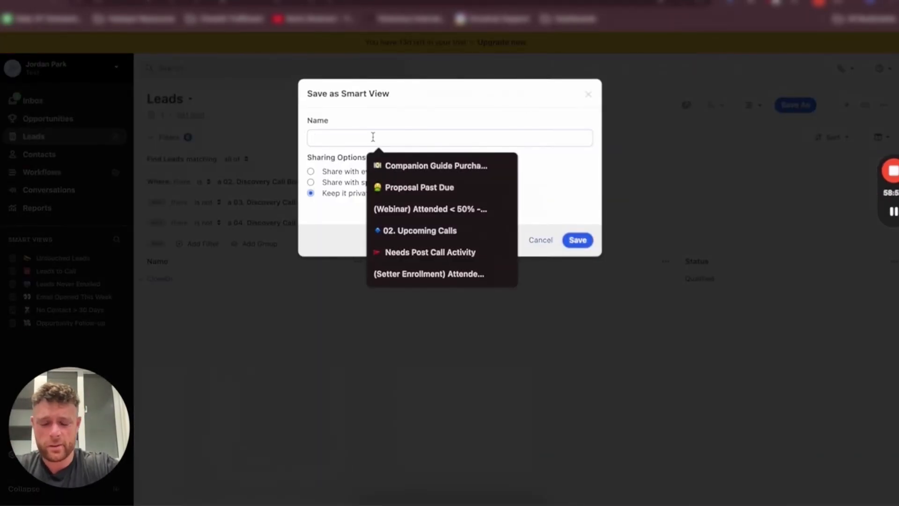
{"action": "type", "text": "Needs Post"}
{"action": "left_click", "coordinate": [418, 166]}
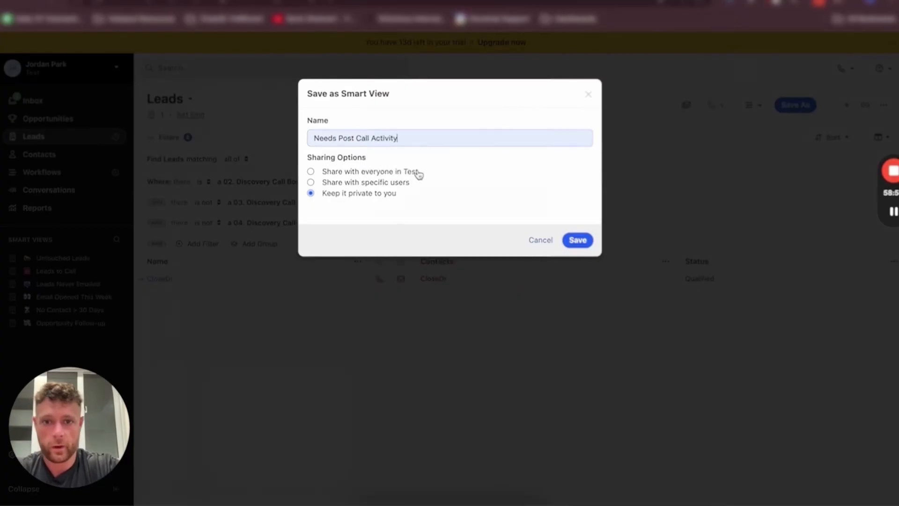
{"action": "left_click", "coordinate": [333, 172]}
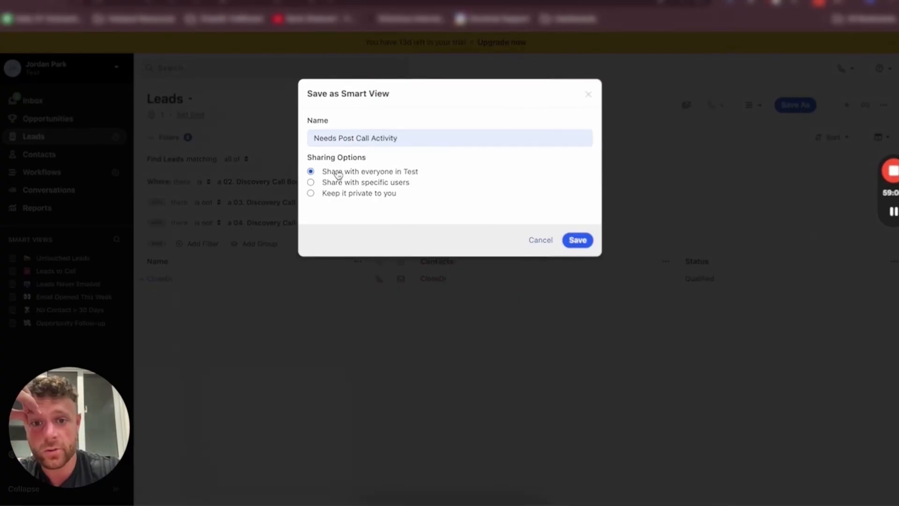
{"action": "left_click", "coordinate": [579, 240]}
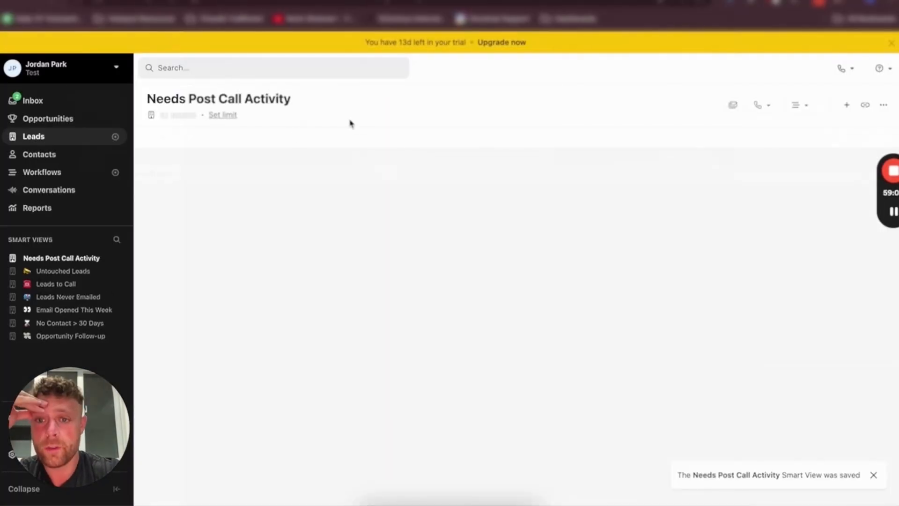
{"action": "left_click", "coordinate": [189, 139]}
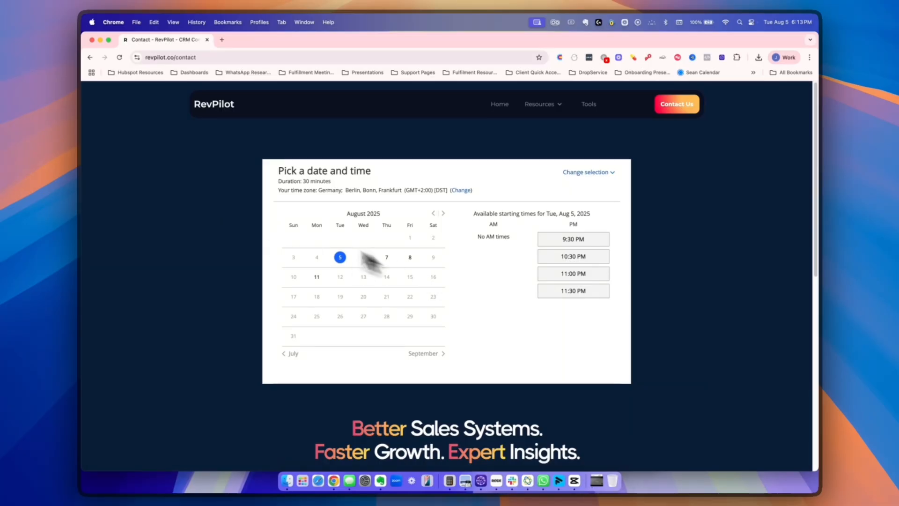
{"action": "scroll", "coordinate": [253, 221], "scroll_direction": "down", "scroll_amount": 10}
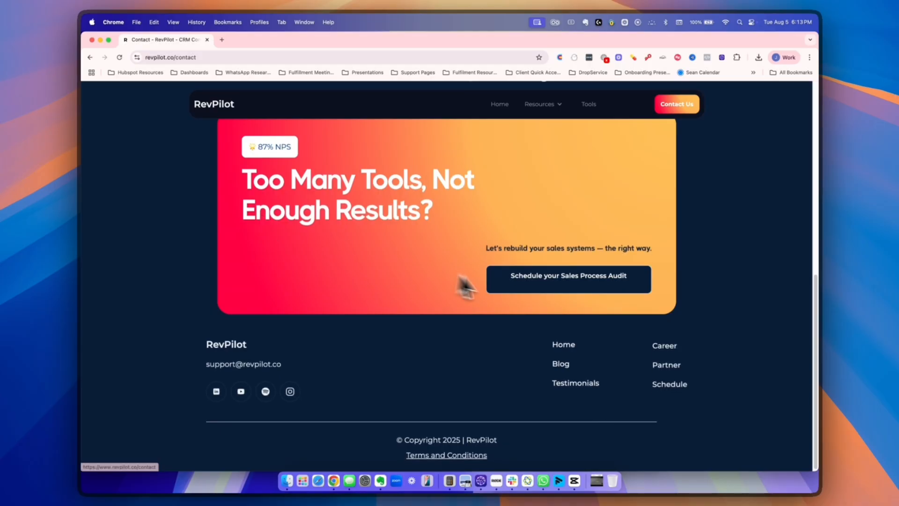
{"action": "left_click", "coordinate": [560, 285]}
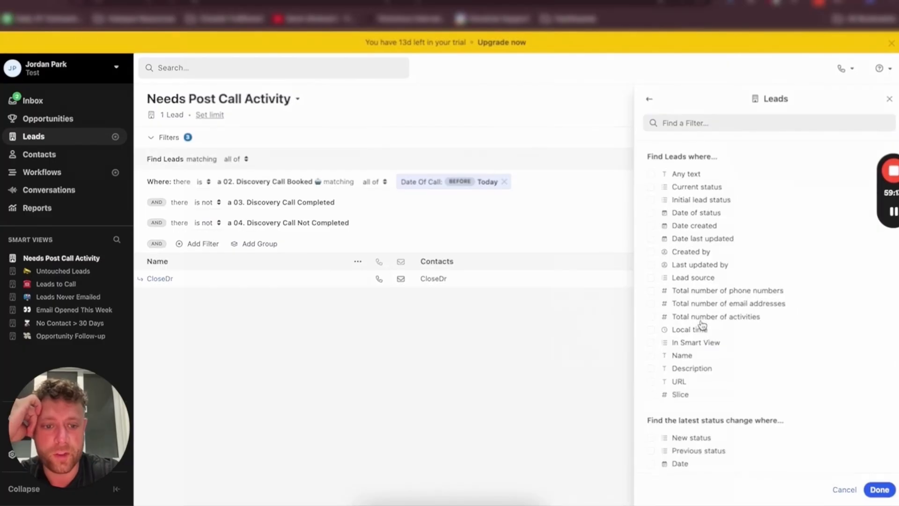
Add a filter limiting the leads to those whose Lead Owner is Me
{"action": "scroll", "coordinate": [702, 324], "scroll_direction": "down", "scroll_amount": 4}
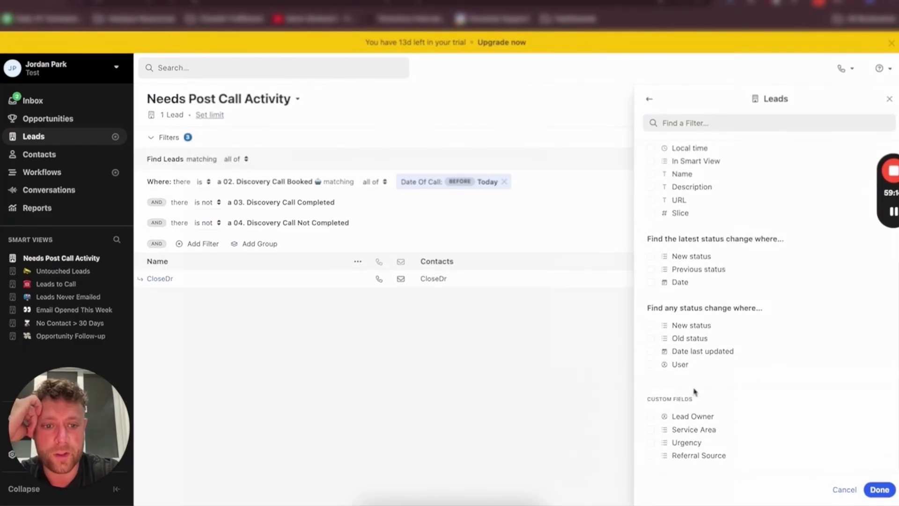
{"action": "left_click", "coordinate": [694, 419]}
{"action": "scroll", "coordinate": [687, 428], "scroll_direction": "down", "scroll_amount": 1}
{"action": "left_click", "coordinate": [687, 412]}
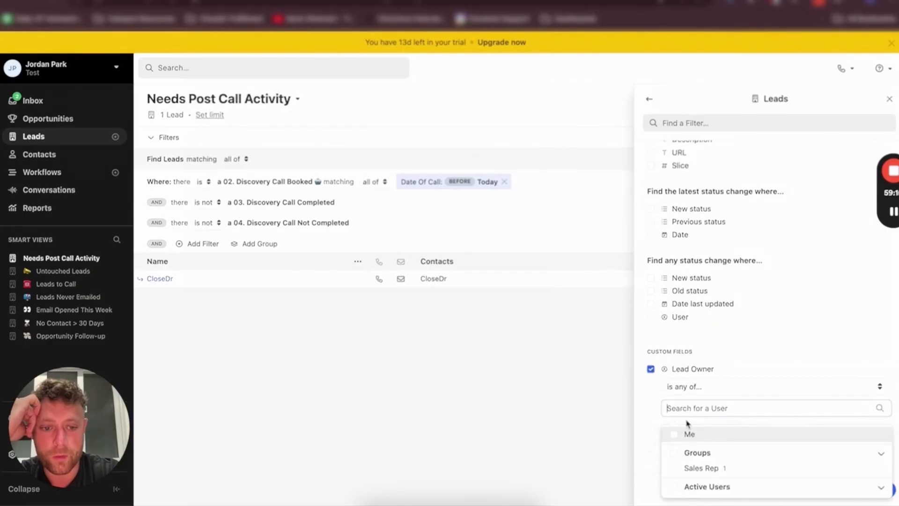
{"action": "left_click", "coordinate": [692, 434]}
{"action": "left_click", "coordinate": [876, 488]}
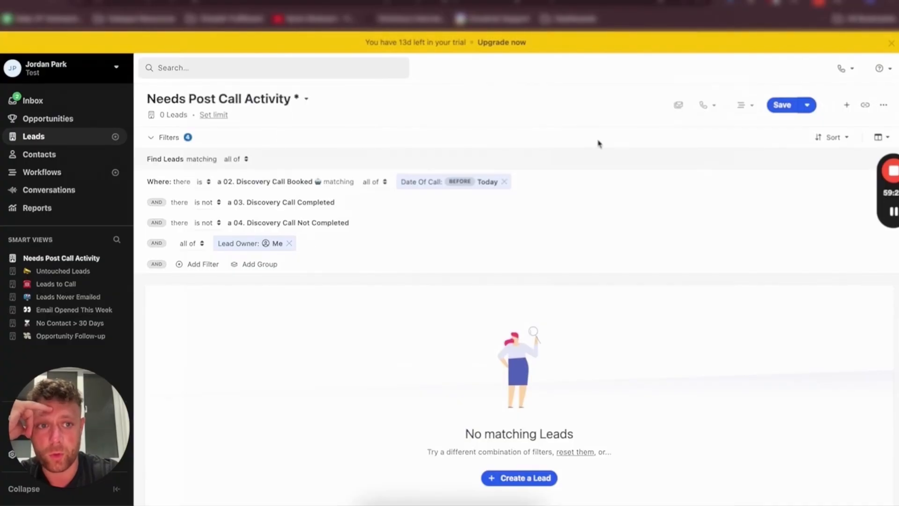
Save the filtered list as a new private smart view named Needs Post Call Activity (Manager) with an emoji before the name
{"action": "left_click", "coordinate": [808, 106]}
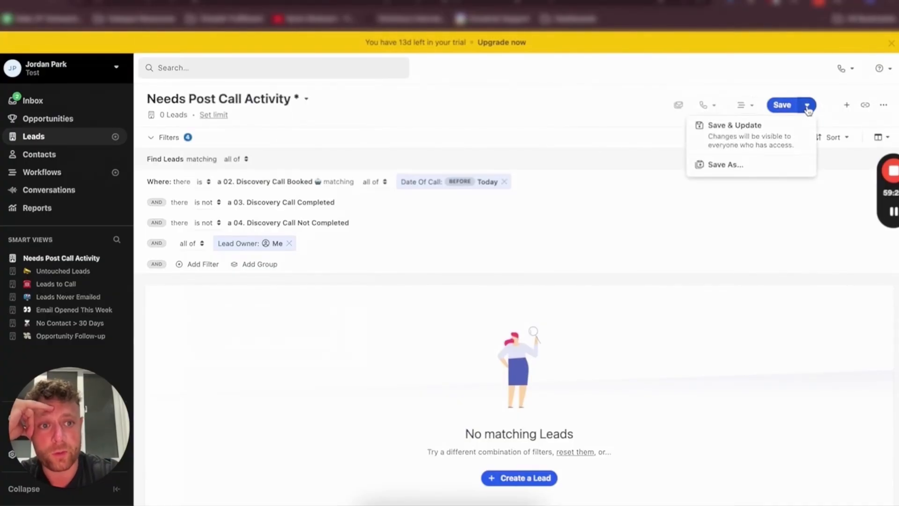
{"action": "left_click", "coordinate": [725, 165]}
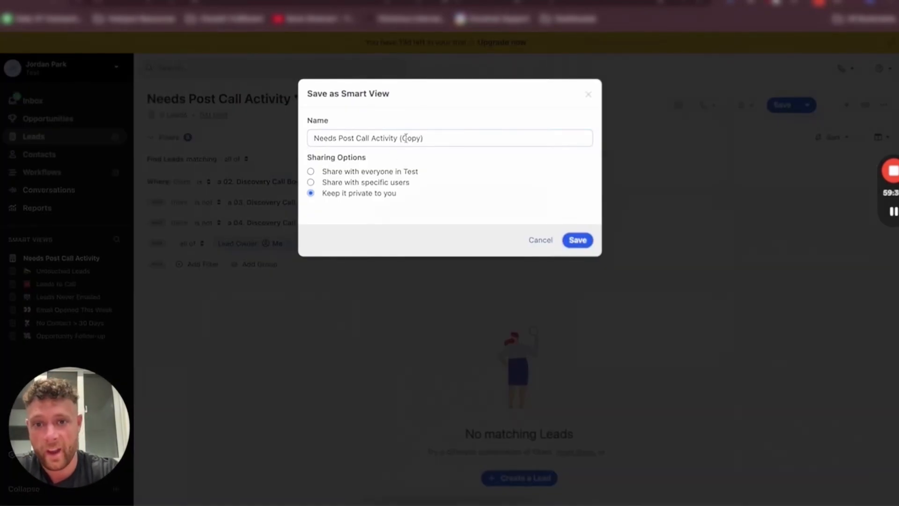
{"action": "left_click_drag", "start_coordinate": [406, 138], "coordinate": [423, 138]}
{"action": "type", "text": "Manager"}
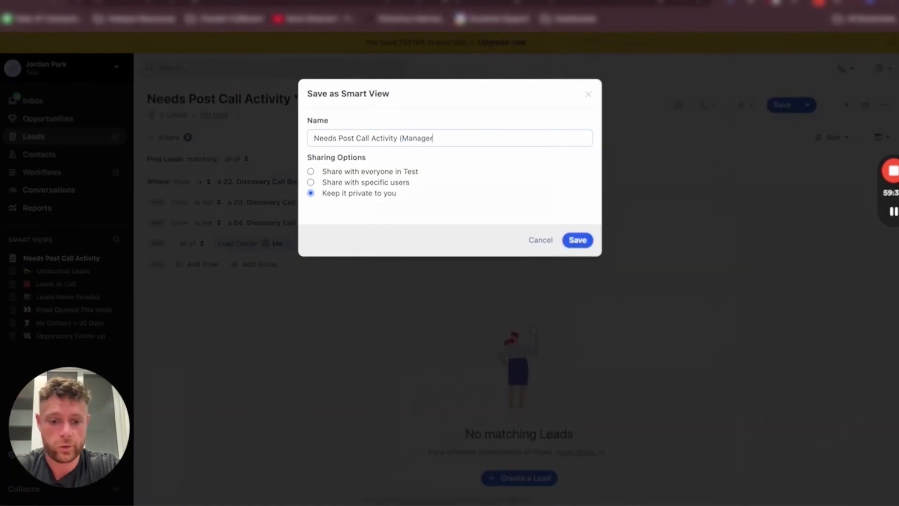
{"action": "left_click", "coordinate": [312, 139]}
{"action": "key", "text": "ctrl+super+space"}
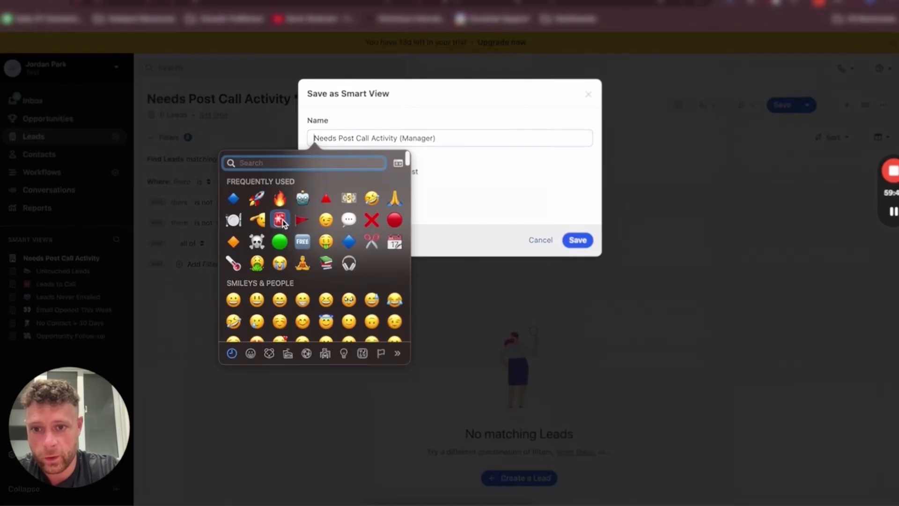
{"action": "left_click", "coordinate": [313, 149]}
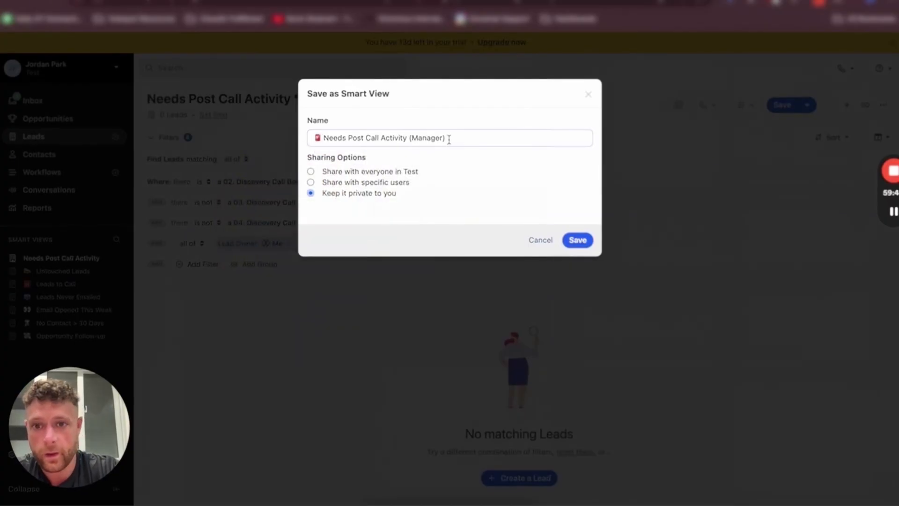
{"action": "left_click", "coordinate": [578, 239]}
Delete the Untouched Leads and Leads to Call smart views
{"action": "left_click", "coordinate": [116, 284]}
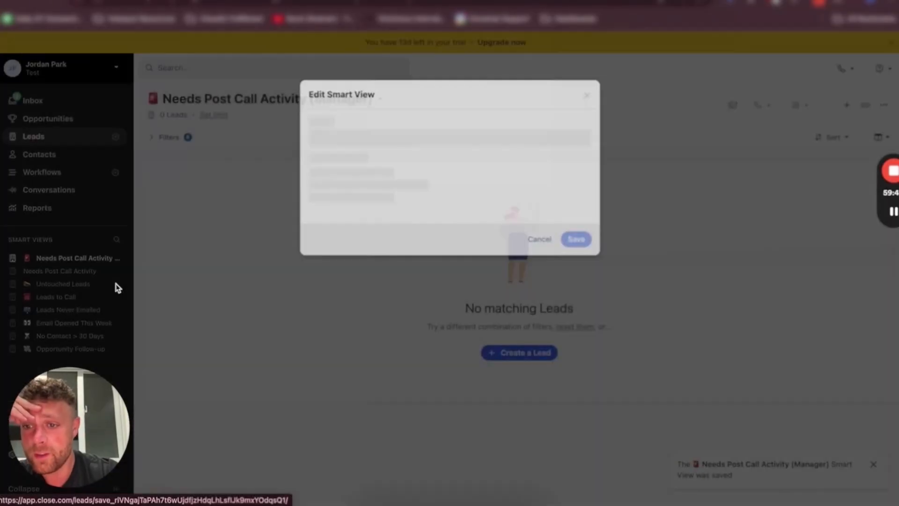
{"action": "left_click", "coordinate": [315, 240]}
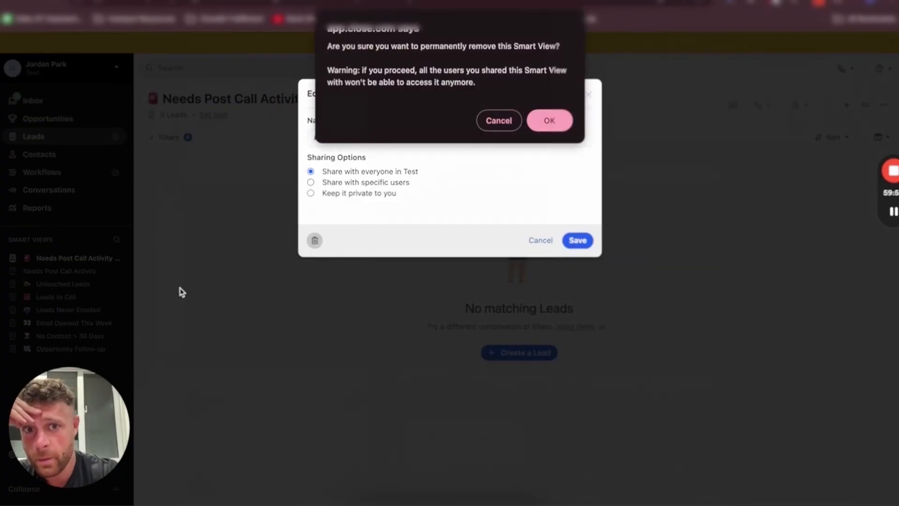
{"action": "left_click", "coordinate": [548, 121]}
{"action": "left_click", "coordinate": [116, 283]}
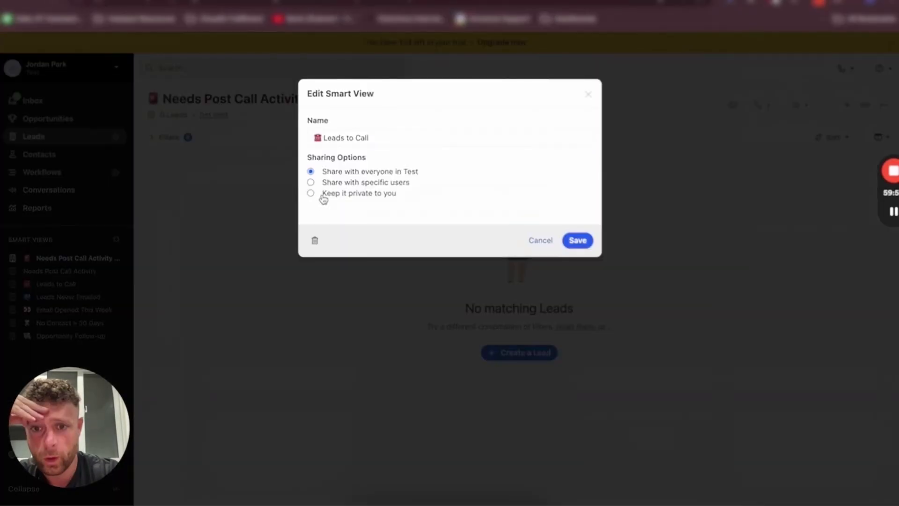
{"action": "left_click", "coordinate": [323, 196]}
{"action": "left_click", "coordinate": [314, 240]}
{"action": "left_click", "coordinate": [551, 121]}
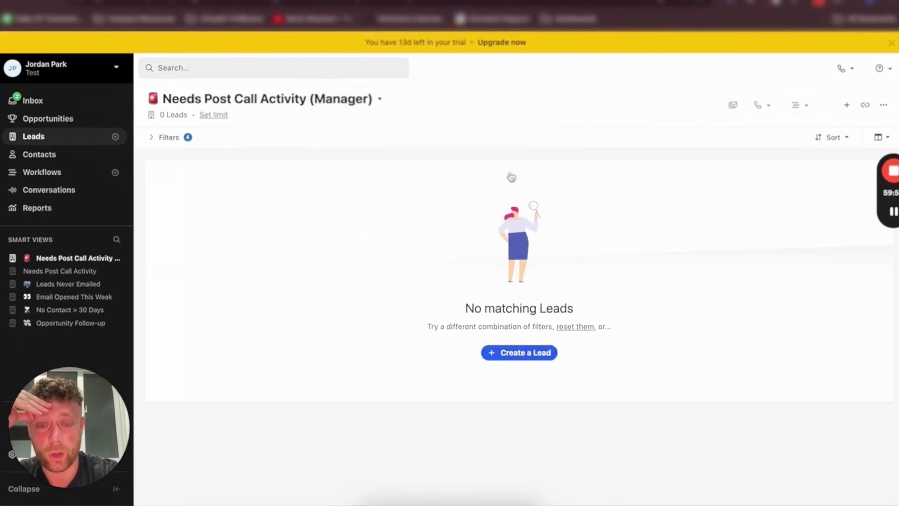
Delete the remaining default smart views so only the two Needs Post Call Activity views are left
{"action": "left_click", "coordinate": [116, 283]}
{"action": "left_click", "coordinate": [314, 240]}
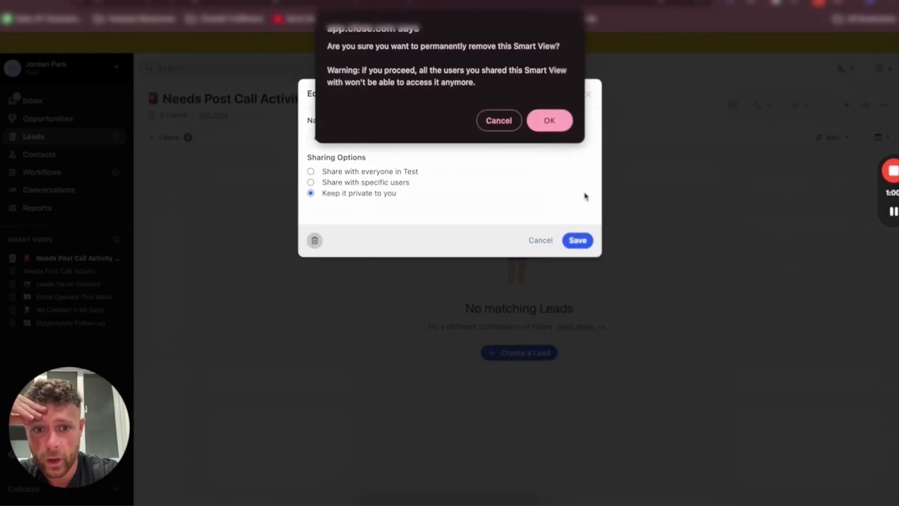
{"action": "left_click", "coordinate": [551, 118]}
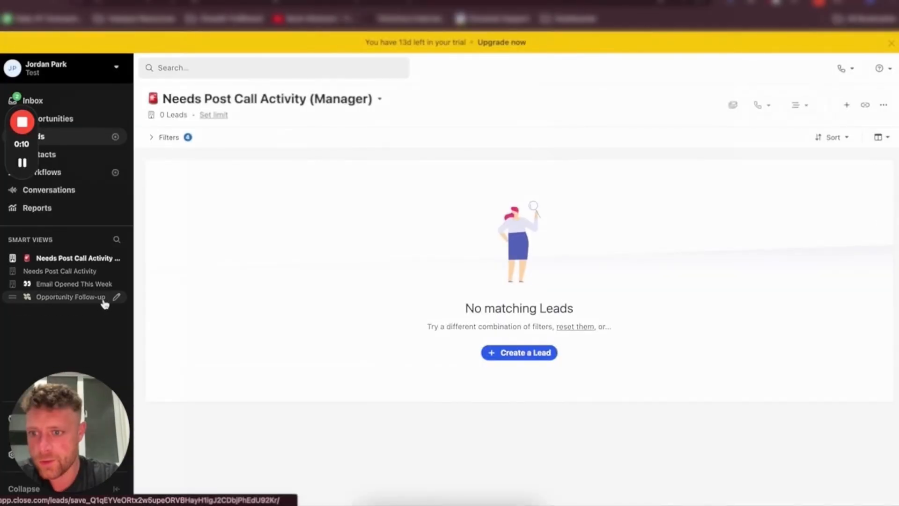
{"action": "left_click", "coordinate": [116, 297]}
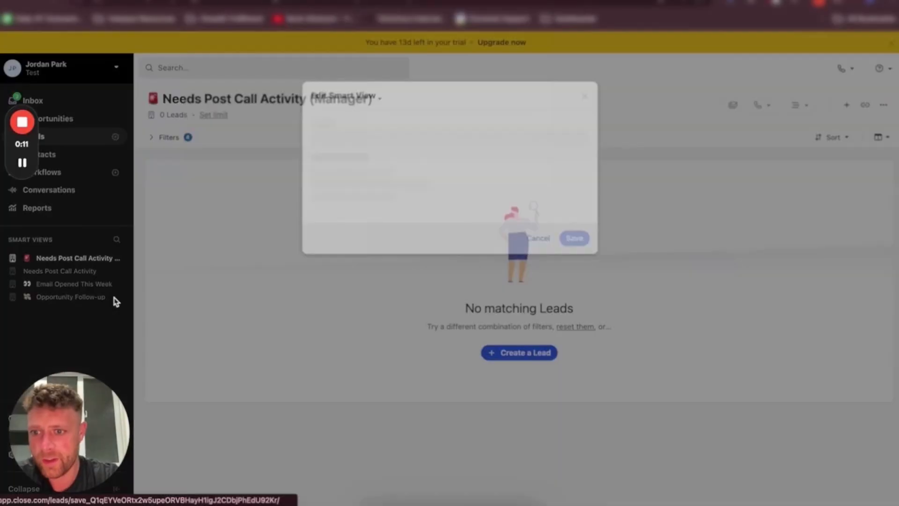
{"action": "left_click", "coordinate": [315, 241]}
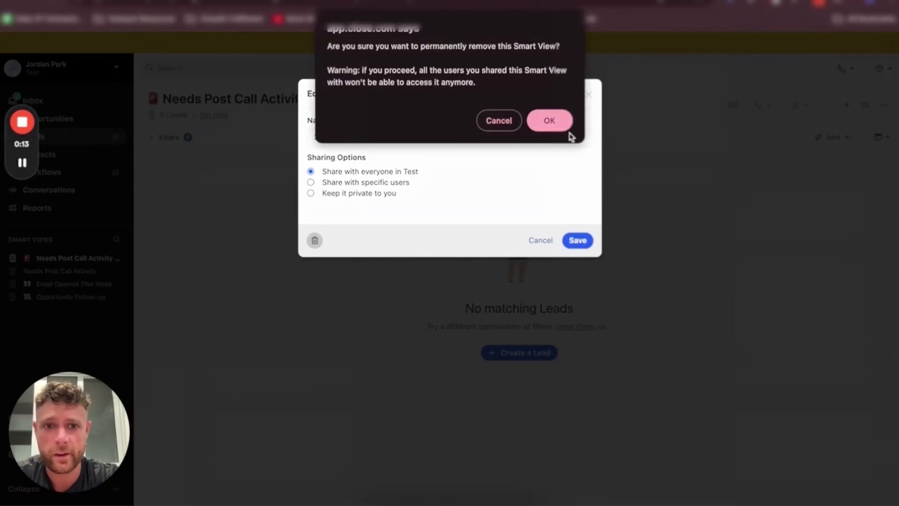
{"action": "left_click", "coordinate": [548, 120]}
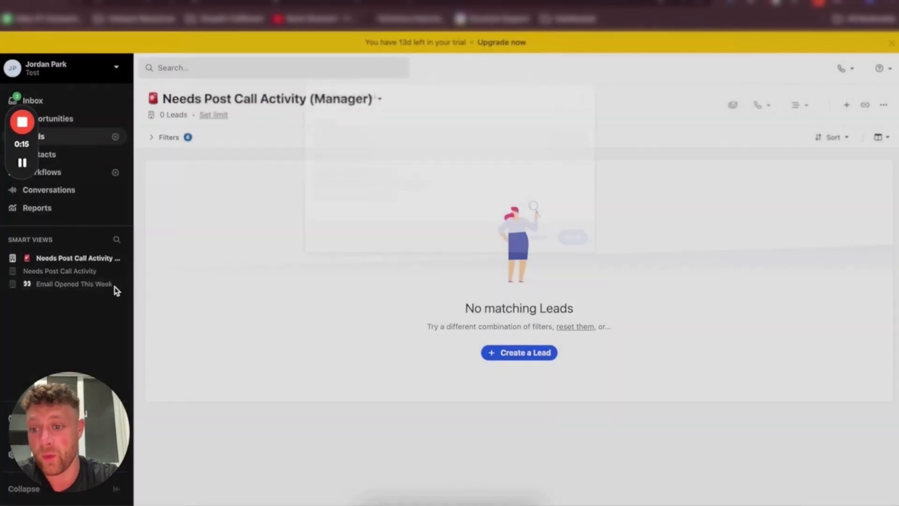
{"action": "left_click", "coordinate": [115, 285]}
{"action": "left_click", "coordinate": [315, 240]}
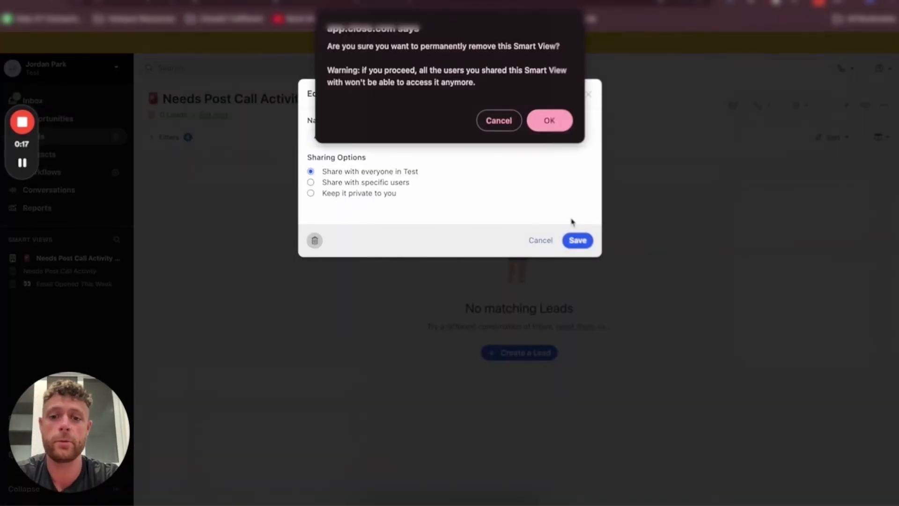
{"action": "left_click", "coordinate": [548, 121]}
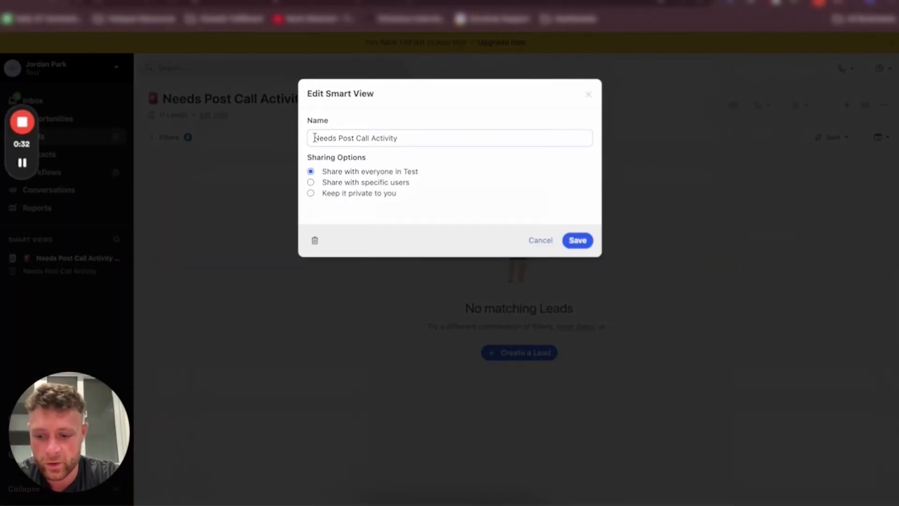
Add a blue diamond emoji in front of the Needs Post Call Activity view's name and save it
{"action": "key", "text": "ctrl+super+space"}
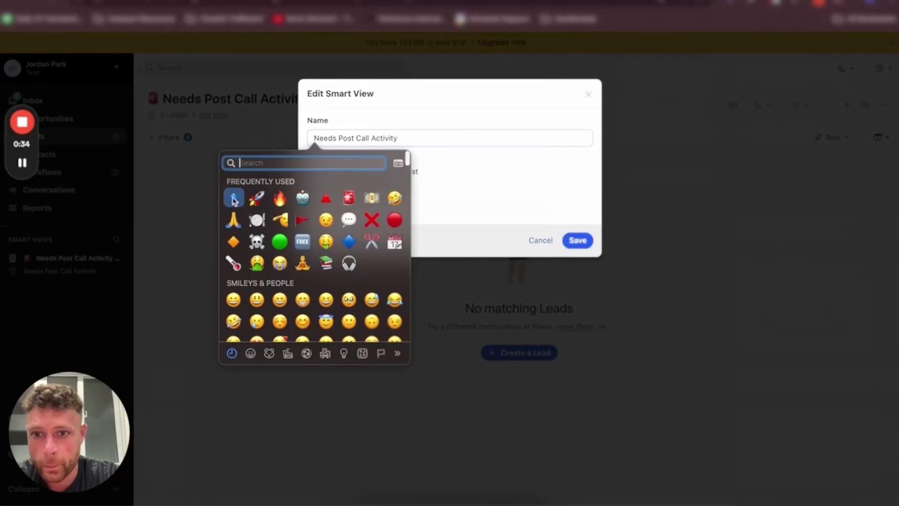
{"action": "left_click", "coordinate": [233, 201]}
{"action": "key", "text": "Return"}
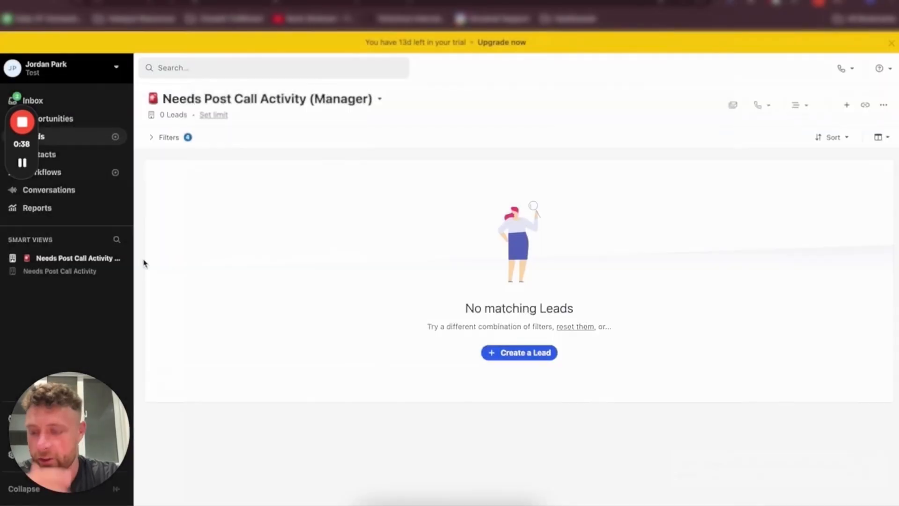
Remove the Lead Owner filter from the Needs Post Call Activity (Manager) view and save it
{"action": "left_click", "coordinate": [62, 258]}
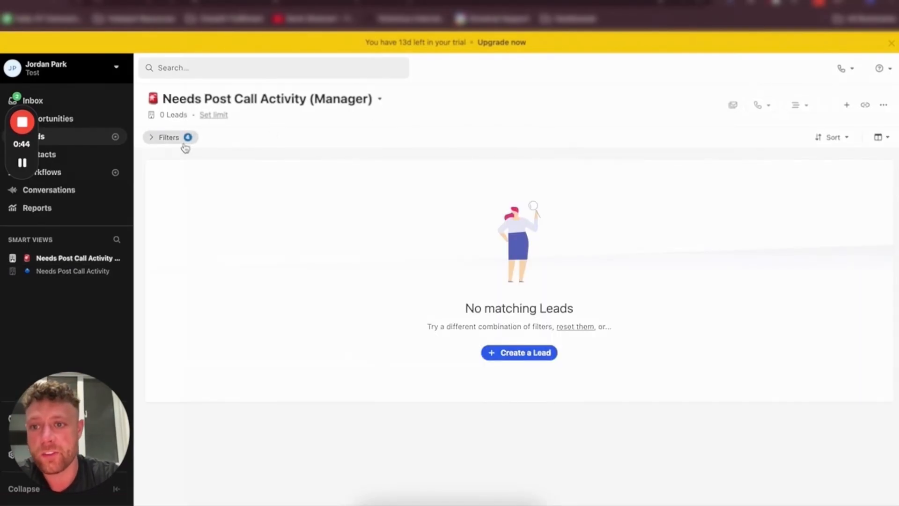
{"action": "left_click", "coordinate": [186, 138]}
{"action": "left_click", "coordinate": [336, 243]}
{"action": "left_click", "coordinate": [780, 105]}
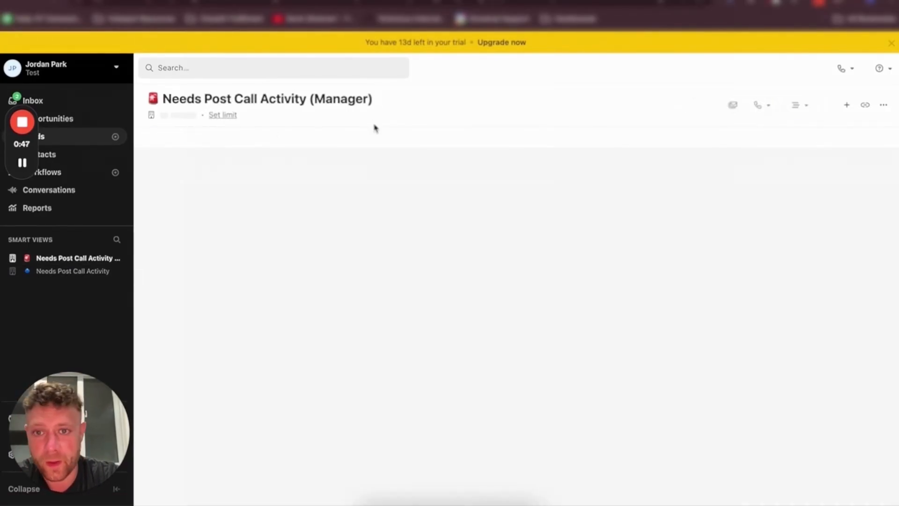
Add a Lead Owner is Me filter to the Needs Post Call Activity view and save it
{"action": "left_click", "coordinate": [66, 271]}
{"action": "left_click", "coordinate": [169, 137]}
{"action": "left_click", "coordinate": [199, 244]}
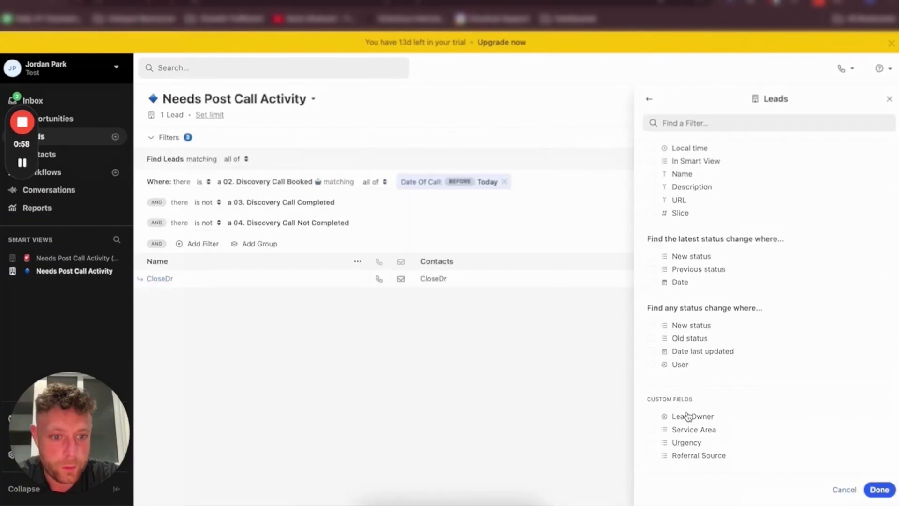
{"action": "left_click", "coordinate": [692, 417]}
{"action": "scroll", "coordinate": [690, 447], "scroll_direction": "down", "scroll_amount": 2}
{"action": "left_click", "coordinate": [695, 409]}
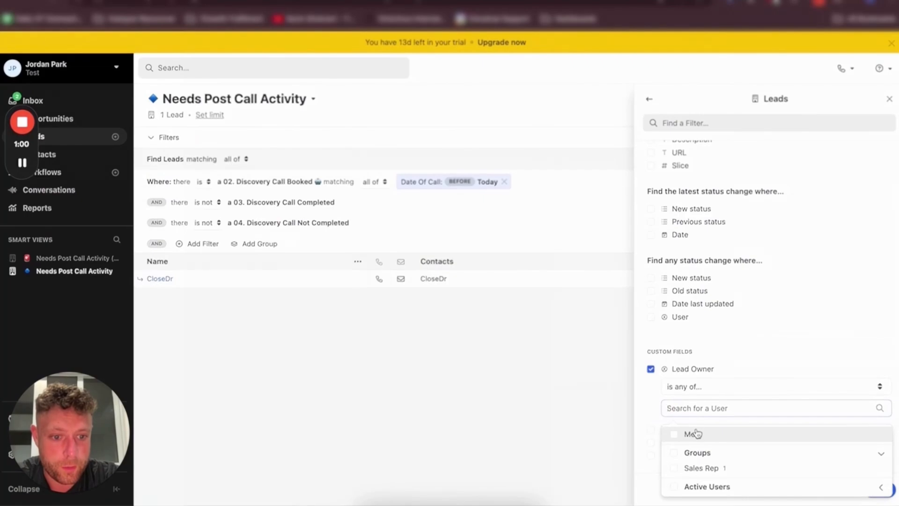
{"action": "left_click", "coordinate": [695, 434]}
{"action": "left_click", "coordinate": [782, 105]}
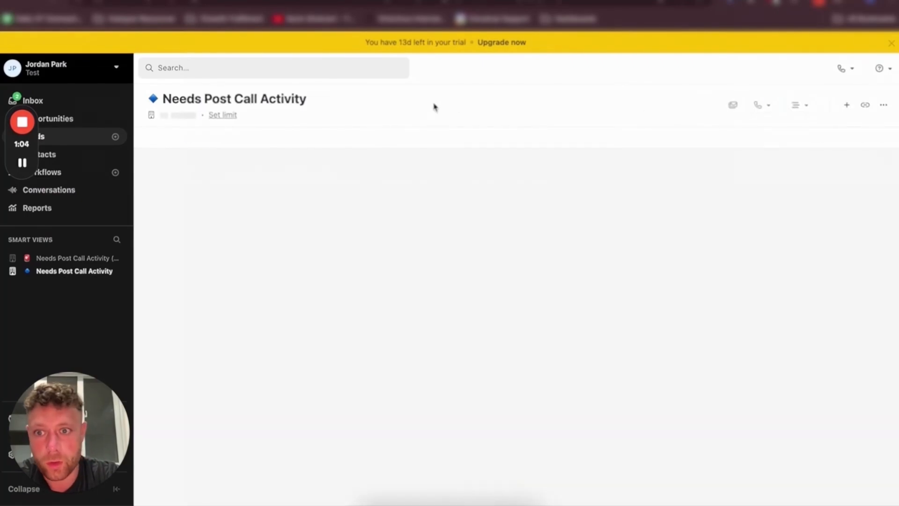
Open the CloseDr lead from the manager view and start a 03. Discovery Call Completed activity on it
{"action": "left_click", "coordinate": [65, 259]}
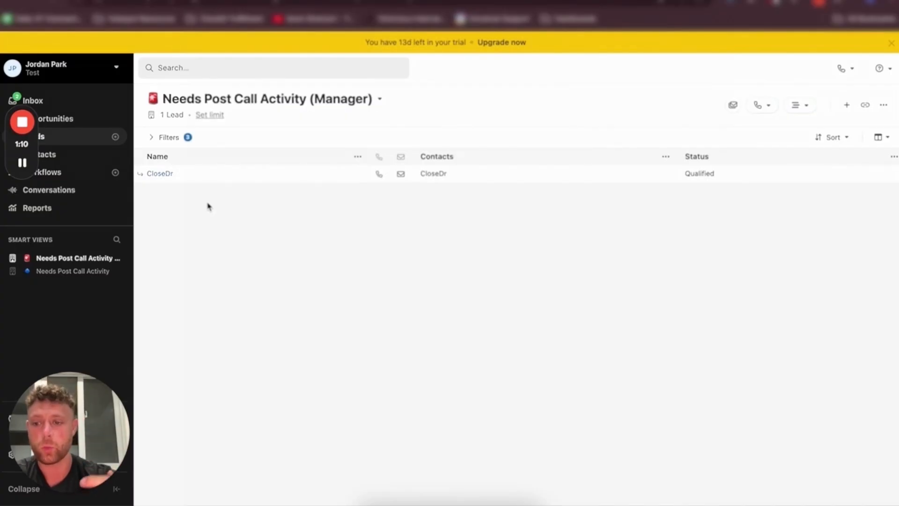
{"action": "left_click", "coordinate": [166, 175]}
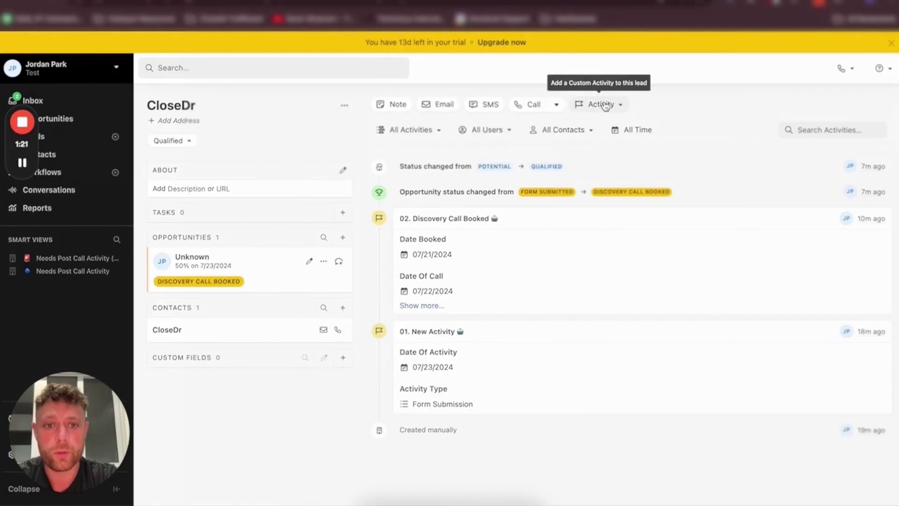
{"action": "left_click", "coordinate": [599, 106]}
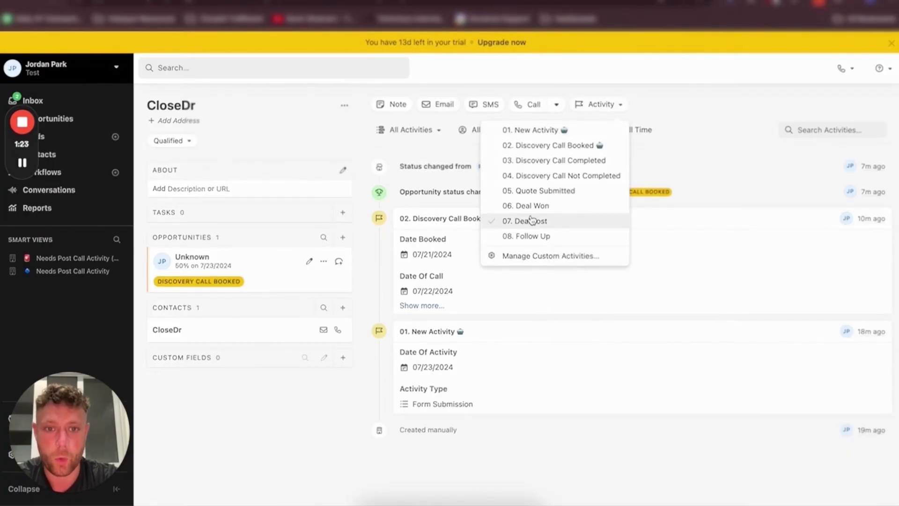
{"action": "left_click", "coordinate": [541, 162]}
Set the activity's Lead Owner to the current user and its Date Of Call to 07/22/2024
{"action": "left_click", "coordinate": [433, 206]}
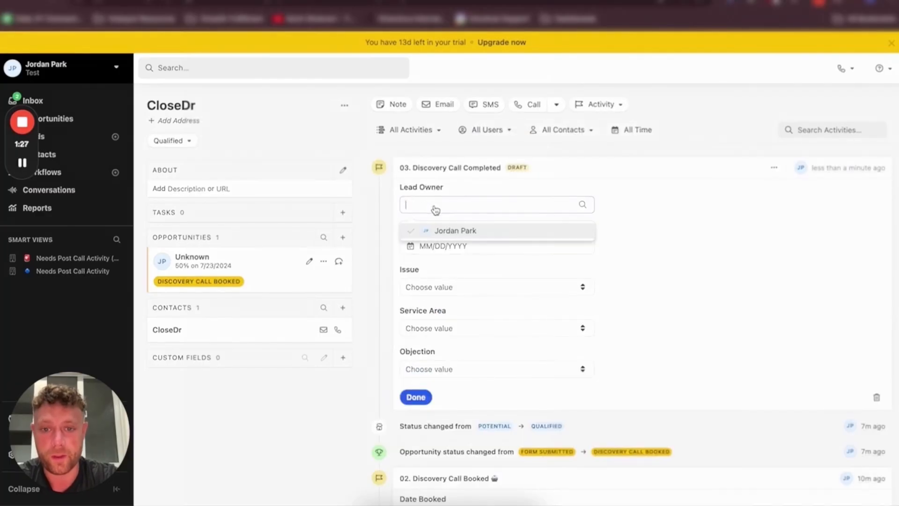
{"action": "left_click", "coordinate": [452, 236]}
{"action": "left_click", "coordinate": [449, 245]}
{"action": "left_click", "coordinate": [450, 361]}
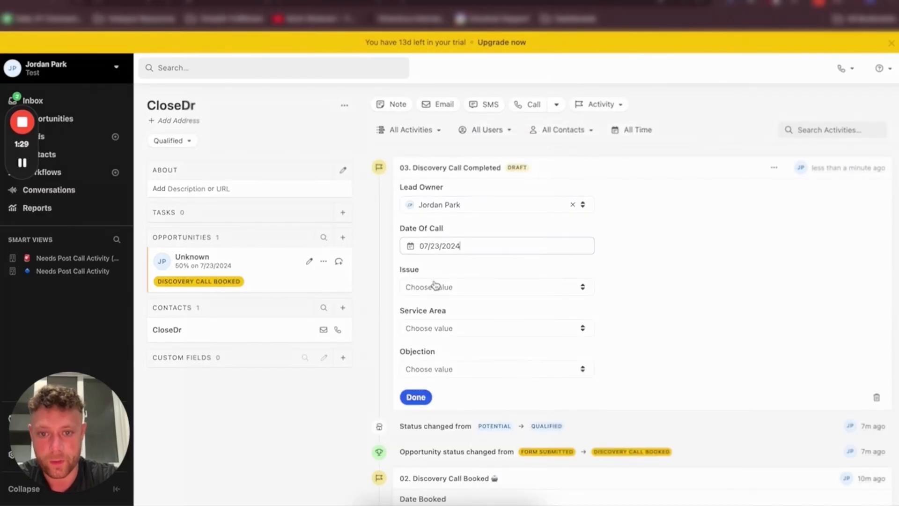
{"action": "scroll", "coordinate": [403, 291], "scroll_direction": "down", "scroll_amount": 3}
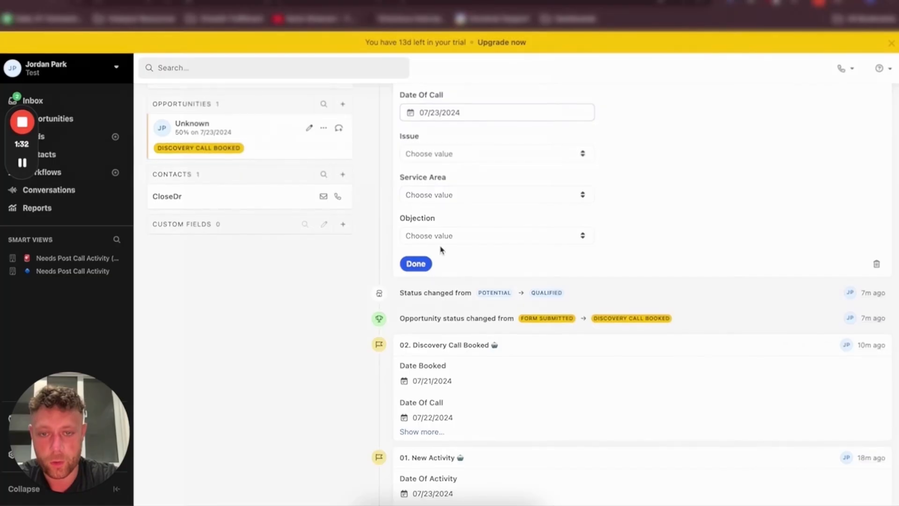
{"action": "scroll", "coordinate": [441, 258], "scroll_direction": "up", "scroll_amount": 1}
{"action": "left_click", "coordinate": [440, 127]}
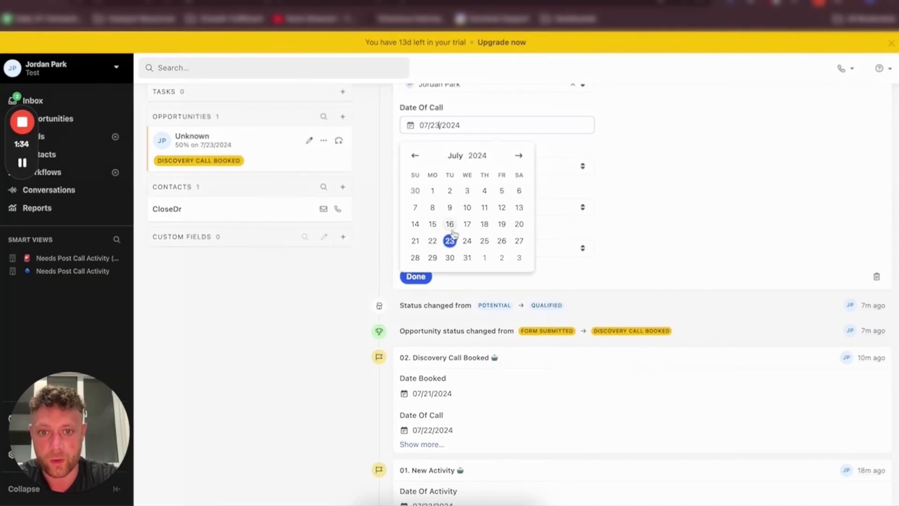
{"action": "left_click", "coordinate": [436, 240]}
Set Issue to Sink, Service Area to Scottsdale and Objection to Too Expensive, and finish the activity
{"action": "left_click", "coordinate": [418, 167]}
{"action": "left_click", "coordinate": [423, 209]}
{"action": "left_click", "coordinate": [426, 208]}
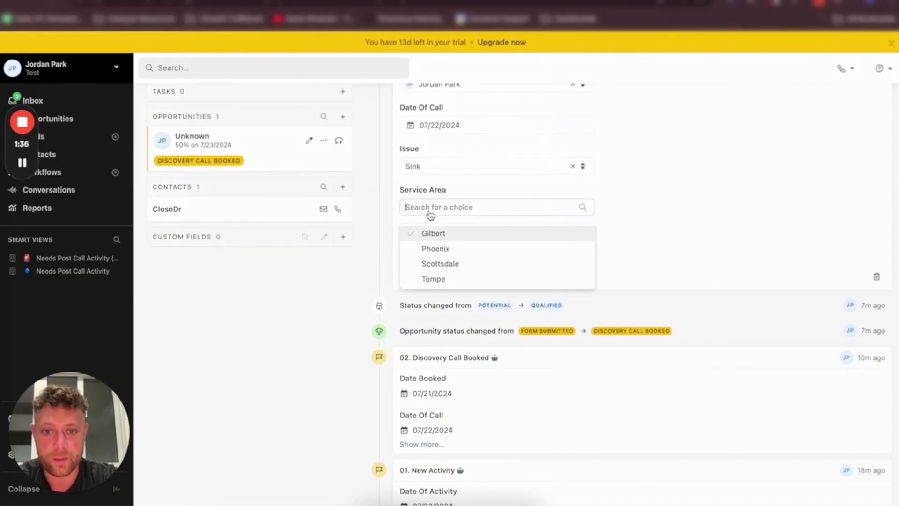
{"action": "left_click", "coordinate": [443, 261]}
{"action": "left_click", "coordinate": [461, 248]}
{"action": "left_click", "coordinate": [463, 303]}
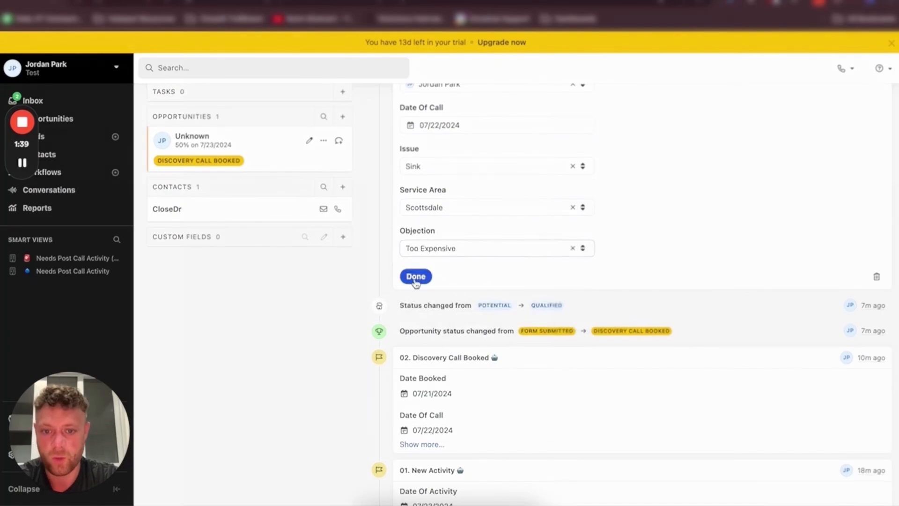
{"action": "left_click", "coordinate": [416, 276]}
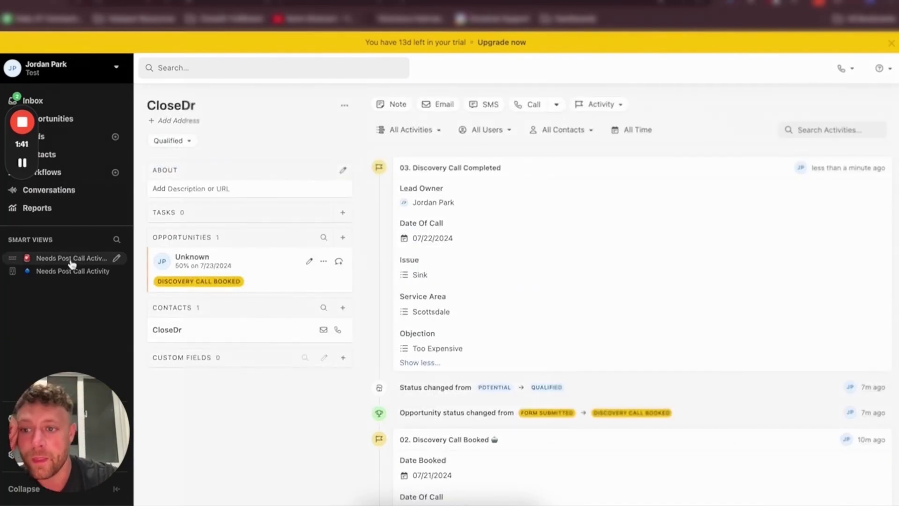
{"action": "left_click", "coordinate": [71, 258]}
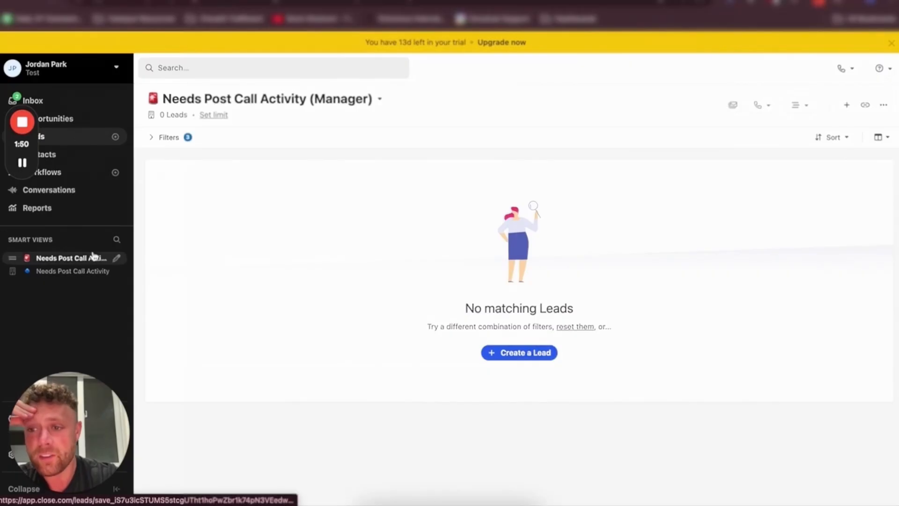
{"action": "left_click", "coordinate": [76, 142]}
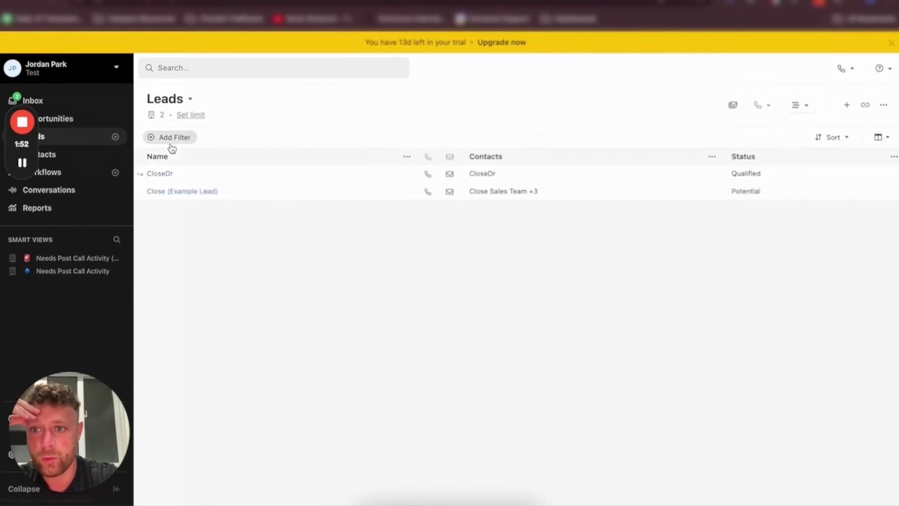
{"action": "left_click", "coordinate": [172, 139]}
{"action": "left_click", "coordinate": [688, 469]}
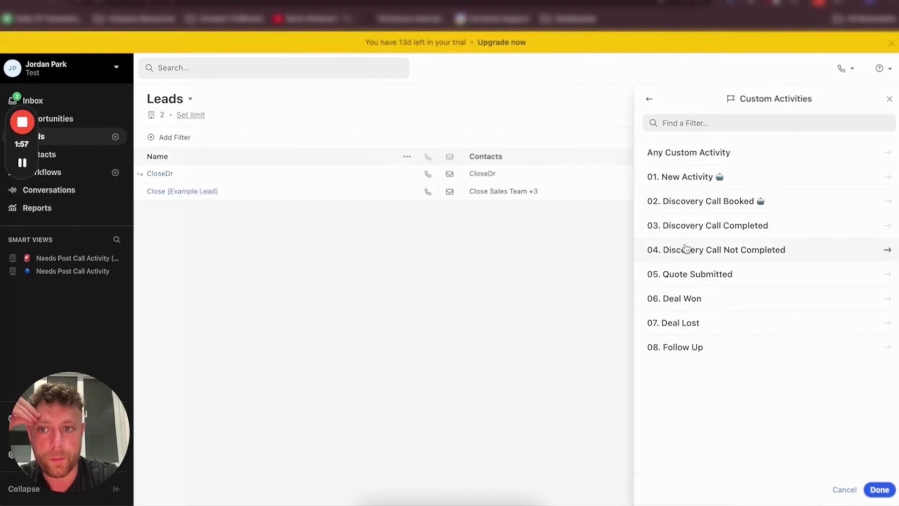
{"action": "left_click", "coordinate": [178, 183]}
Filter leads to those with a 05. Quote Submitted activity whose Valid Through date is before today
{"action": "left_click", "coordinate": [169, 138]}
{"action": "left_click", "coordinate": [687, 469]}
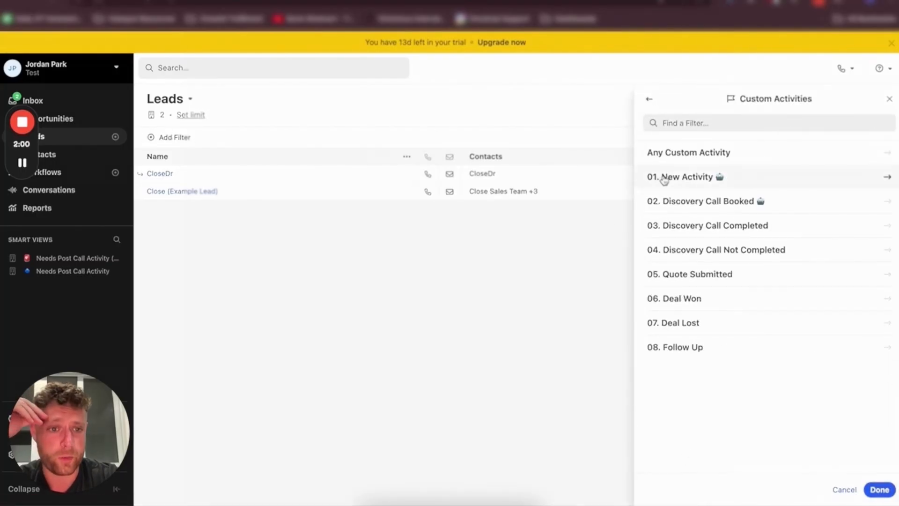
{"action": "left_click", "coordinate": [690, 277]}
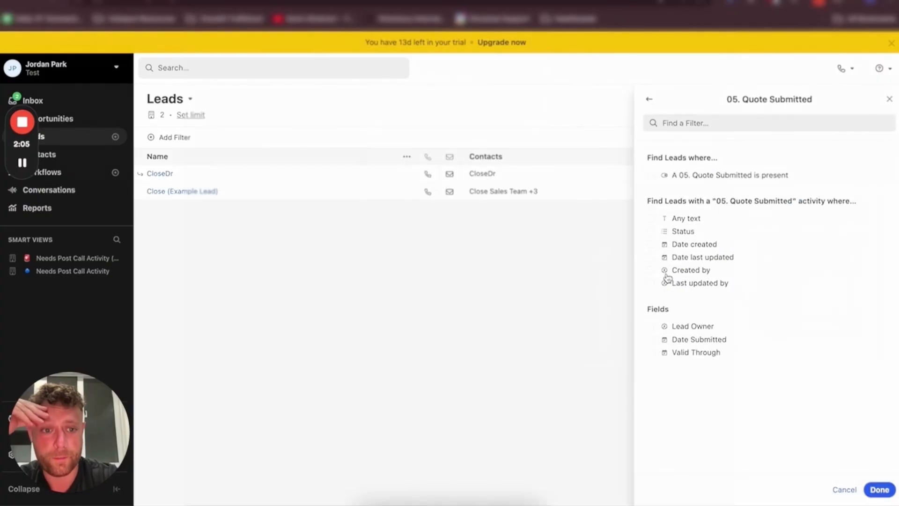
{"action": "left_click", "coordinate": [682, 176]}
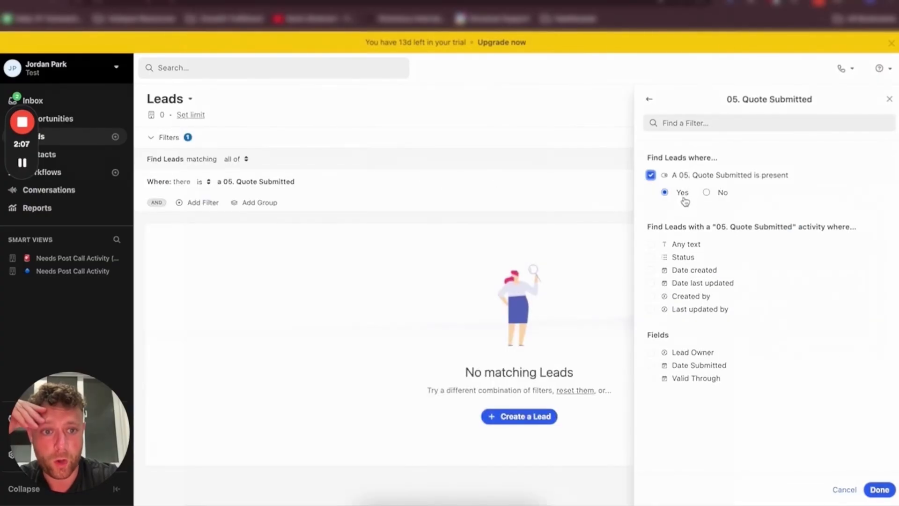
{"action": "left_click", "coordinate": [680, 378]}
{"action": "left_click", "coordinate": [685, 398]}
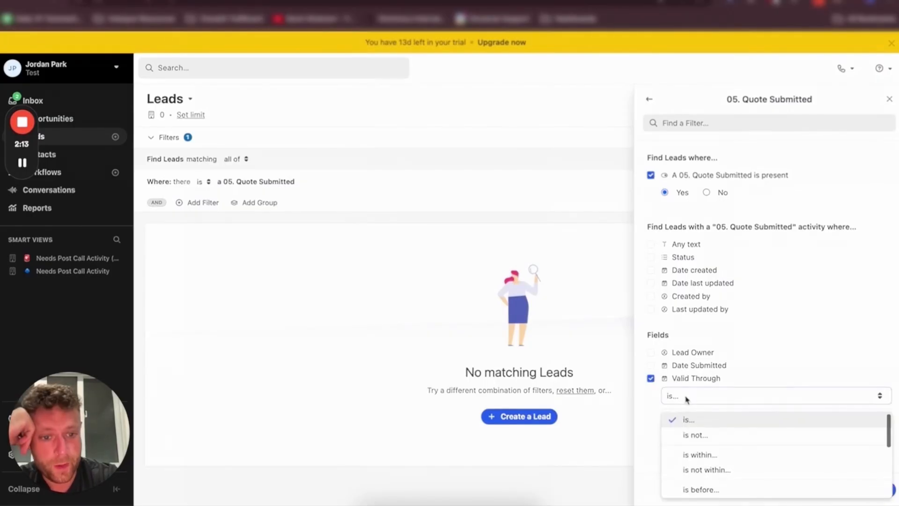
{"action": "left_click", "coordinate": [693, 487]}
{"action": "left_click", "coordinate": [703, 420]}
{"action": "left_click", "coordinate": [695, 464]}
{"action": "left_click", "coordinate": [877, 489]}
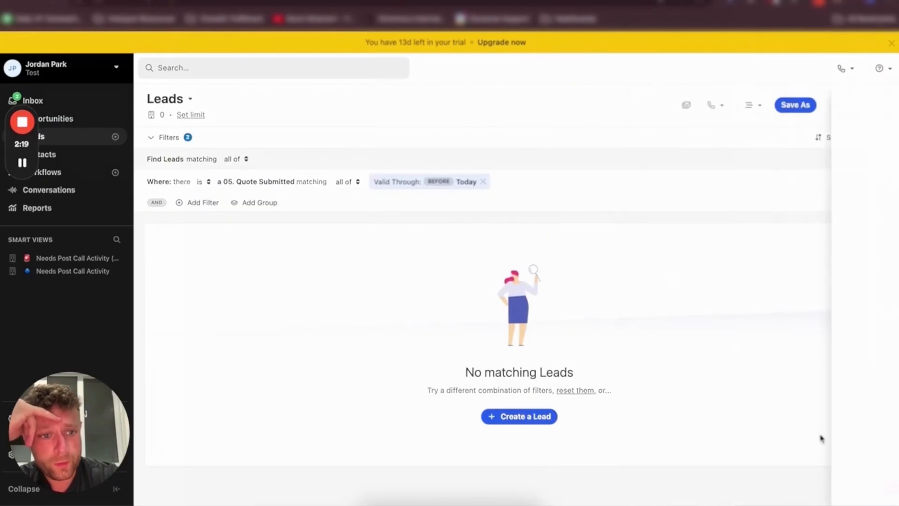
Save the filtered list as a private smart view named Proposal Past Due with an emoji prefix
{"action": "left_click", "coordinate": [794, 106]}
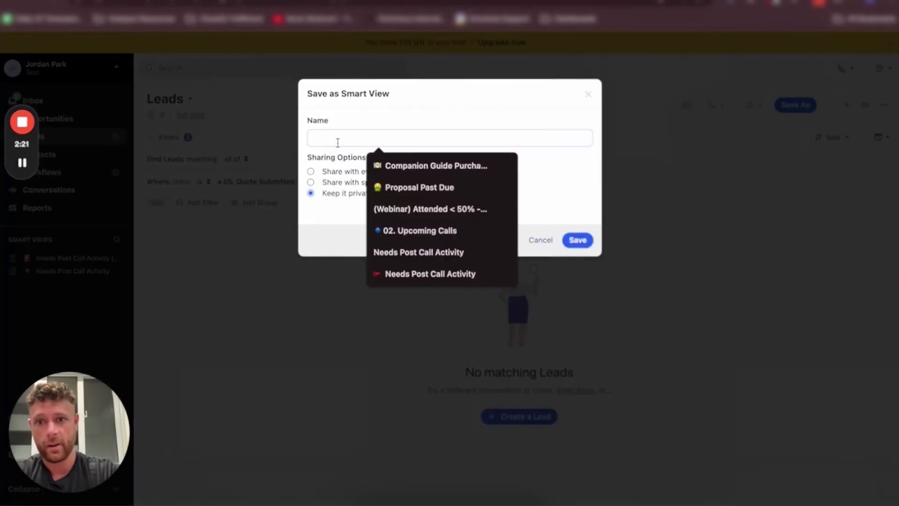
{"action": "type", "text": "Proposal Past Due"}
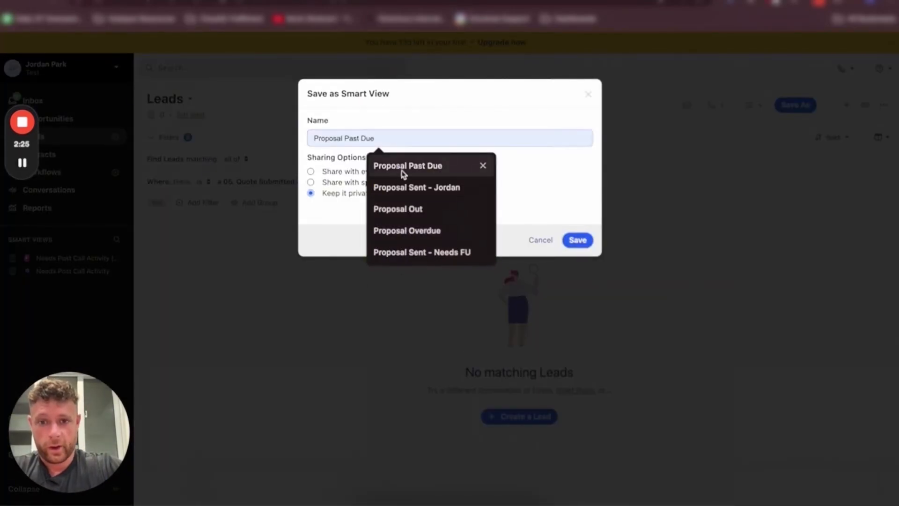
{"action": "left_click", "coordinate": [401, 167]}
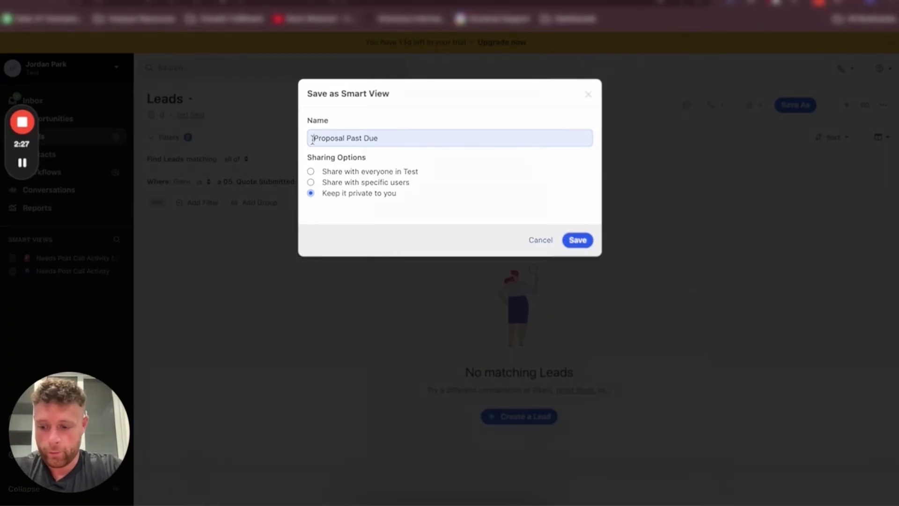
{"action": "key", "text": "ctrl+super+space"}
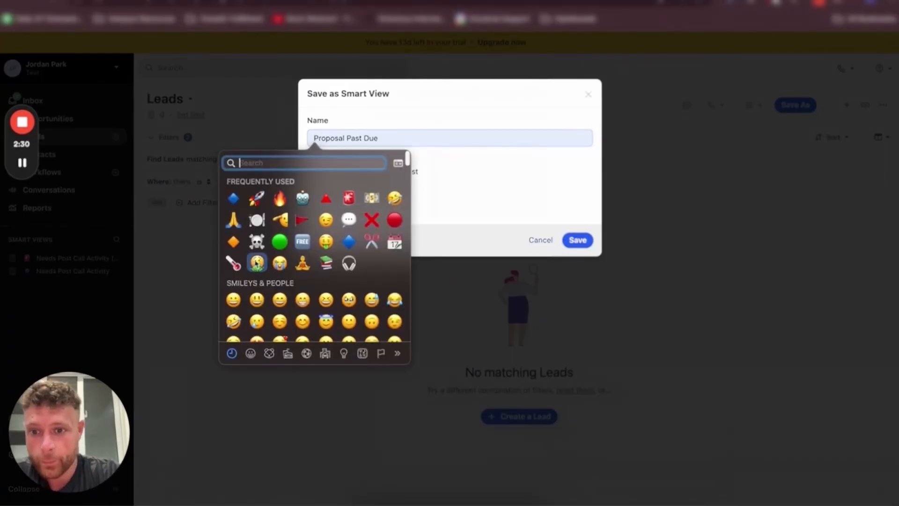
{"action": "left_click", "coordinate": [257, 262]}
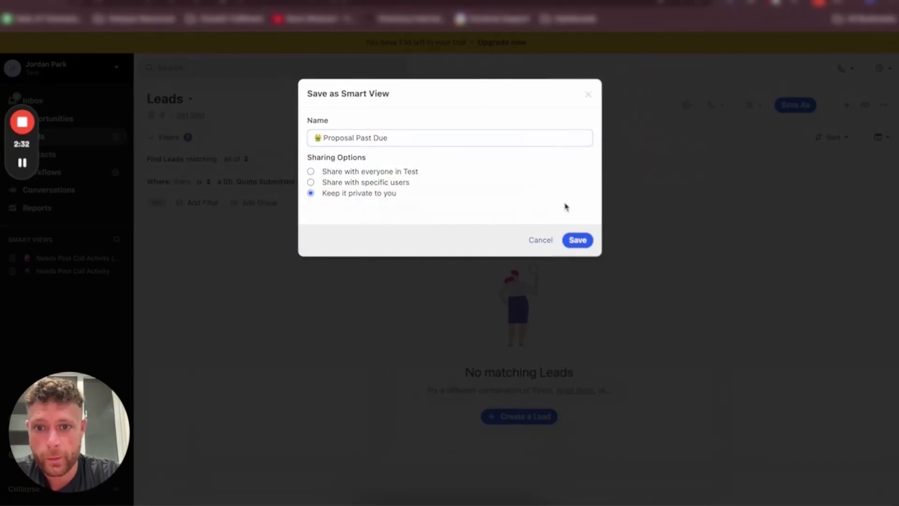
{"action": "left_click", "coordinate": [577, 240]}
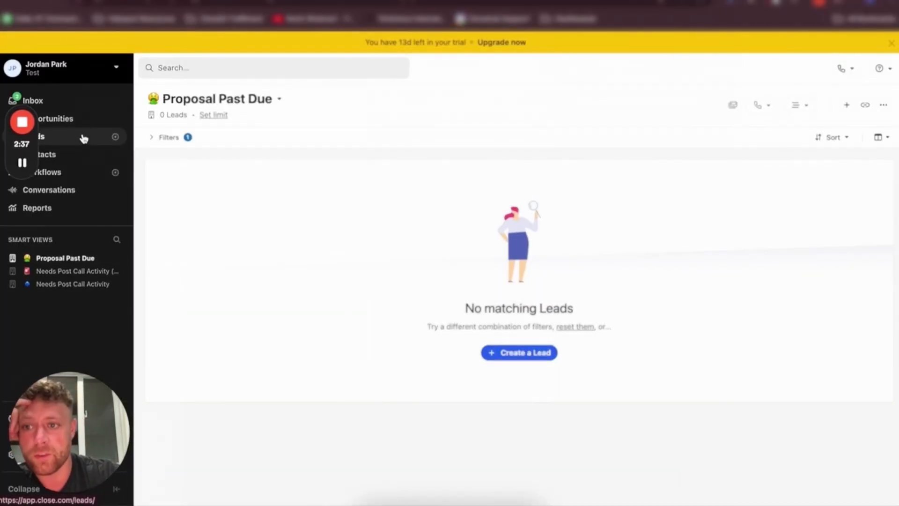
Open the CloseDr lead and start a 05. Quote Submitted activity on it
{"action": "left_click", "coordinate": [61, 136]}
{"action": "left_click", "coordinate": [159, 174]}
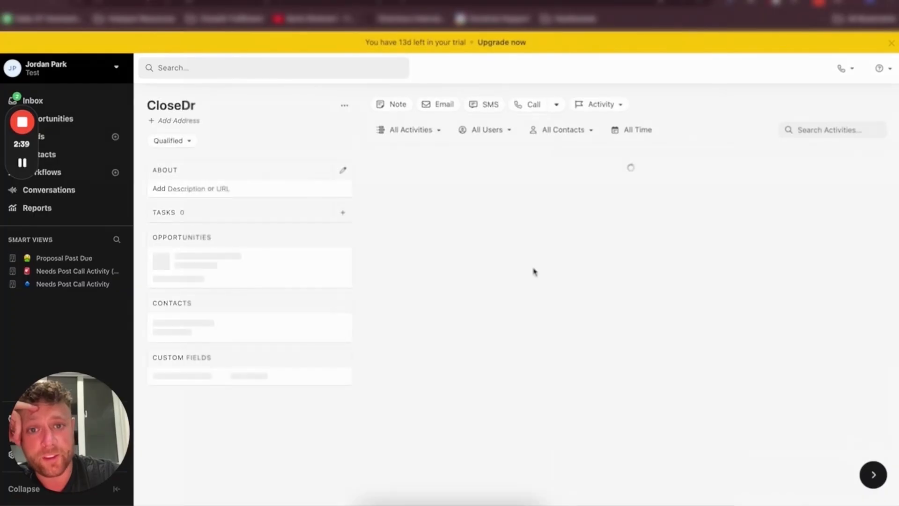
{"action": "left_click", "coordinate": [607, 105]}
{"action": "left_click", "coordinate": [543, 191]}
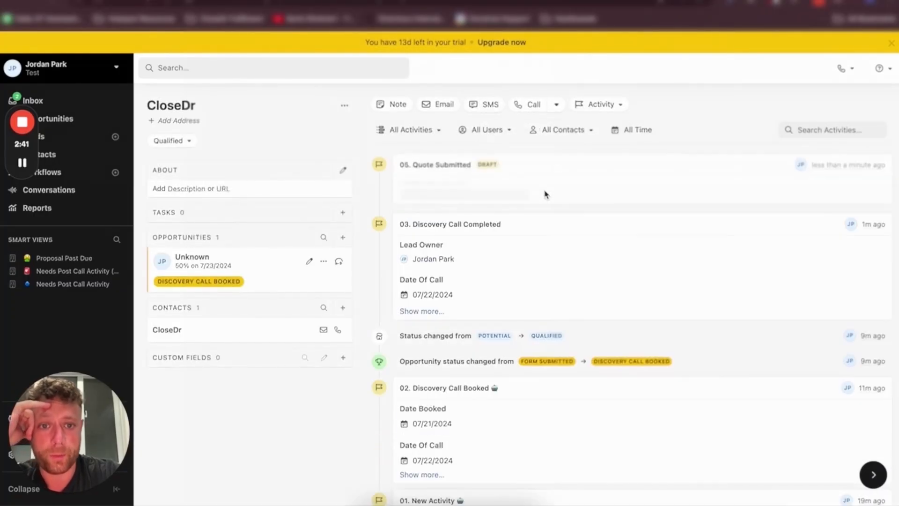
Set the quote's Lead Owner to the current user, Date Submitted and Valid Through to 07/22/2024, and finish it
{"action": "left_click", "coordinate": [438, 207]}
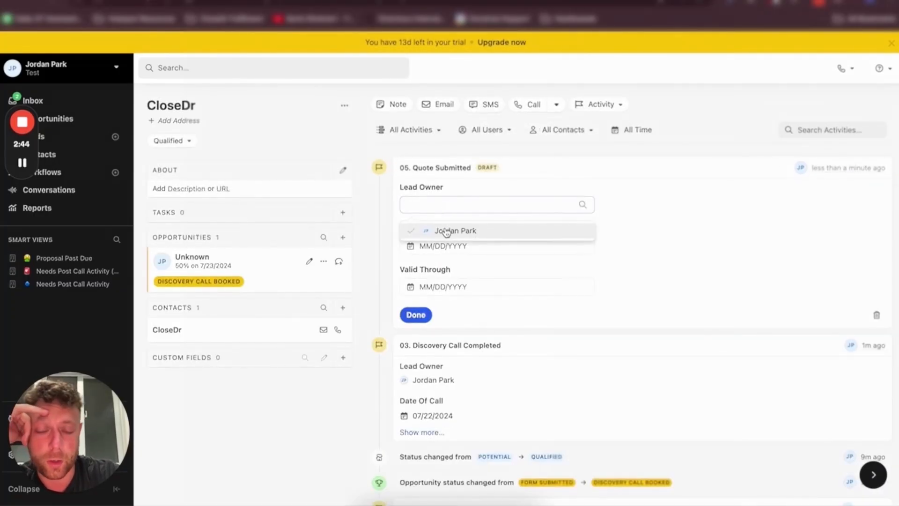
{"action": "left_click", "coordinate": [447, 230]}
{"action": "left_click", "coordinate": [431, 243]}
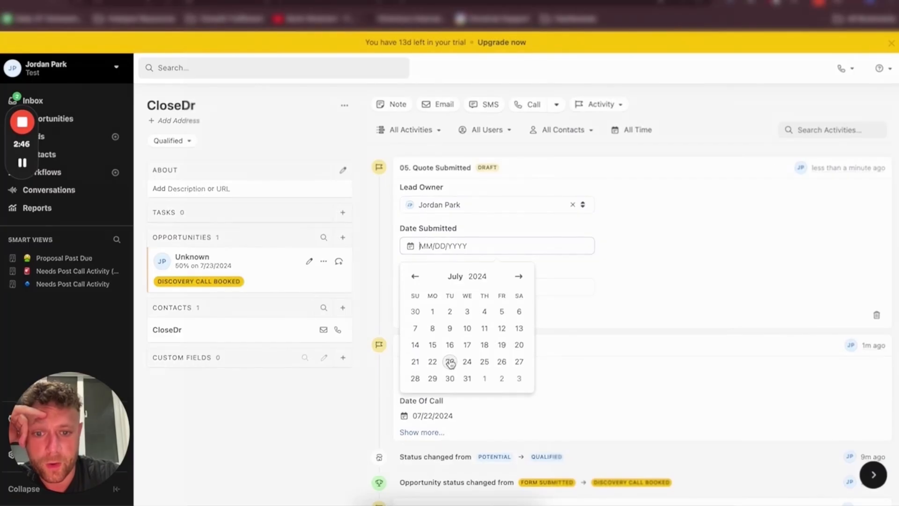
{"action": "left_click", "coordinate": [434, 361]}
{"action": "left_click", "coordinate": [438, 287]}
{"action": "left_click", "coordinate": [435, 402]}
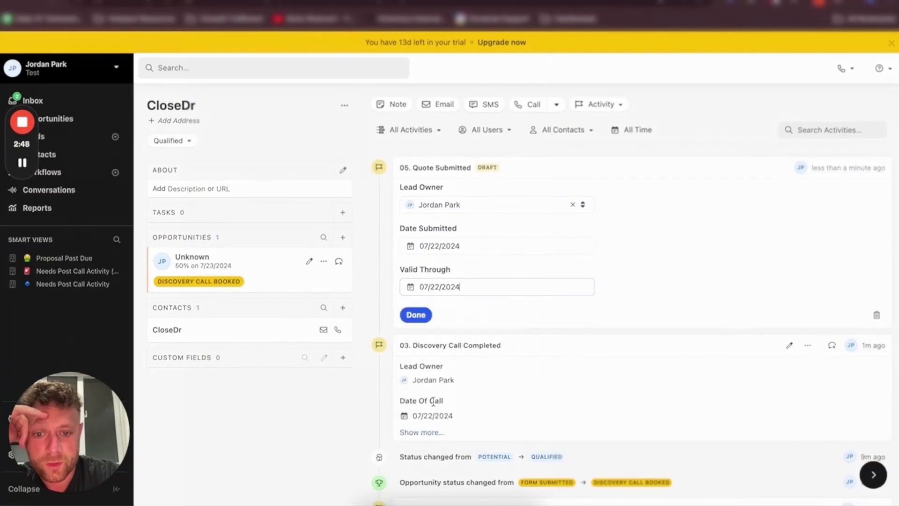
{"action": "left_click", "coordinate": [415, 315]}
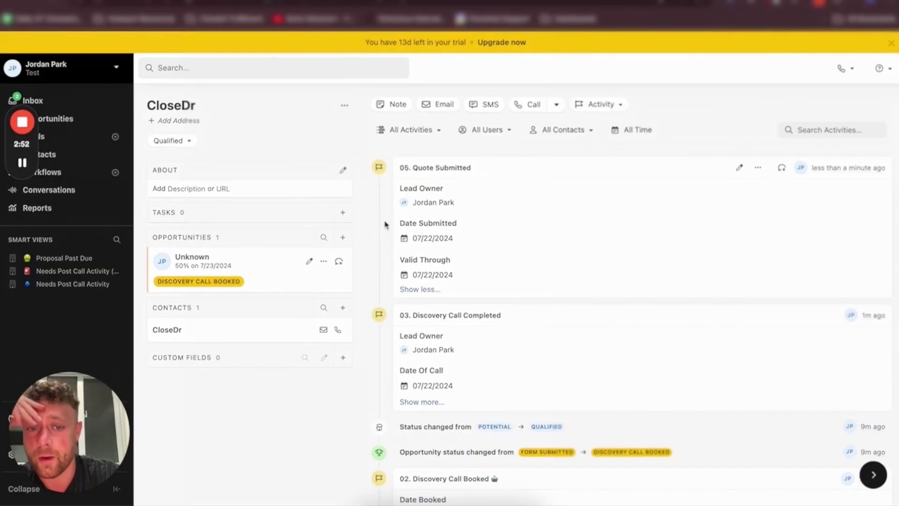
Change the CloseDr quote activity's Valid Through date to 07/21/2024 and recheck the Proposal Past Due view
{"action": "left_click", "coordinate": [72, 258]}
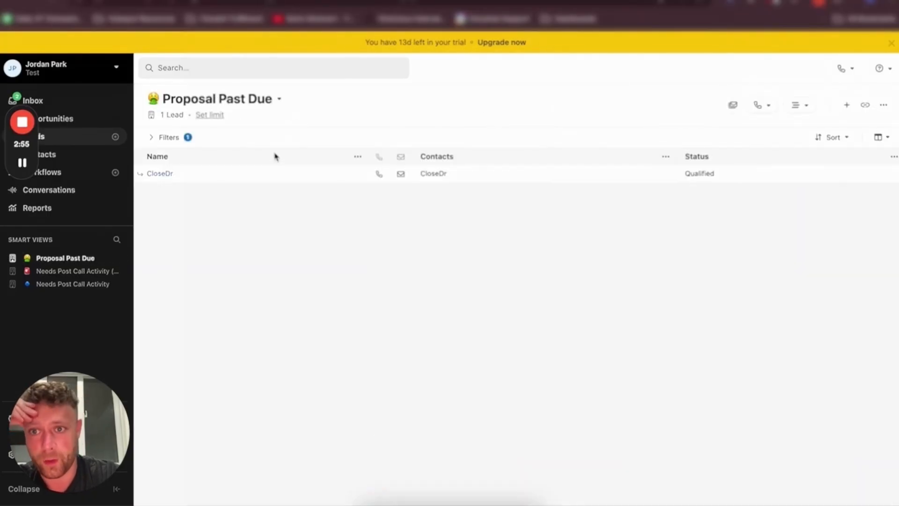
{"action": "left_click", "coordinate": [157, 174]}
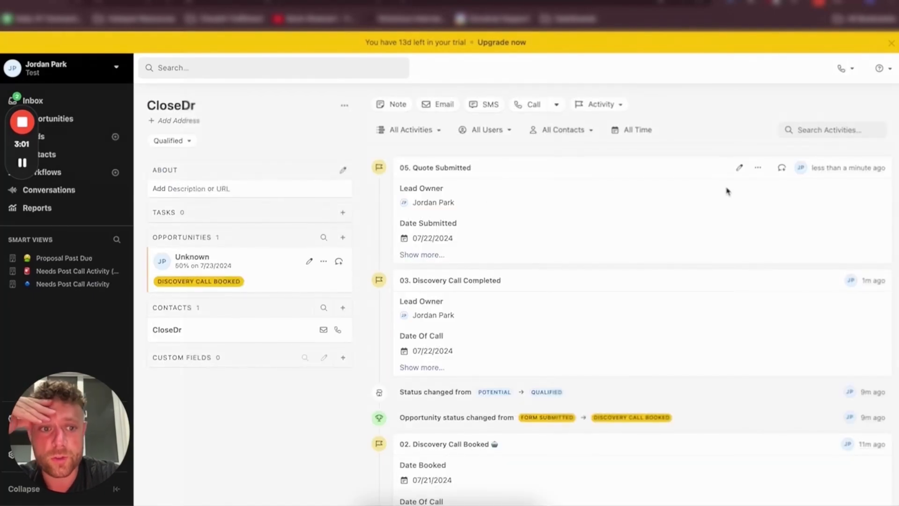
{"action": "left_click", "coordinate": [739, 168]}
{"action": "left_click", "coordinate": [461, 292]}
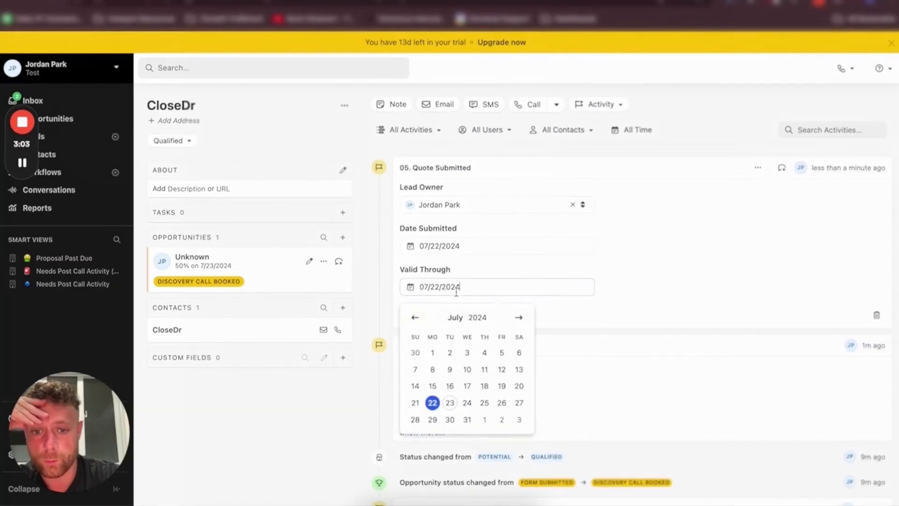
{"action": "left_click", "coordinate": [415, 403]}
{"action": "left_click", "coordinate": [415, 315]}
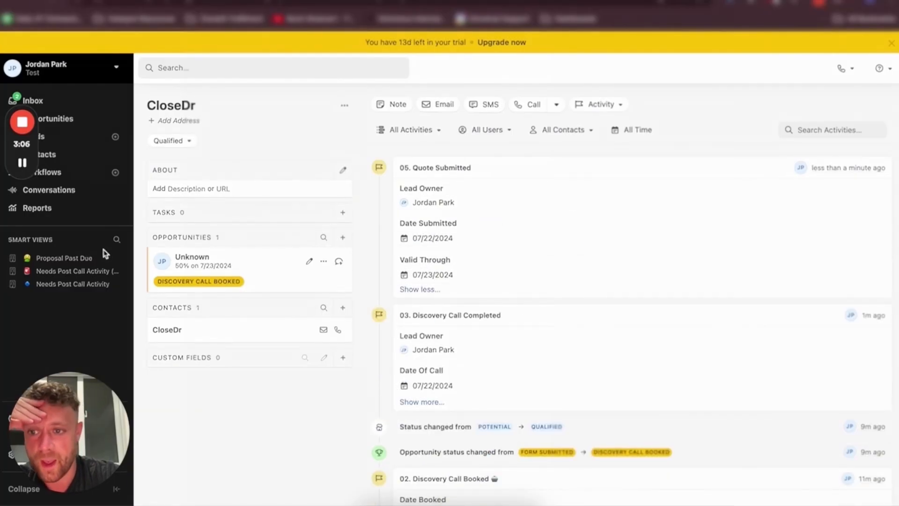
{"action": "left_click", "coordinate": [89, 258]}
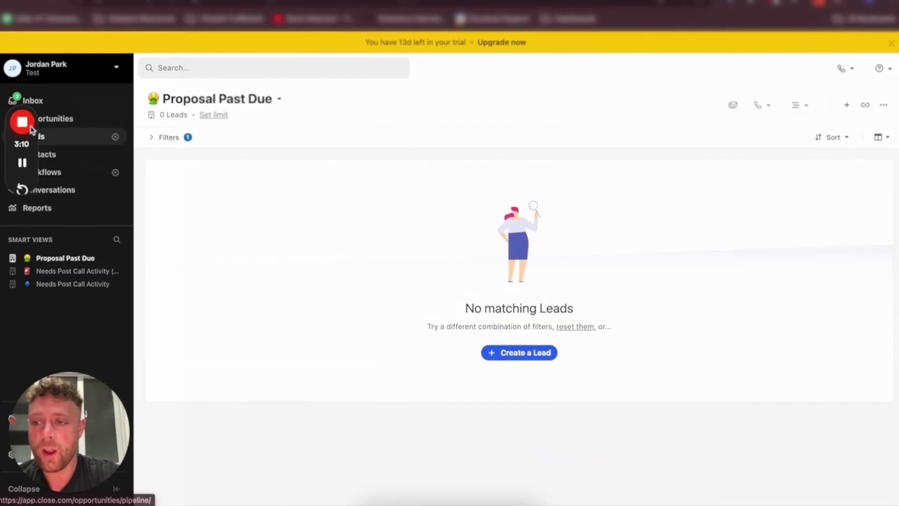
{"action": "mouse_move", "coordinate": [21, 106]}
{"action": "left_click_drag", "start_coordinate": [21, 106], "coordinate": [20, 233]}
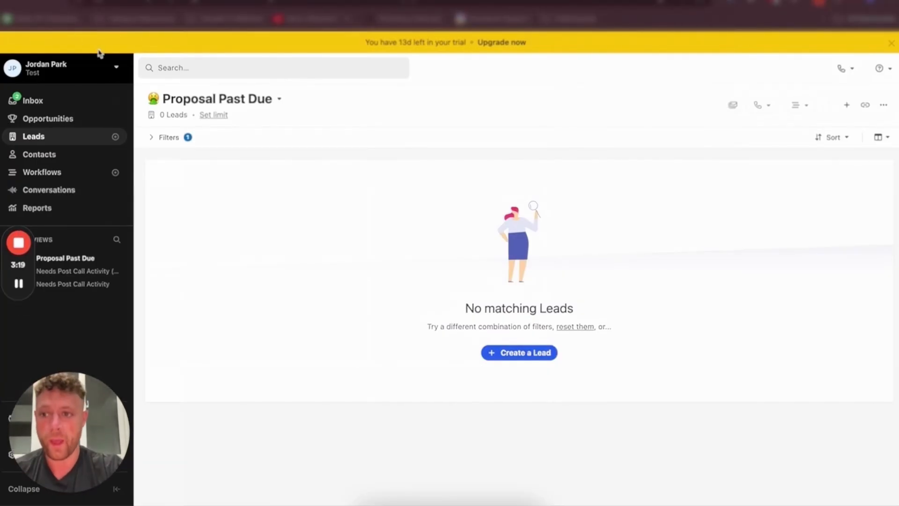
Start a new lead filter requiring a 04. Discovery Call Not Completed activity
{"action": "left_click", "coordinate": [56, 139]}
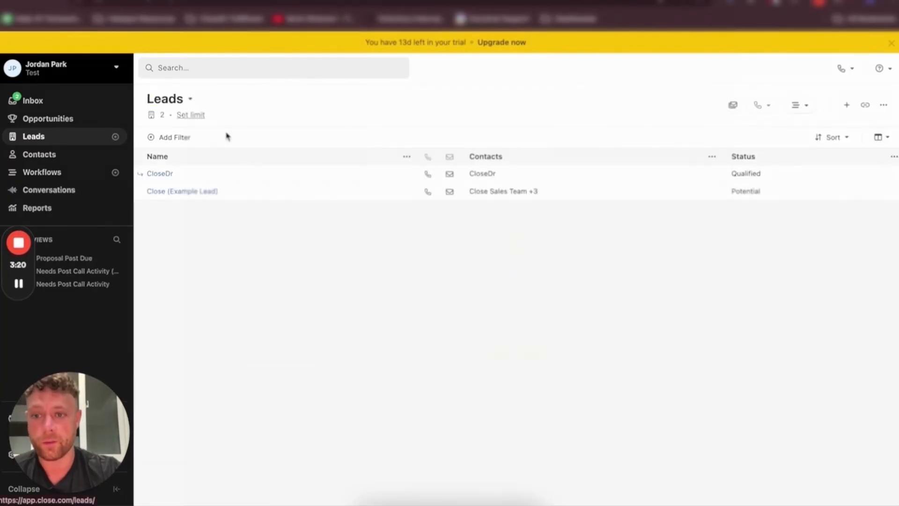
{"action": "left_click", "coordinate": [180, 137]}
{"action": "left_click", "coordinate": [686, 469]}
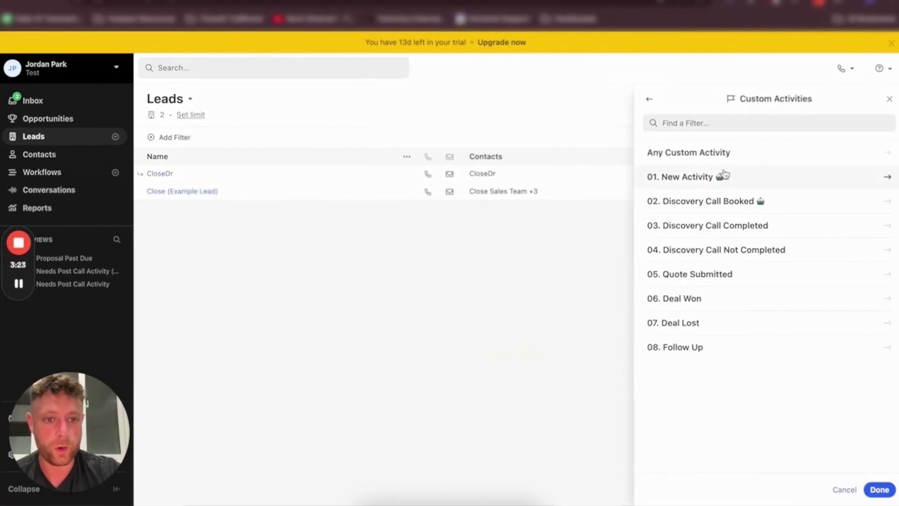
{"action": "left_click", "coordinate": [698, 248]}
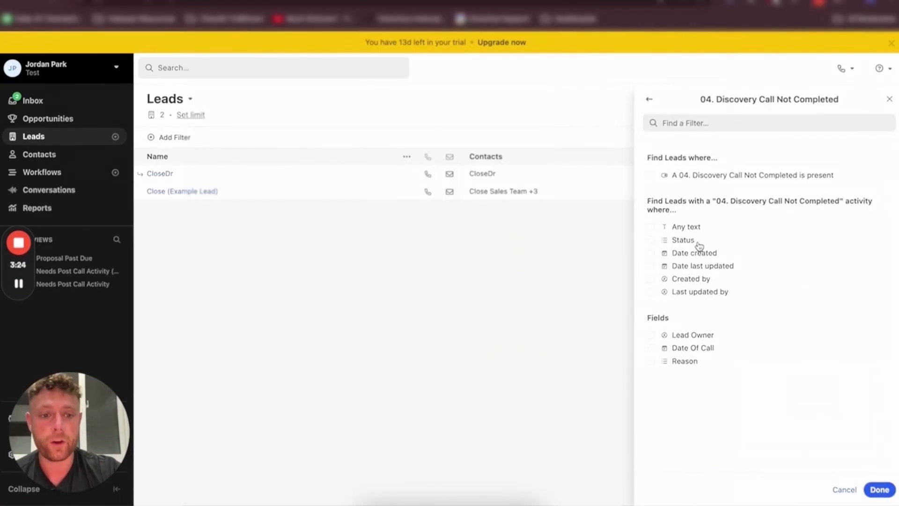
{"action": "left_click", "coordinate": [680, 177]}
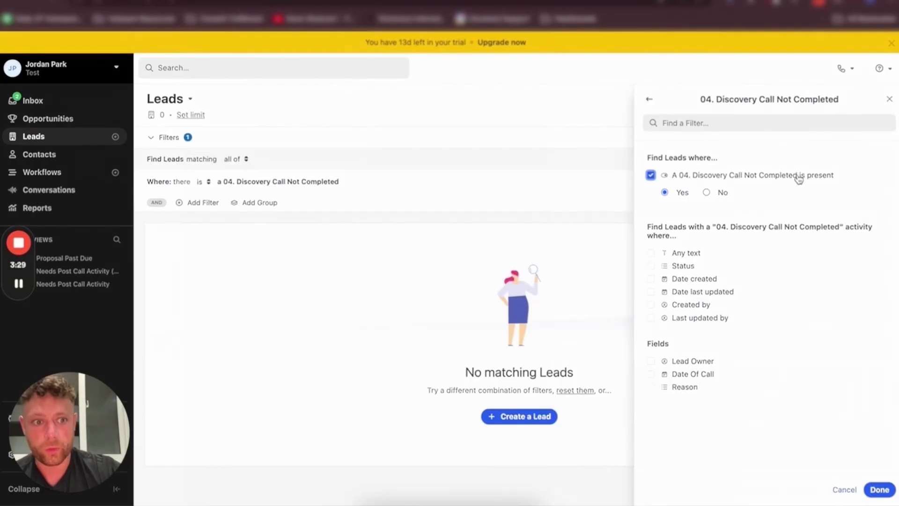
Restrict that activity filter's Date Of Call to last week
{"action": "left_click", "coordinate": [684, 374]}
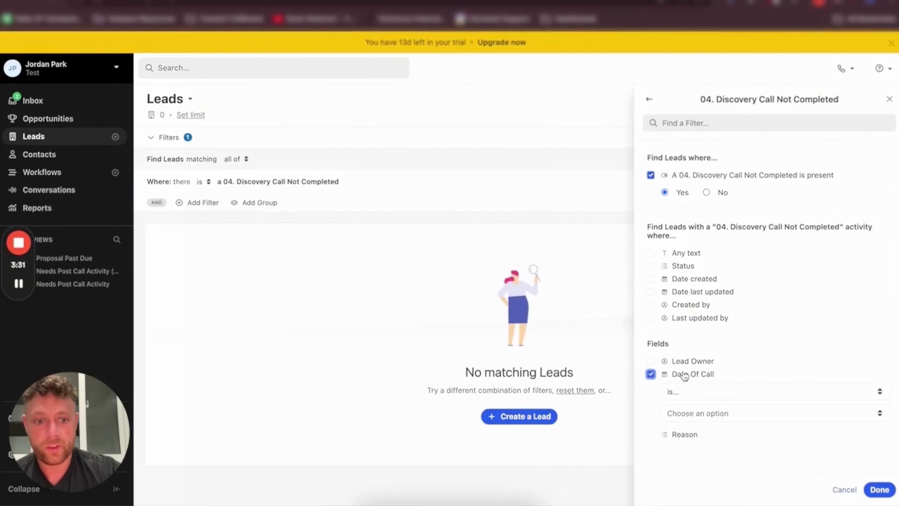
{"action": "left_click", "coordinate": [682, 393]}
{"action": "scroll", "coordinate": [707, 440], "scroll_direction": "down", "scroll_amount": 5}
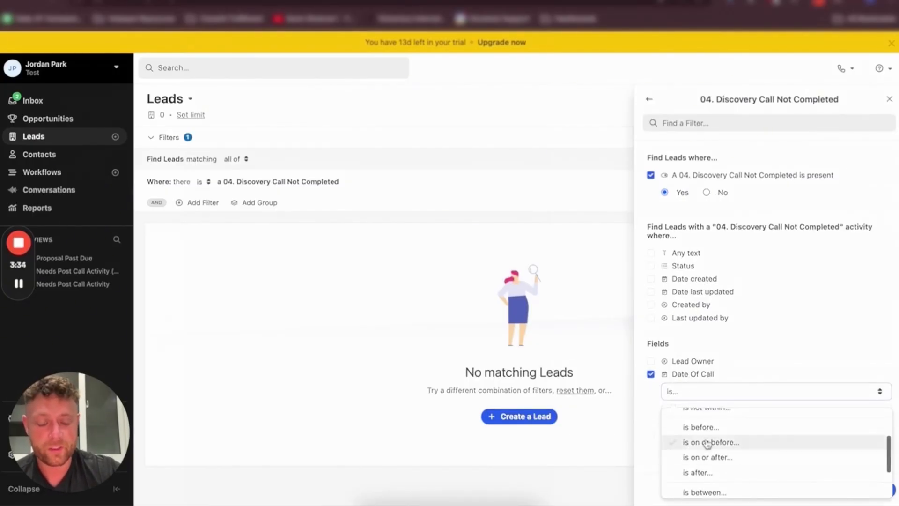
{"action": "scroll", "coordinate": [716, 459], "scroll_direction": "up", "scroll_amount": 5}
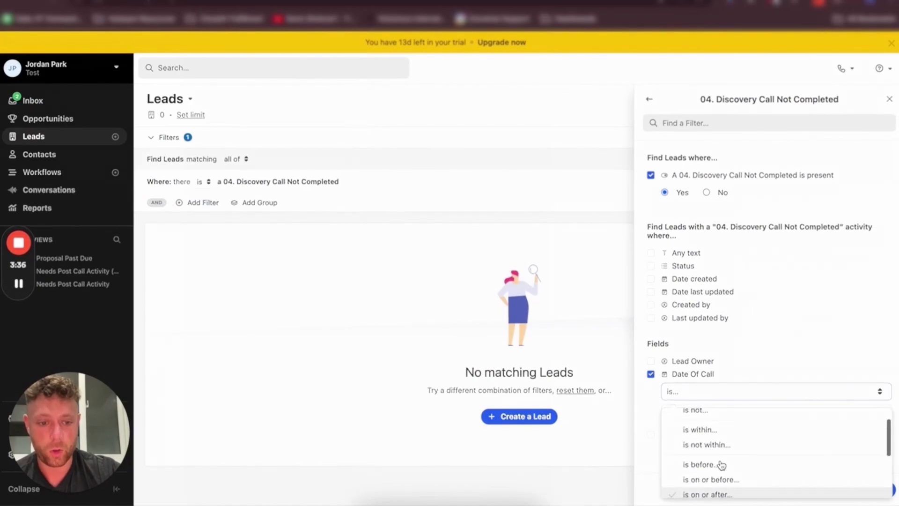
{"action": "left_click", "coordinate": [688, 417]}
{"action": "left_click", "coordinate": [684, 414]}
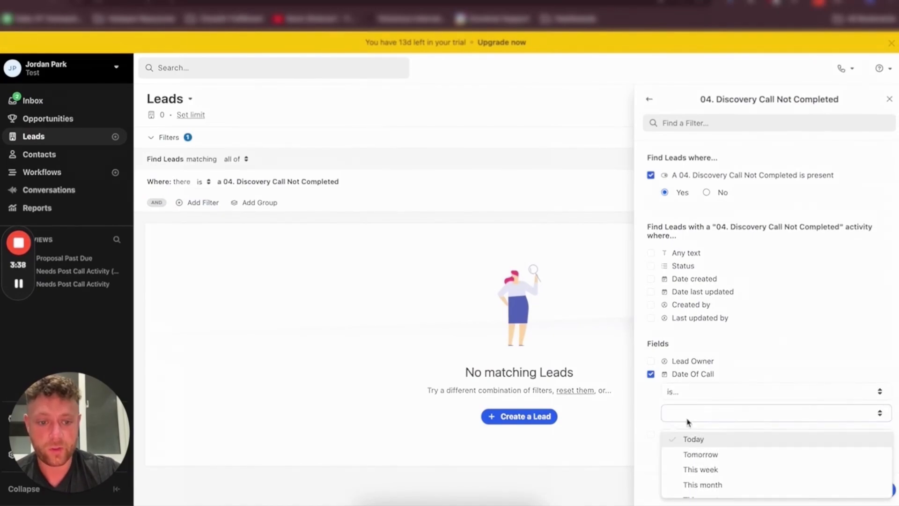
{"action": "left_click", "coordinate": [688, 468]}
{"action": "left_click", "coordinate": [846, 491]}
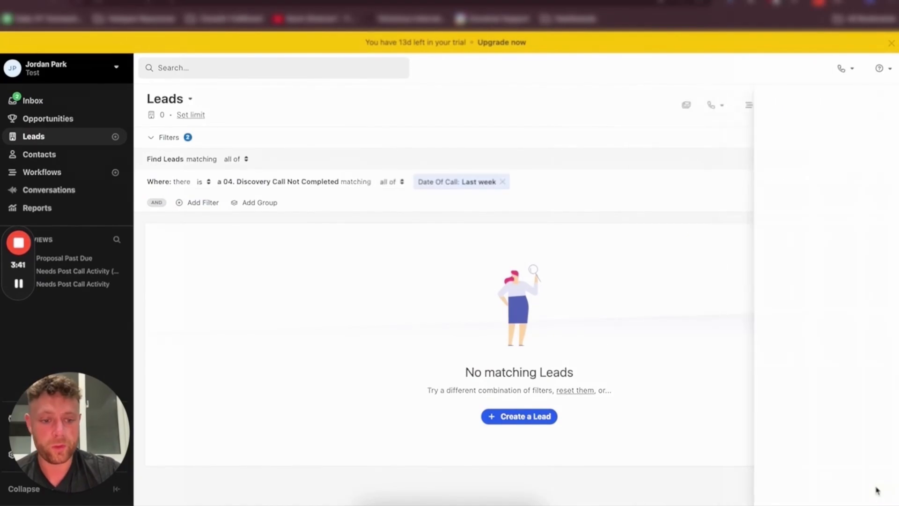
Add a filter requiring a 02. Discovery Call Booked activity and remove the 04. Discovery Call Not Completed filter
{"action": "left_click", "coordinate": [201, 204]}
{"action": "left_click", "coordinate": [727, 468]}
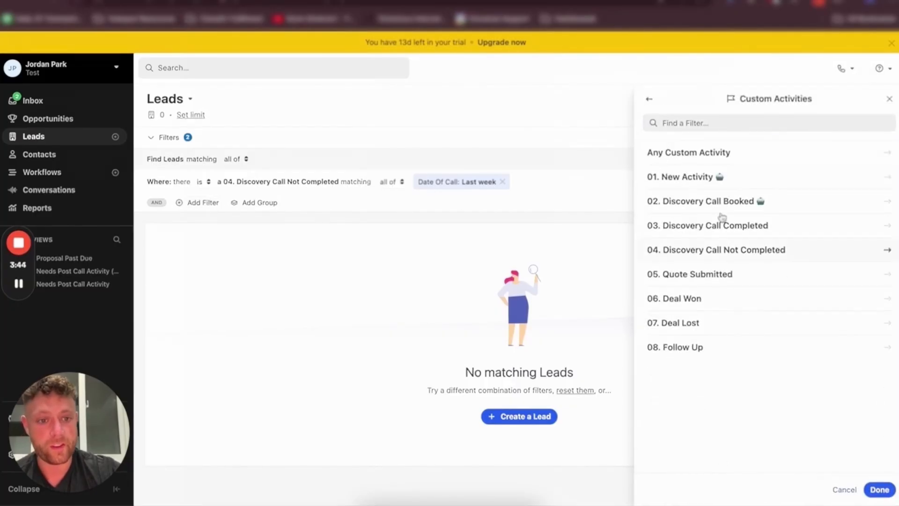
{"action": "left_click", "coordinate": [696, 201]}
{"action": "left_click", "coordinate": [713, 175]}
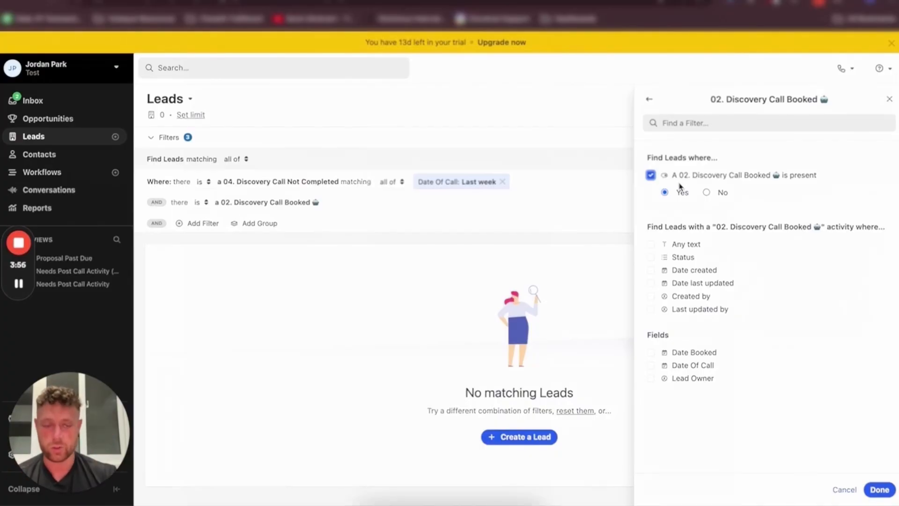
{"action": "left_click", "coordinate": [889, 98]}
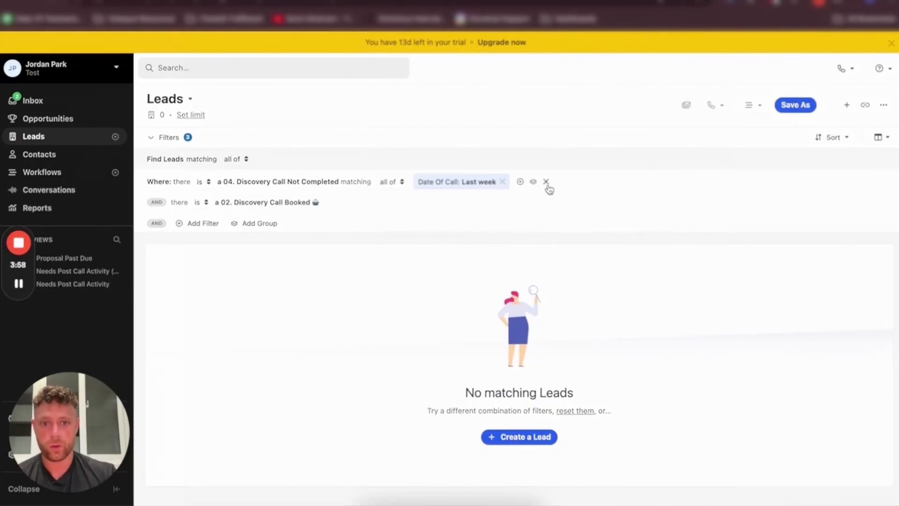
{"action": "left_click", "coordinate": [545, 182]}
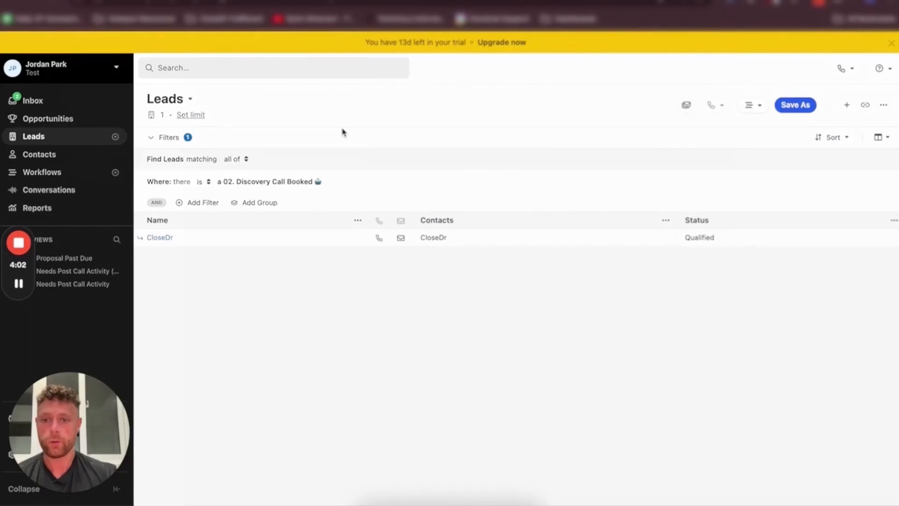